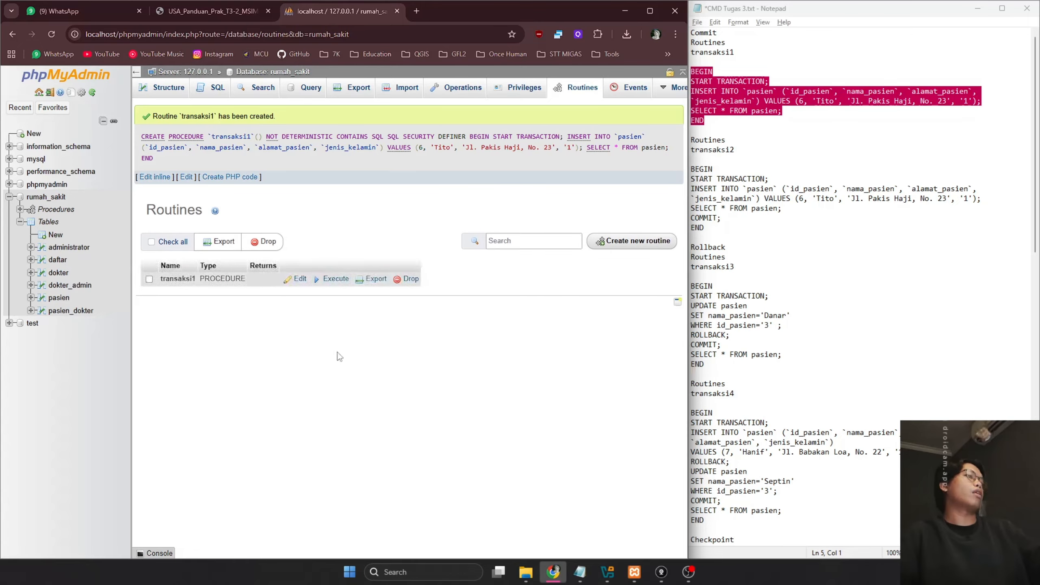
# Execute transaksi1, confirm pasien still has four rows, then go back to the Routines list
pyautogui.click(334, 280)
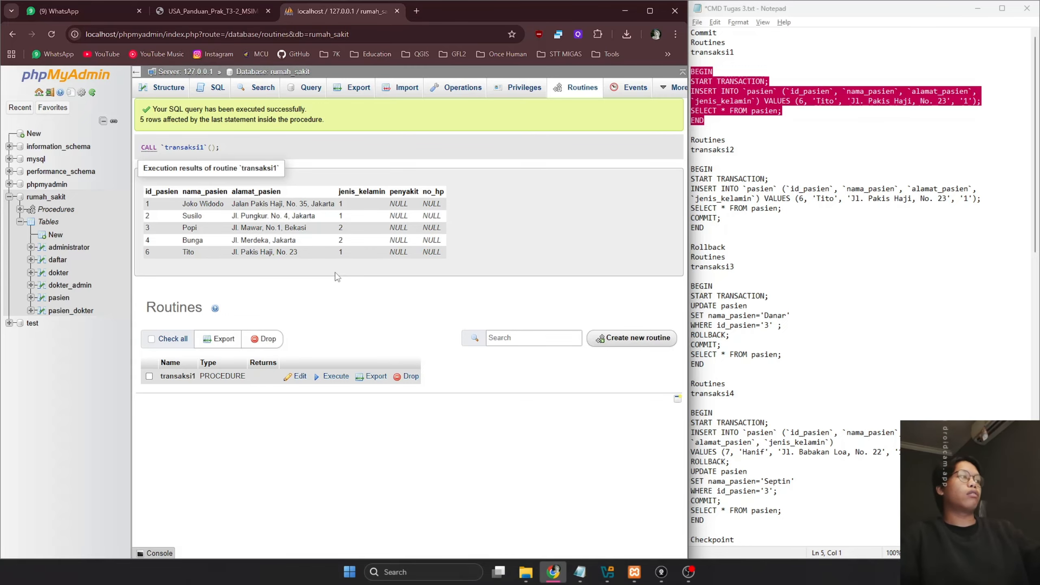
pyautogui.click(59, 299)
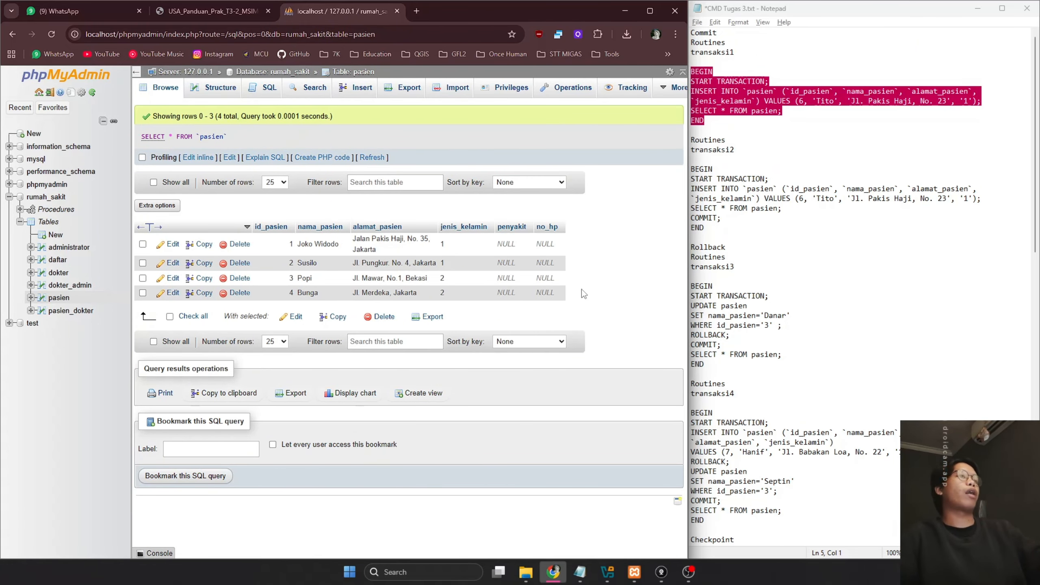
pyautogui.click(41, 224)
pyautogui.click(561, 93)
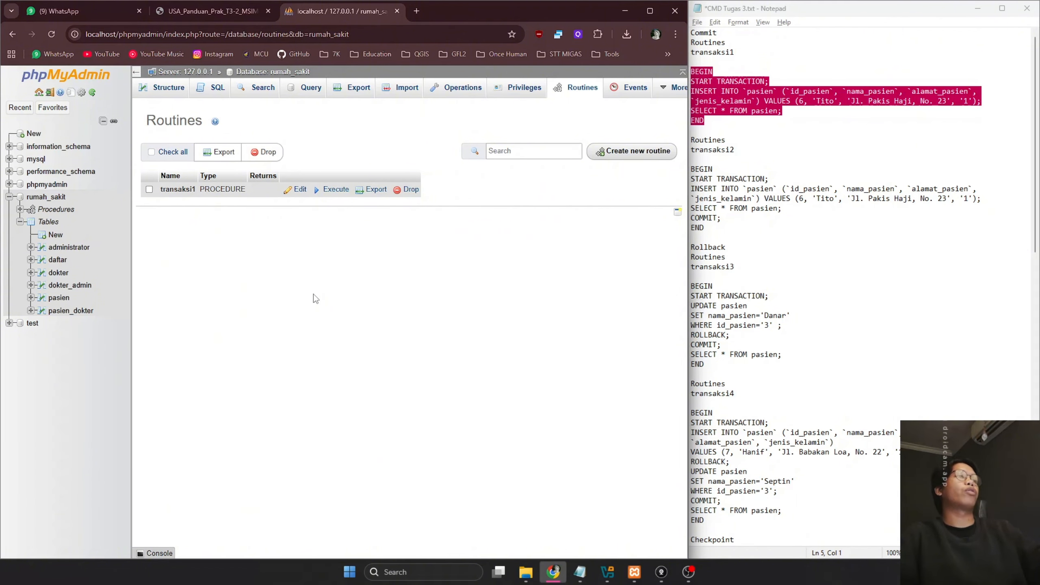
# Create parameterless procedure 'transaksi' with the pasted BEGIN…END block inserting patient 6 and committing
pyautogui.click(719, 228)
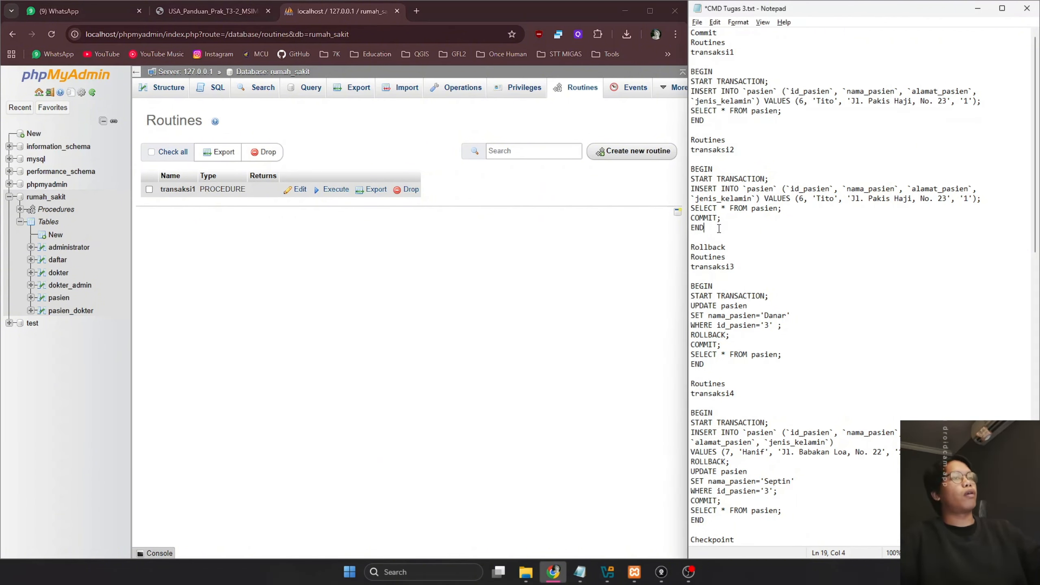
pyautogui.moveTo(705, 228); pyautogui.dragTo(691, 168)
pyautogui.hotkey('ctrl', 'c')
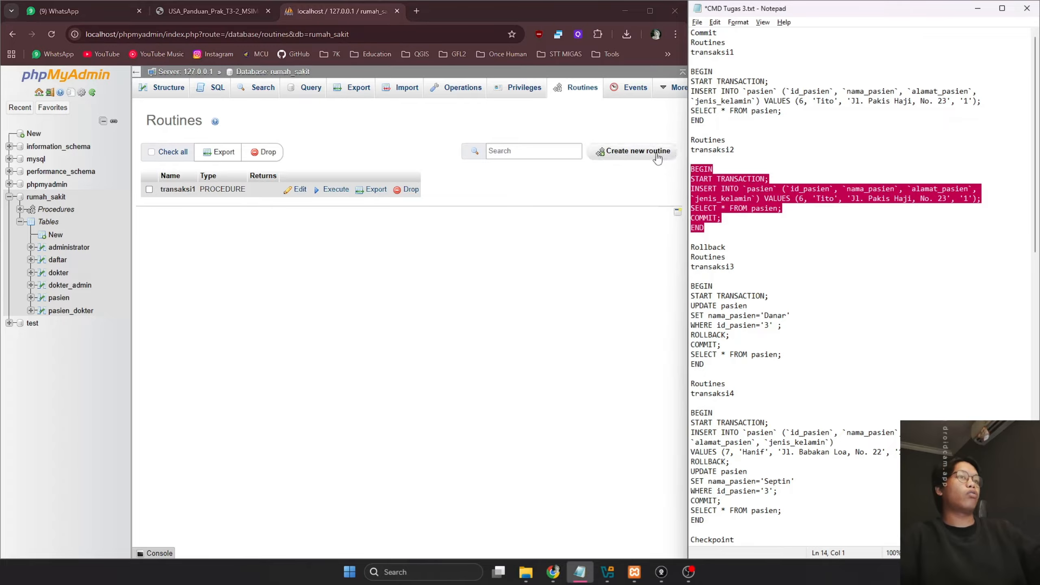
pyautogui.click(632, 151)
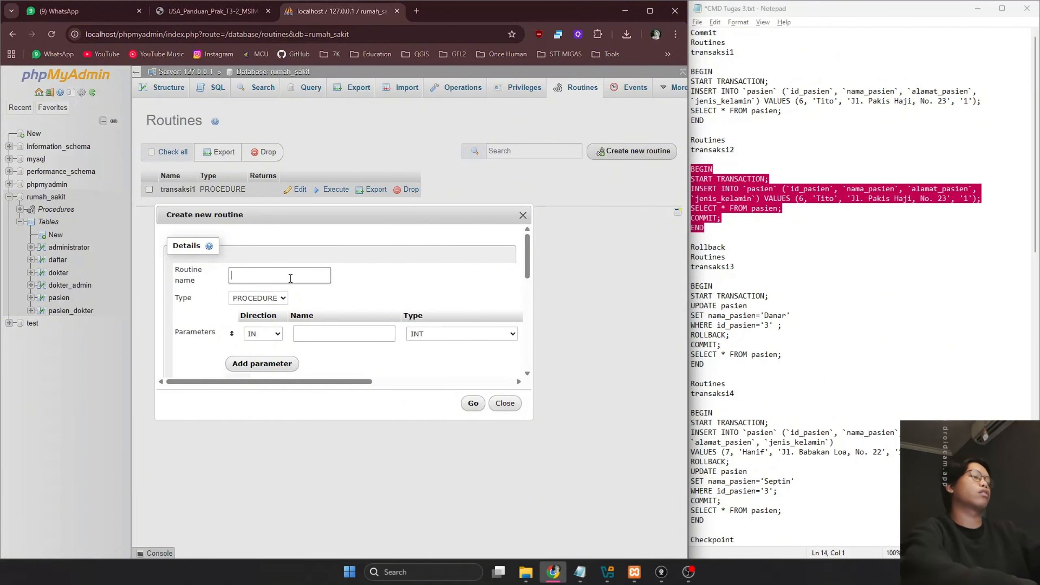
pyautogui.write('transaksi')
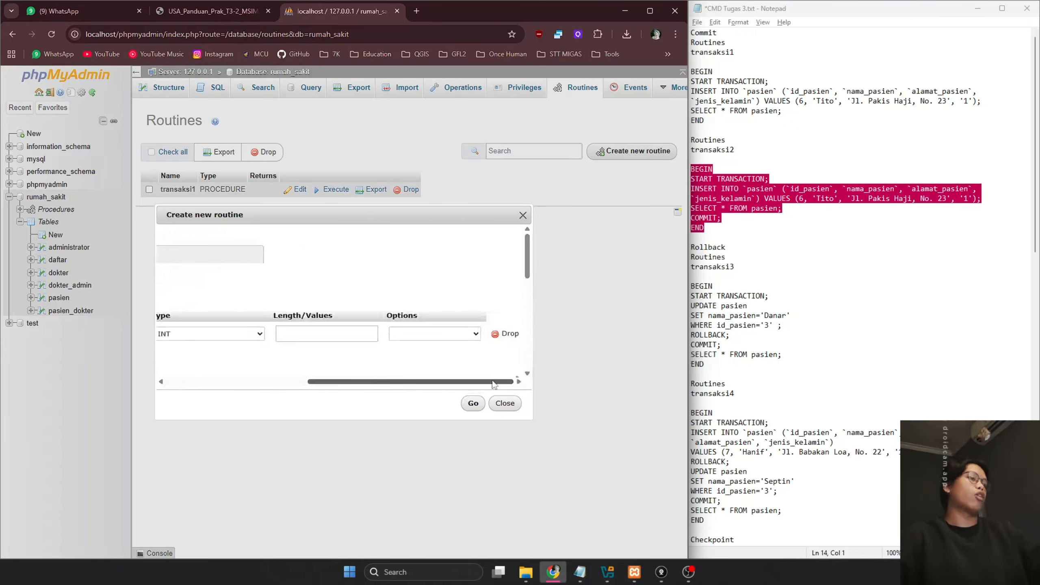
pyautogui.click(500, 335)
pyautogui.click(399, 360)
pyautogui.hotkey('ctrl', 'v')
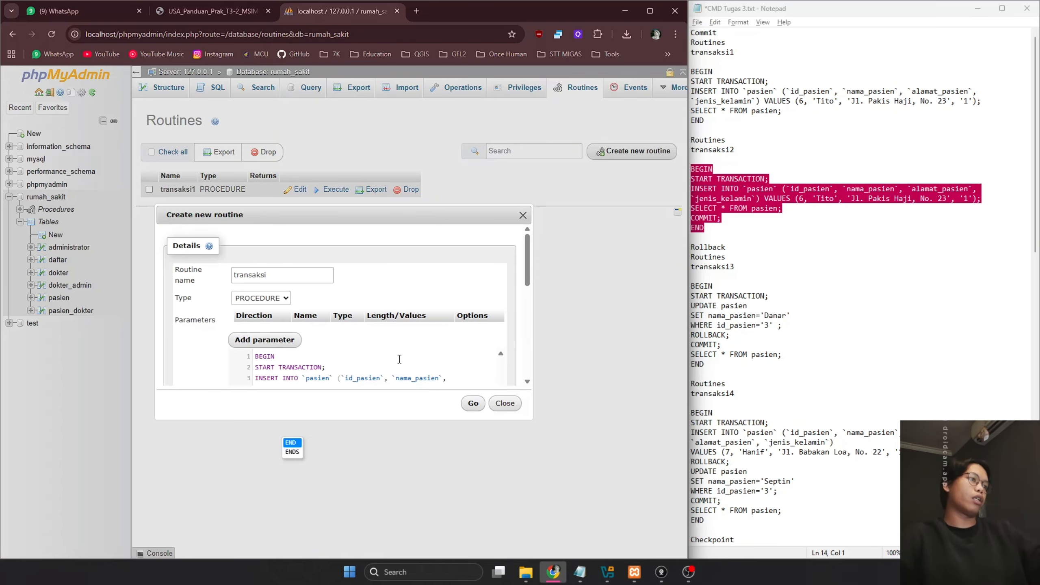
pyautogui.scroll(-3, 393, 356)
pyautogui.scroll(3, 392, 353)
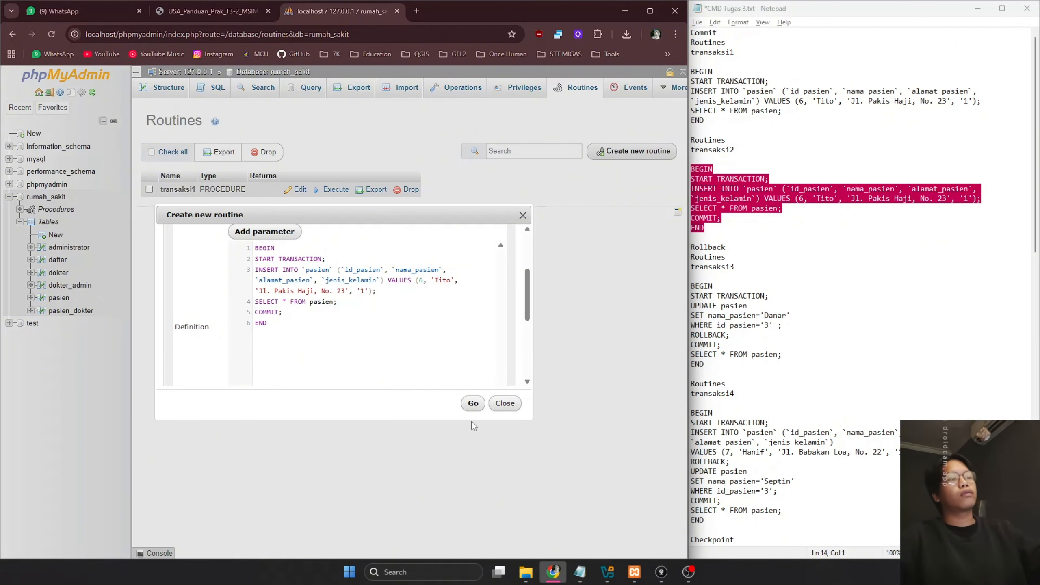
pyautogui.click(472, 403)
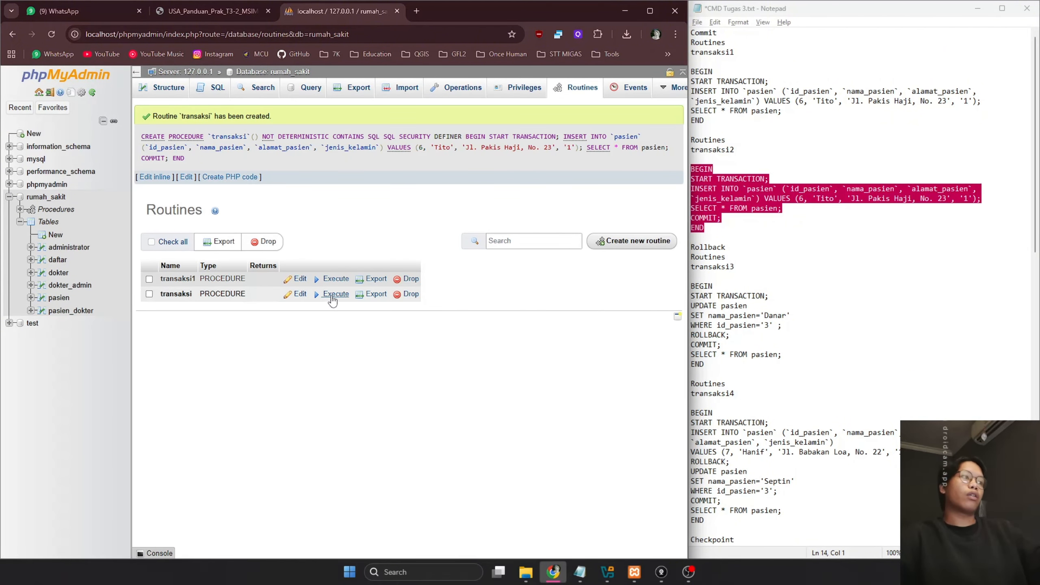
# Rename the procedure to transaksi2 and execute it
pyautogui.click(294, 294)
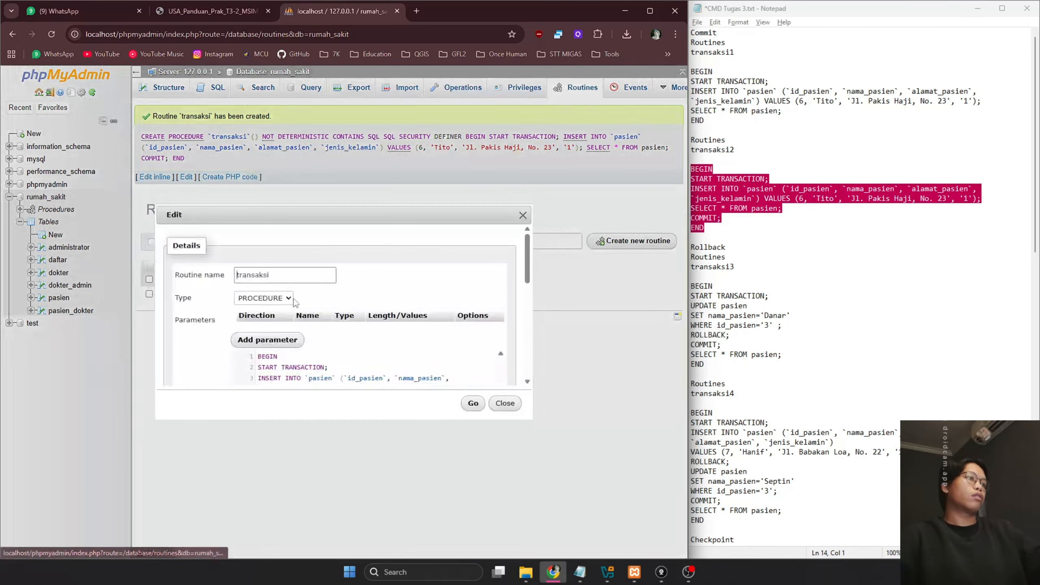
pyautogui.write('2')
pyautogui.click(474, 403)
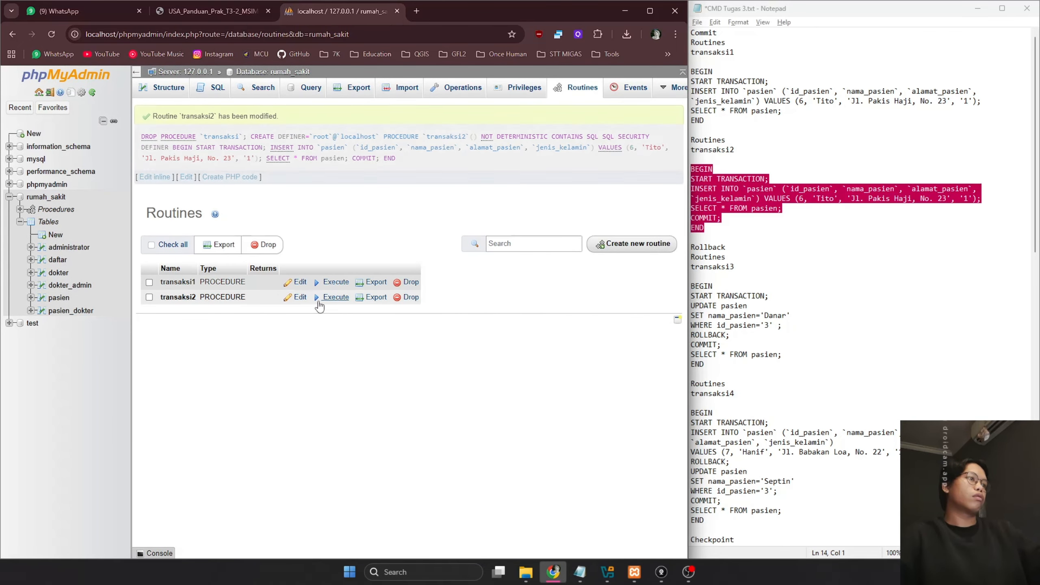
pyautogui.click(333, 294)
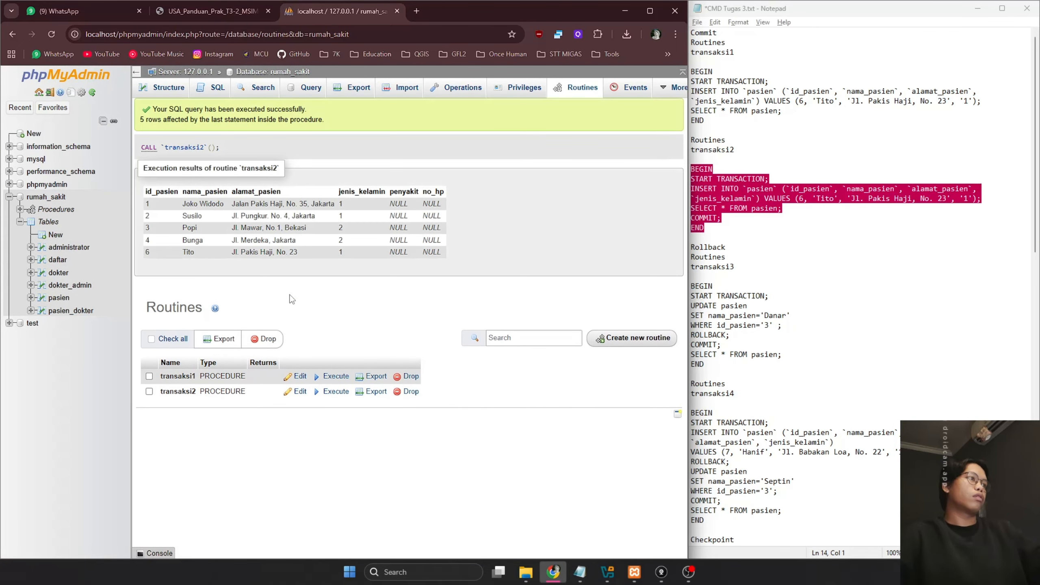
# Browse pasien to confirm new patient 6, then return to the rumah_sakit table overview
pyautogui.click(56, 298)
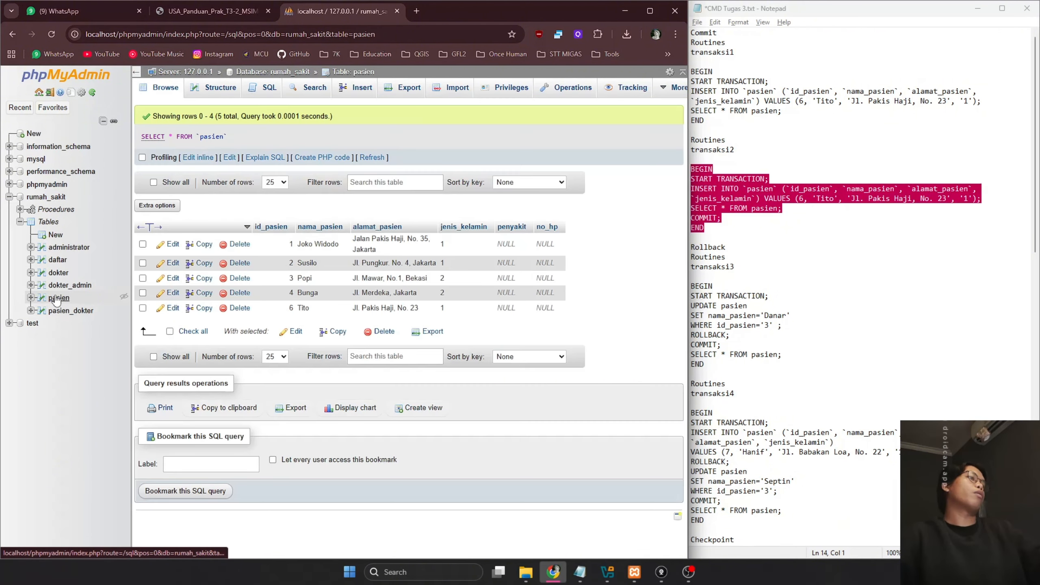
pyautogui.moveTo(287, 311); pyautogui.dragTo(303, 314)
pyautogui.click(303, 313)
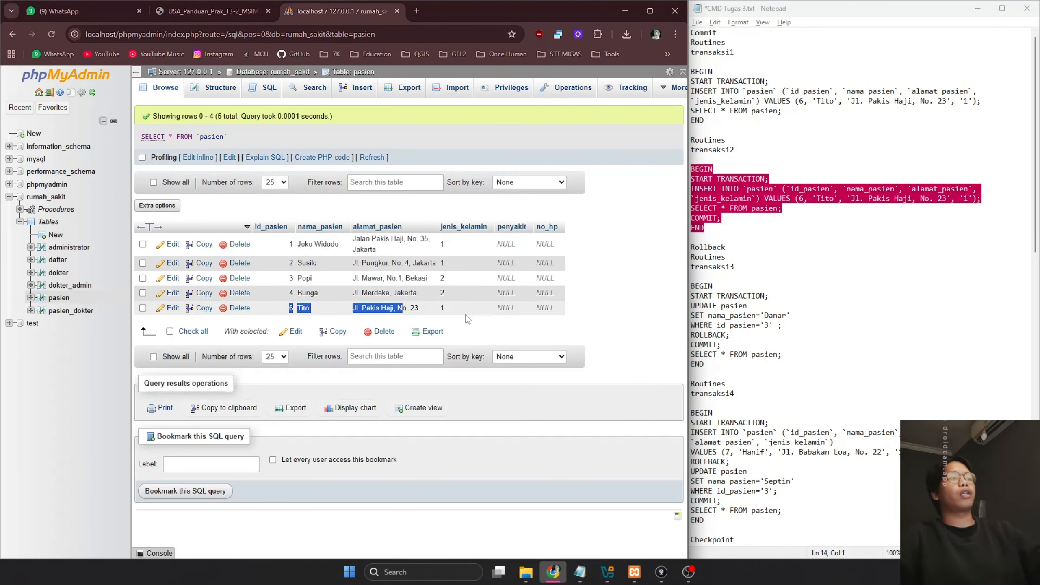
pyautogui.click(47, 197)
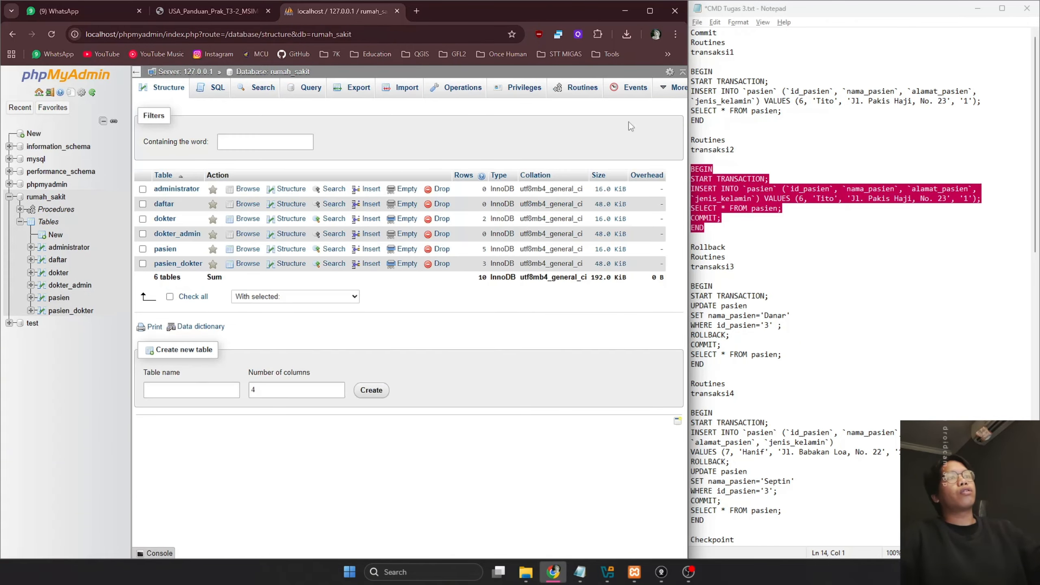
pyautogui.click(890, 269)
pyautogui.scroll(-2, 890, 270)
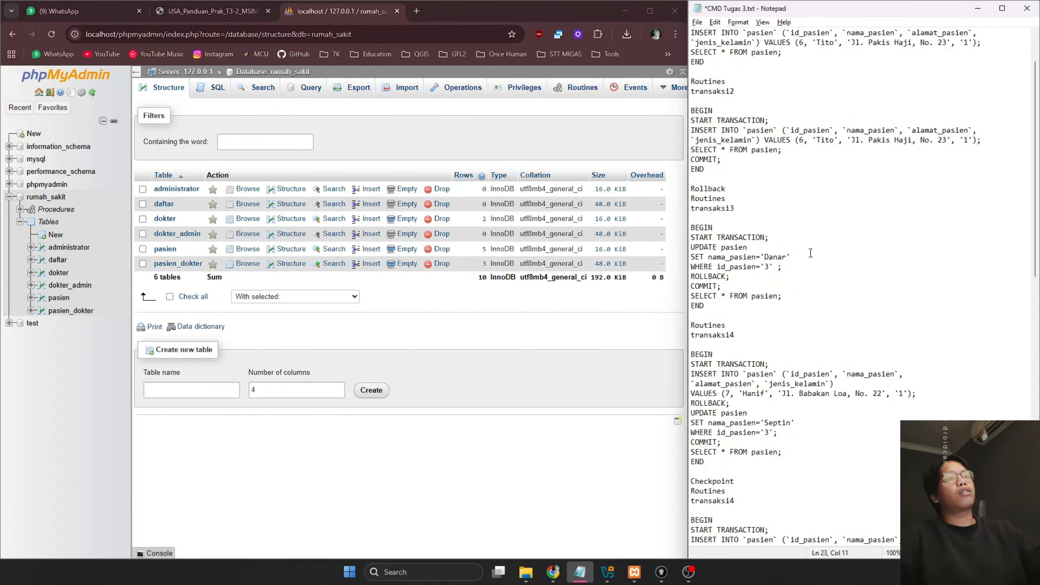
# Start a new routine named transaksi3 and remove its empty parameter row
pyautogui.click(582, 88)
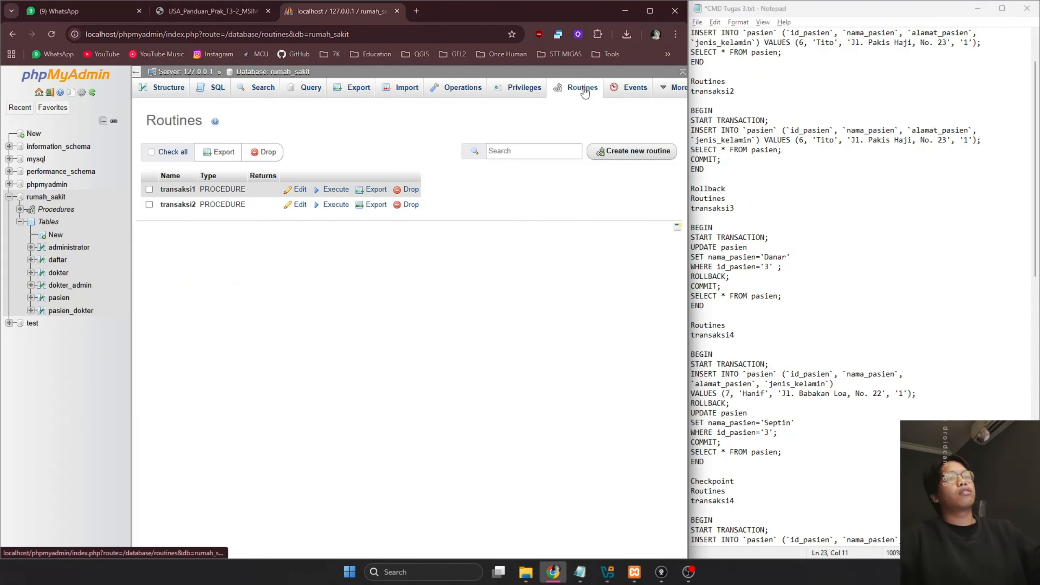
pyautogui.click(811, 213)
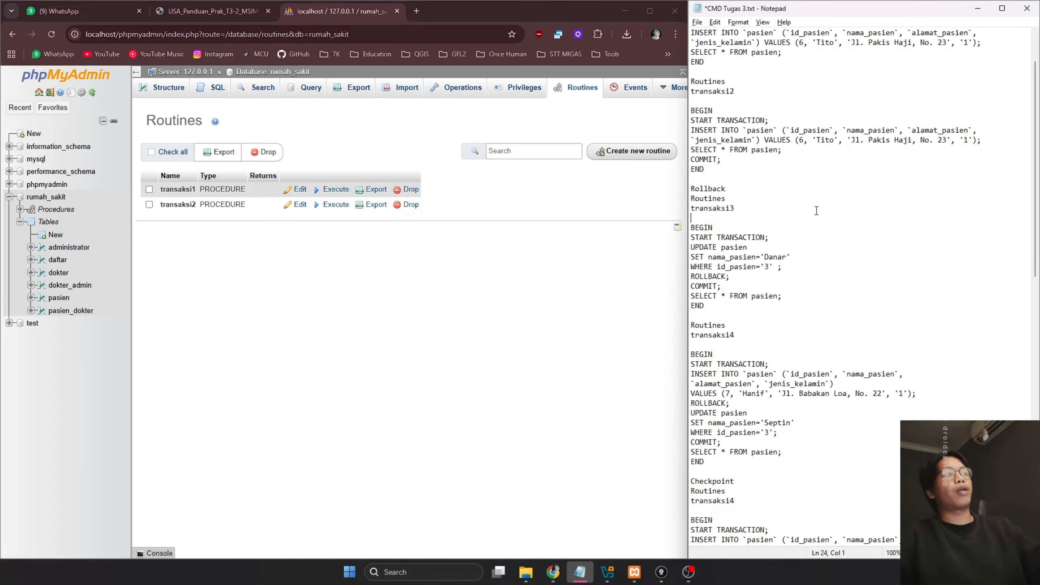
pyautogui.click(630, 152)
pyautogui.click(737, 208)
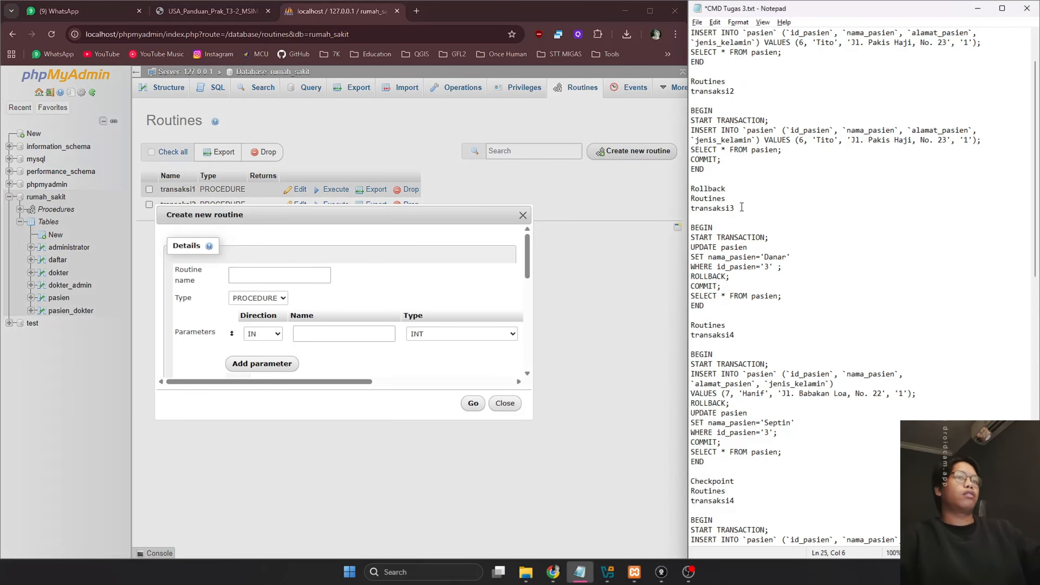
pyautogui.moveTo(737, 208); pyautogui.dragTo(683, 208)
pyautogui.hotkey('ctrl', 'c')
pyautogui.click(279, 275)
pyautogui.hotkey('ctrl', 'v')
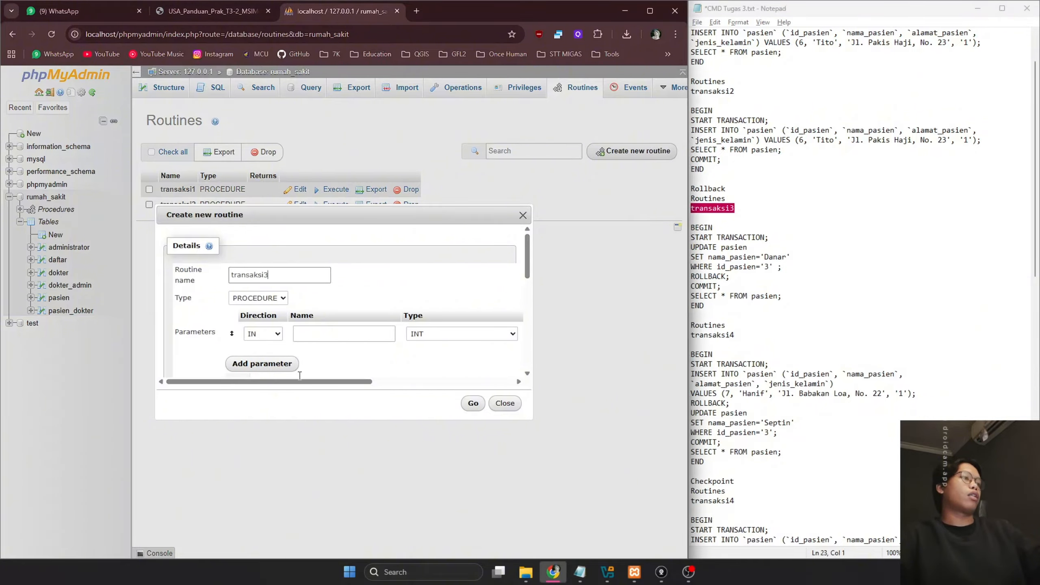
pyautogui.moveTo(332, 385); pyautogui.dragTo(475, 379)
pyautogui.click(498, 339)
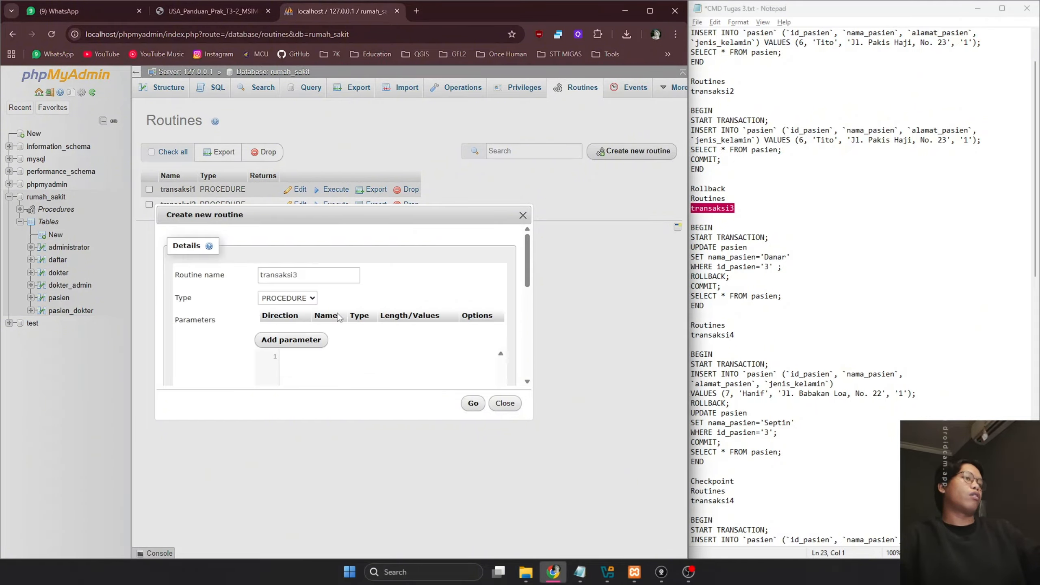
pyautogui.scroll(-3, 344, 318)
pyautogui.scroll(3, 343, 318)
# Paste the transaksi3 rollback block as the definition, discard the draft, and browse pasien
pyautogui.click(813, 320)
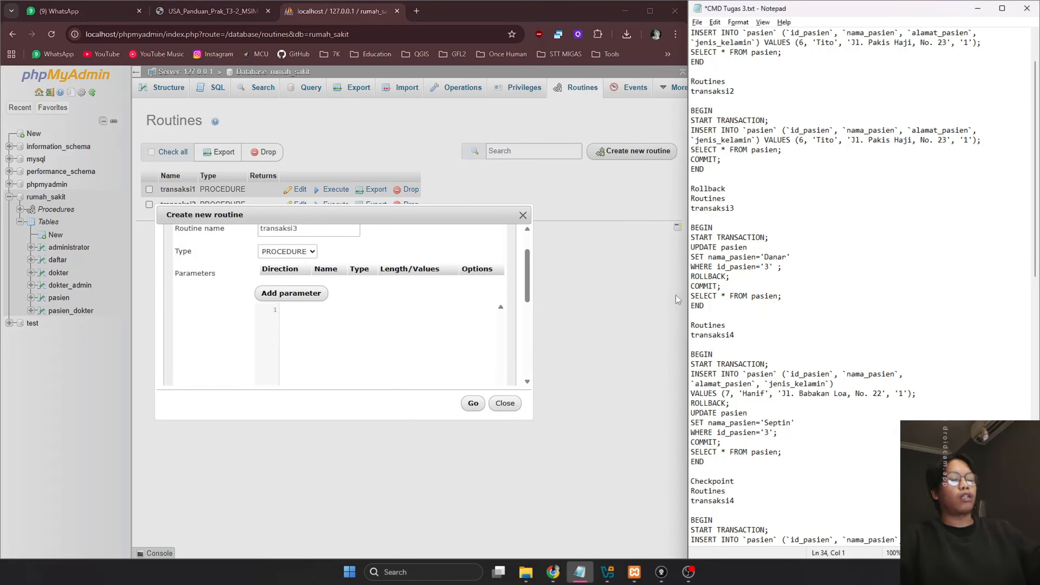
pyautogui.moveTo(724, 303); pyautogui.dragTo(690, 237)
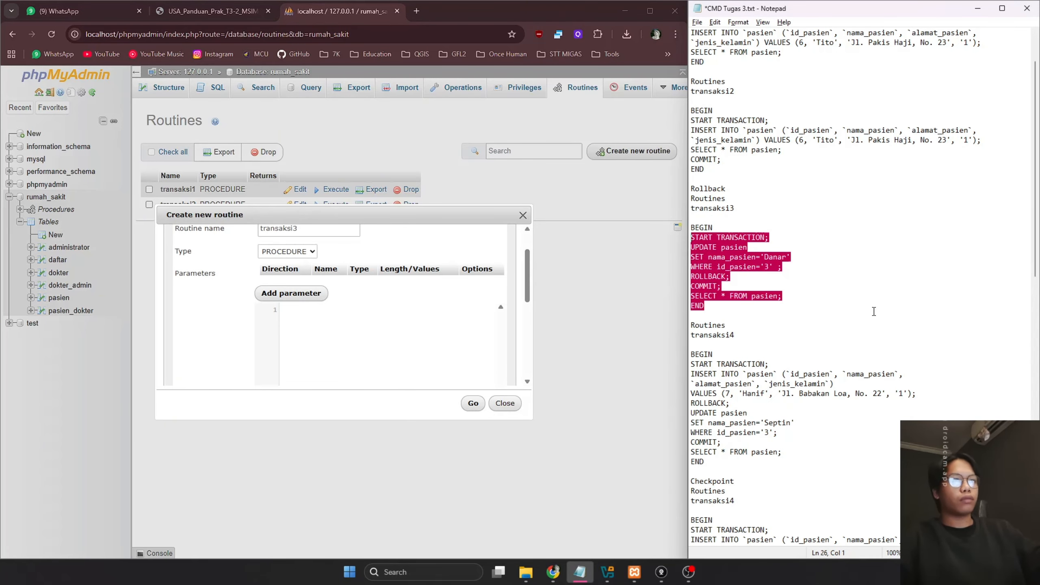
pyautogui.click(753, 291)
pyautogui.moveTo(705, 306); pyautogui.dragTo(691, 228)
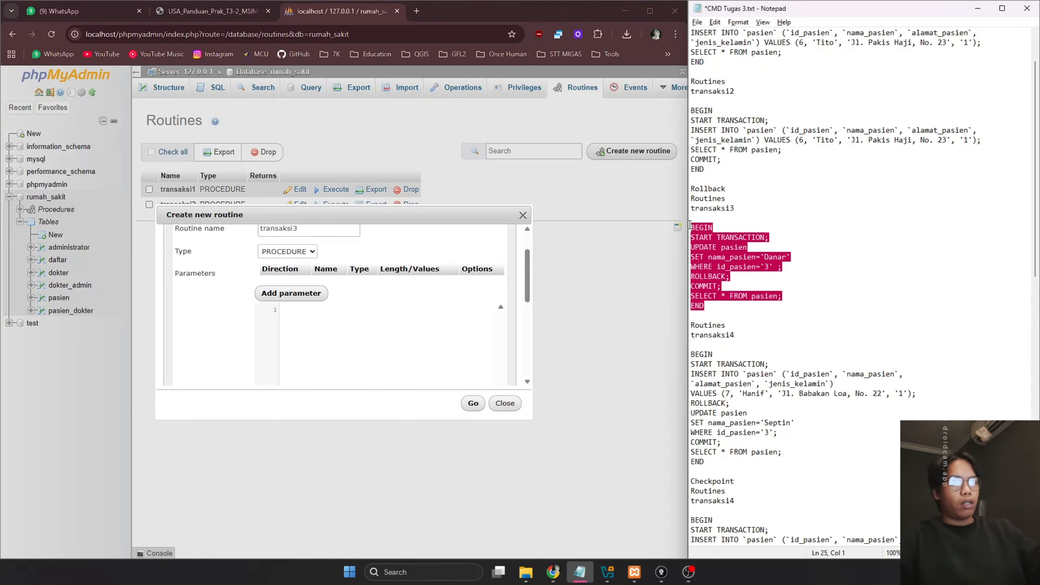
pyautogui.click(809, 283)
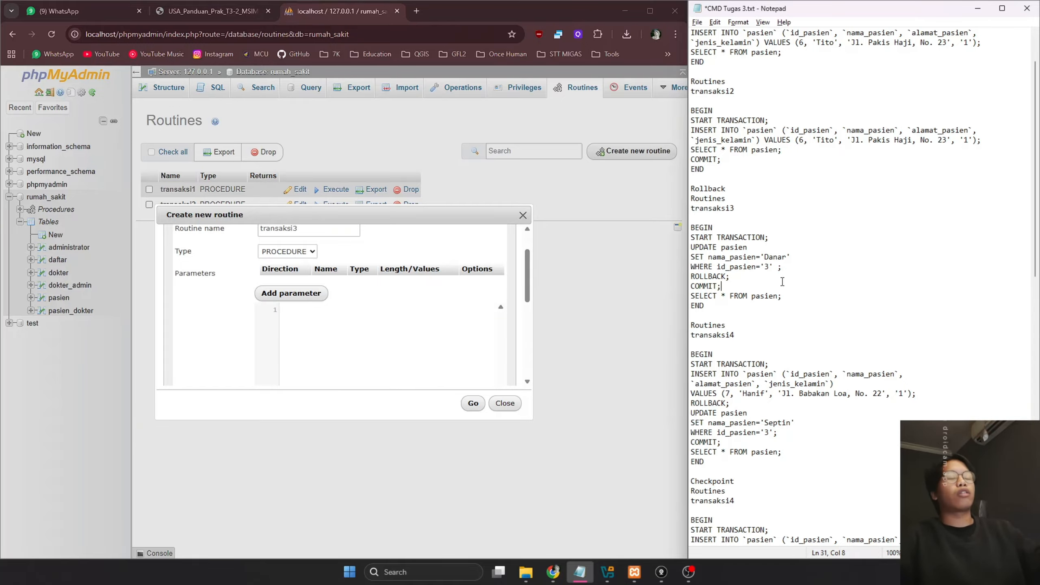
pyautogui.moveTo(719, 307); pyautogui.dragTo(676, 233)
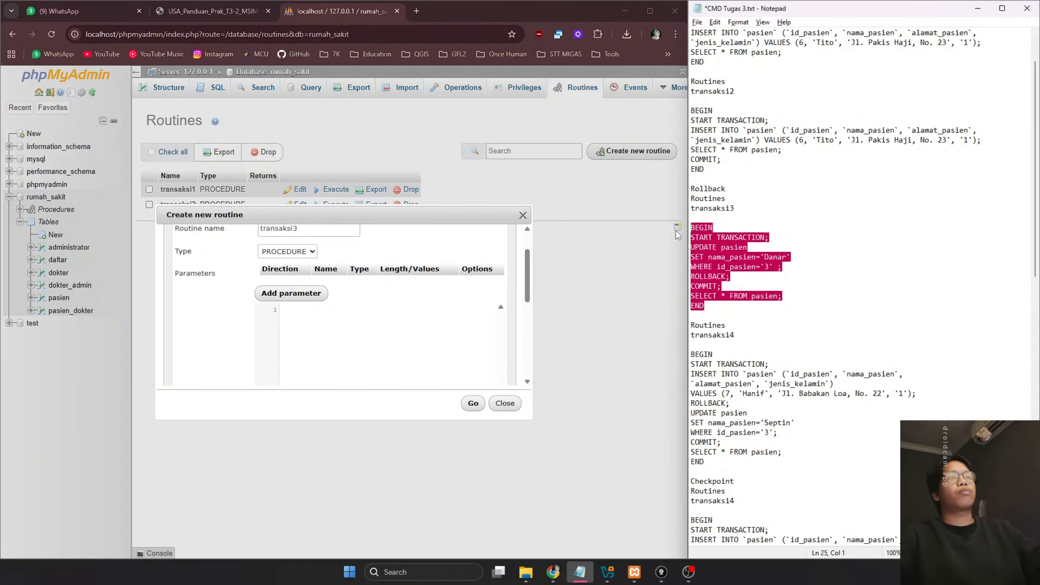
pyautogui.click(362, 336)
pyautogui.hotkey('ctrl', 'v')
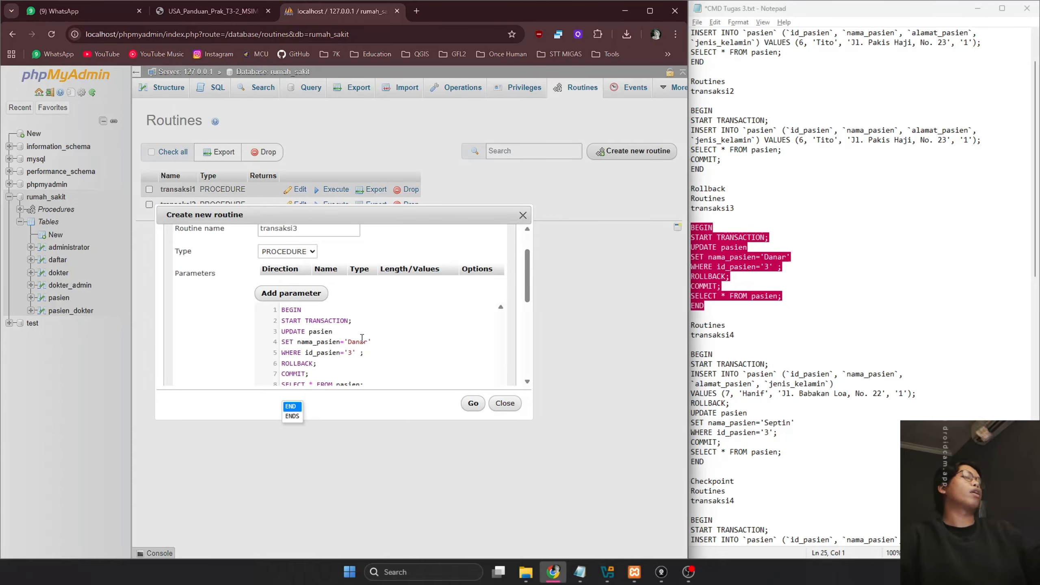
pyautogui.scroll(-1, 362, 338)
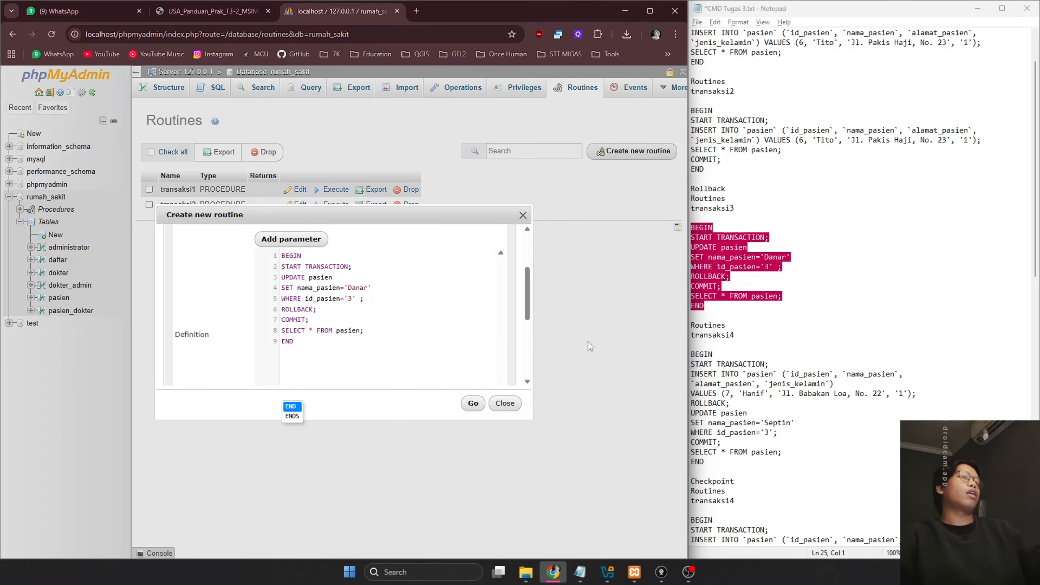
pyautogui.click(743, 296)
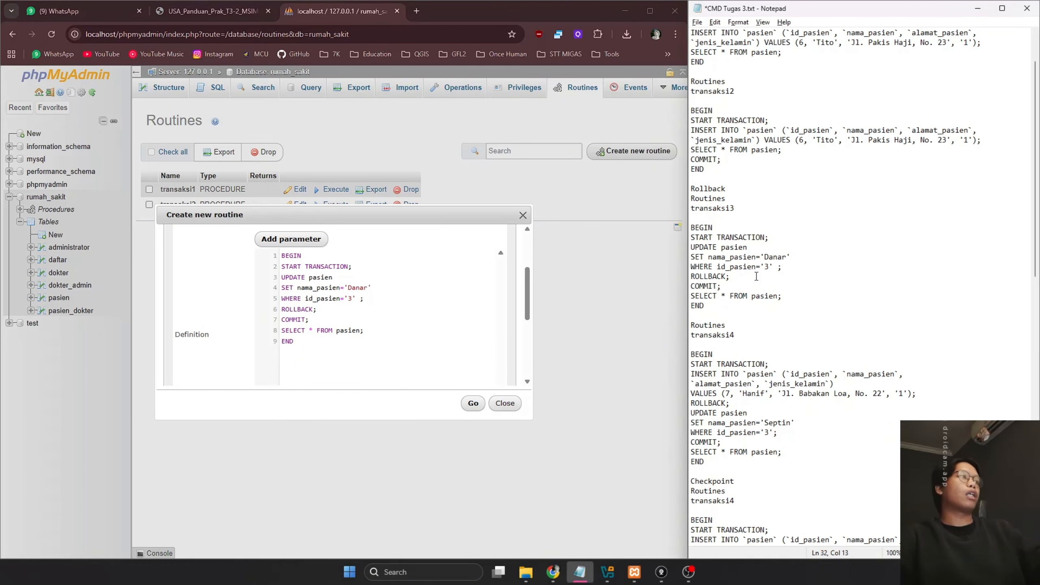
pyautogui.click(506, 403)
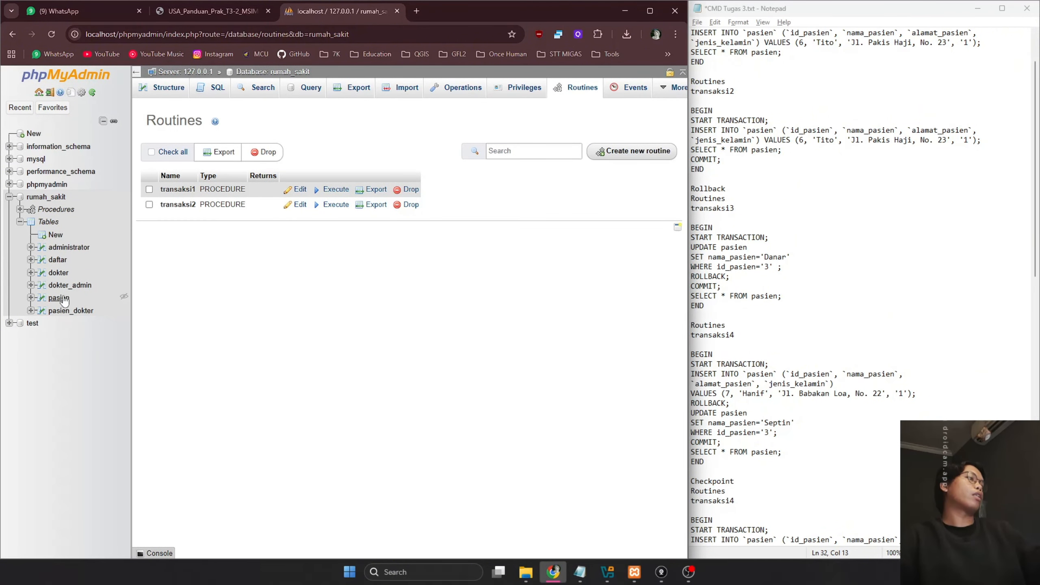
pyautogui.click(66, 298)
# Start a new routine in rumah_sakit named transaksi3 without any parameter row
pyautogui.click(394, 111)
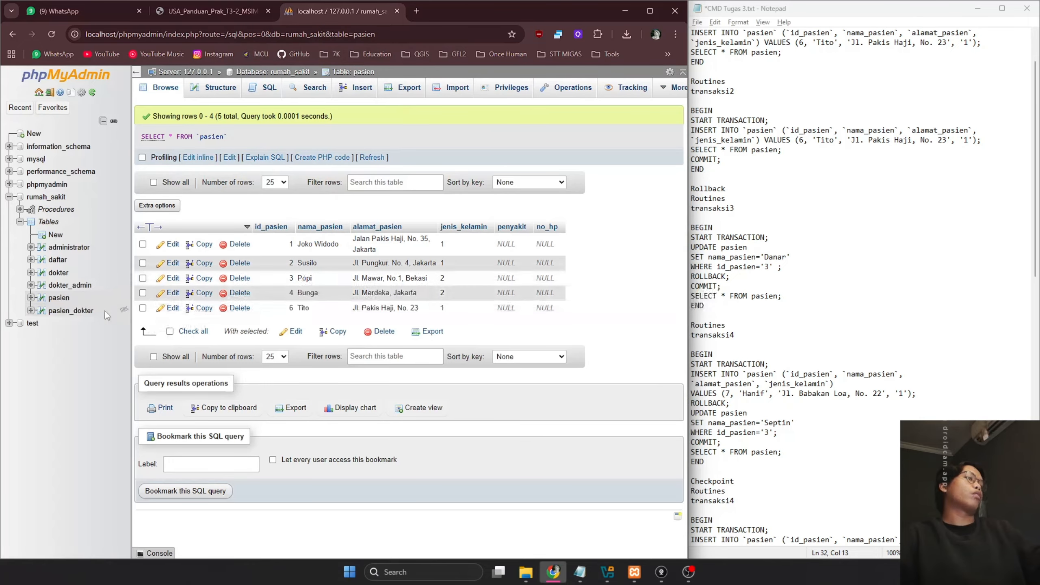
pyautogui.click(56, 210)
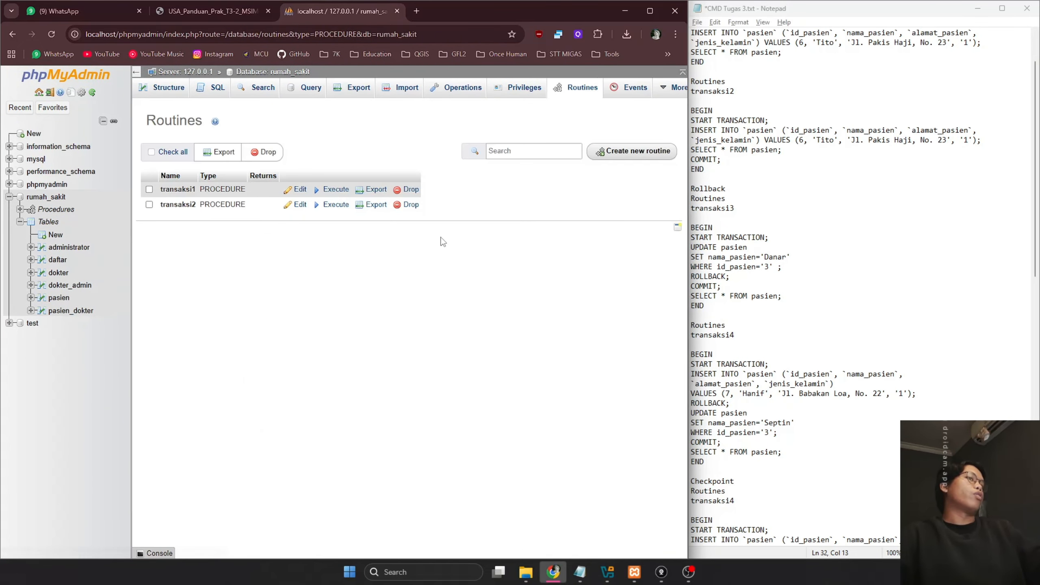
pyautogui.click(647, 157)
pyautogui.click(814, 276)
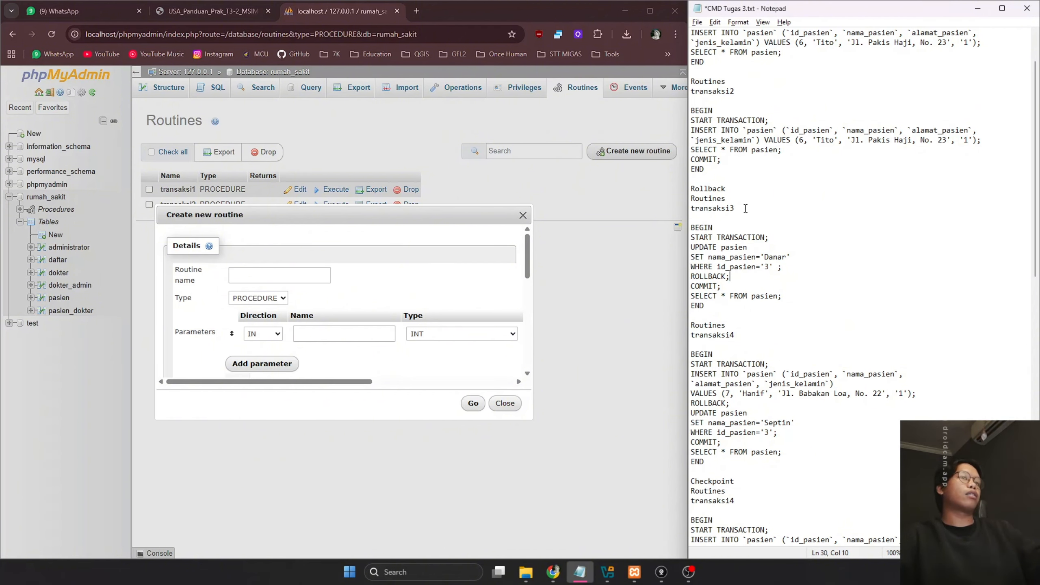
pyautogui.moveTo(735, 208); pyautogui.dragTo(690, 209)
pyautogui.click(298, 282)
pyautogui.hotkey('ctrl', 'v')
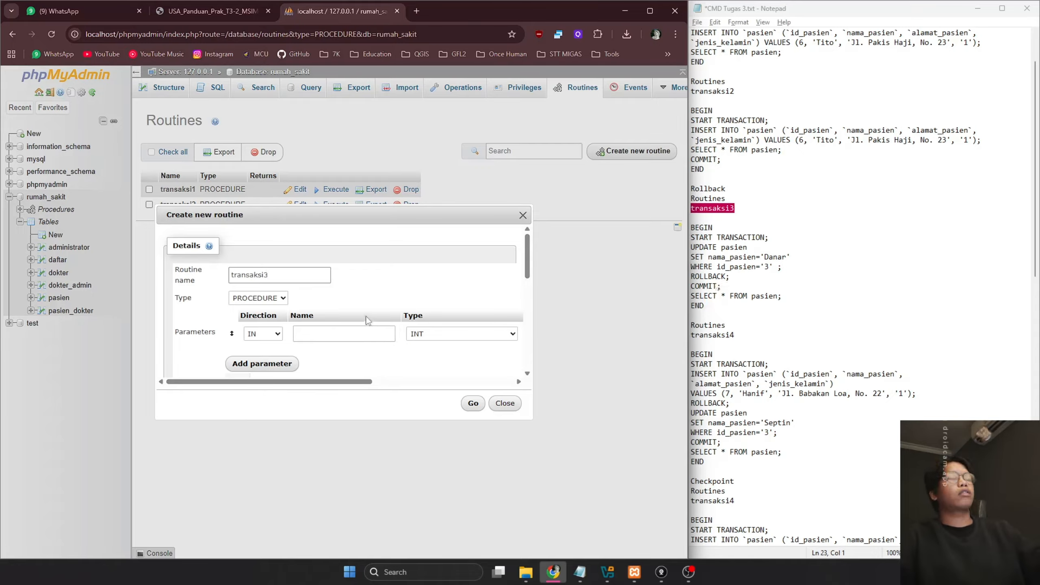
pyautogui.moveTo(344, 381); pyautogui.dragTo(511, 343)
pyautogui.click(509, 333)
# Paste the transaksi3 BEGIN…END block renaming patient 3 to Danar as the definition
pyautogui.scroll(-1, 382, 342)
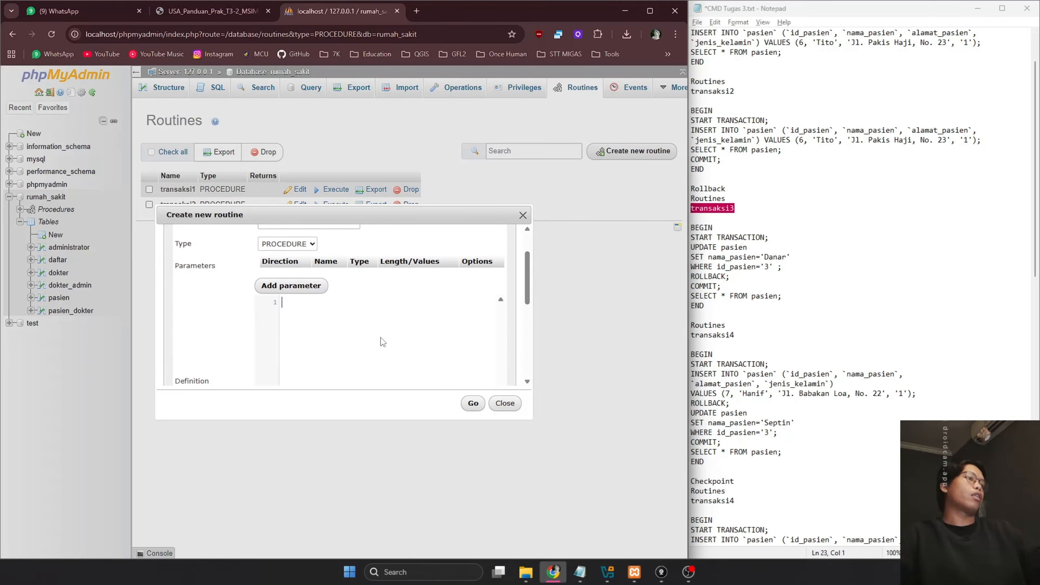
pyautogui.moveTo(717, 306); pyautogui.dragTo(678, 229)
pyautogui.hotkey('ctrl', 'c')
pyautogui.click(393, 330)
pyautogui.hotkey('ctrl', 'v')
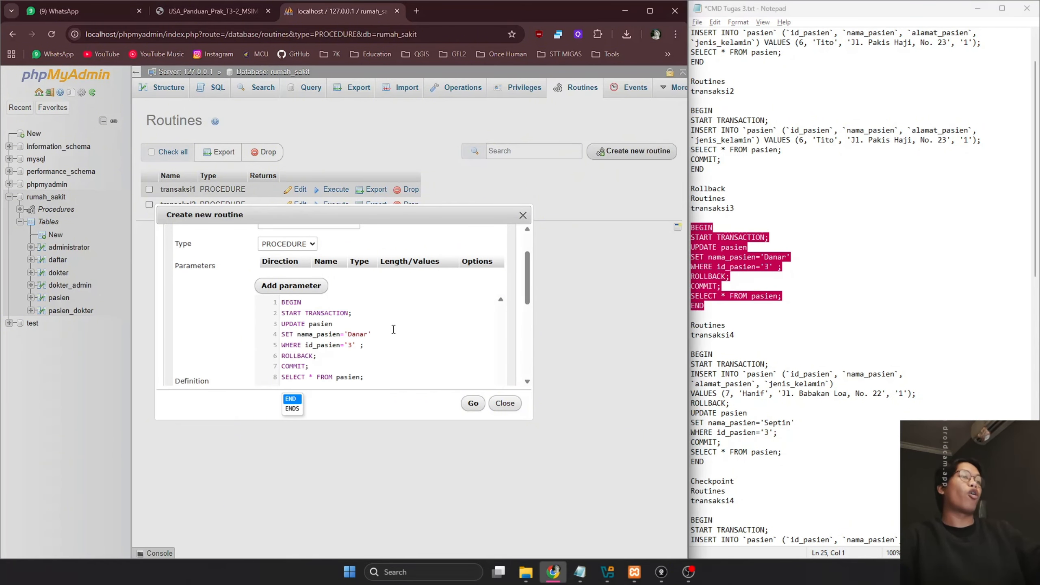
pyautogui.scroll(-1, 393, 329)
# Save and execute transaksi3, showing patient 3 still named Popi after the rollback
pyautogui.click(473, 403)
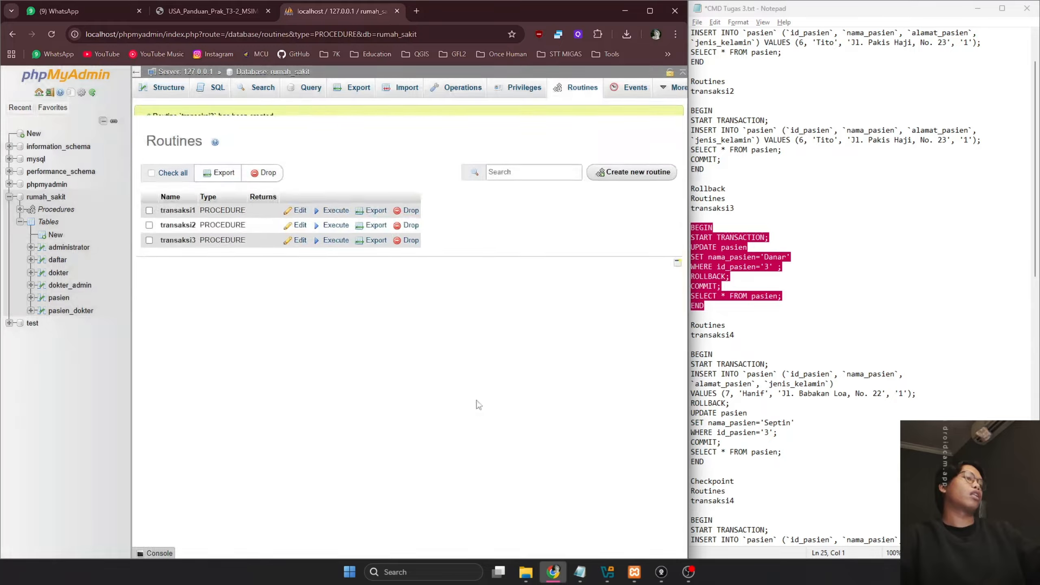
pyautogui.click(333, 298)
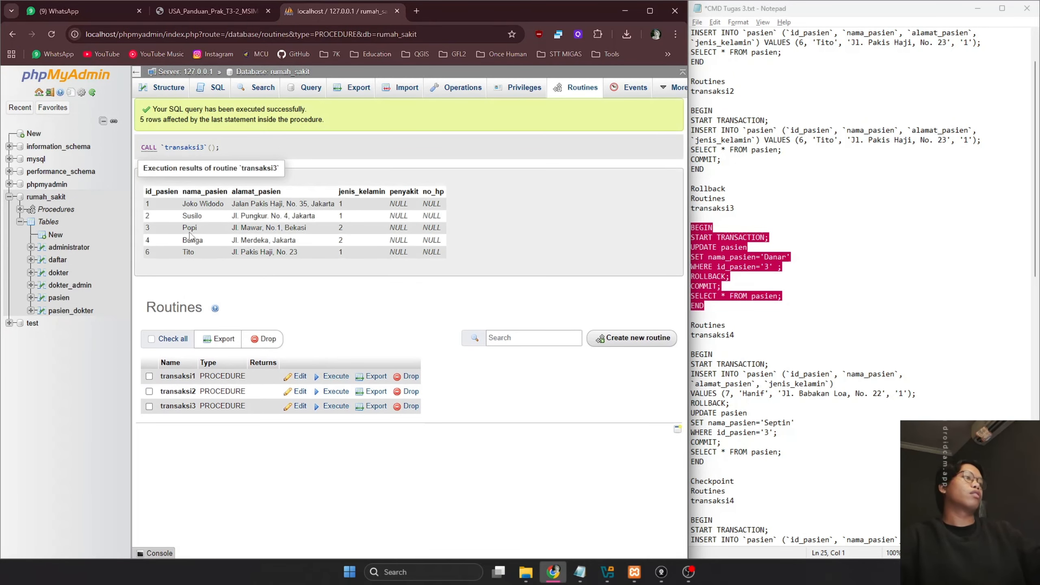
pyautogui.doubleClick(189, 228)
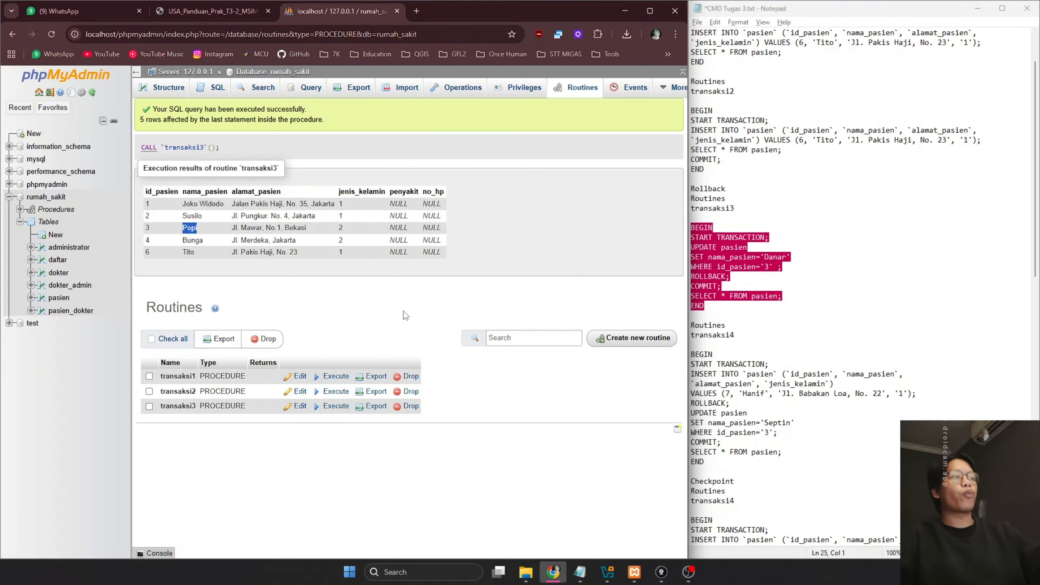
pyautogui.click(861, 315)
pyautogui.scroll(-3, 861, 315)
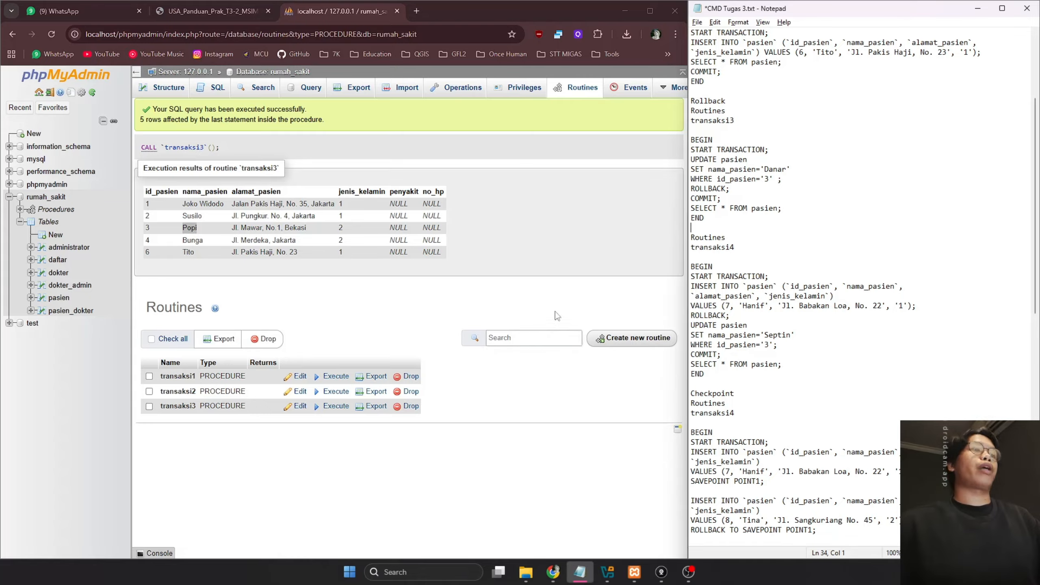
# Start another new routine, enter its name 'transaksi', and drop the empty parameter row
pyautogui.click(792, 364)
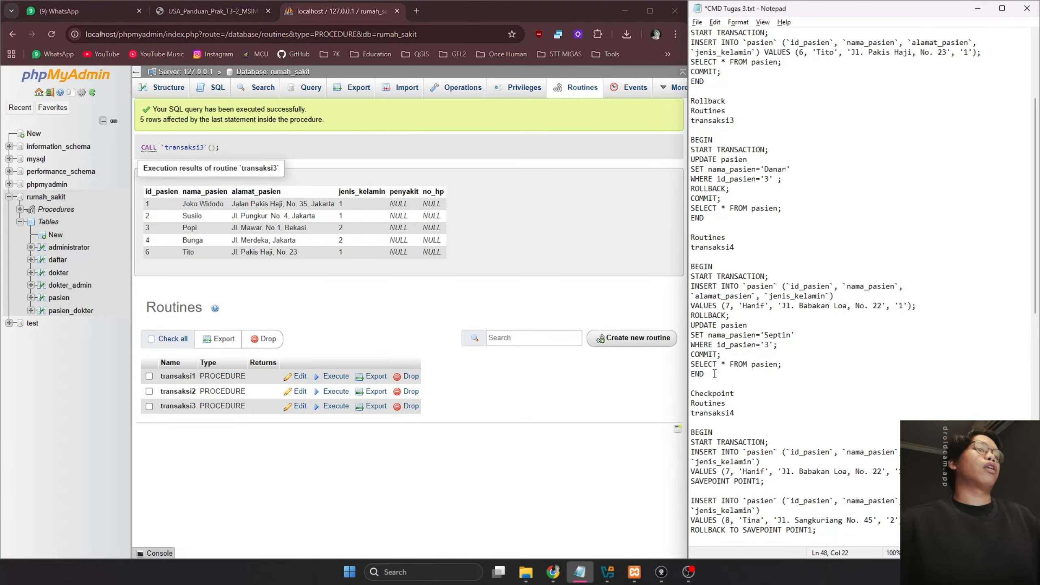
pyautogui.click(524, 380)
pyautogui.click(632, 338)
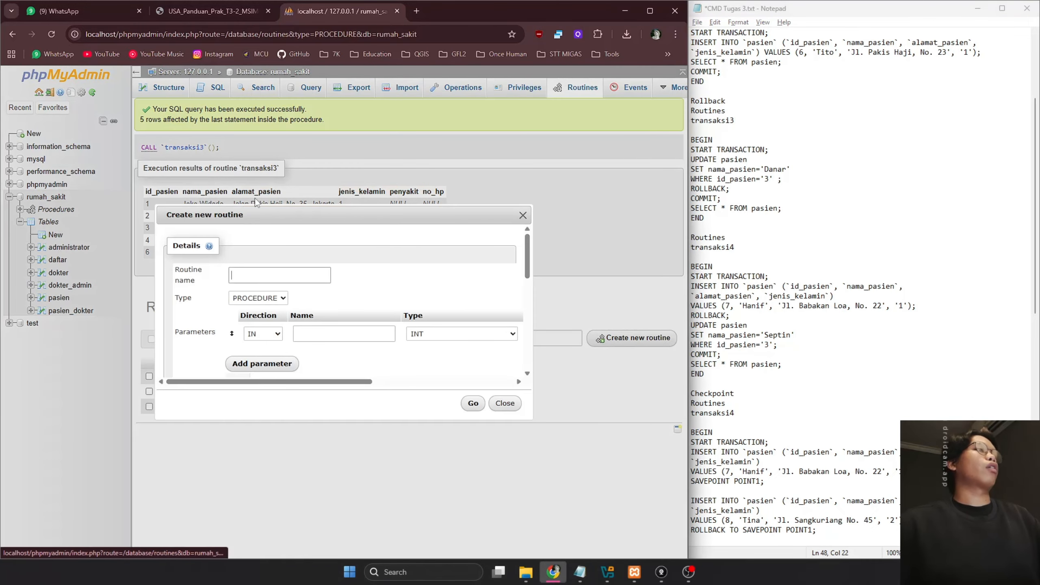
pyautogui.write('t')
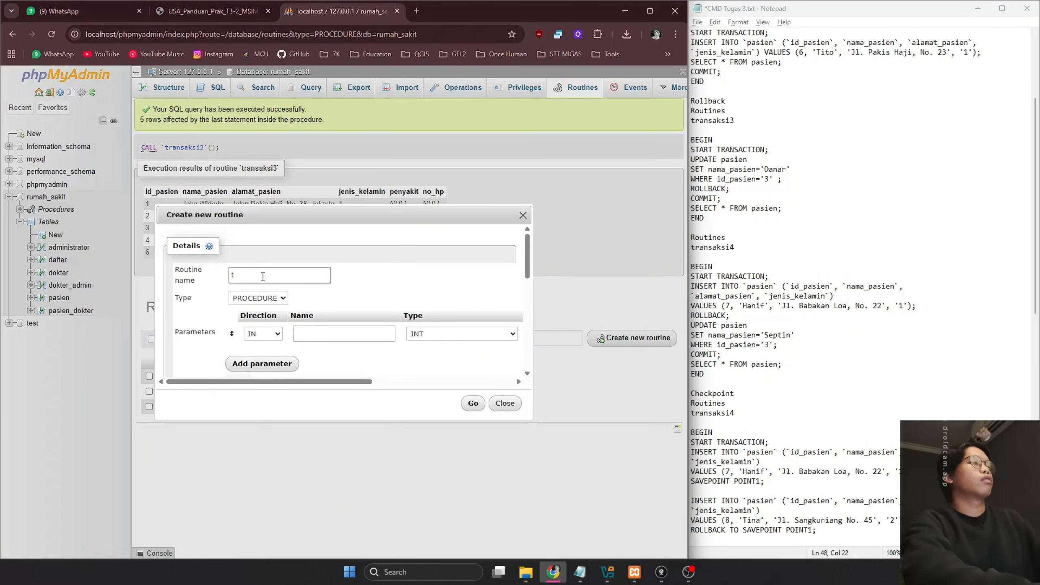
pyautogui.write('ransaksi4')
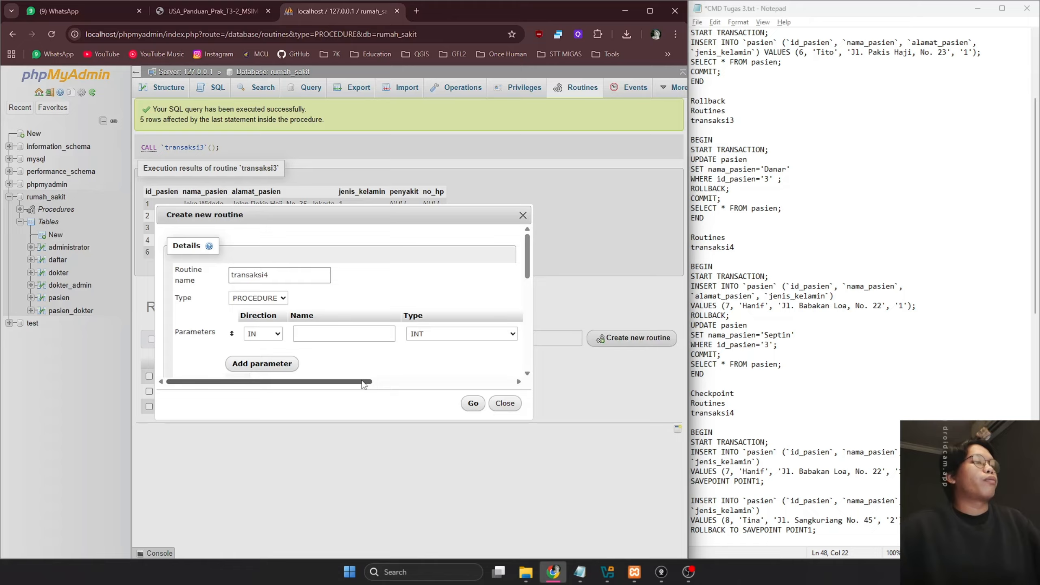
pyautogui.moveTo(334, 382); pyautogui.dragTo(501, 355)
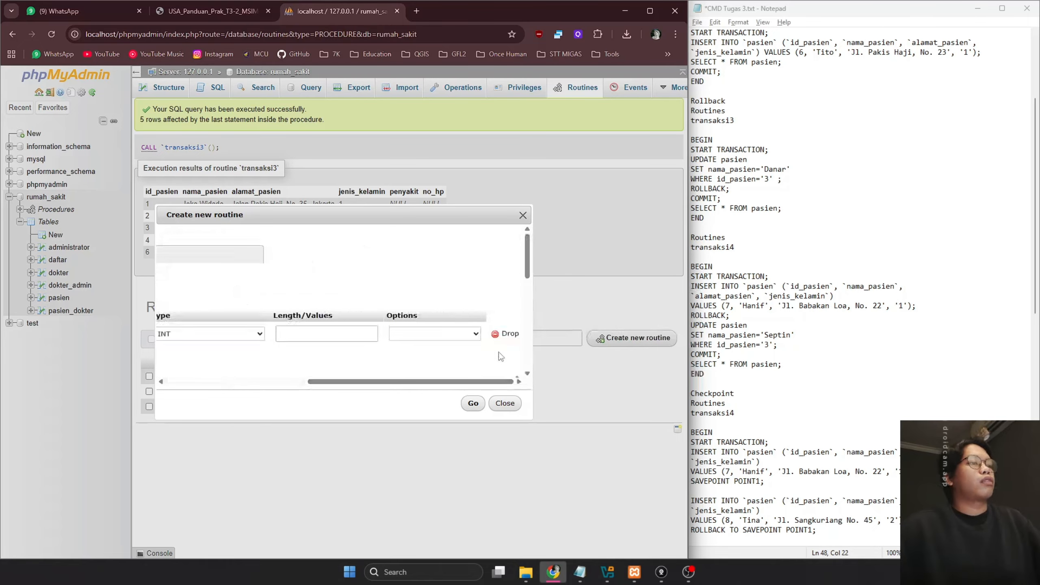
pyautogui.click(505, 333)
pyautogui.scroll(-2, 413, 360)
# Paste the transaksi4 BEGIN…END block from the notes as the routine definition
pyautogui.click(718, 373)
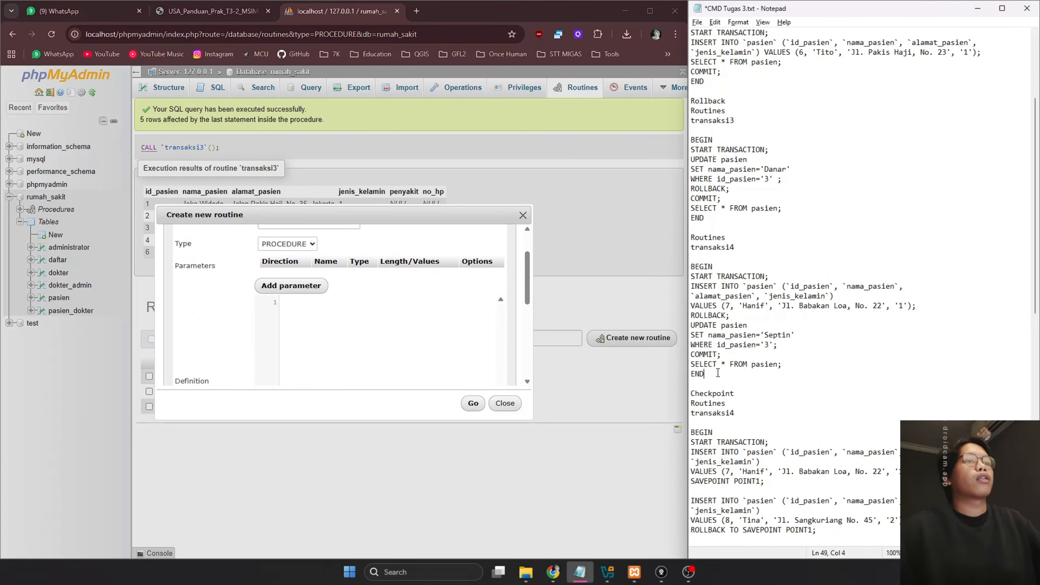
pyautogui.moveTo(717, 373); pyautogui.dragTo(691, 266)
pyautogui.hotkey('ctrl', 'c')
pyautogui.click(403, 332)
pyautogui.hotkey('ctrl', 'v')
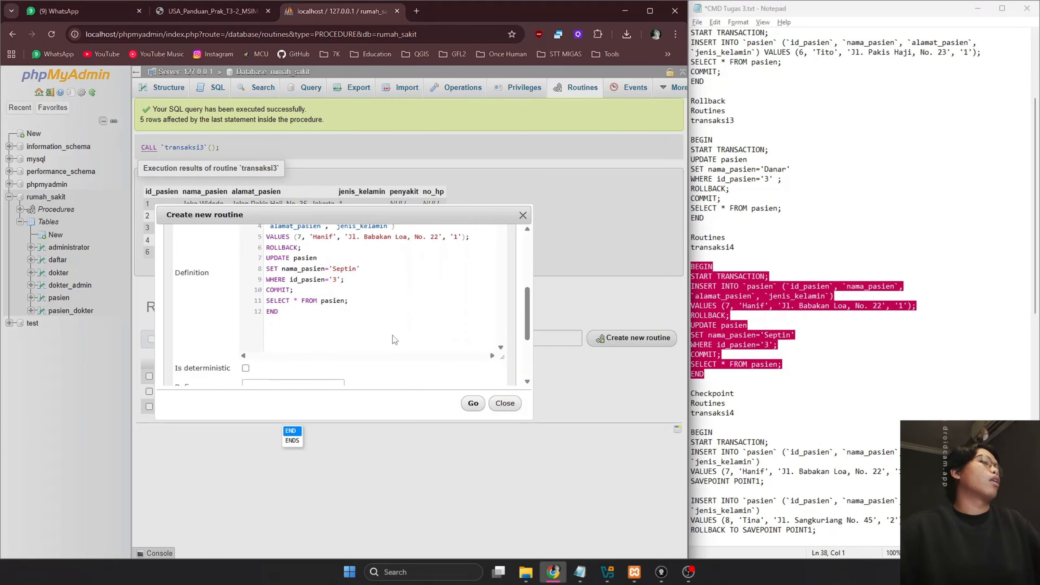
pyautogui.click(818, 339)
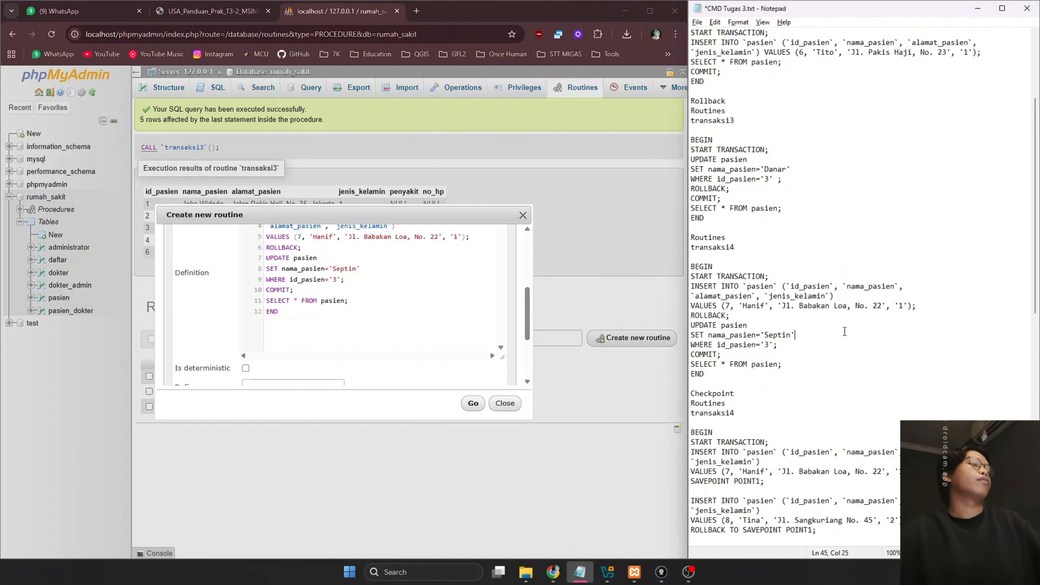
# Save and run transaksi4, then browse pasien to verify patient 3 is Septin
pyautogui.click(473, 402)
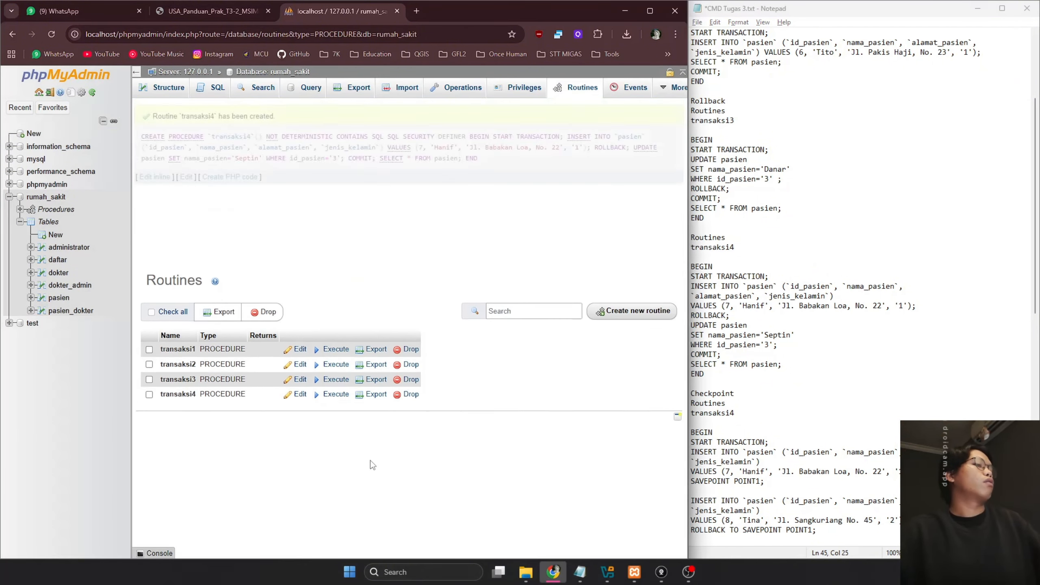
pyautogui.click(334, 327)
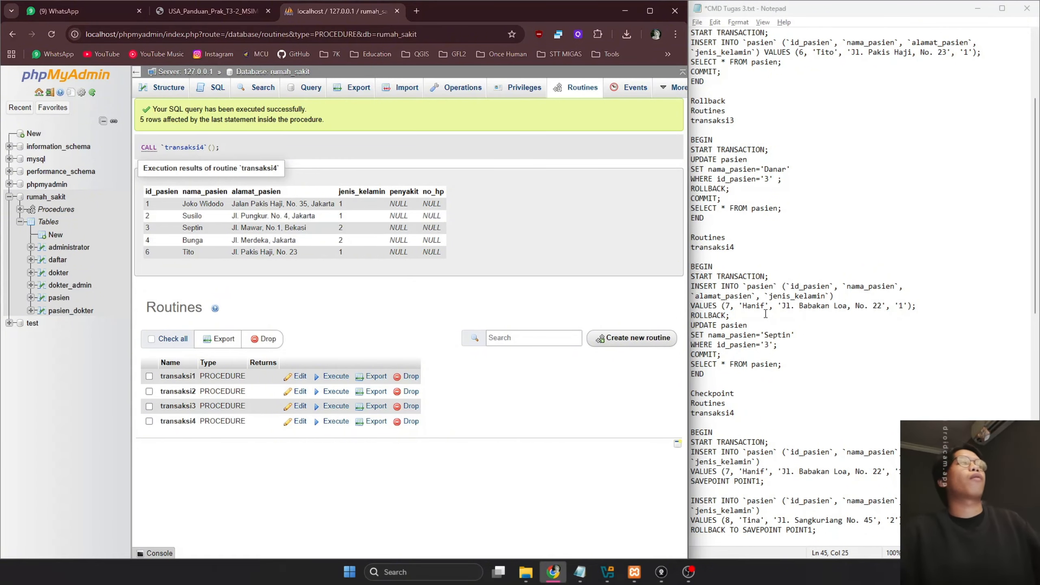
pyautogui.click(68, 298)
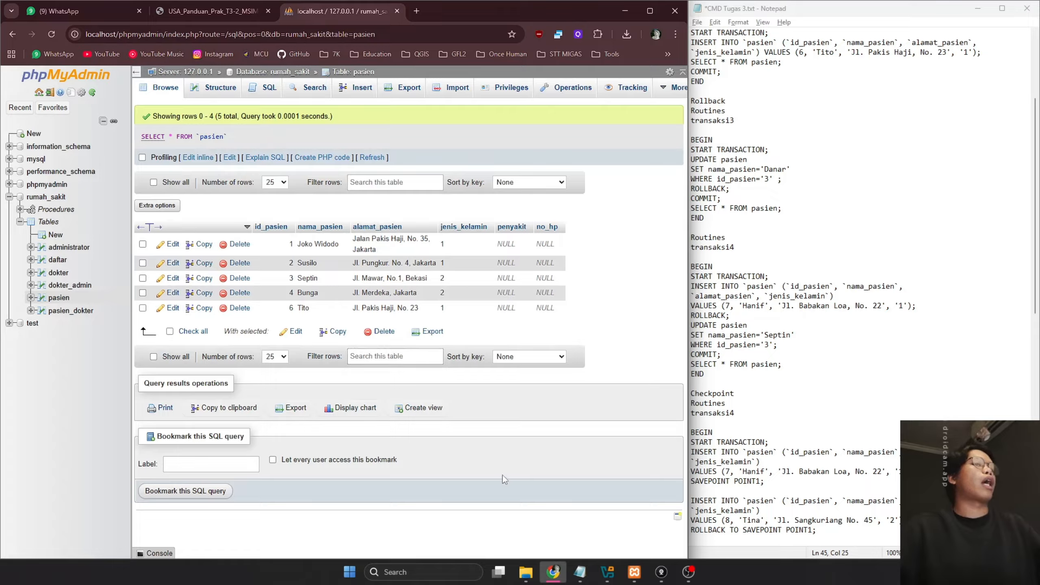
# Relabel the next procedure in the notes from 4 to 5 and return to the procedures list
pyautogui.click(787, 389)
pyautogui.click(763, 375)
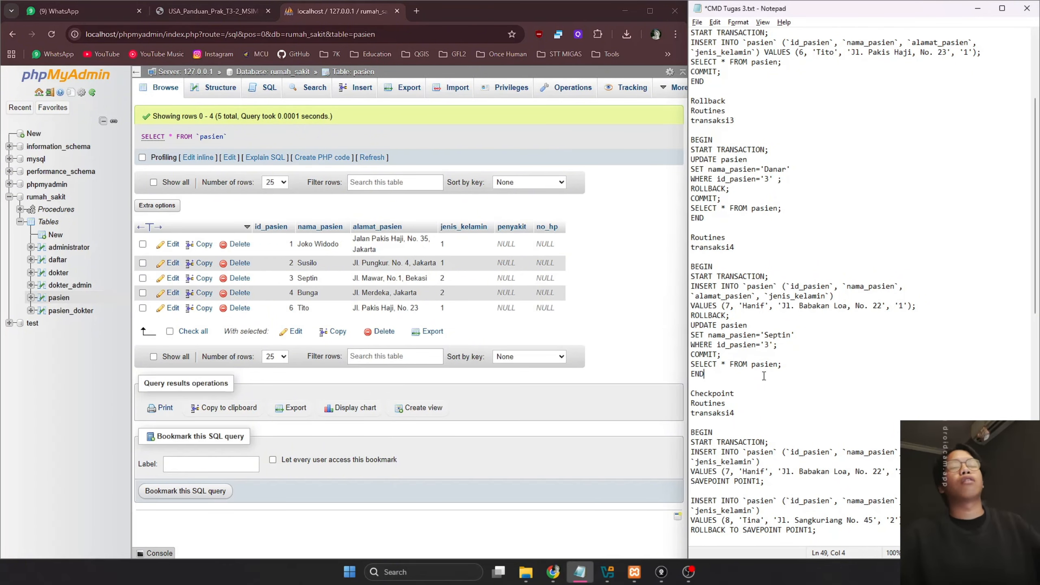
pyautogui.scroll(-5, 764, 376)
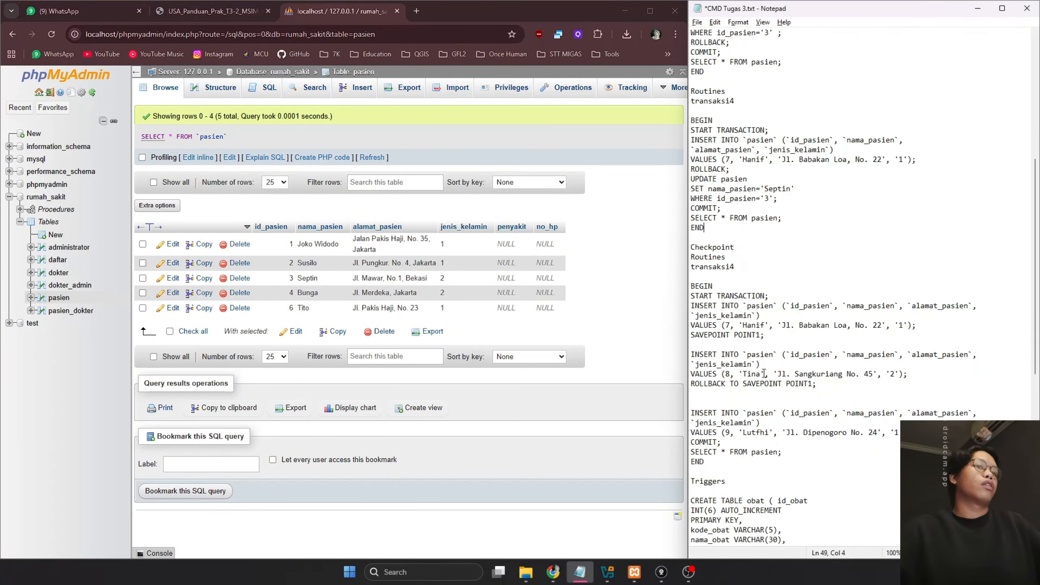
pyautogui.scroll(-2, 763, 374)
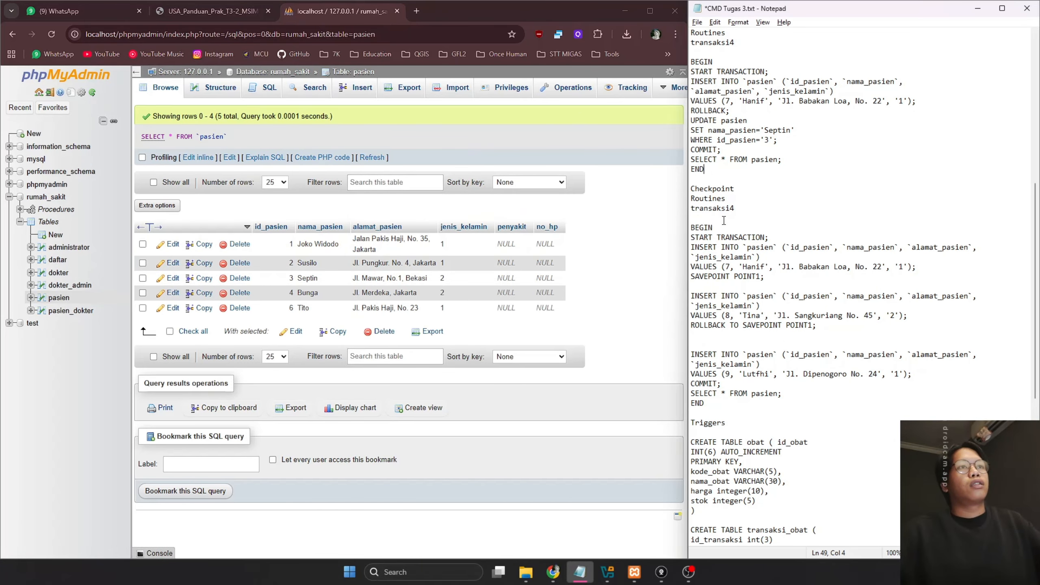
pyautogui.scroll(1, 723, 221)
pyautogui.click(740, 238)
pyautogui.press('BackSpace')
pyautogui.write('\\5')
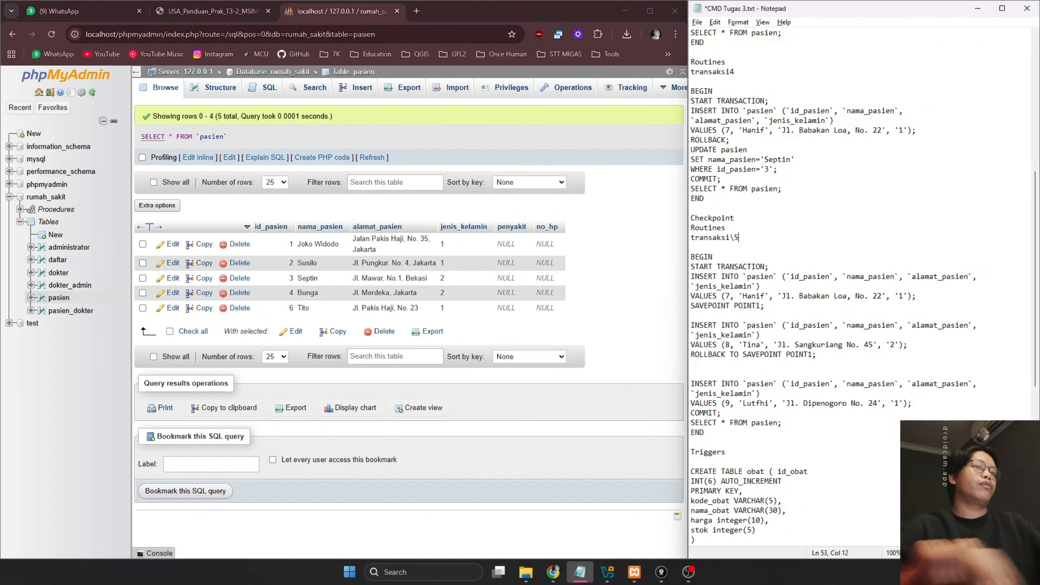
pyautogui.press('BackSpace')
pyautogui.press('BackSpace')
pyautogui.write('5')
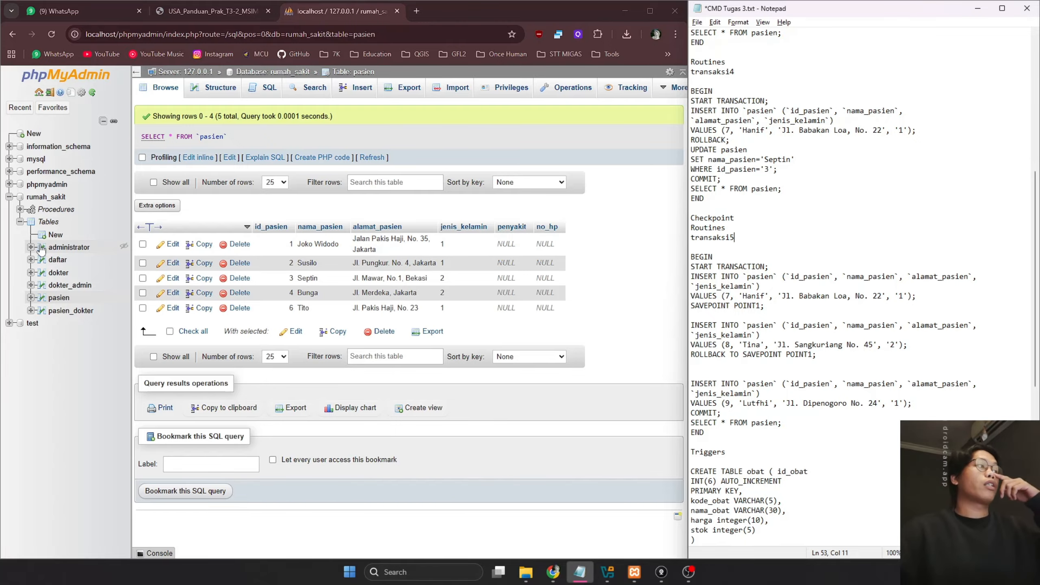
pyautogui.click(55, 211)
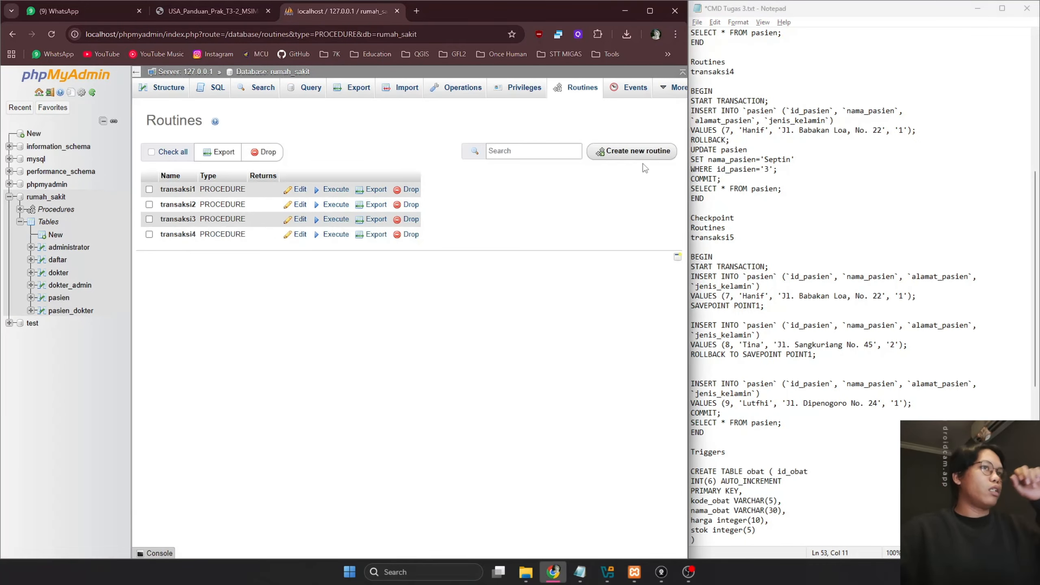
# Start a new routine and tidy the savepoint code, deleting an extra blank line
pyautogui.click(638, 152)
pyautogui.click(814, 252)
pyautogui.scroll(-2, 796, 311)
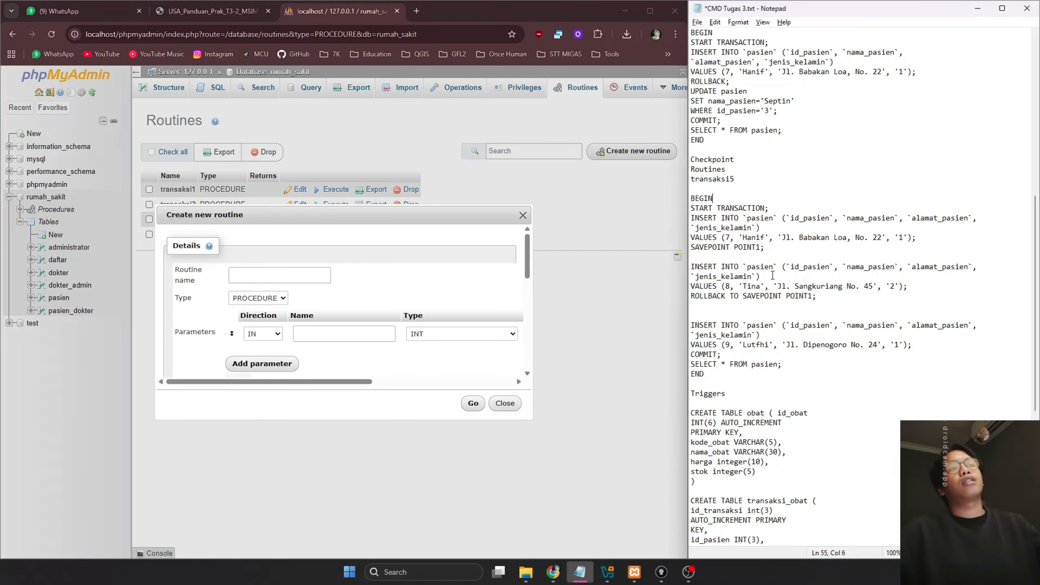
pyautogui.click(773, 248)
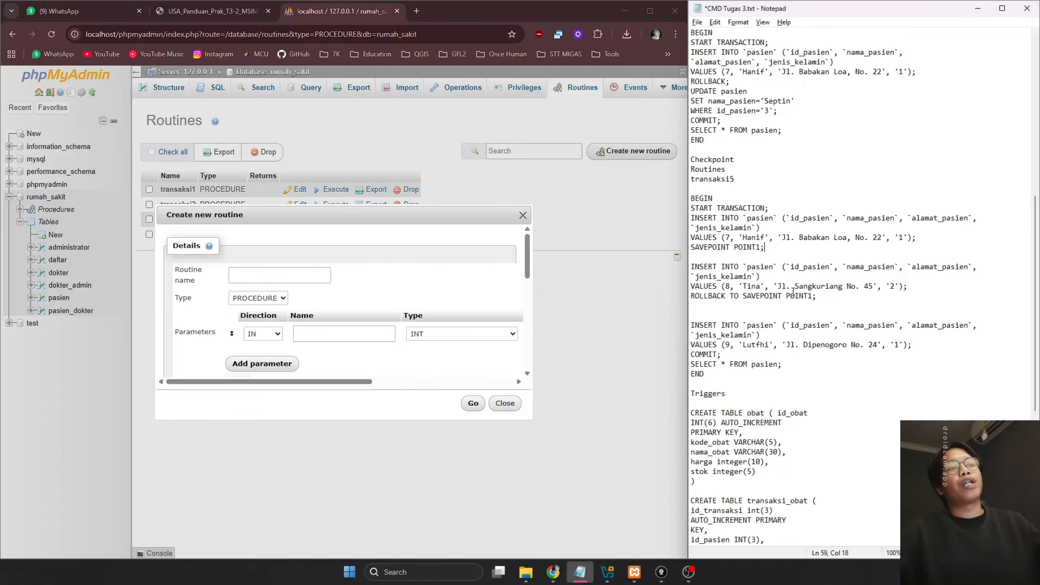
pyautogui.click(723, 307)
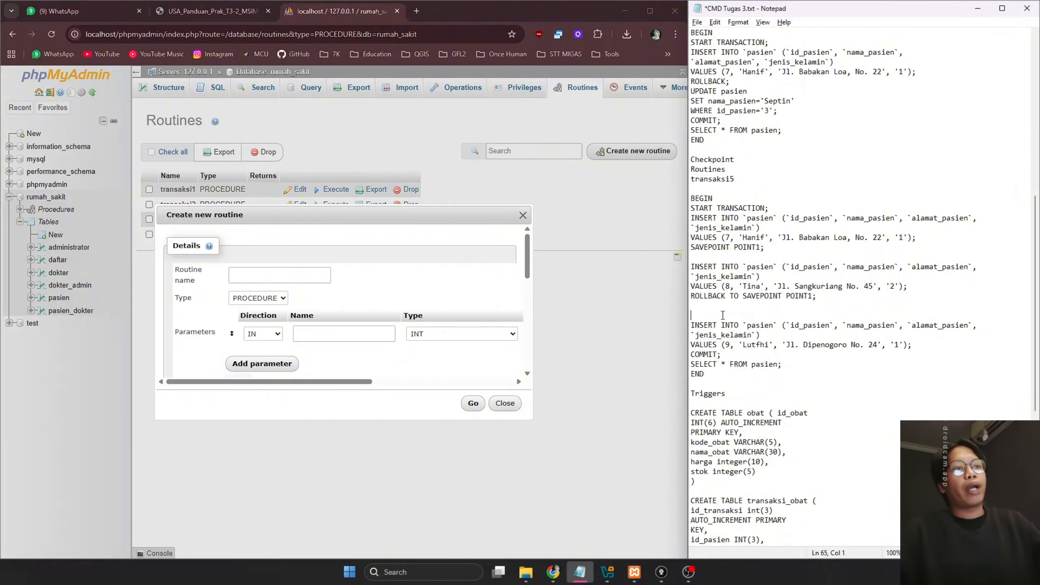
pyautogui.press('Delete')
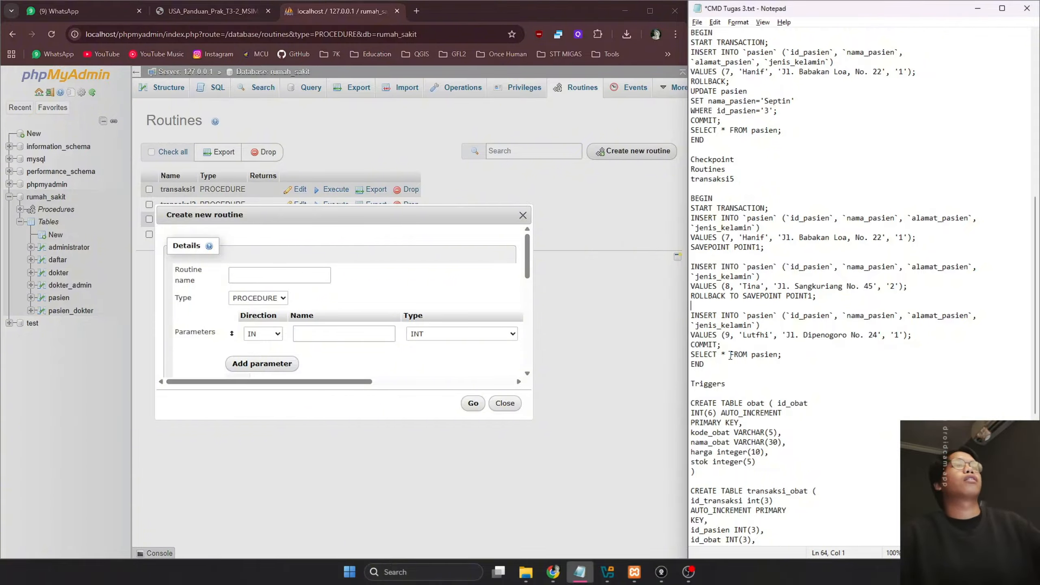
# Save routine transaksi5, without parameters, with the savepoint transaction body pasted as its definition
pyautogui.moveTo(705, 364); pyautogui.dragTo(677, 201)
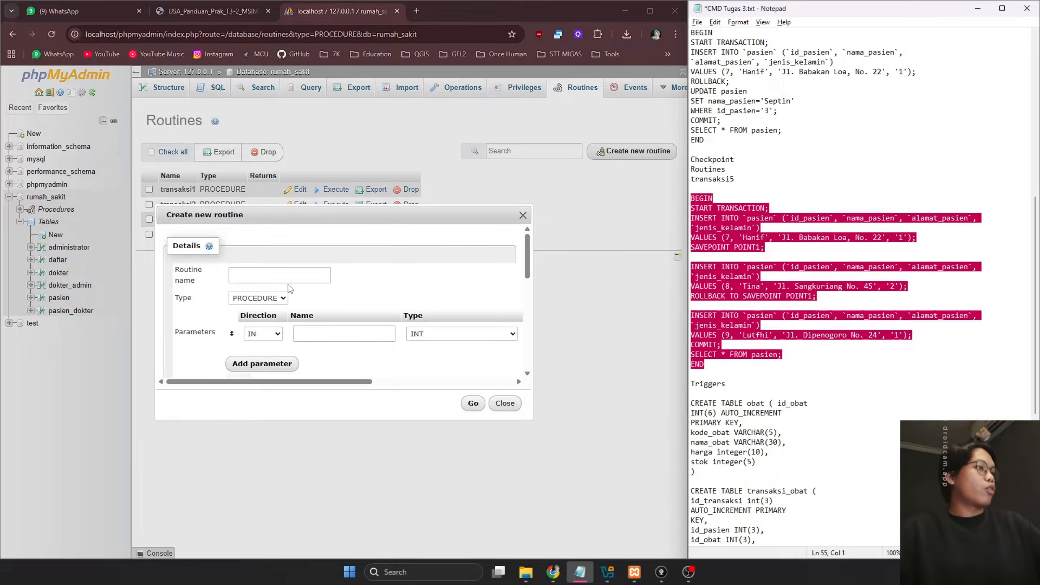
pyautogui.click(276, 274)
pyautogui.write('transak')
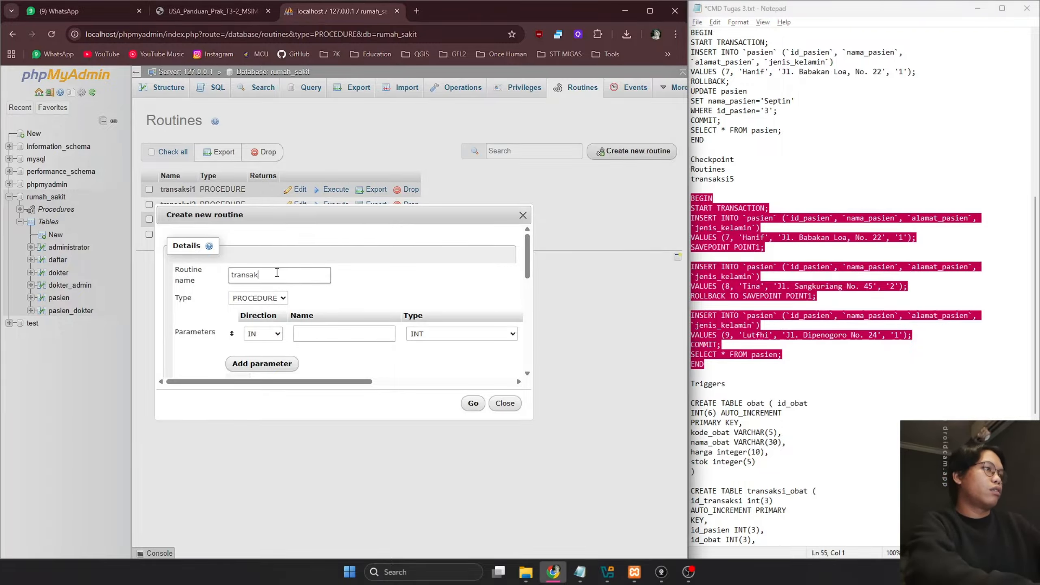
pyautogui.write('si5')
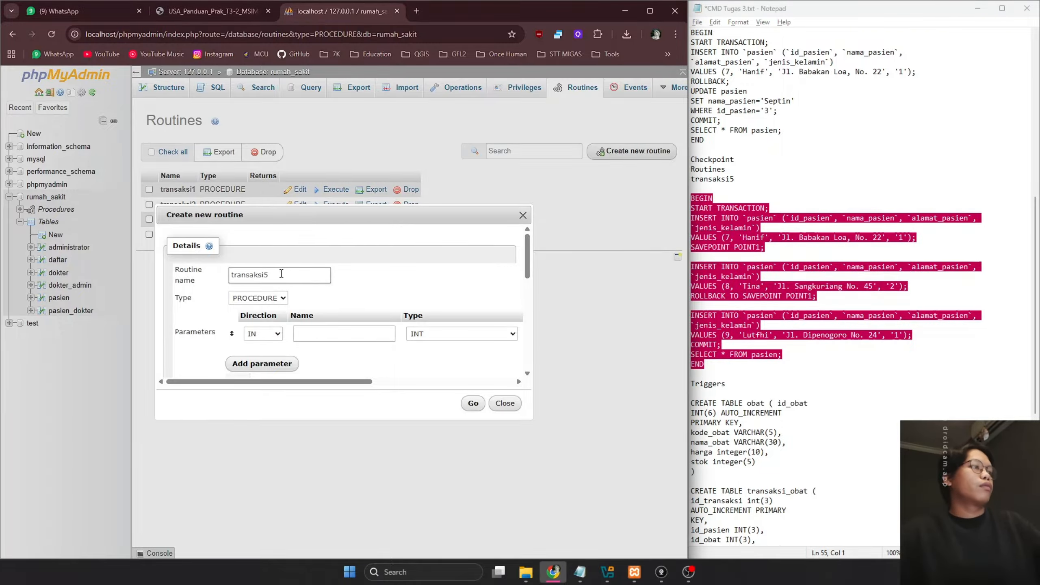
pyautogui.moveTo(310, 381); pyautogui.dragTo(503, 347)
pyautogui.click(508, 333)
pyautogui.click(420, 355)
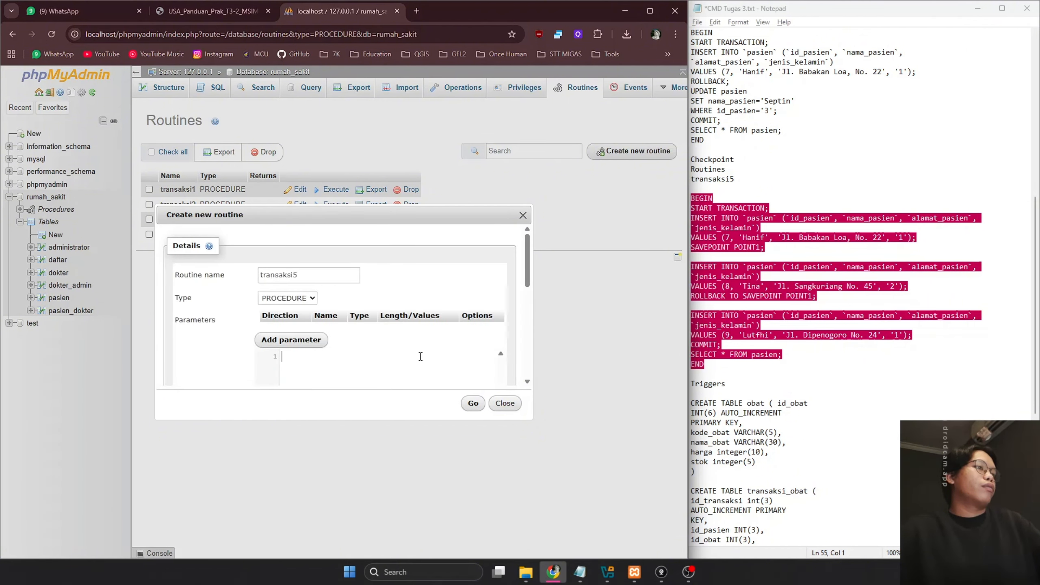
pyautogui.hotkey('ctrl', 'v')
pyautogui.scroll(-2, 431, 339)
pyautogui.click(442, 326)
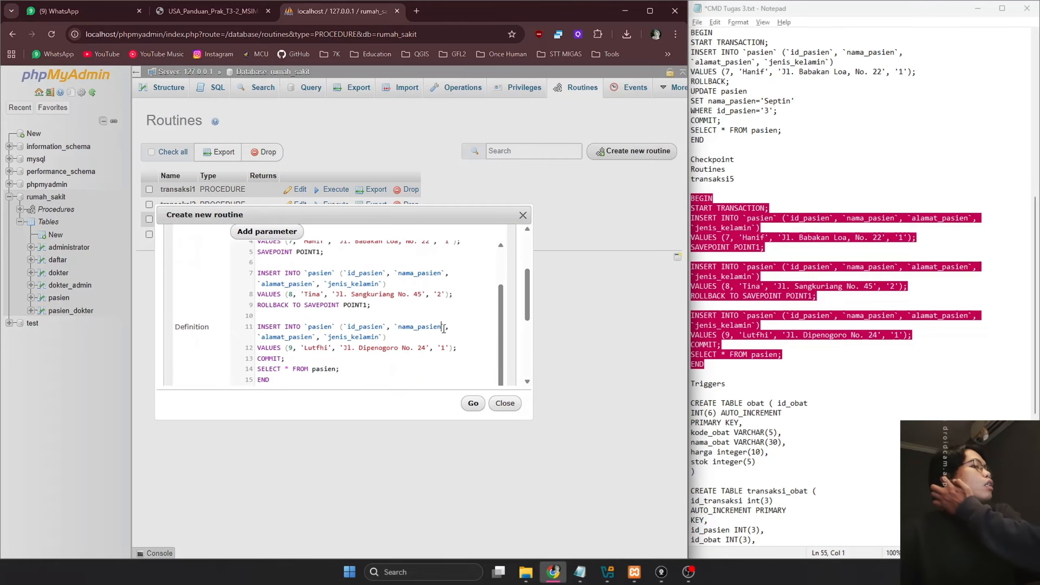
pyautogui.click(884, 296)
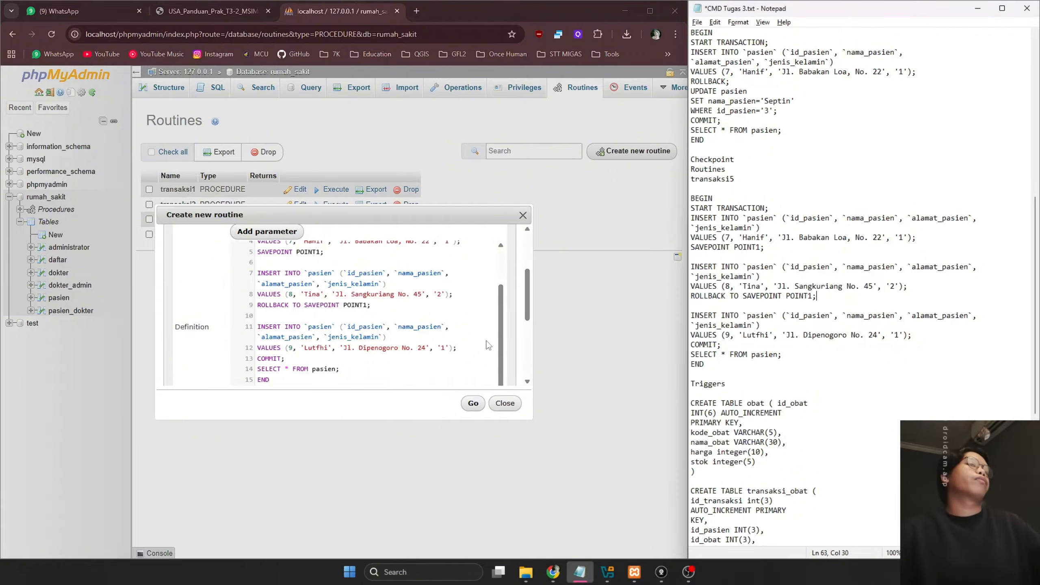
pyautogui.scroll(-5, 488, 346)
pyautogui.click(473, 402)
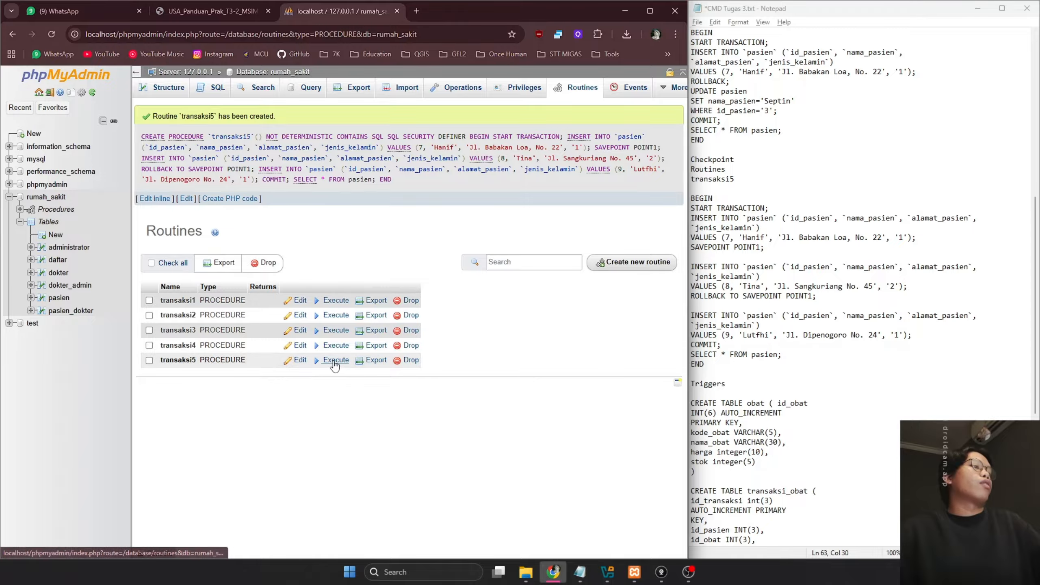
# Execute transaksi5 and browse pasien: Hanif and Lutfi present, Tina rolled back
pyautogui.click(334, 360)
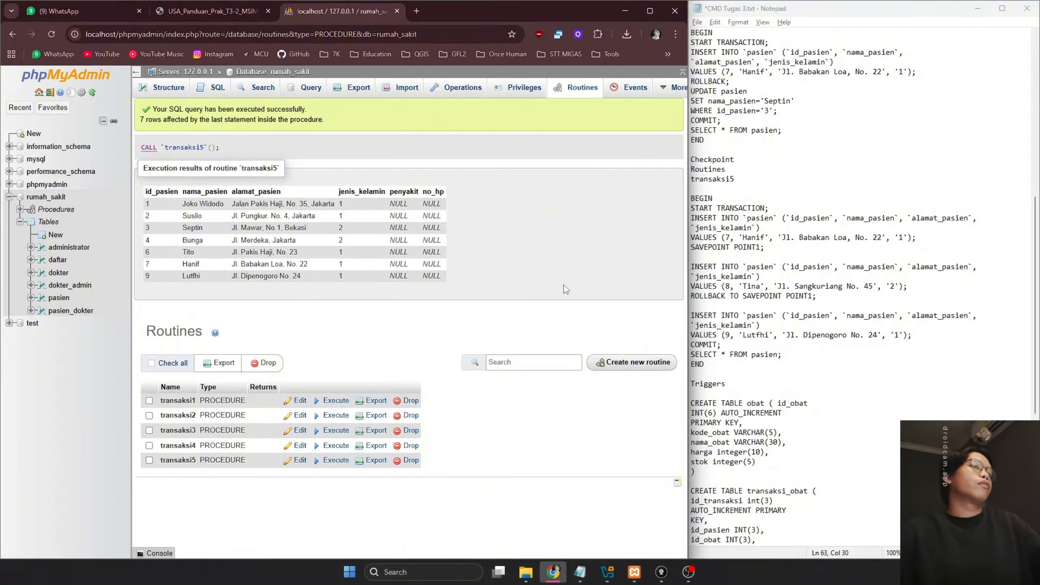
pyautogui.click(868, 284)
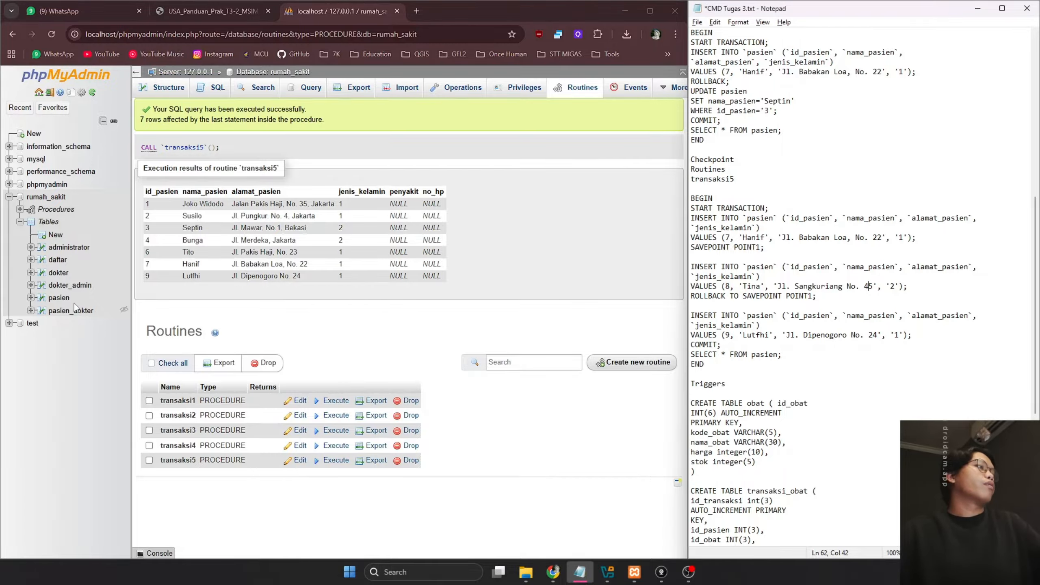
pyautogui.click(58, 298)
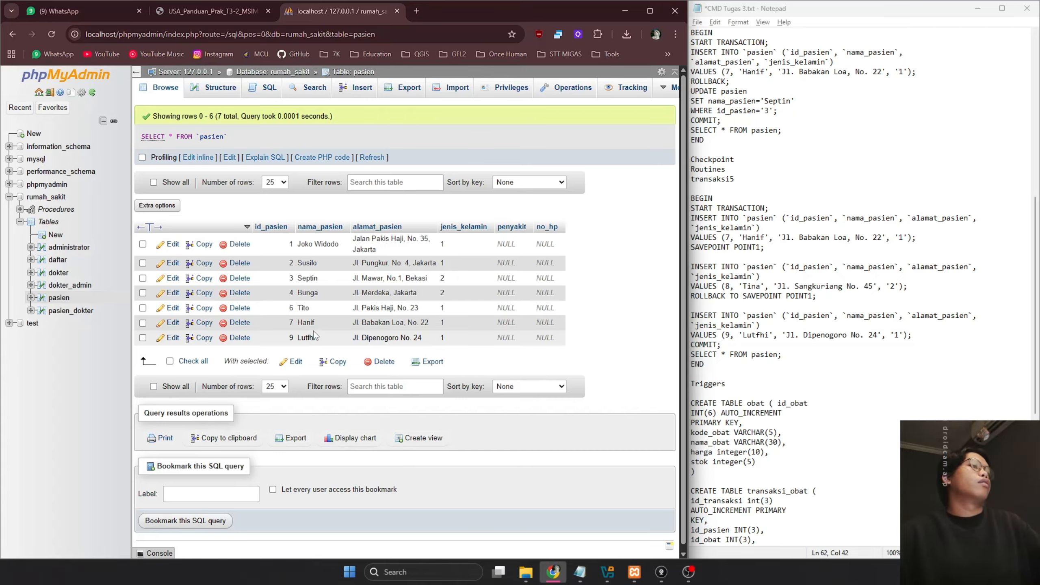
pyautogui.click(794, 315)
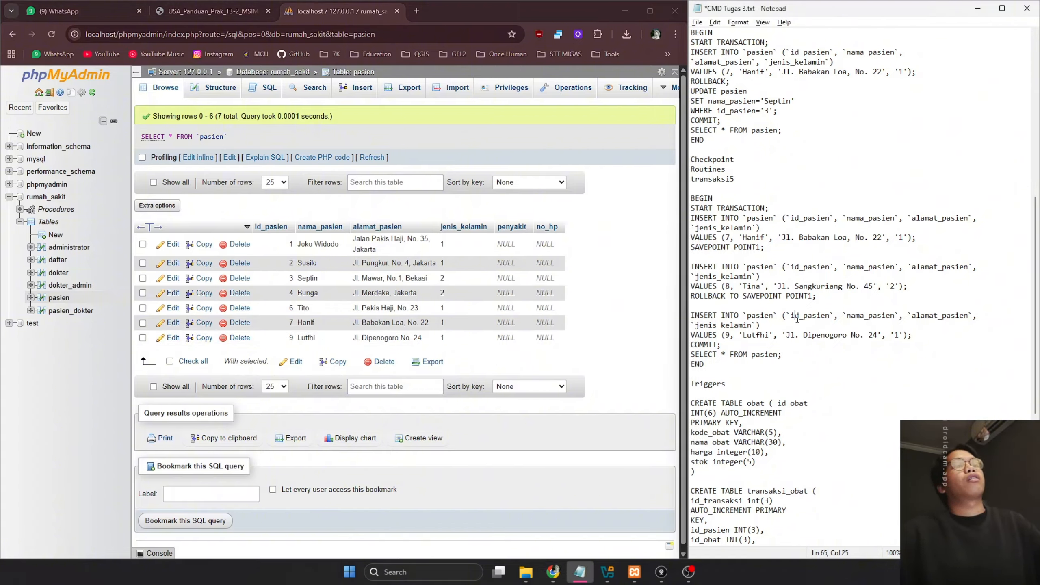
pyautogui.scroll(-5, 796, 319)
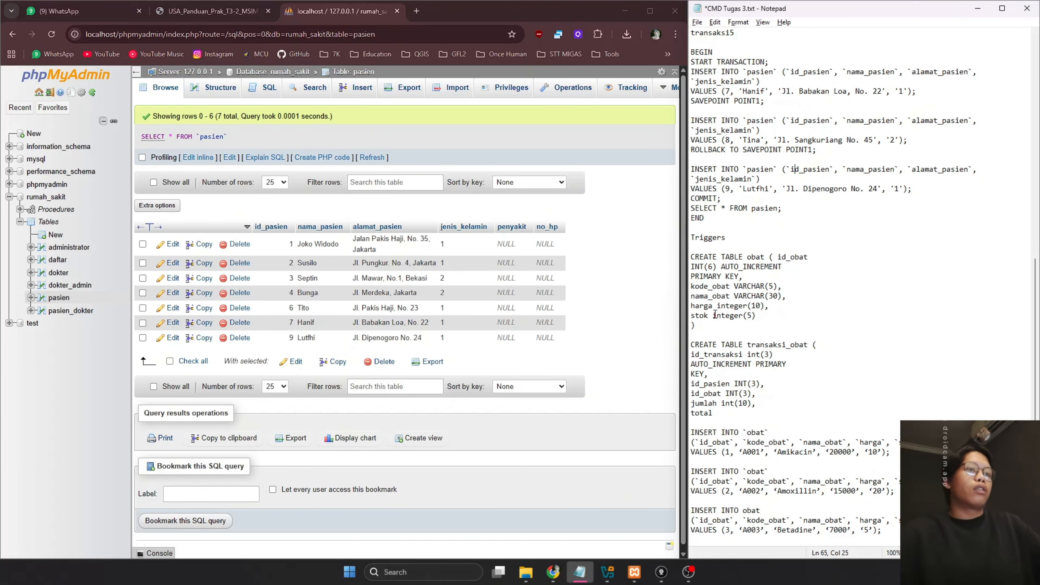
# Open the pasien table's SQL tab, prefilled with SELECT * FROM `pasien` WHERE 1
pyautogui.scroll(-3, 794, 293)
pyautogui.scroll(-2, 794, 294)
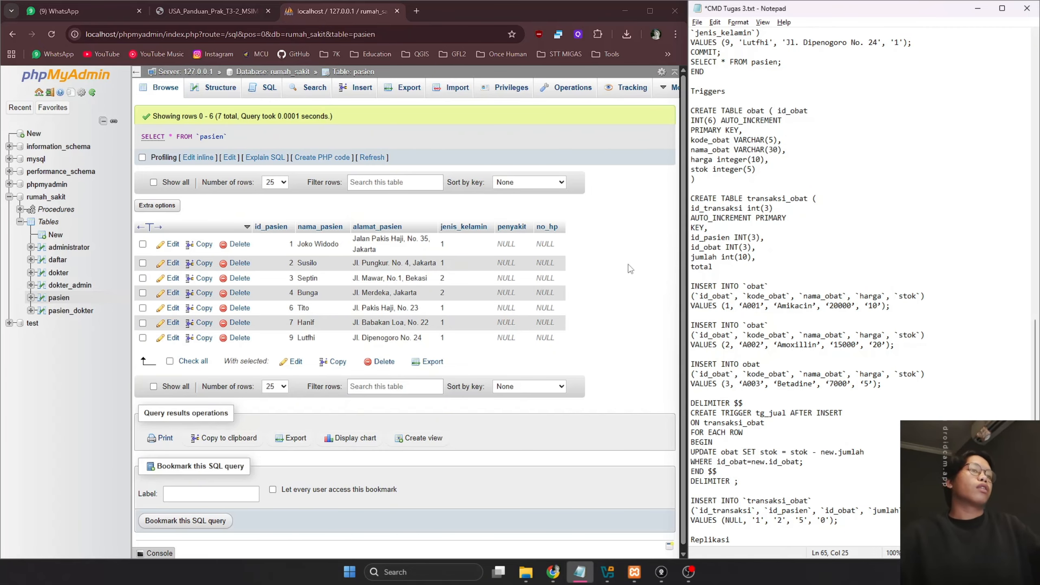
pyautogui.click(798, 200)
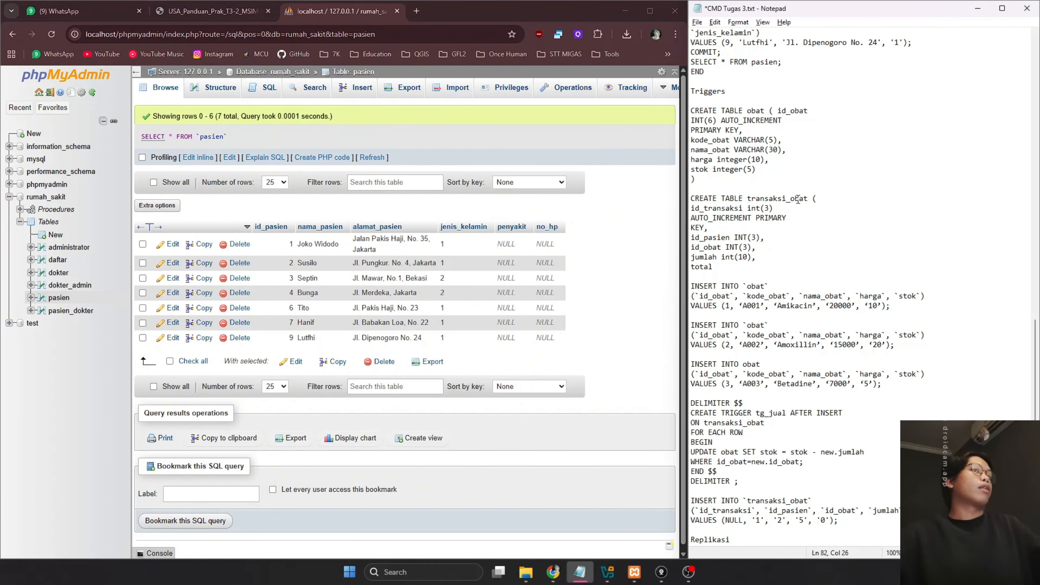
pyautogui.click(655, 316)
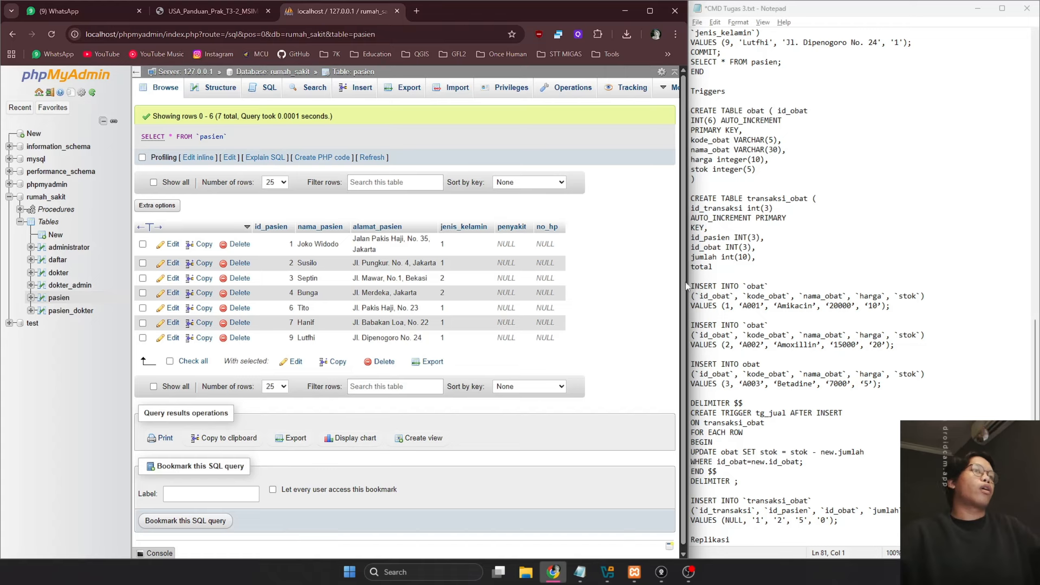
pyautogui.click(757, 218)
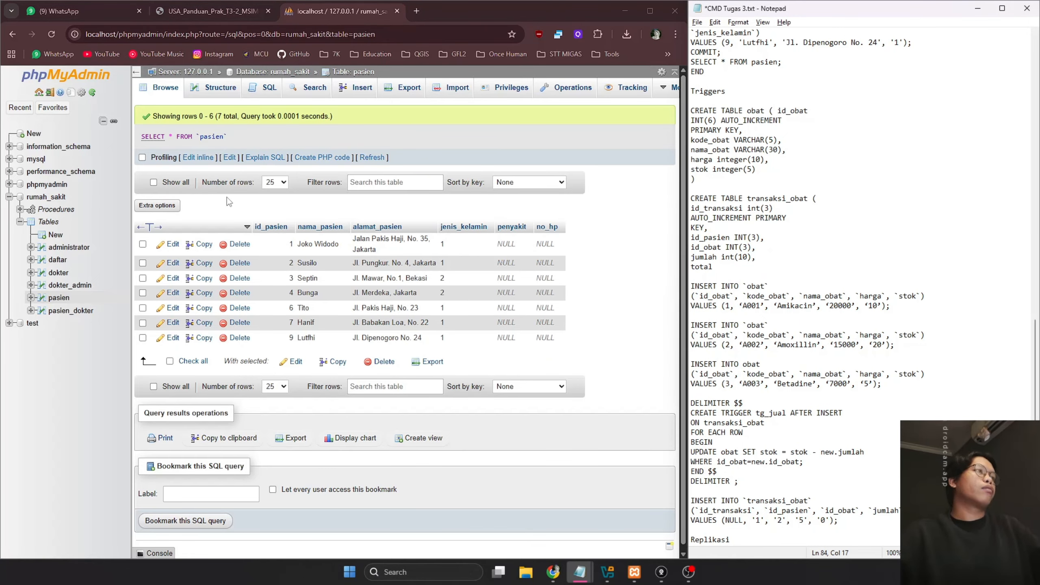
pyautogui.click(260, 93)
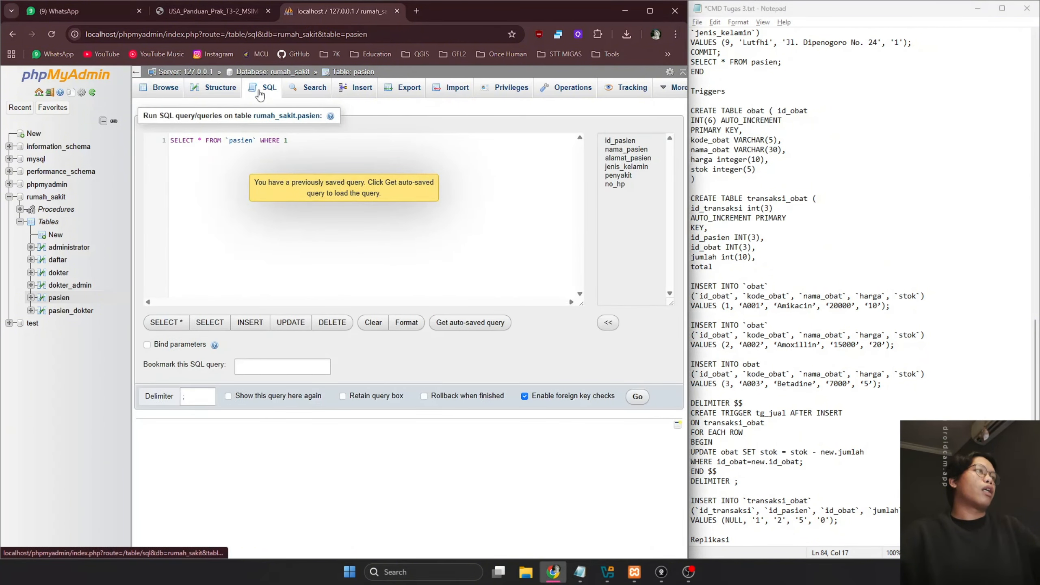
# Paste and run the CREATE TABLE obat statement (id_obat, kode_obat, nama_obat, harga, stok), then browse obat
pyautogui.click(703, 176)
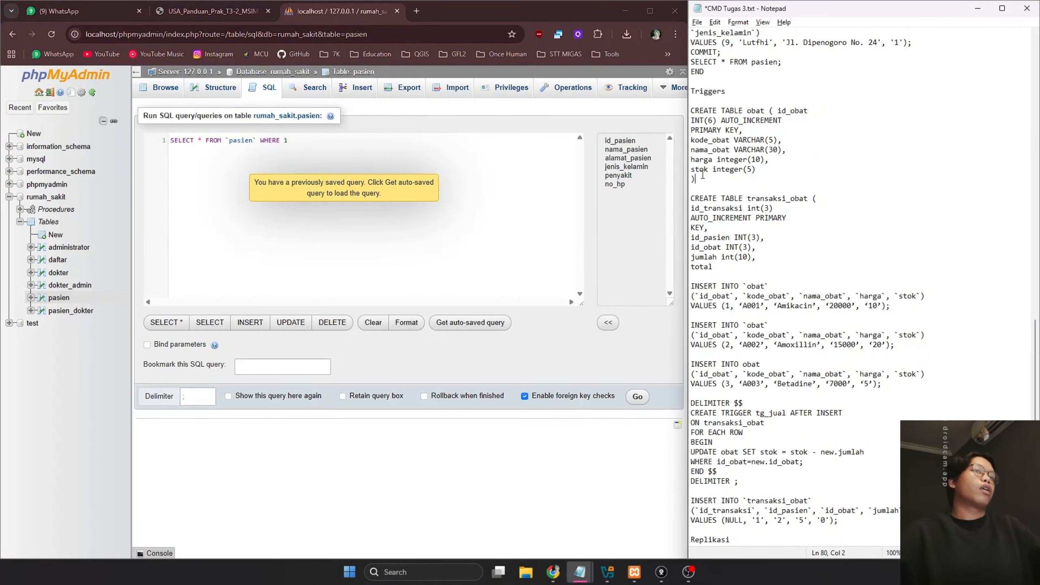
pyautogui.moveTo(702, 175); pyautogui.dragTo(690, 111)
pyautogui.hotkey('ctrl', 'c')
pyautogui.click(369, 157)
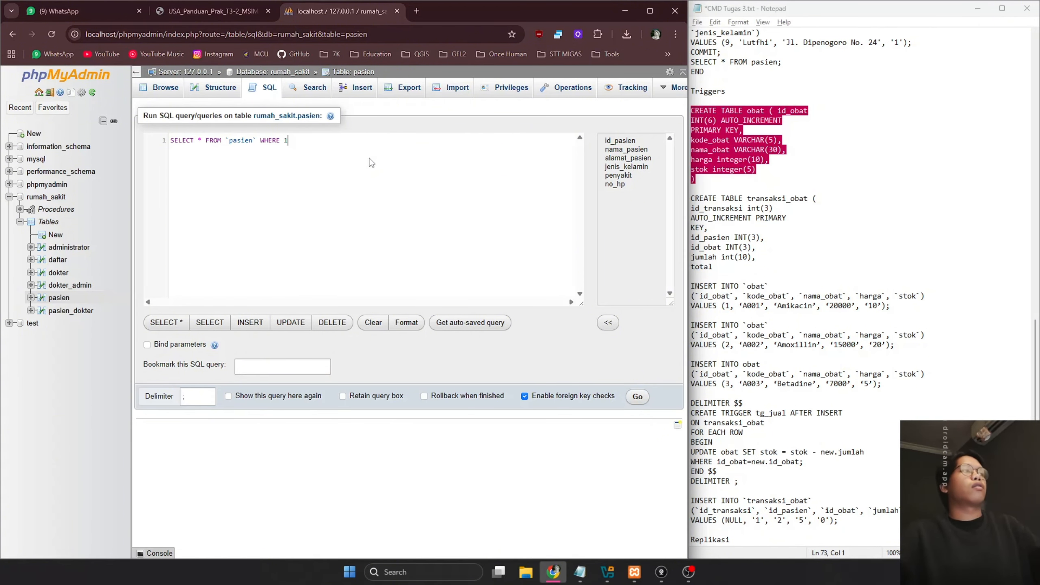
pyautogui.hotkey('ctrl', 'a')
pyautogui.hotkey('ctrl', 'v')
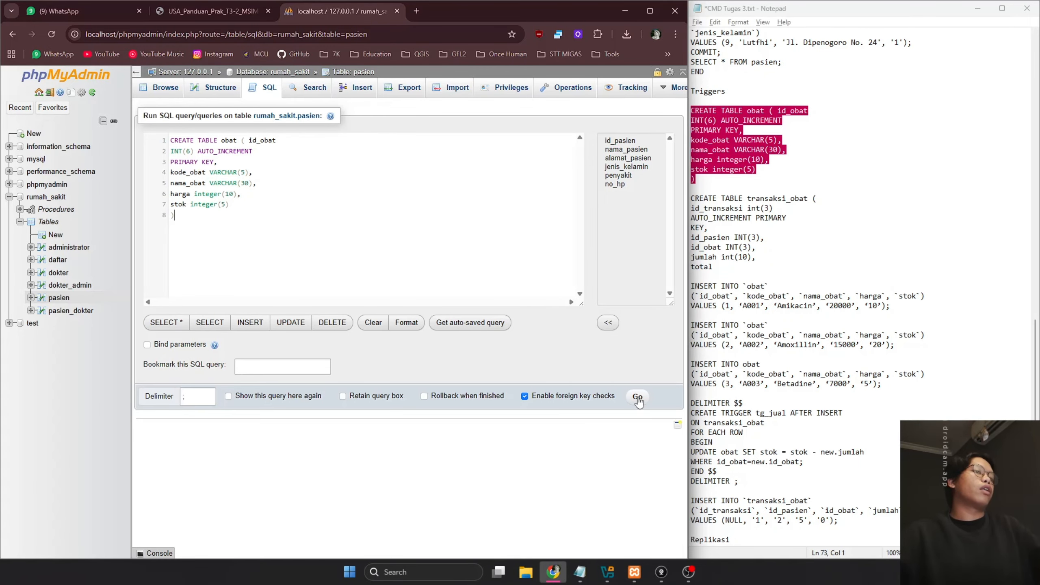
pyautogui.click(637, 396)
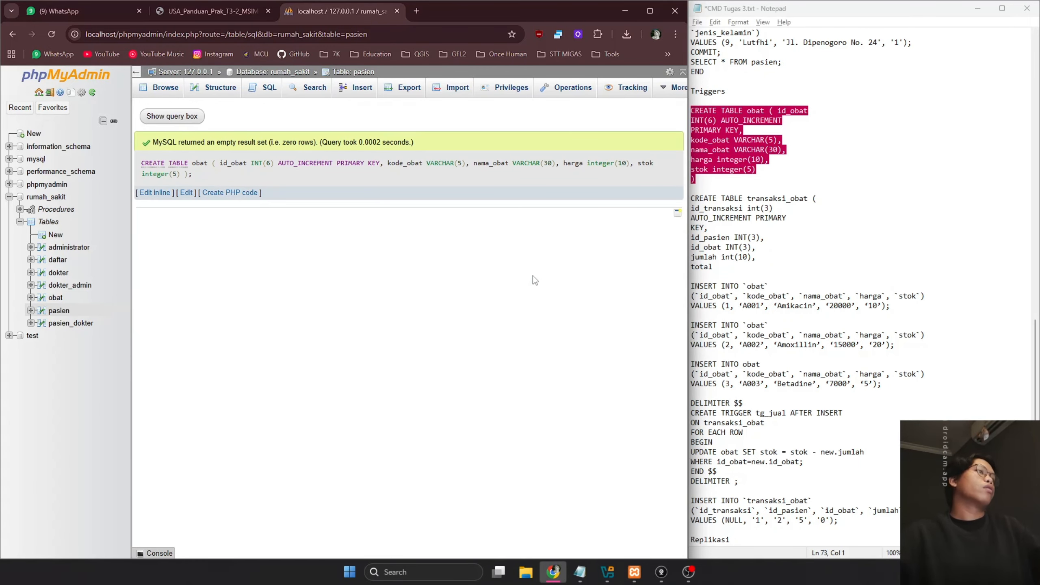
pyautogui.click(55, 298)
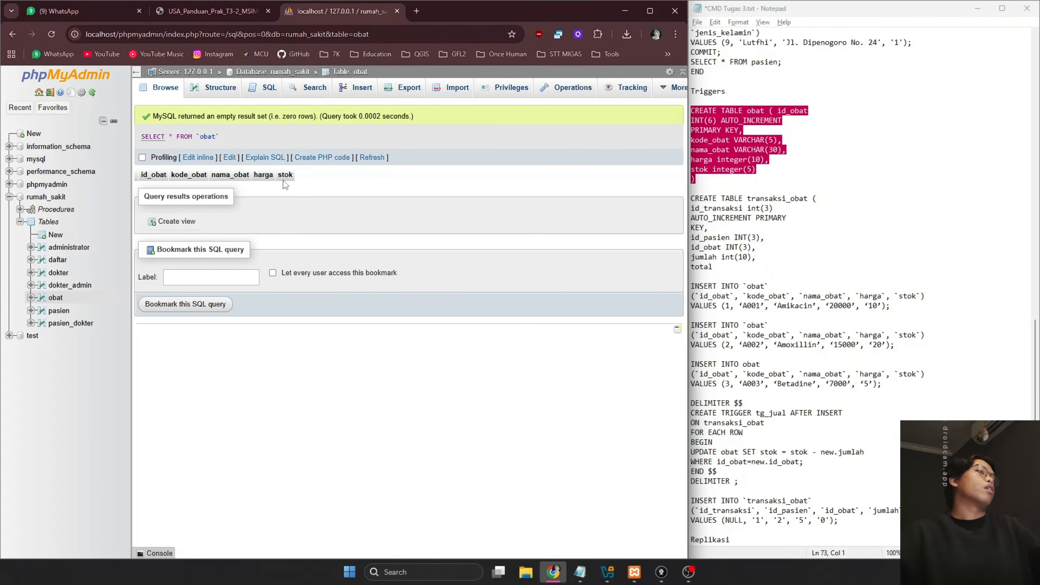
# Run the CREATE TABLE transaksi_obat statement in the SQL editor and browse the new empty table
pyautogui.moveTo(726, 271); pyautogui.dragTo(677, 204)
pyautogui.hotkey('ctrl', 'c')
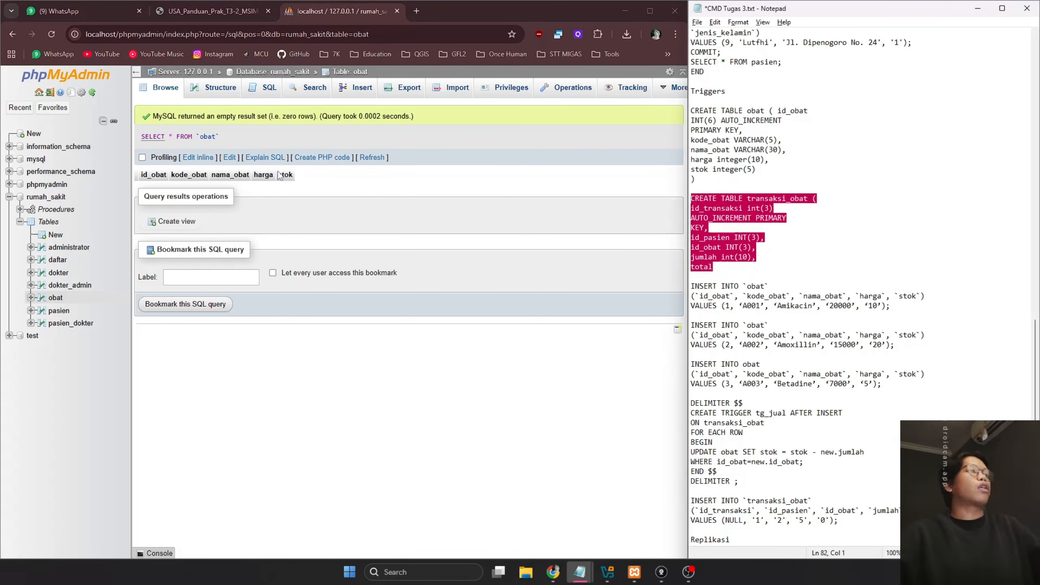
pyautogui.click(265, 89)
pyautogui.hotkey('ctrl', 'a')
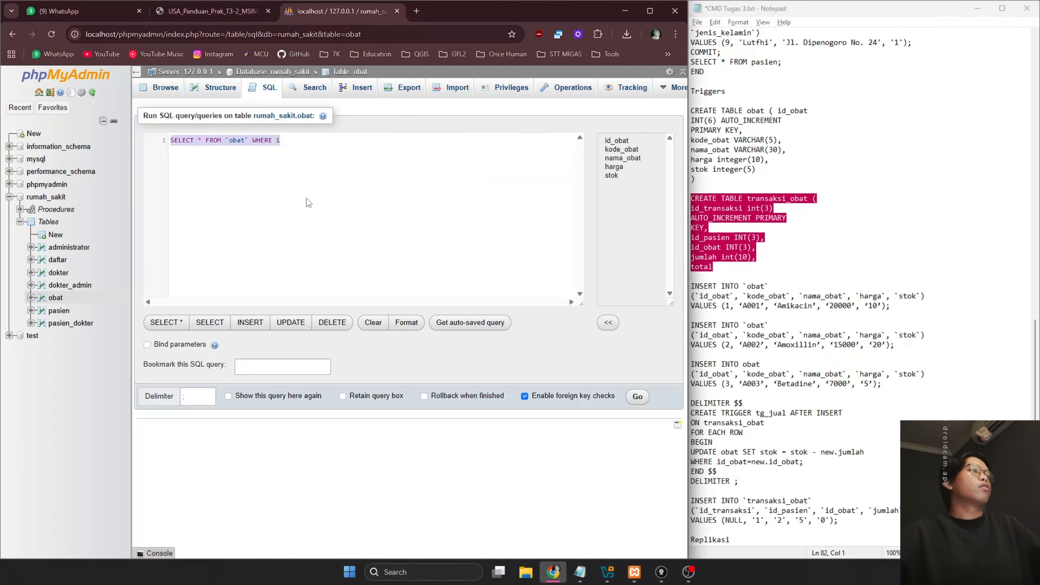
pyautogui.hotkey('ctrl', 'v')
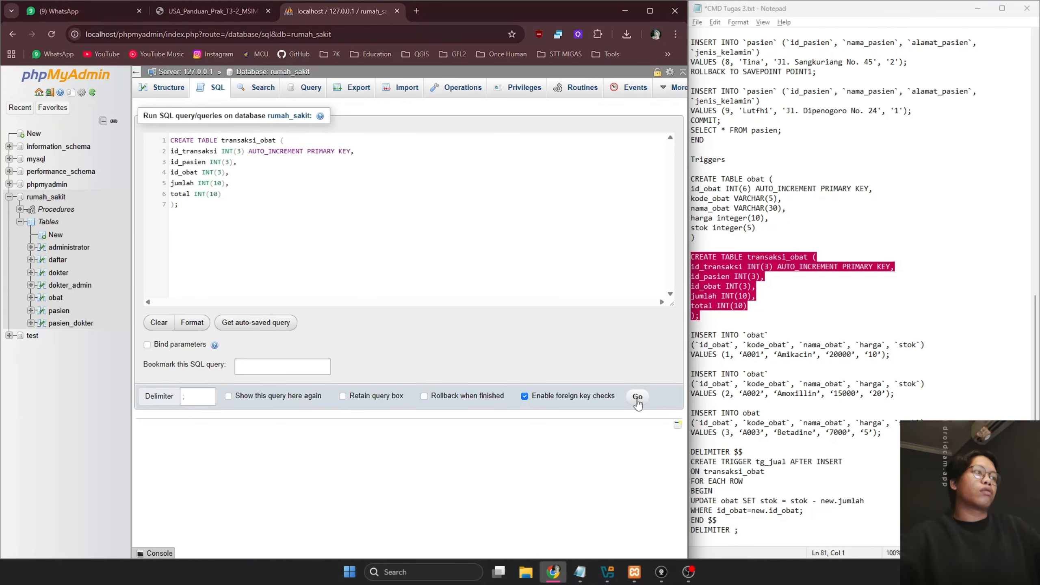
pyautogui.click(637, 396)
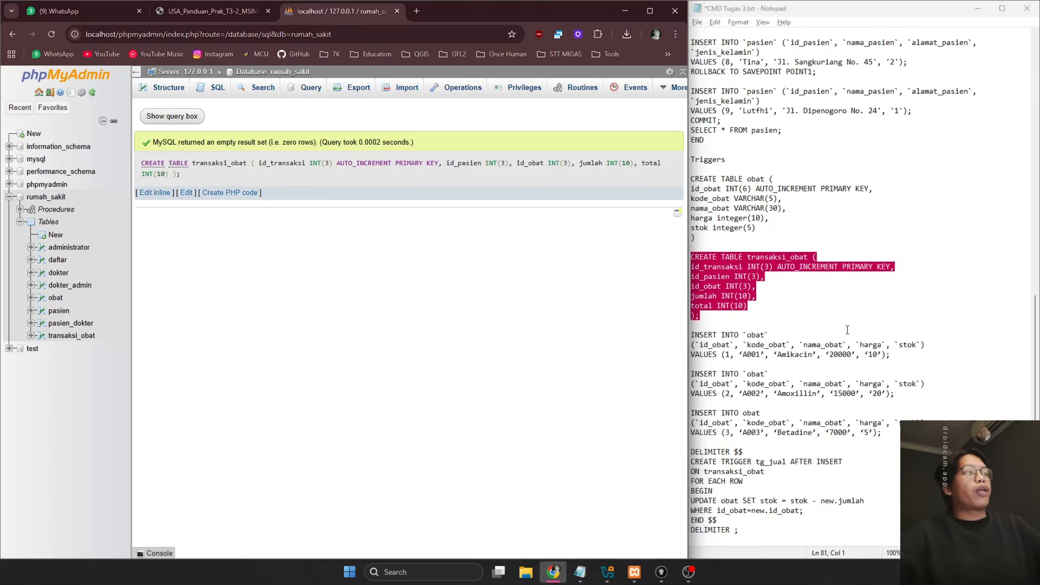
pyautogui.click(72, 336)
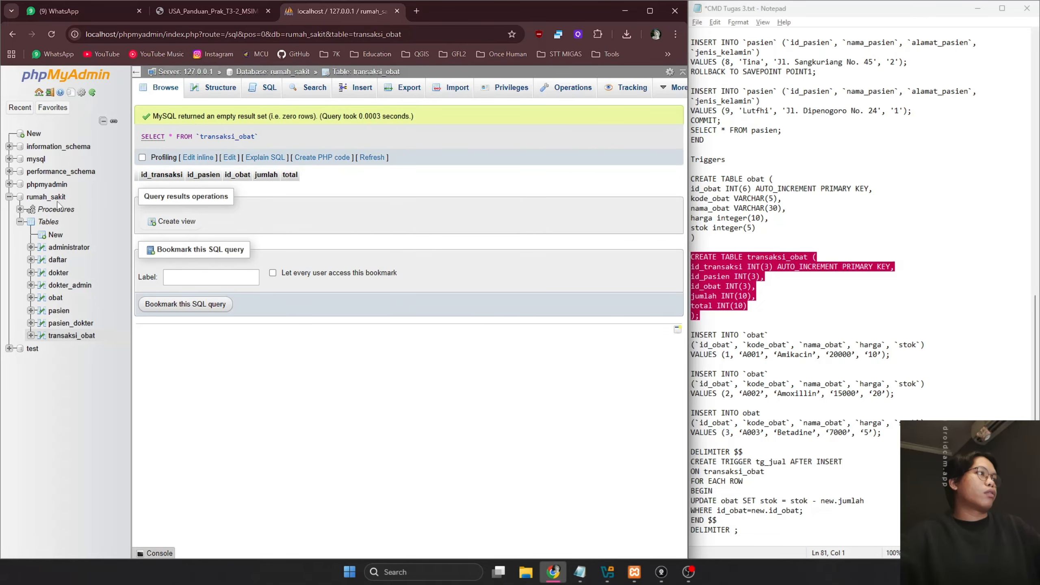
pyautogui.click(785, 318)
pyautogui.scroll(-1, 785, 319)
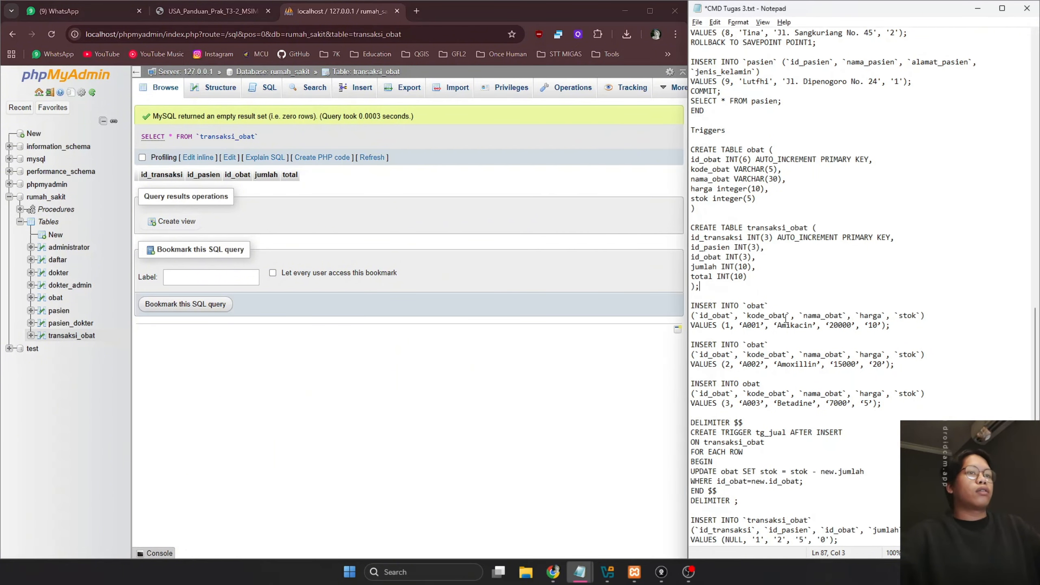
# Insert the A001 Amikacin row into obat at the MariaDB prompt
pyautogui.moveTo(901, 323); pyautogui.dragTo(674, 303)
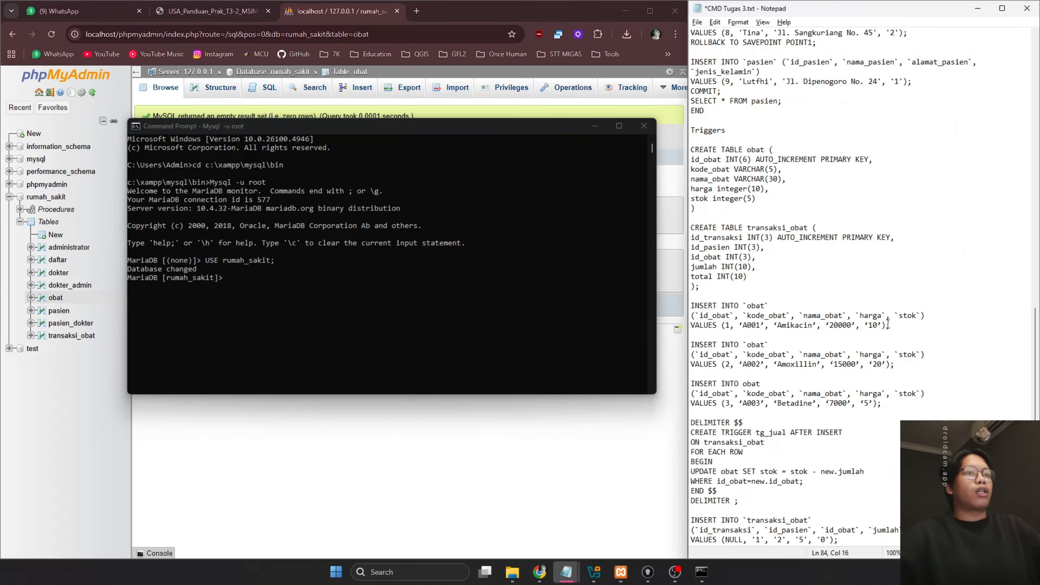
pyautogui.moveTo(888, 325); pyautogui.dragTo(690, 312)
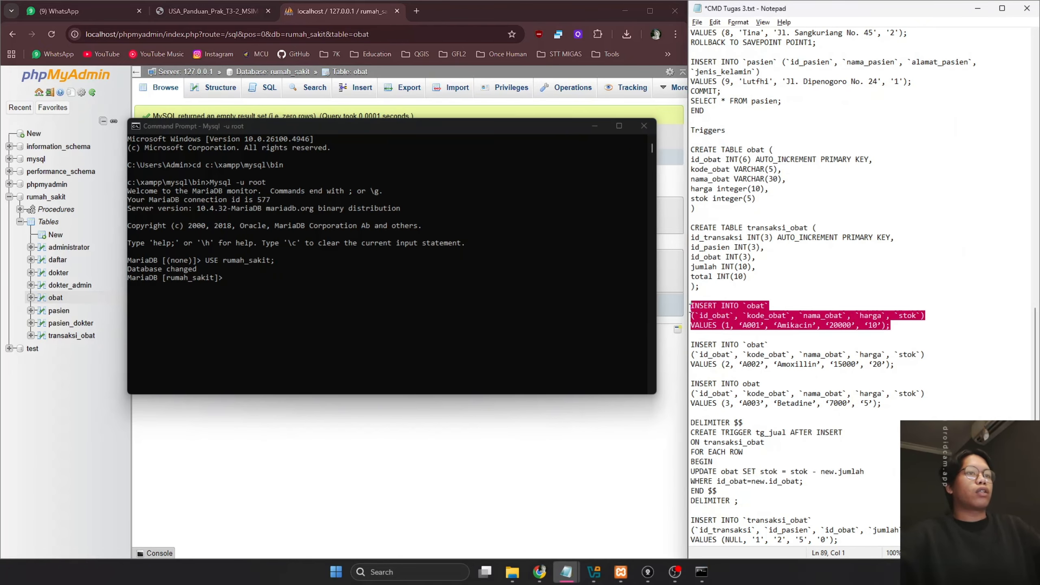
pyautogui.hotkey('ctrl', 'c')
pyautogui.click(490, 284)
pyautogui.rightClick(491, 284)
pyautogui.press('Return')
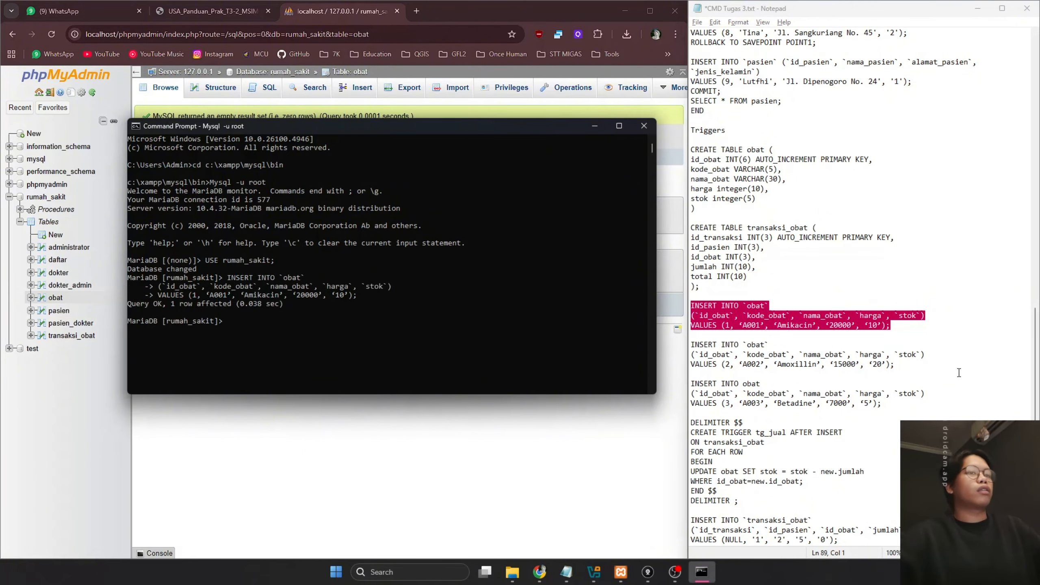
# Insert the A002 Amoxillin and A003 Betadine rows into obat, then hide the console
pyautogui.moveTo(900, 364); pyautogui.dragTo(689, 341)
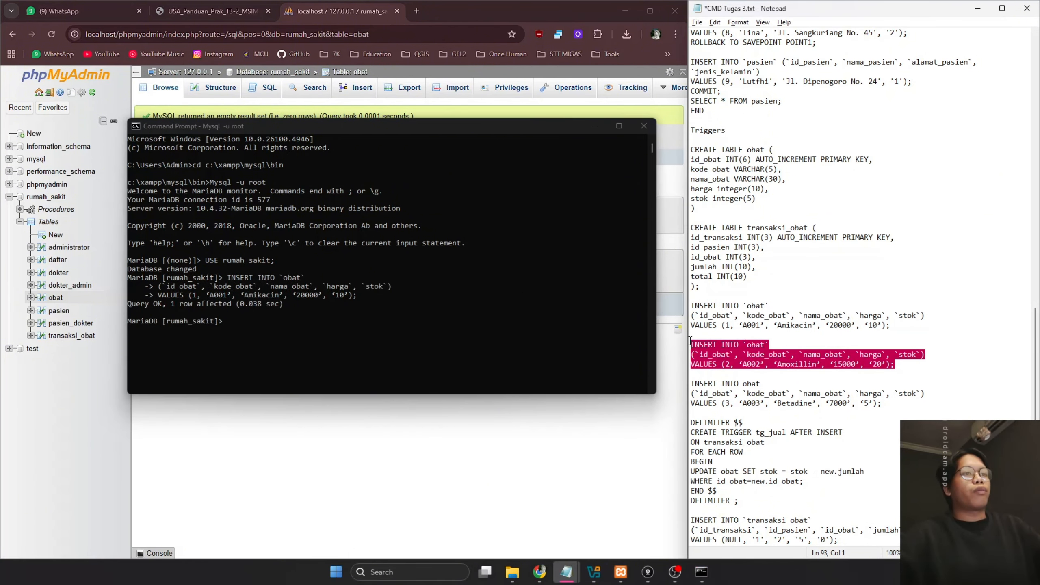
pyautogui.hotkey('ctrl', 'c')
pyautogui.click(461, 288)
pyautogui.rightClick(460, 288)
pyautogui.press('Return')
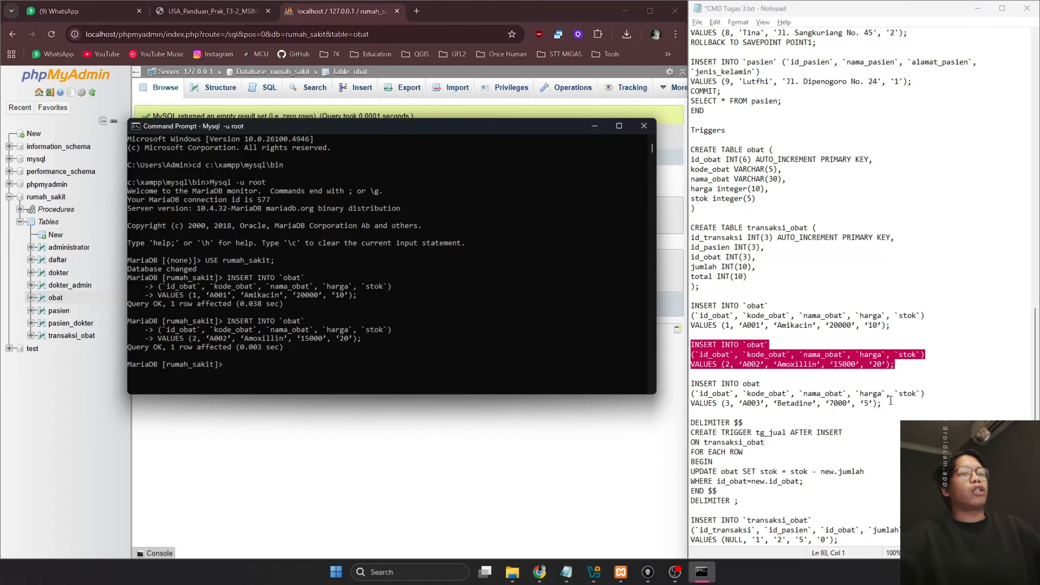
pyautogui.moveTo(890, 401); pyautogui.dragTo(690, 383)
pyautogui.hotkey('ctrl', 'c')
pyautogui.click(491, 305)
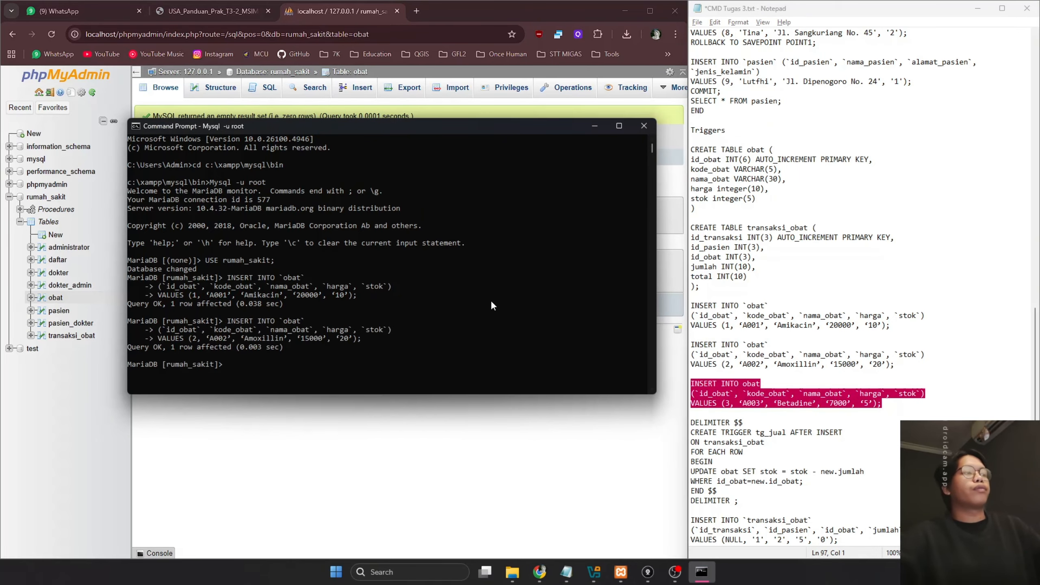
pyautogui.rightClick(491, 304)
pyautogui.press('Return')
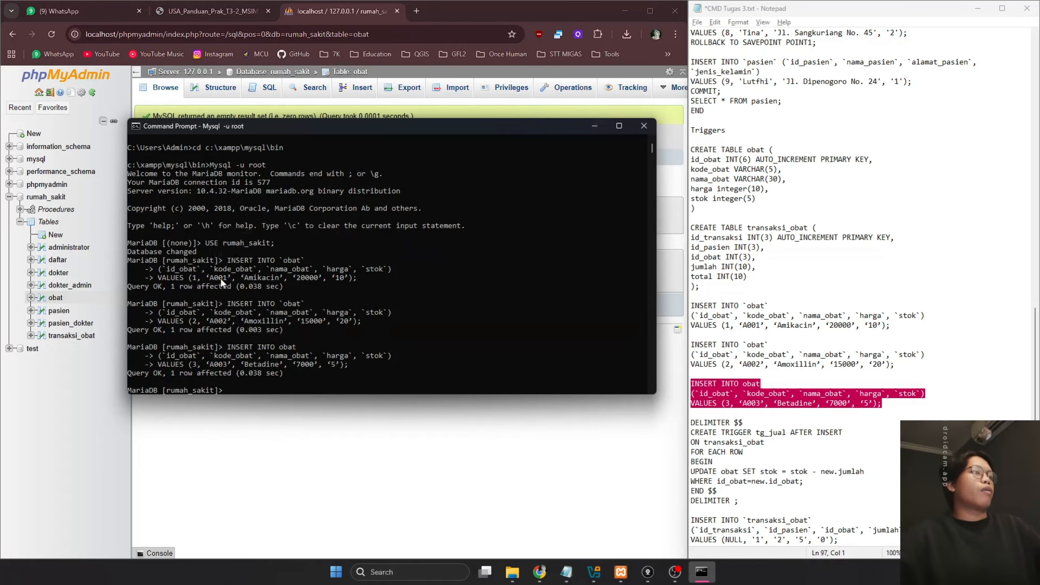
pyautogui.click(594, 126)
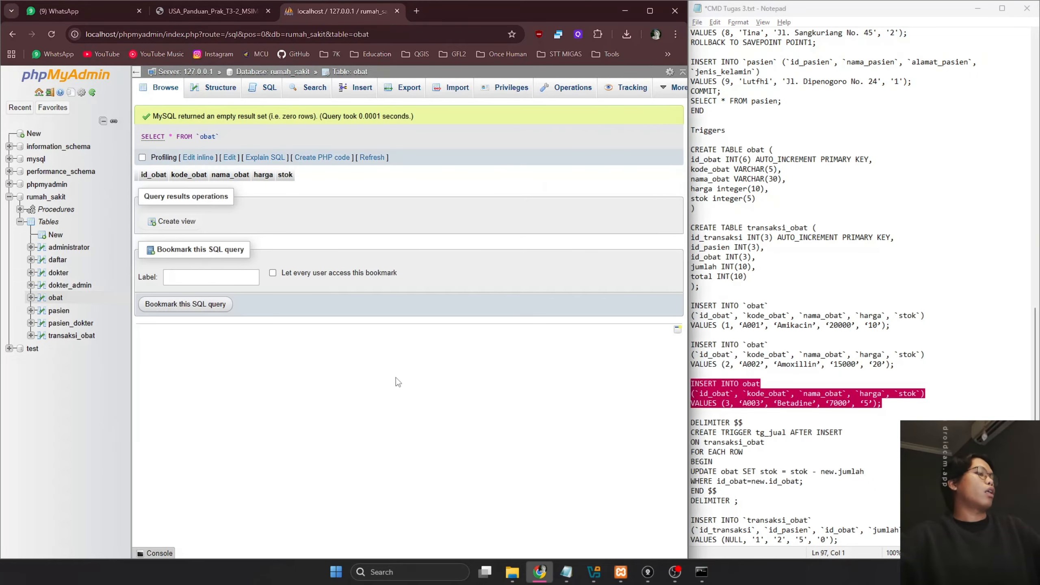
# Reload obat to show the three medicines, then copy the tg_jual trigger definition from the notes
pyautogui.press('F5')
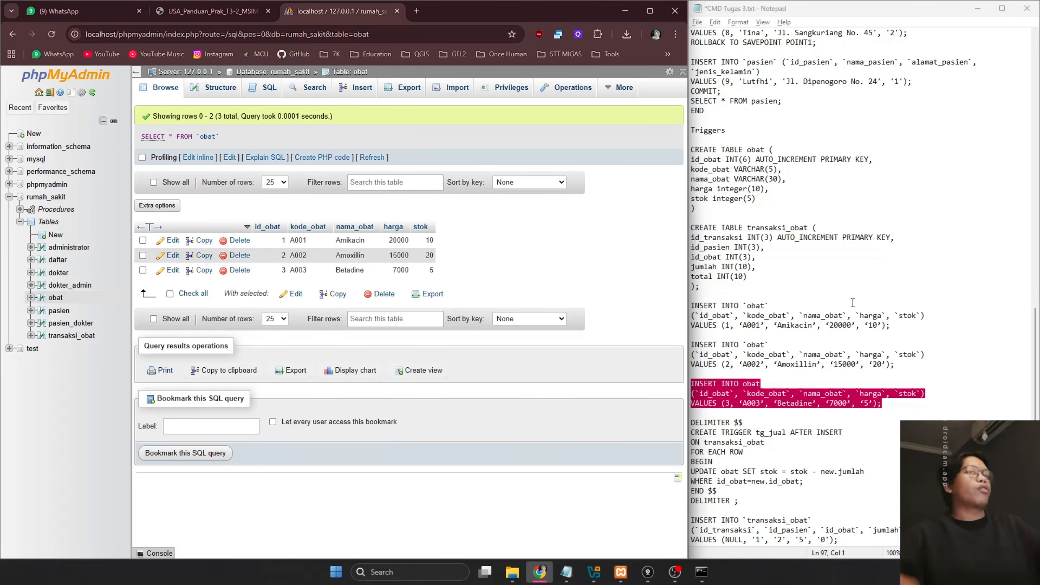
pyautogui.click(835, 332)
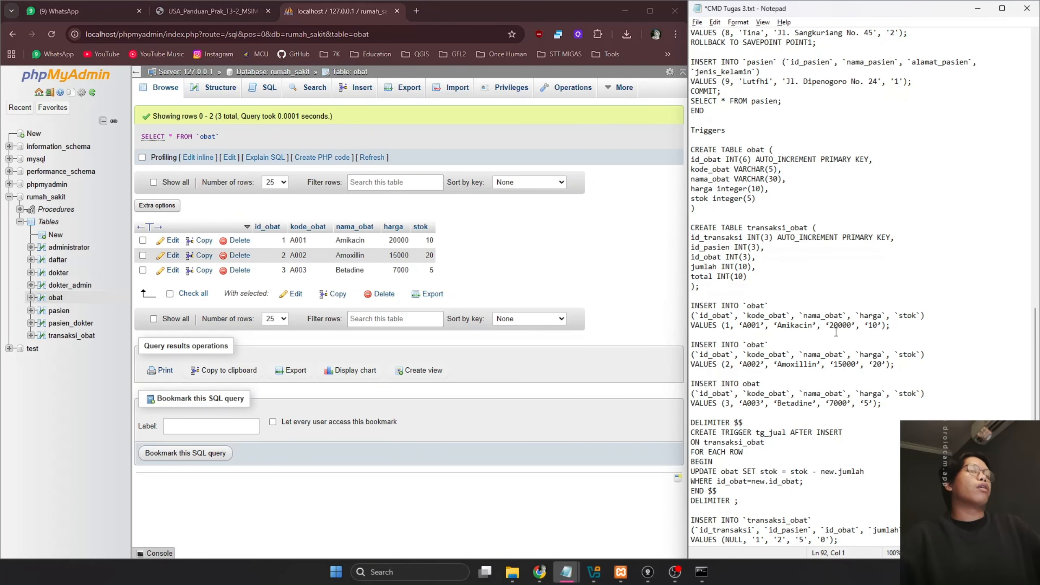
pyautogui.scroll(-1, 835, 332)
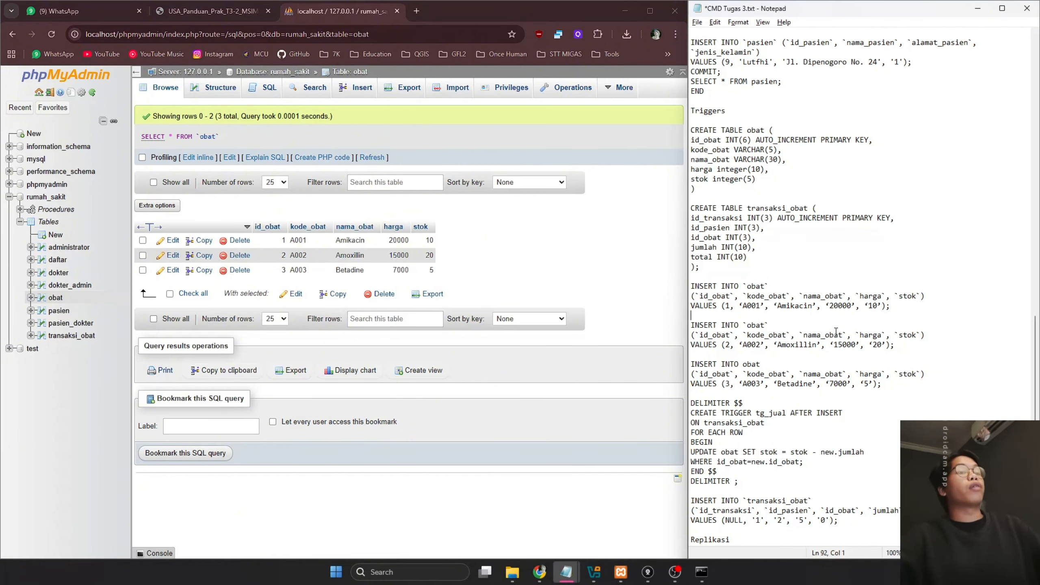
pyautogui.click(752, 483)
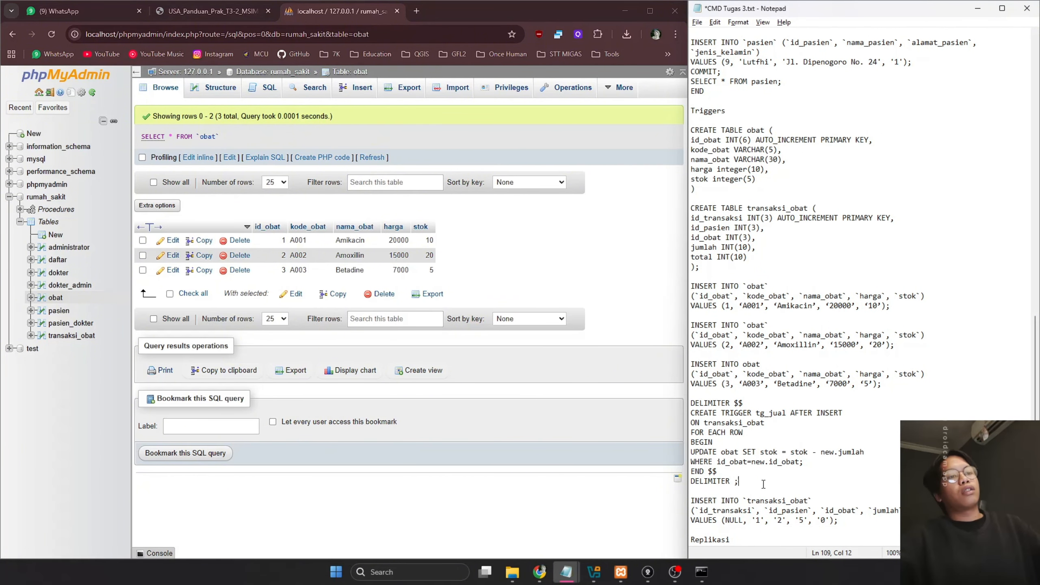
pyautogui.moveTo(763, 484); pyautogui.dragTo(690, 403)
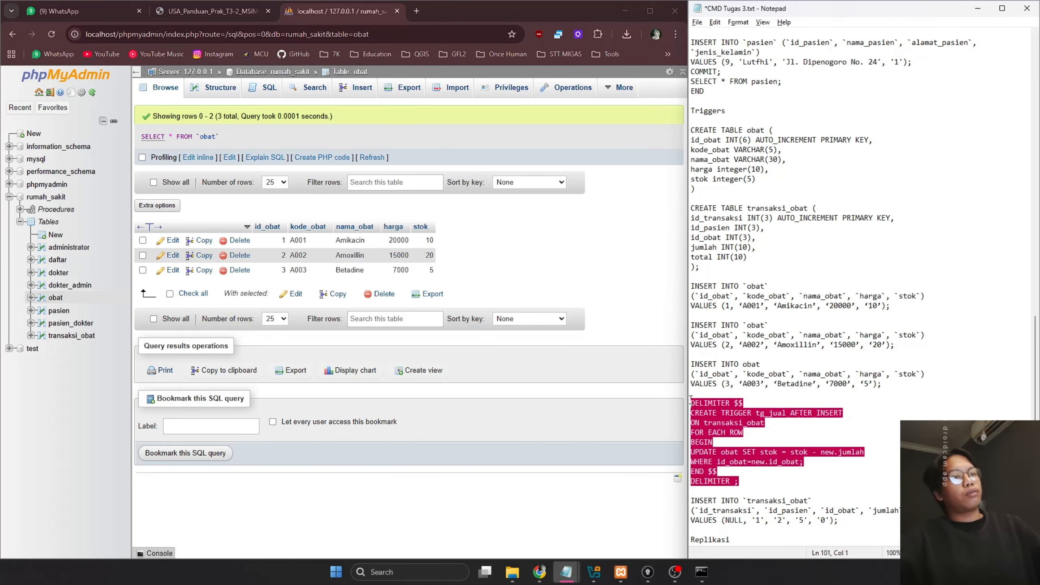
pyautogui.click(701, 572)
# Paste the tg_jual trigger into the MariaDB console and open the rumah_sakit database
pyautogui.rightClick(561, 362)
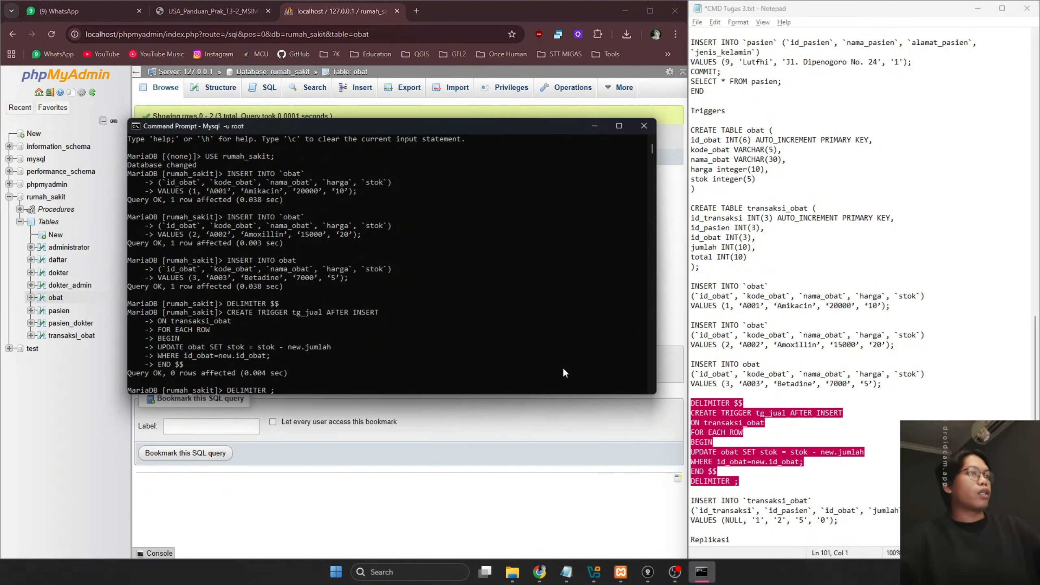
pyautogui.click(557, 455)
pyautogui.click(53, 221)
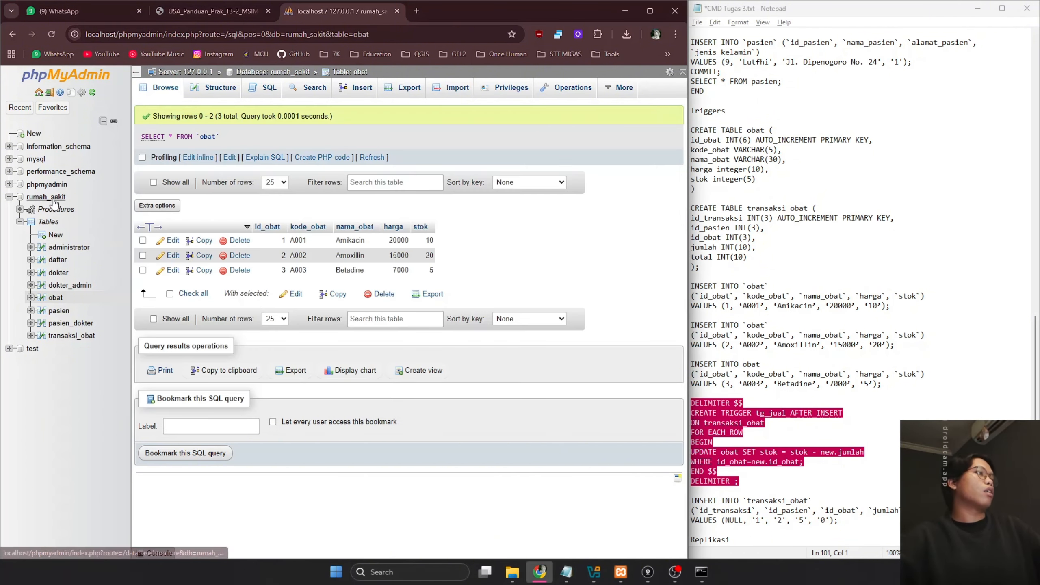
# View rumah_sakit's Triggers list, then select the transaksi_obat INSERT statement in the notes
pyautogui.moveTo(671, 88)
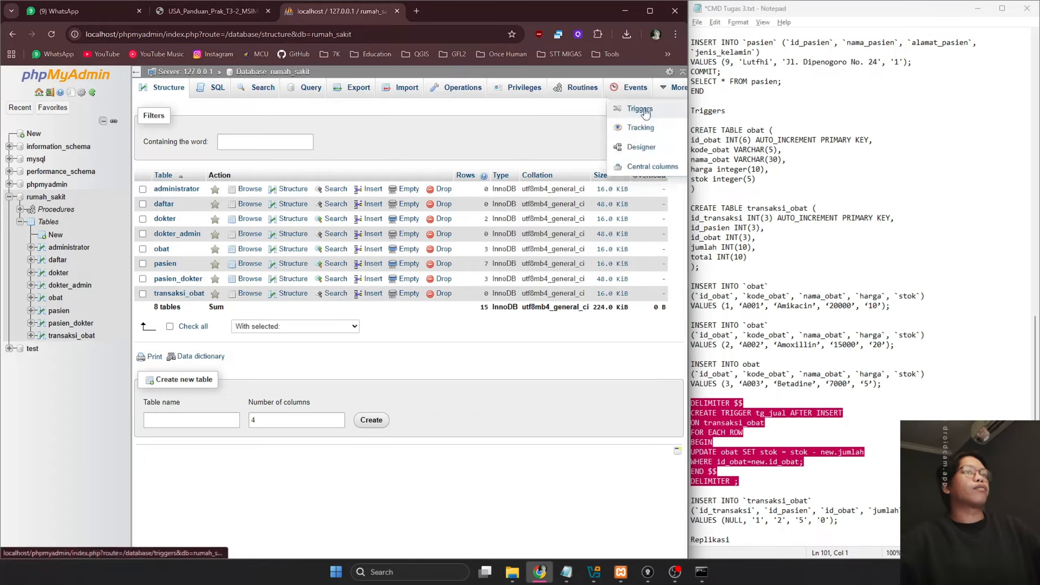
pyautogui.click(648, 116)
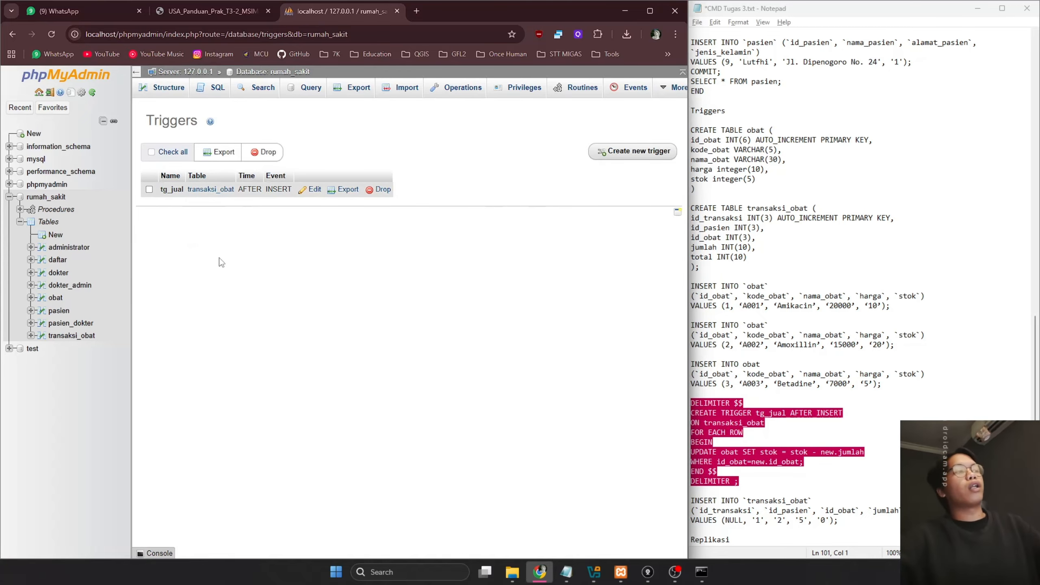
pyautogui.click(736, 410)
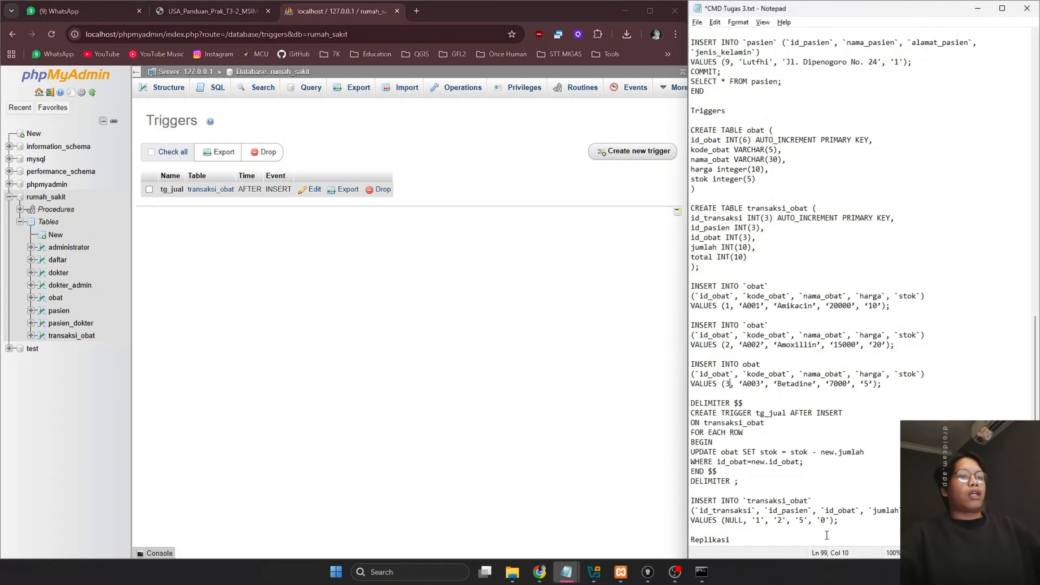
pyautogui.moveTo(839, 520); pyautogui.dragTo(676, 497)
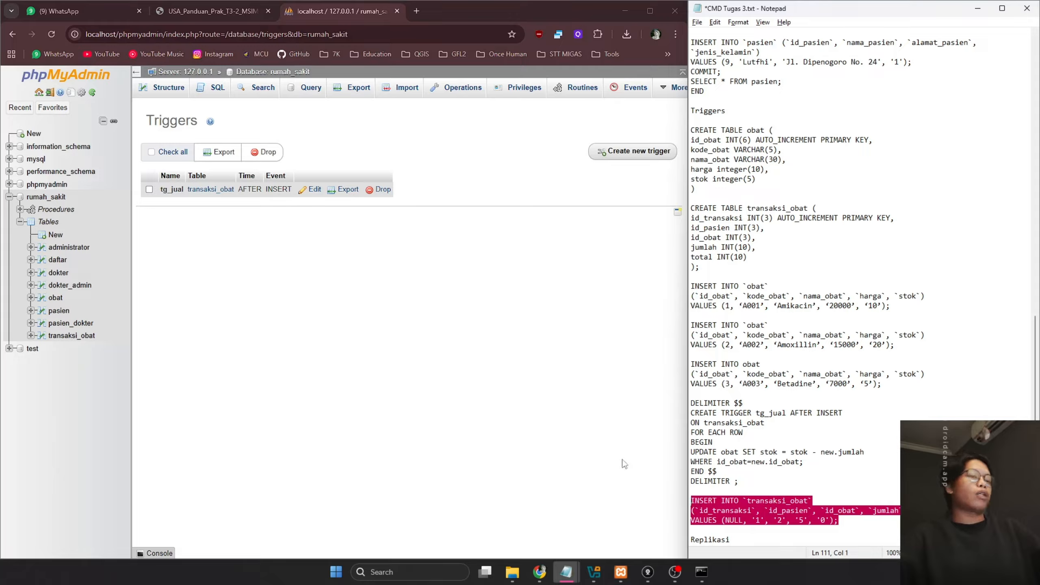
# Insert a transaksi_obat row selling 5 units of obat 2 to patient 1 via MariaDB
pyautogui.click(703, 574)
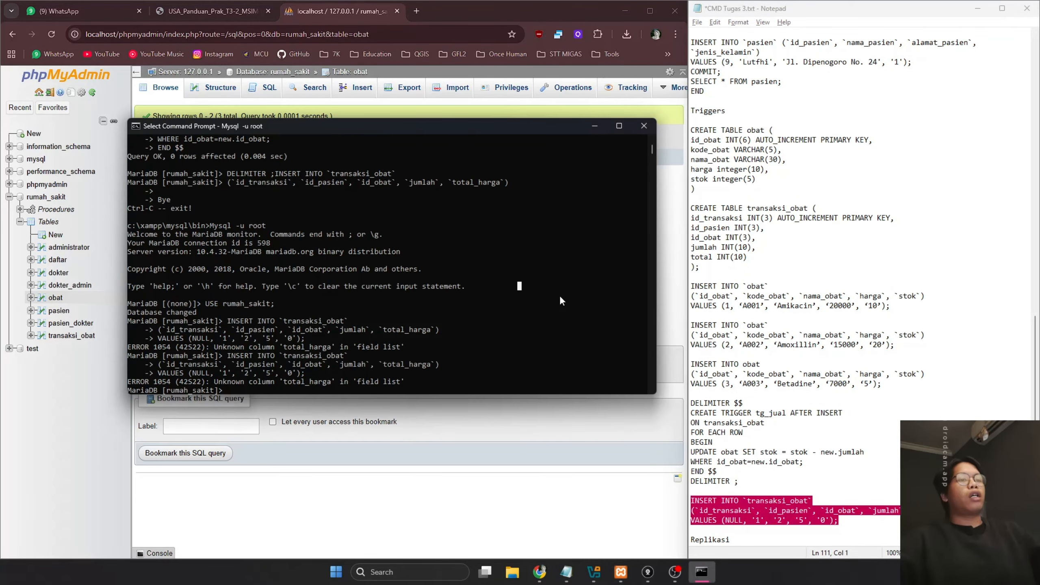
pyautogui.hotkey('ctrl', 'v')
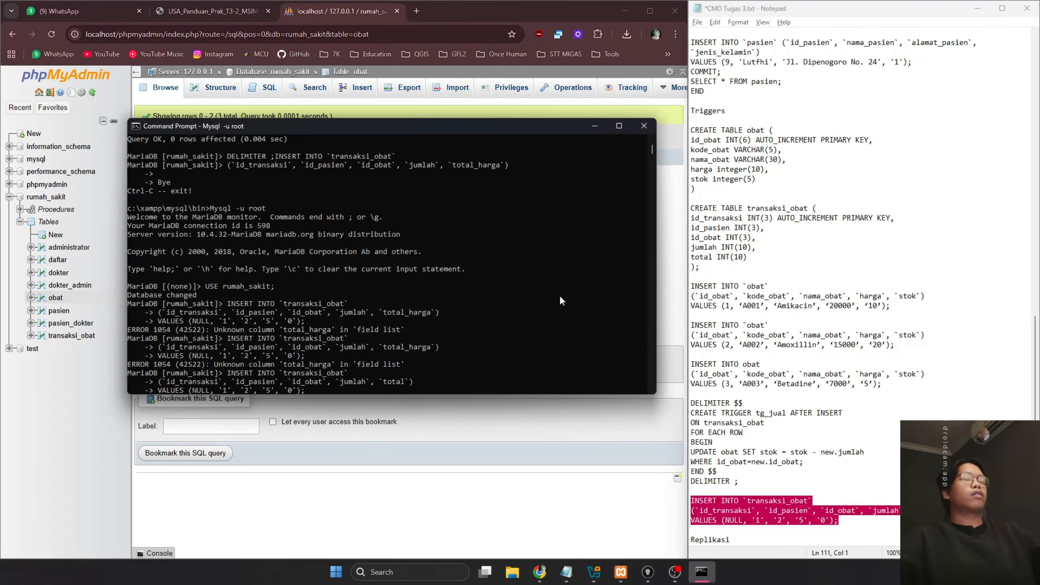
pyautogui.press('Return')
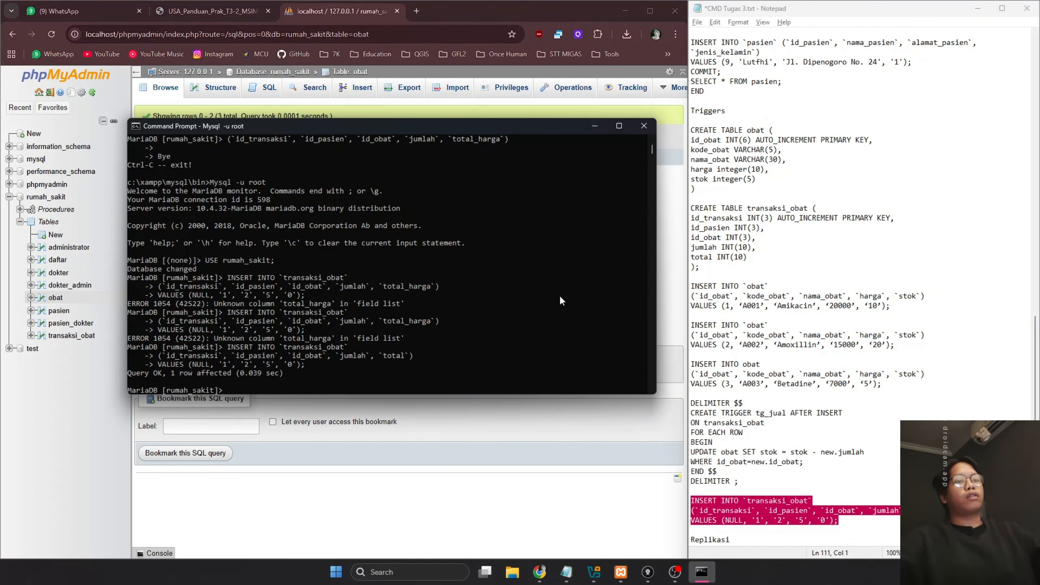
pyautogui.click(834, 520)
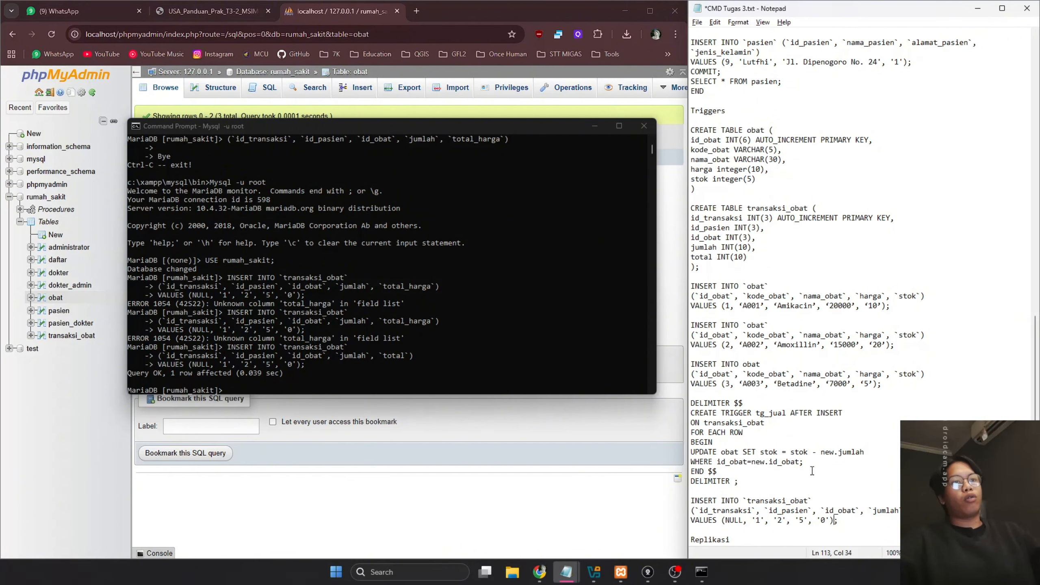
# Browse transaksi_obat and obat to confirm Amoxillin (A002) stok is now 15
pyautogui.click(382, 424)
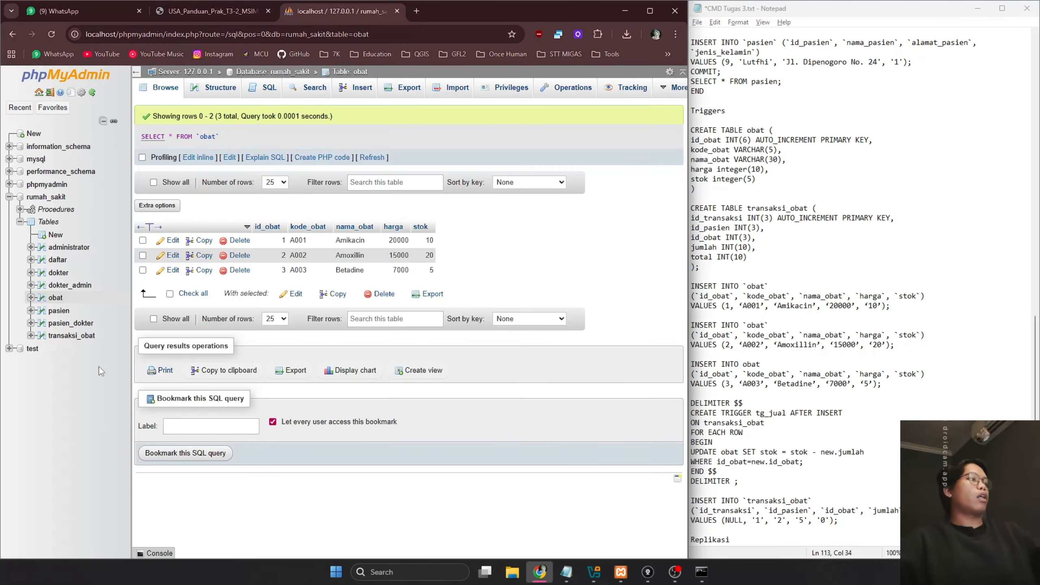
pyautogui.click(78, 335)
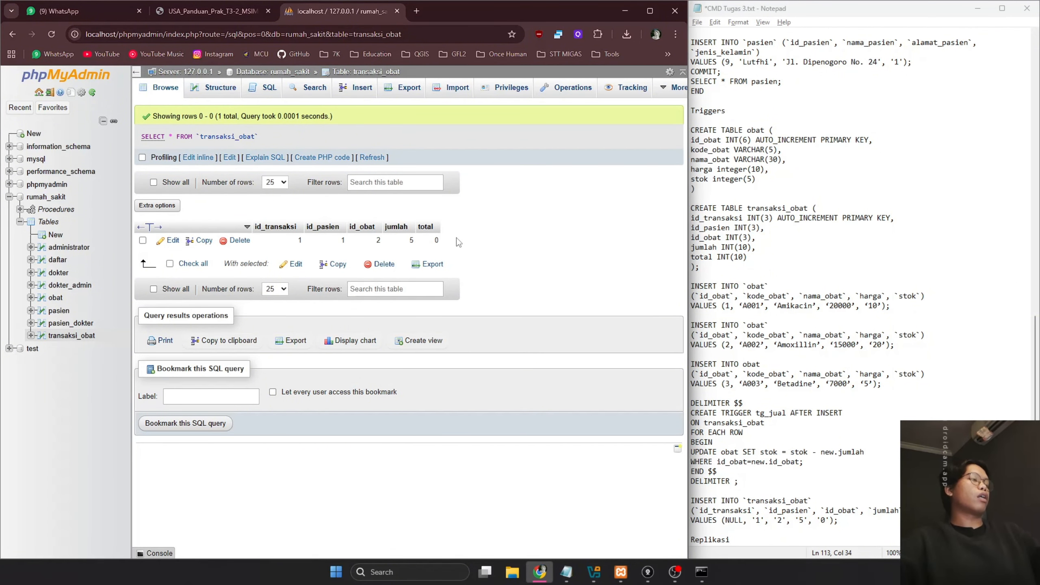
pyautogui.click(59, 301)
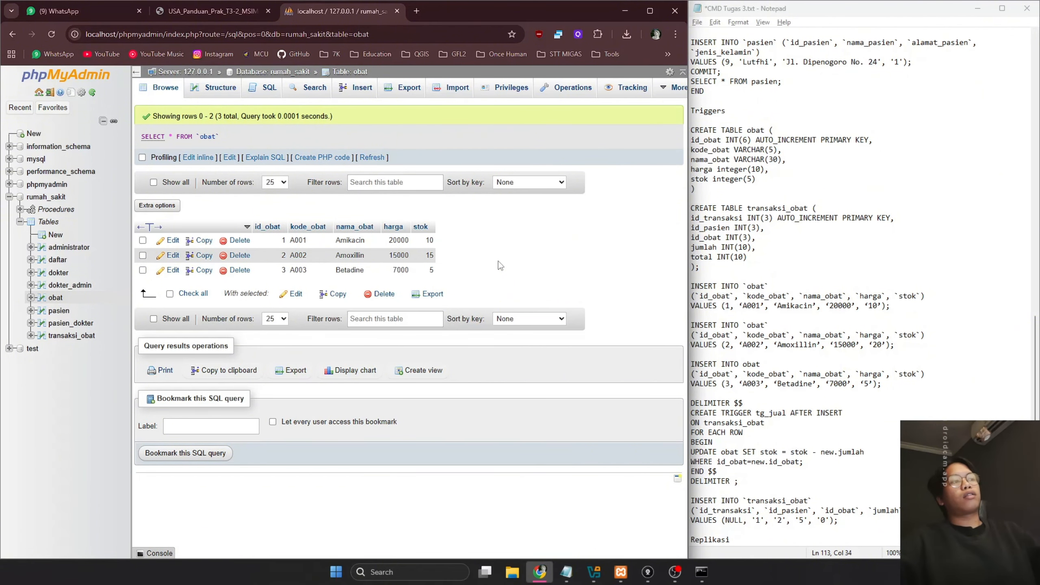
pyautogui.click(784, 345)
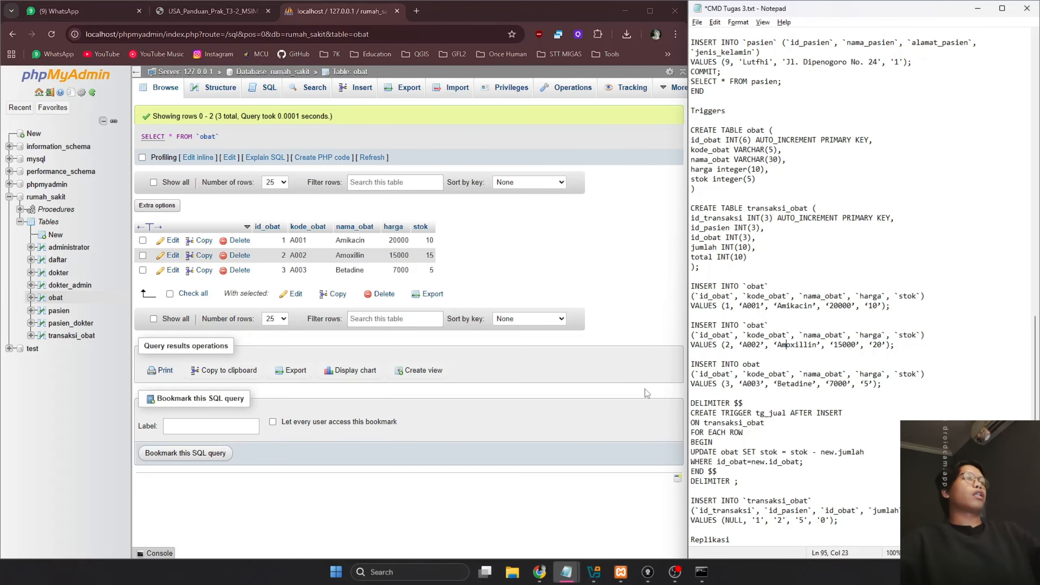
pyautogui.click(206, 15)
# Close the SQL notes without saving and maximize the guide PDF window
pyautogui.click(787, 230)
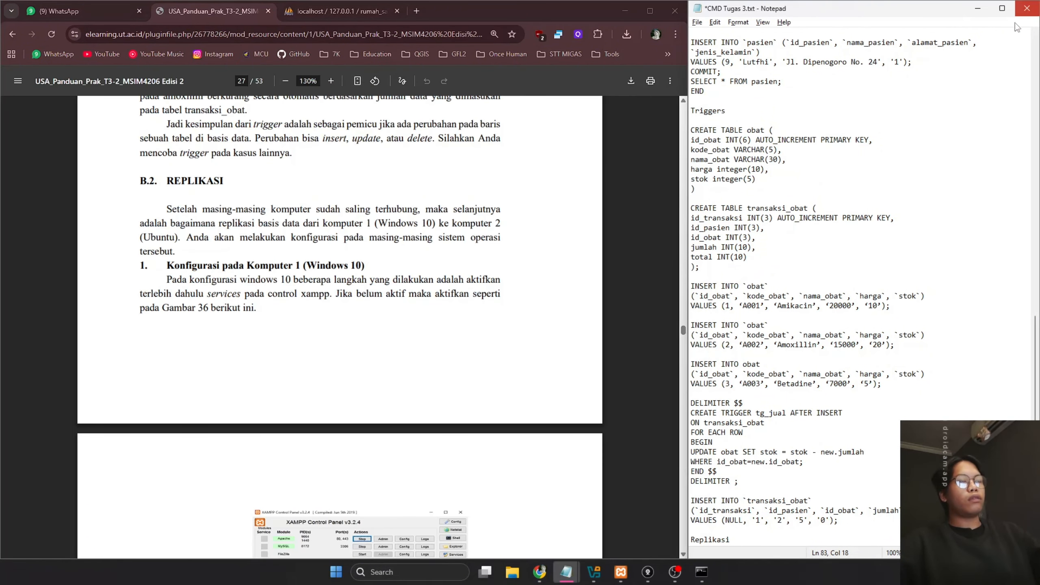
pyautogui.click(1027, 8)
pyautogui.click(537, 297)
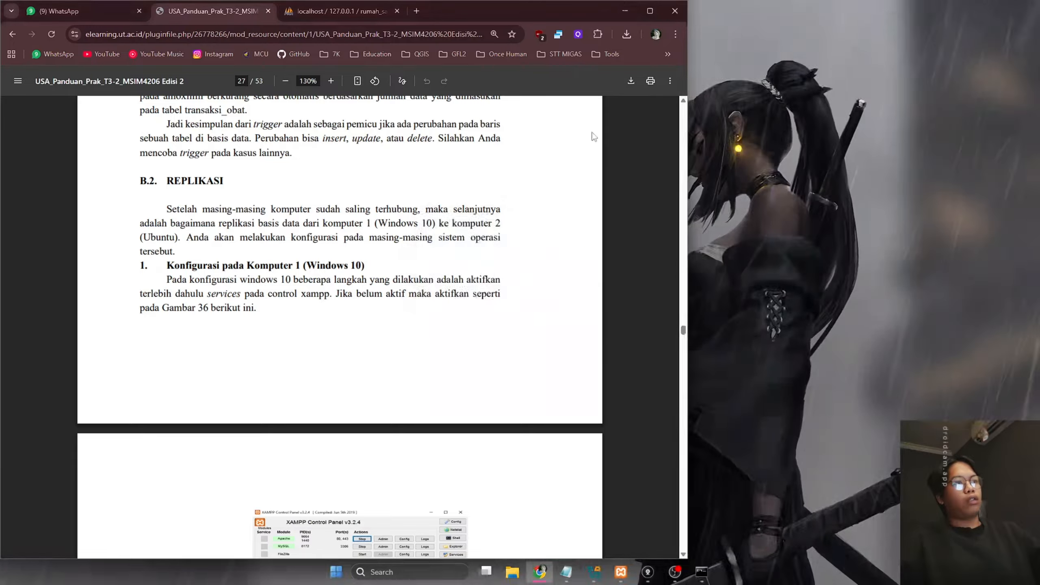
pyautogui.click(650, 11)
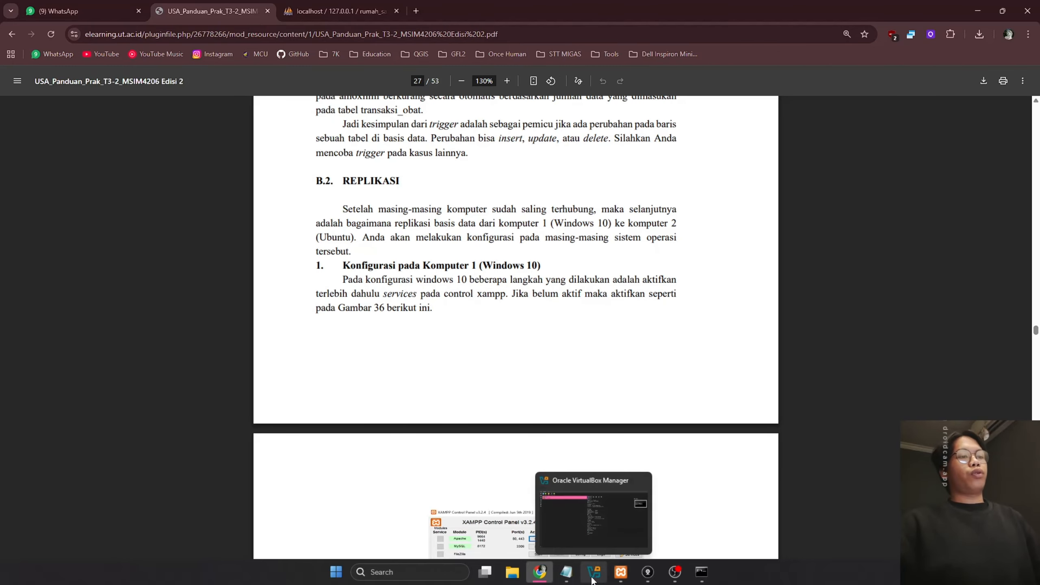
# Scroll the guide PDF to page 28 on starting Apache, MySQL and the Replication menu
pyautogui.moveTo(625, 581)
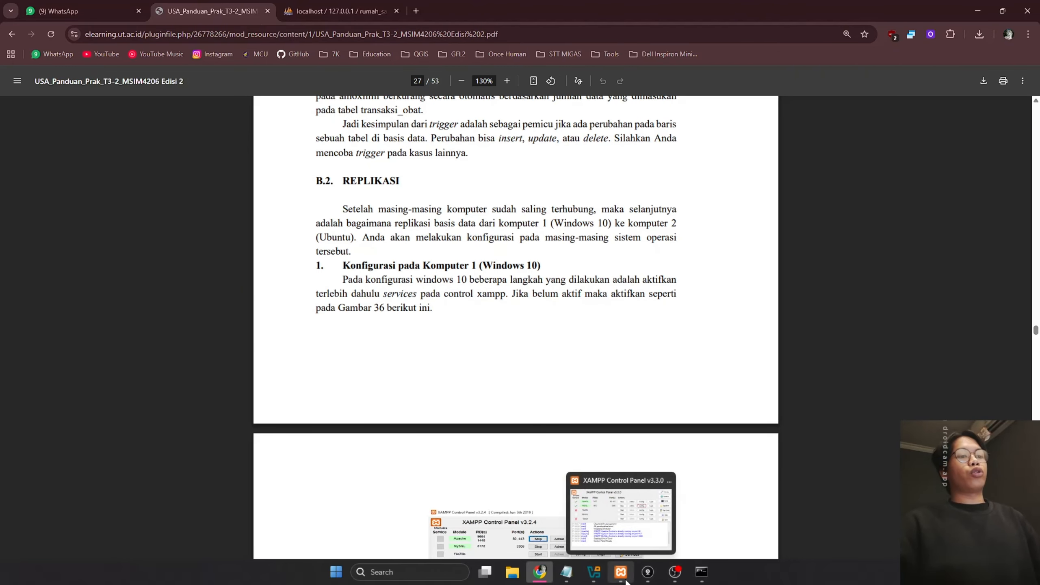
pyautogui.click(593, 572)
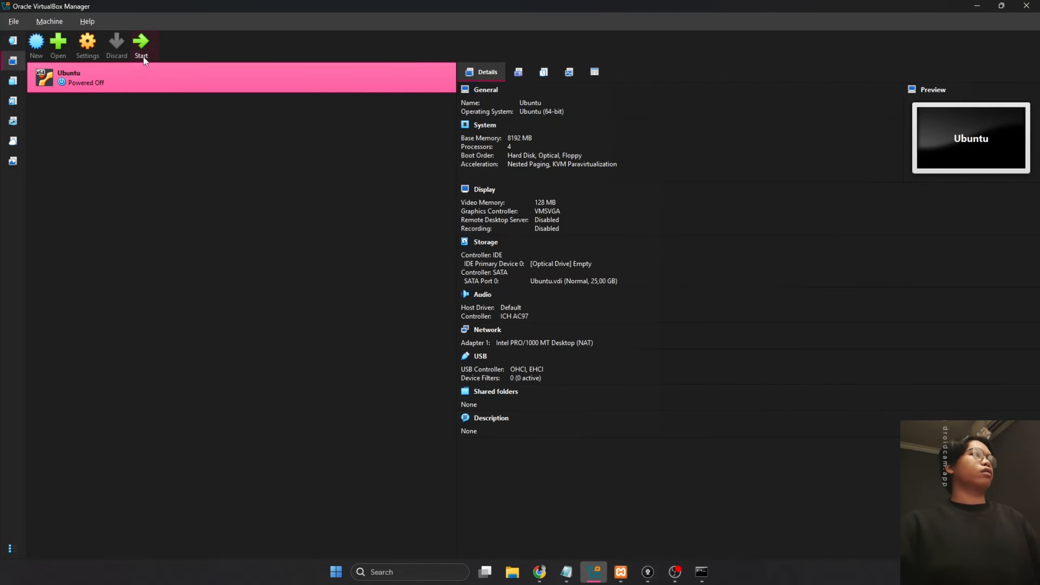
pyautogui.click(977, 6)
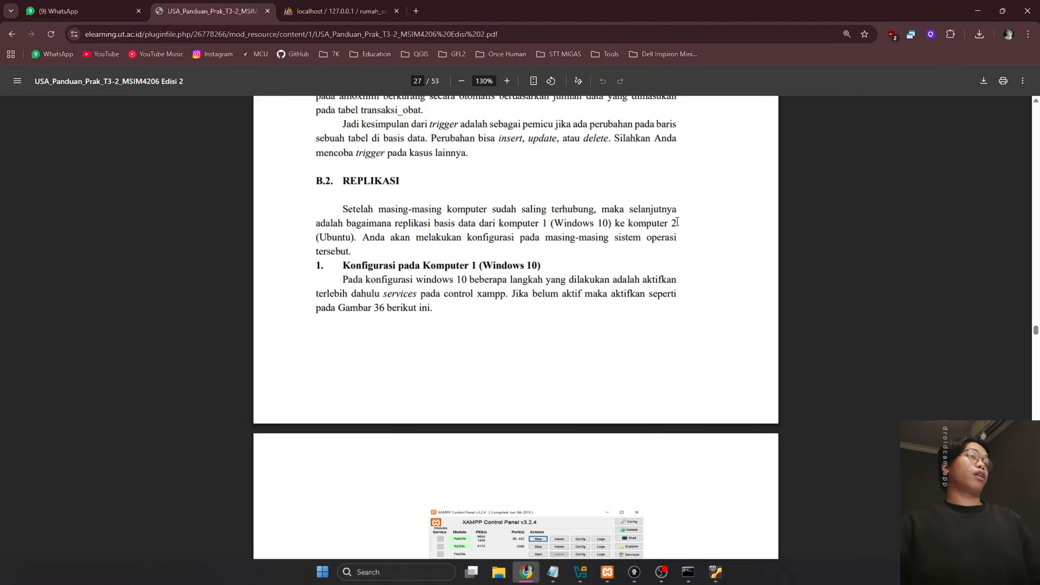
pyautogui.scroll(-5, 622, 528)
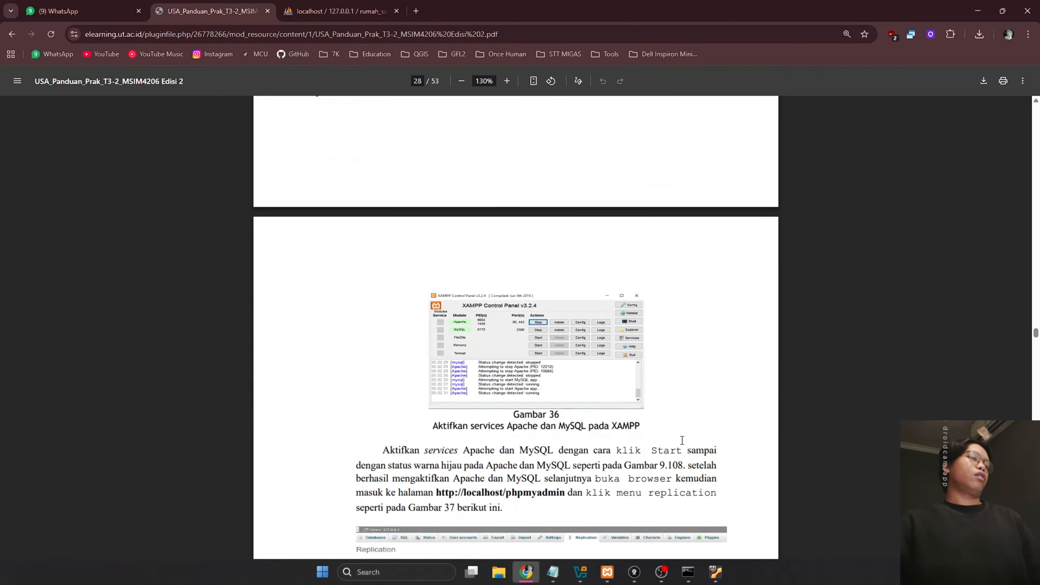
pyautogui.click(613, 571)
pyautogui.click(613, 571)
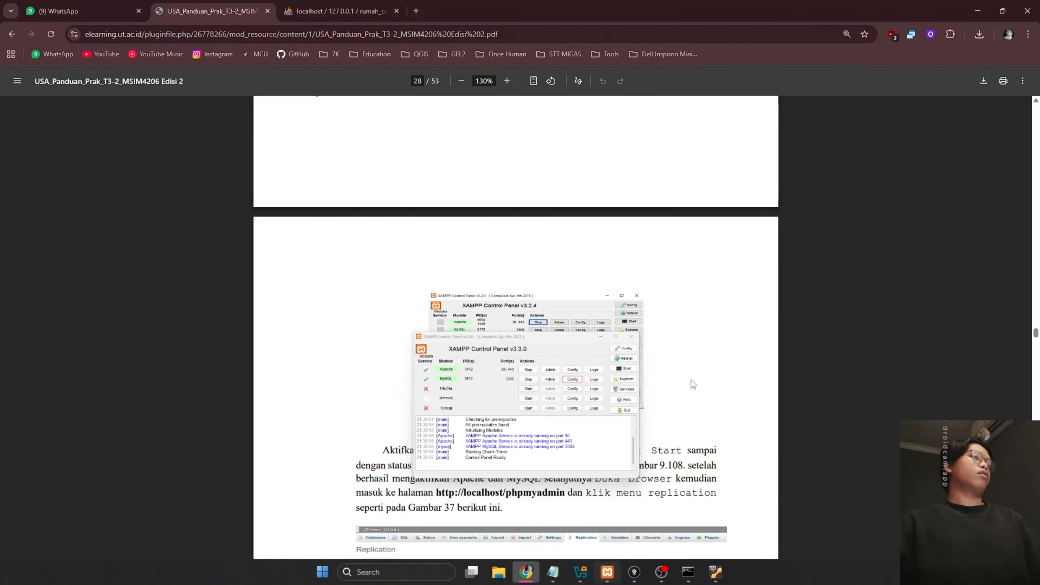
pyautogui.scroll(-1, 696, 375)
pyautogui.scroll(-5, 697, 375)
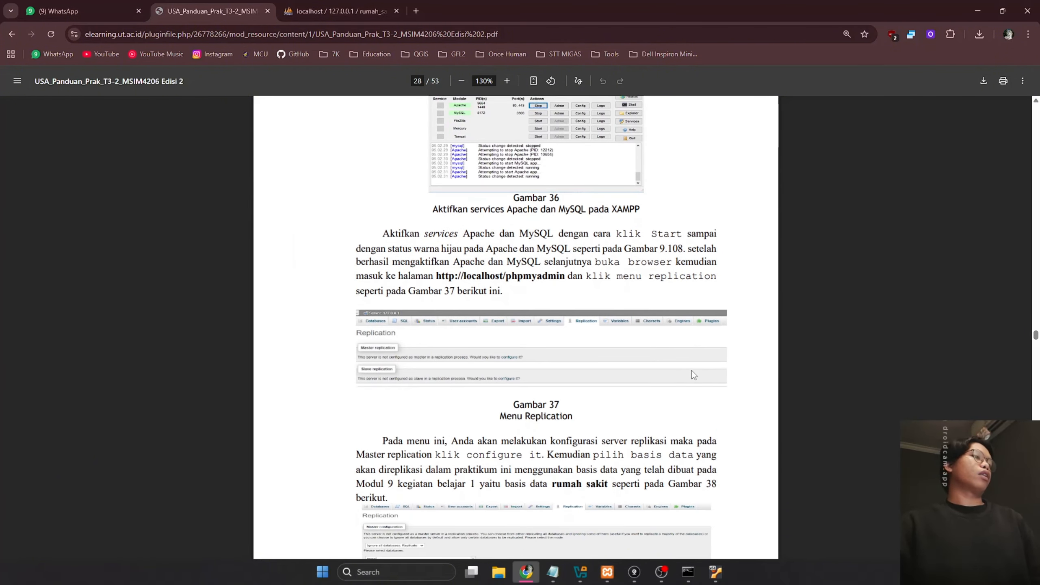
# Split phpMyAdmin into its own window on the right half, with the PDF docked left
pyautogui.click(361, 5)
pyautogui.moveTo(357, 5); pyautogui.dragTo(1039, 305)
pyautogui.click(610, 415)
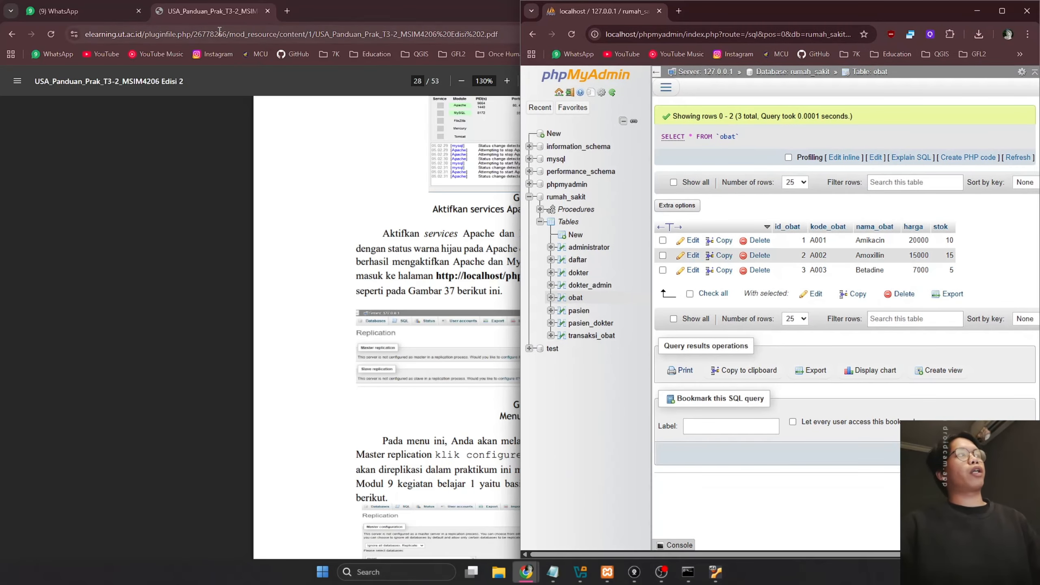
pyautogui.moveTo(339, 12); pyautogui.dragTo(0, 184)
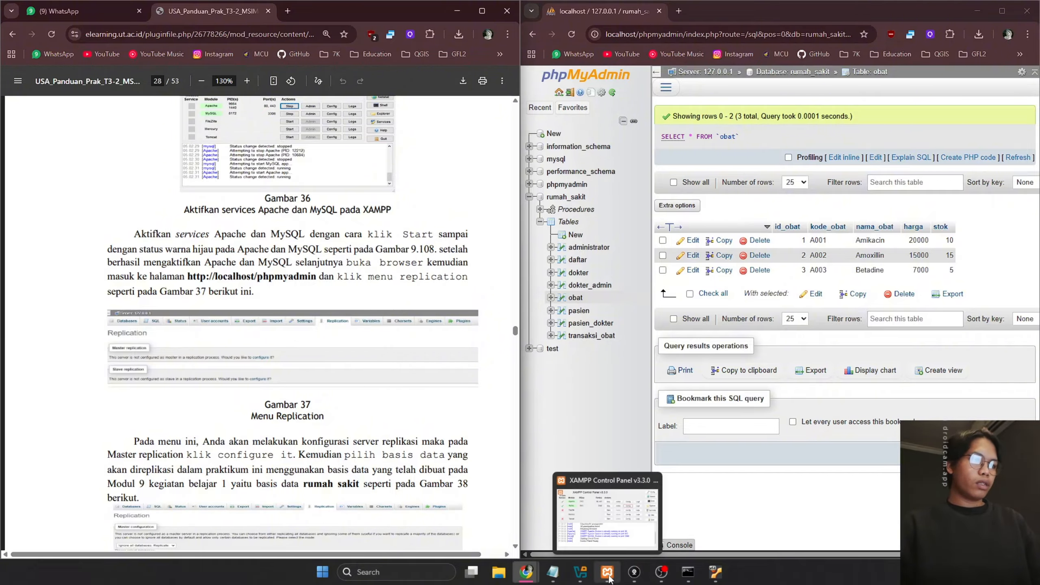
# Log in to the Ubuntu VM as admin with the account password, then minimize the VM window
pyautogui.click(715, 572)
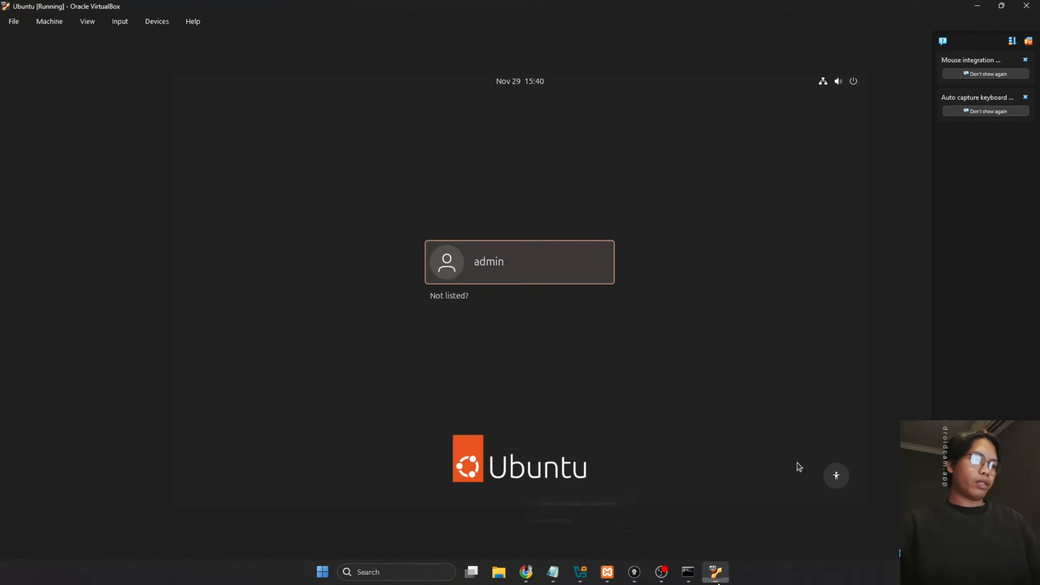
pyautogui.click(547, 262)
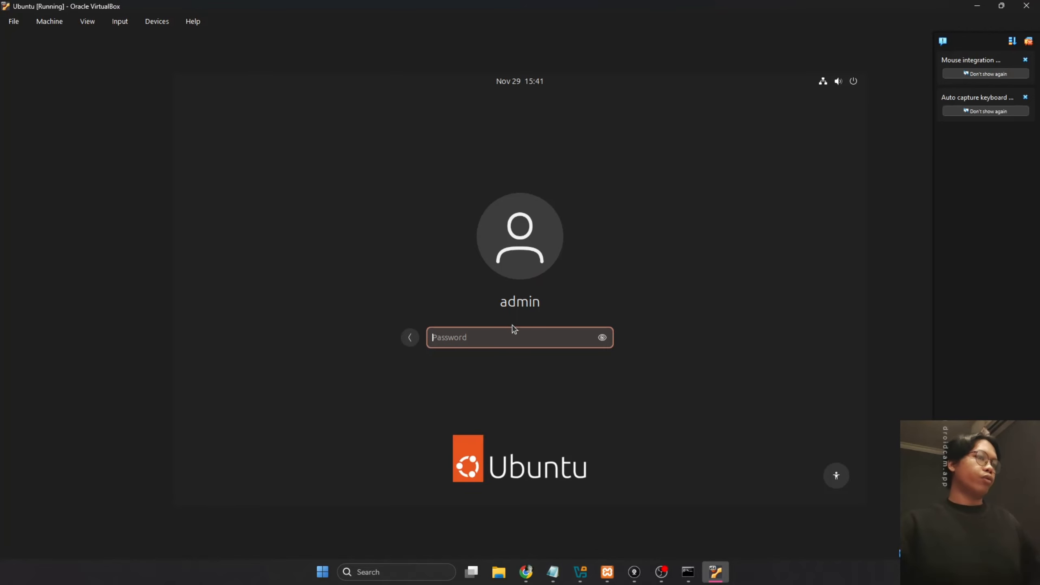
pyautogui.write('•••••')
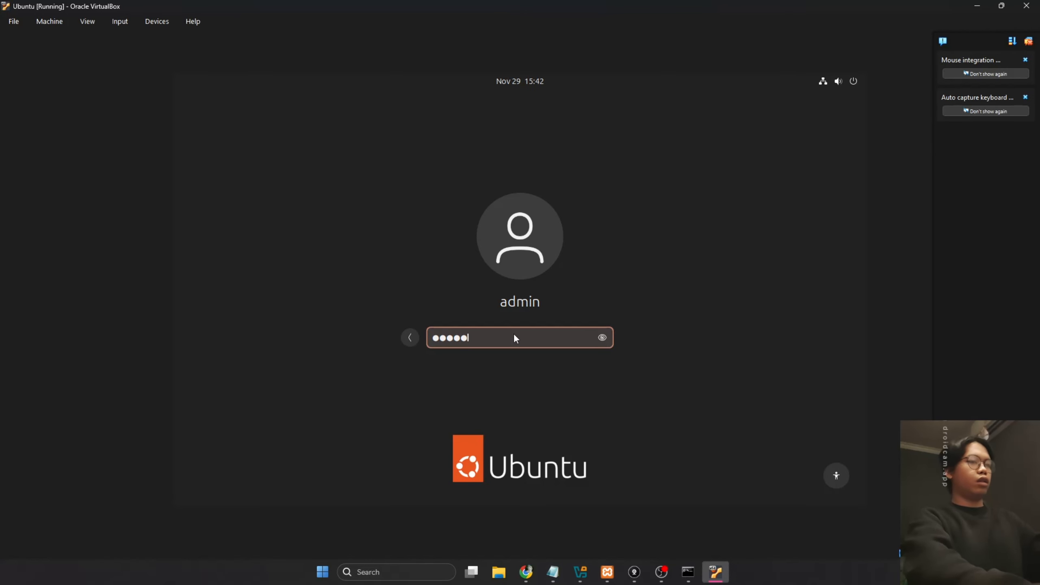
pyautogui.press('Return')
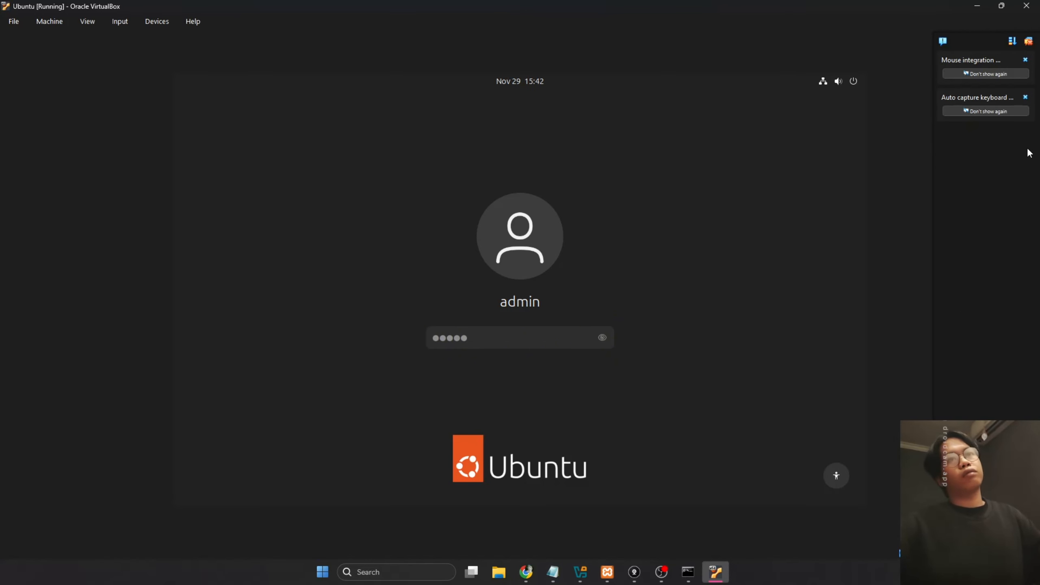
pyautogui.click(1028, 41)
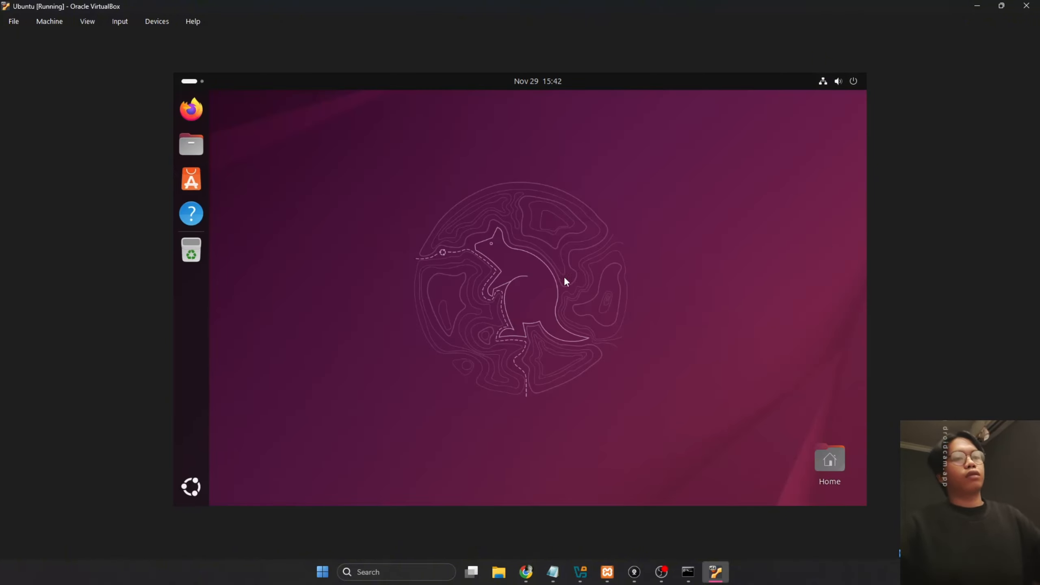
pyautogui.click(975, 6)
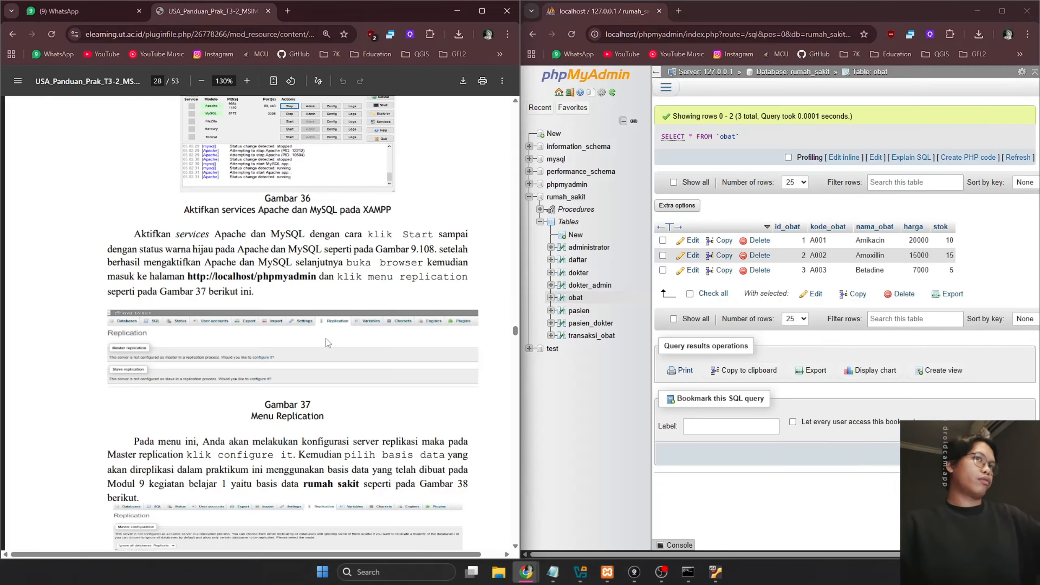
# Leave the rumah_sakit database for the server home and open the server's Replication page
pyautogui.click(599, 408)
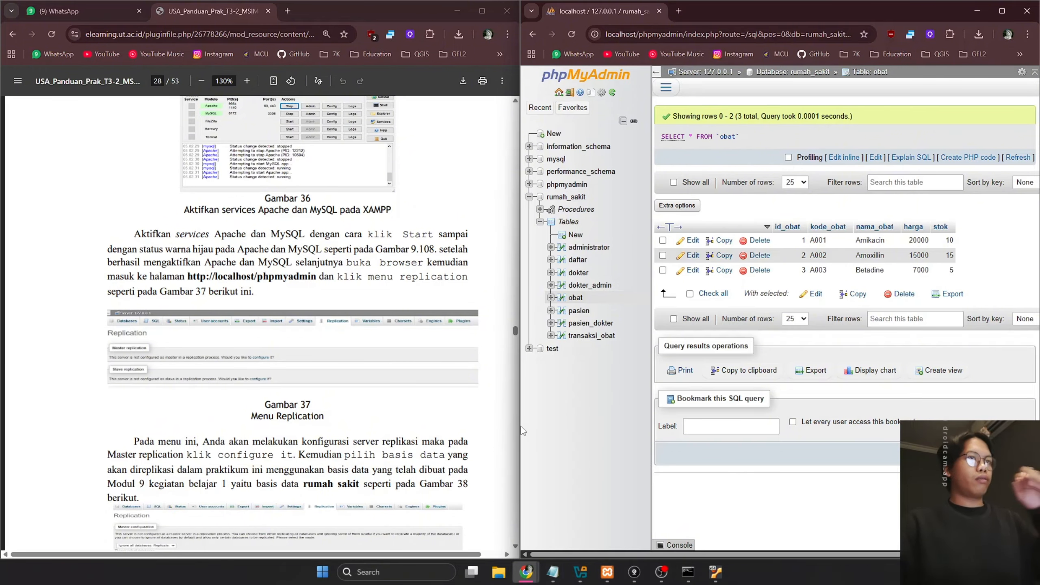
pyautogui.moveTo(519, 428)
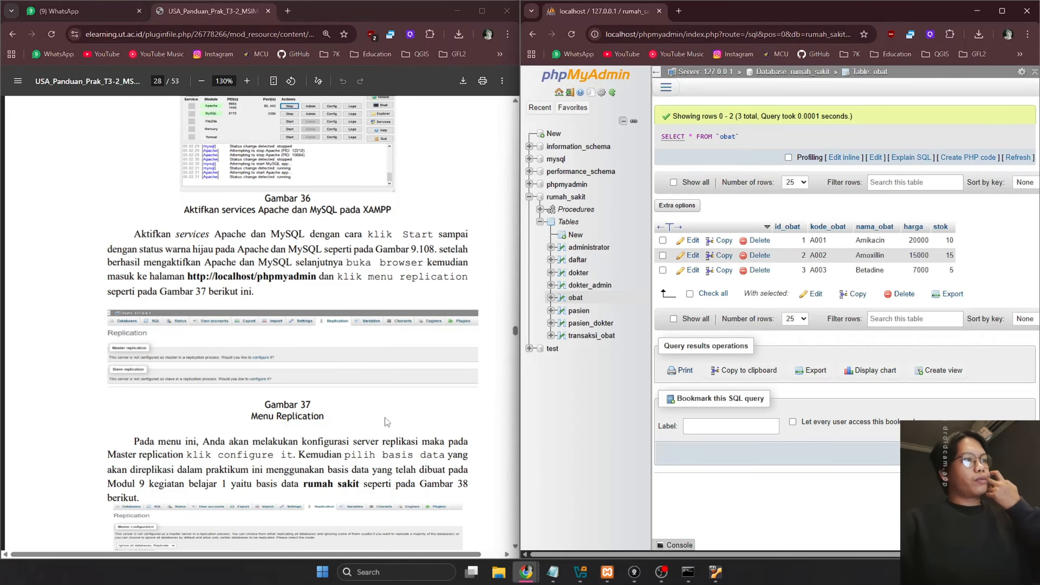
pyautogui.scroll(-6, 391, 410)
pyautogui.scroll(4, 394, 416)
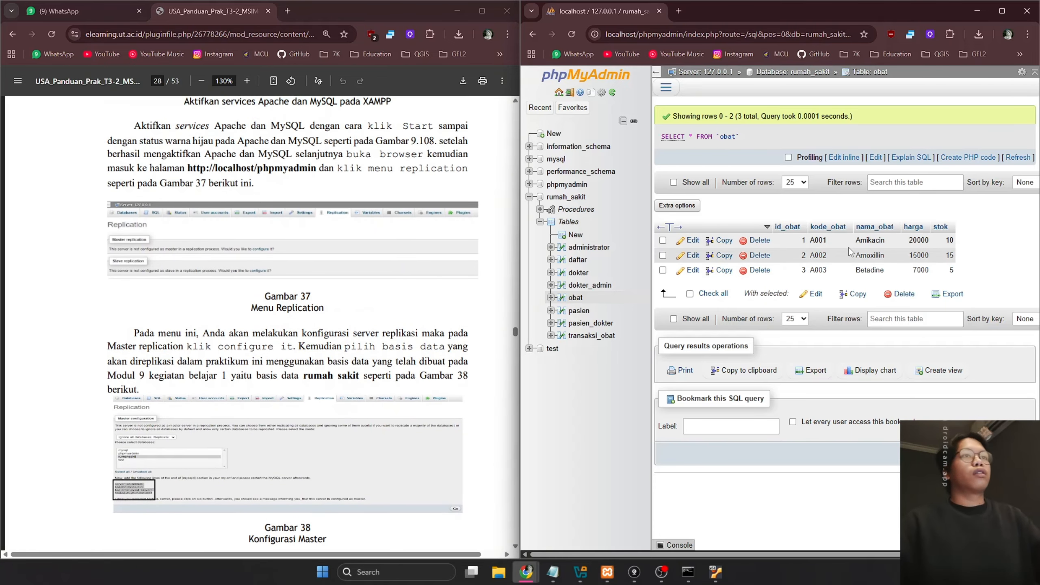
pyautogui.click(566, 197)
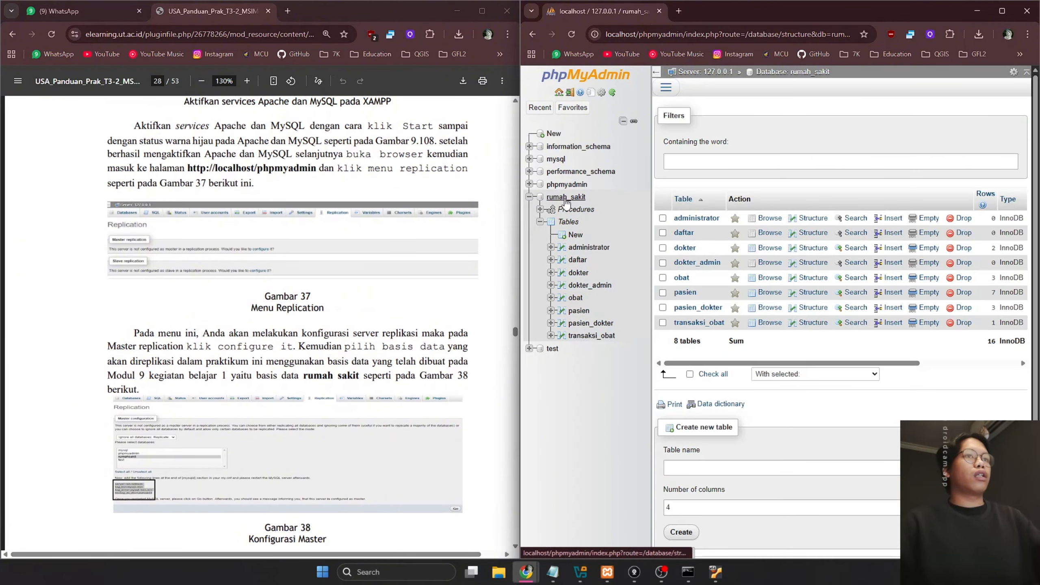
pyautogui.click(670, 94)
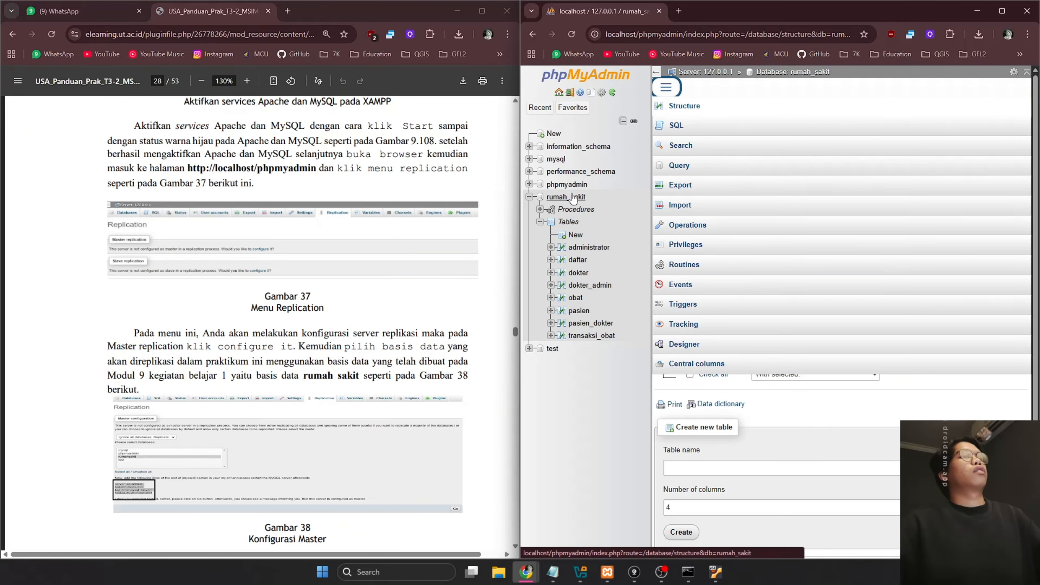
pyautogui.click(595, 83)
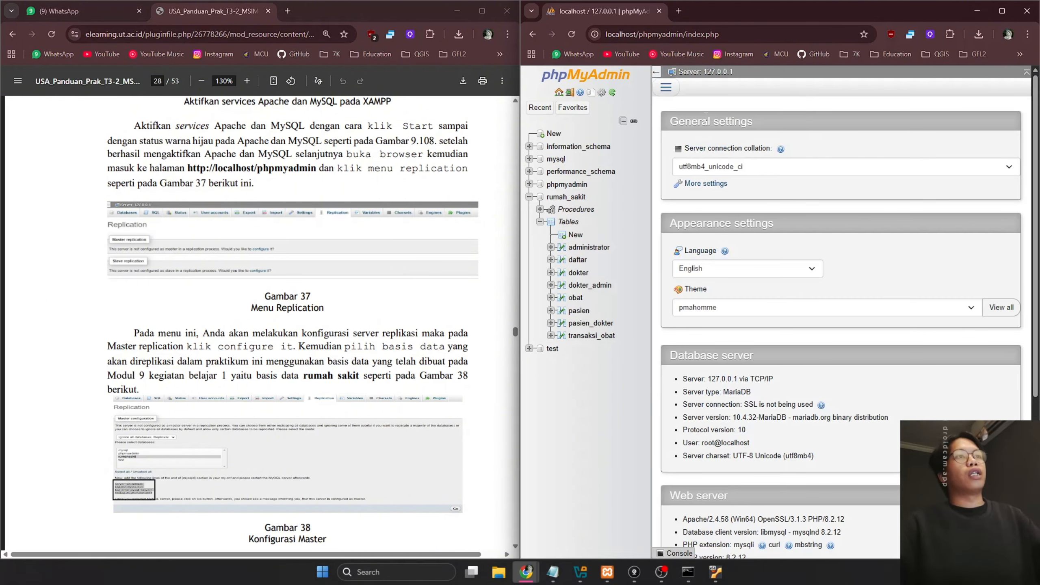
pyautogui.click(666, 86)
pyautogui.click(687, 245)
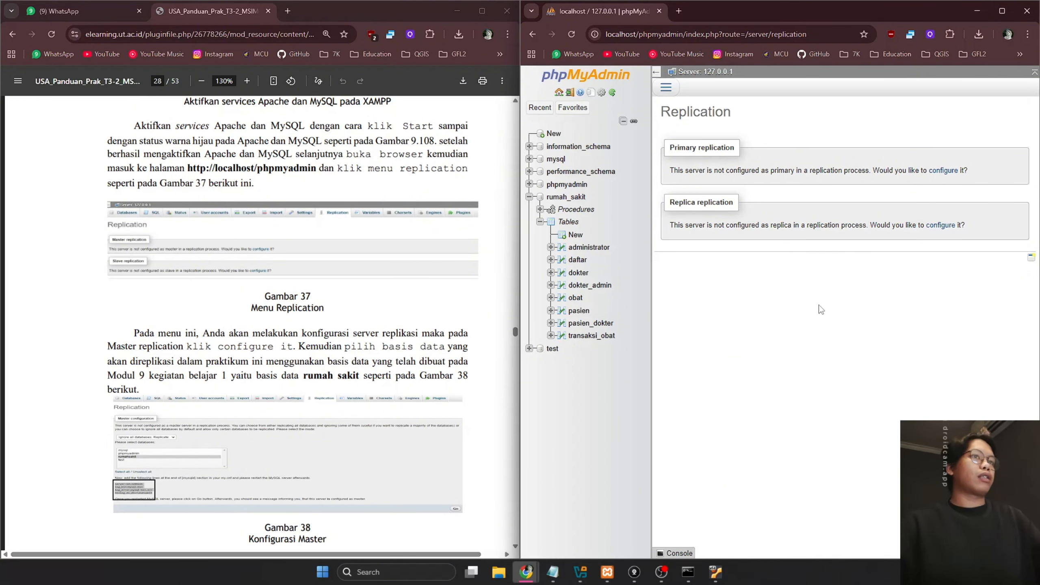
# Start primary replication configuration and select the suggested server-id, log_bin and log_error lines
pyautogui.click(944, 172)
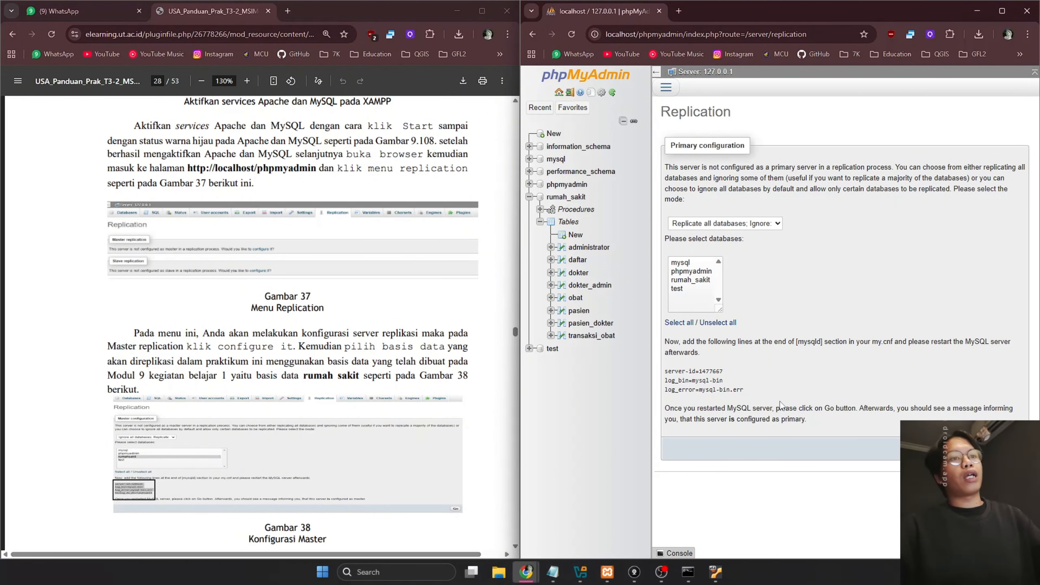
pyautogui.scroll(-9, 296, 321)
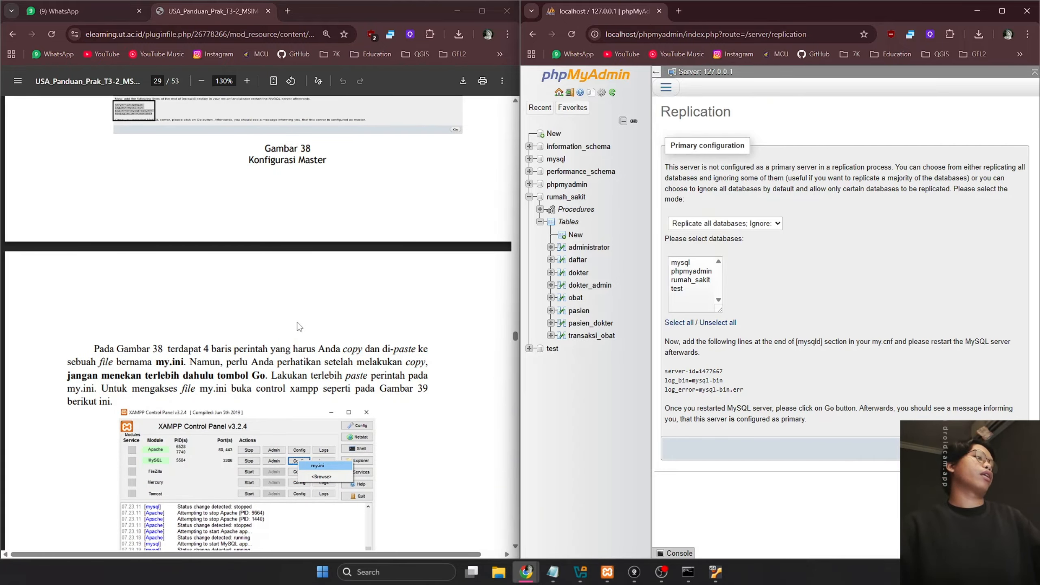
pyautogui.moveTo(751, 390); pyautogui.dragTo(666, 371)
pyautogui.hotkey('ctrl', 'c')
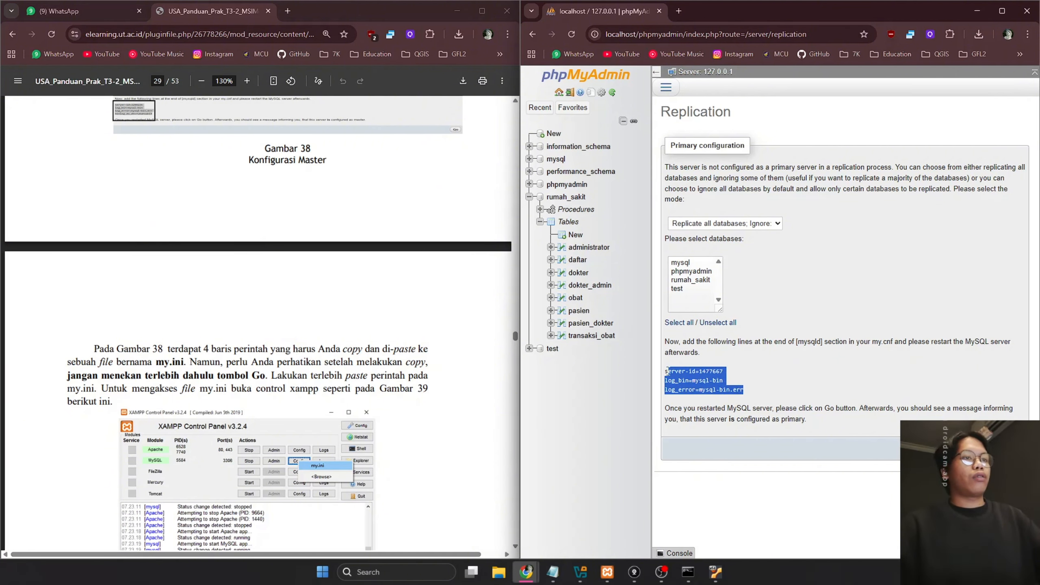
# Check the PDF guide, then bring the XAMPP Control Panel forward
pyautogui.click(356, 305)
pyautogui.scroll(5, 355, 305)
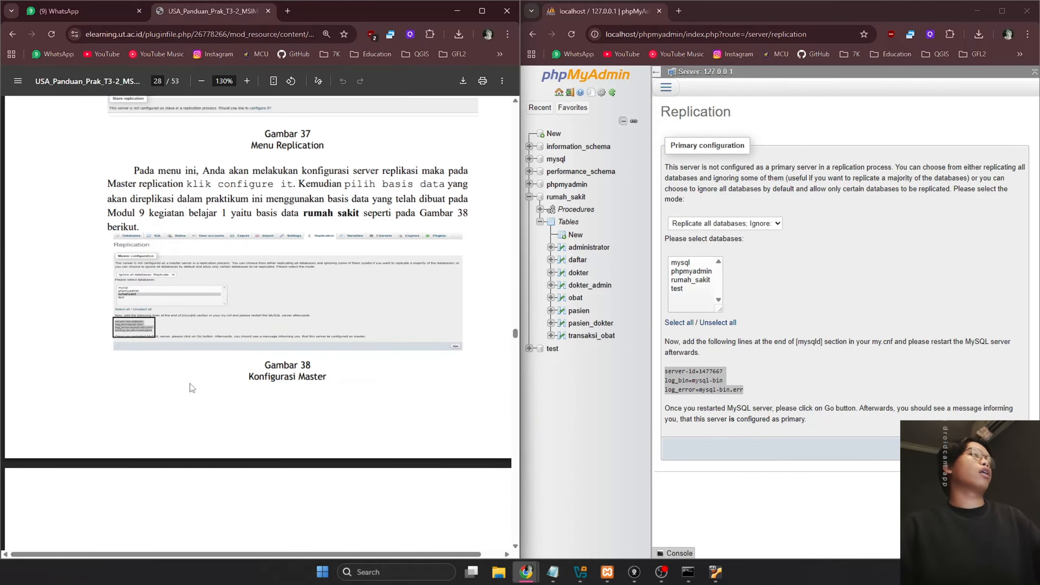
pyautogui.scroll(-5, 417, 399)
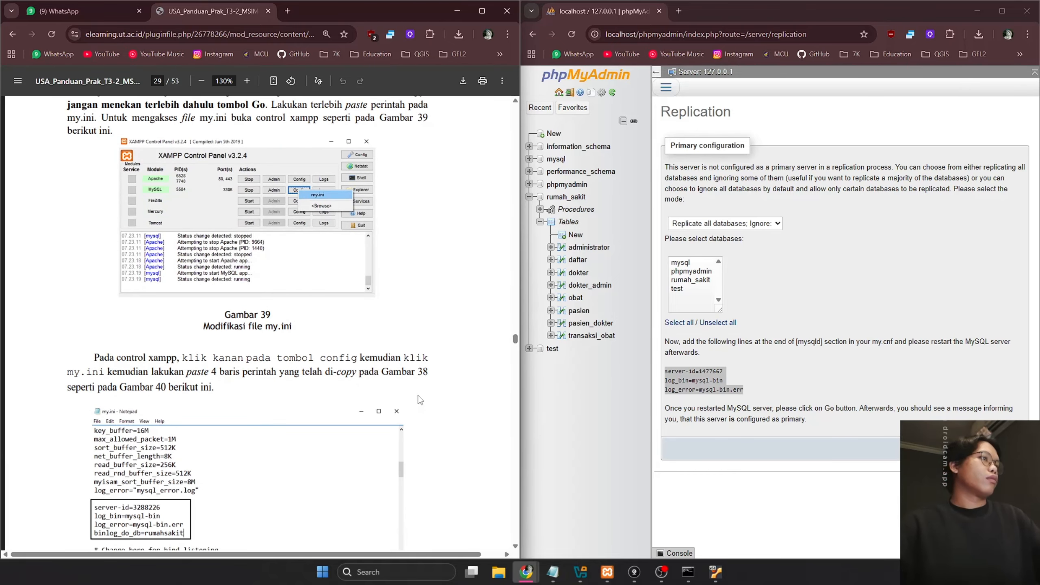
pyautogui.scroll(1, 420, 399)
pyautogui.click(824, 365)
pyautogui.click(608, 571)
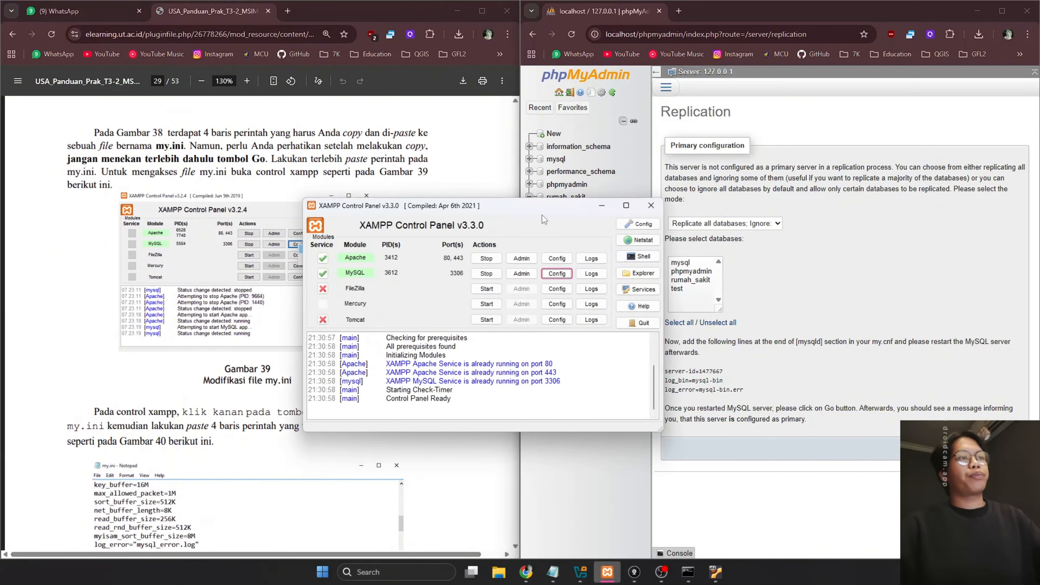
# Paste the server-id, log_bin and log_error lines below log_error in my.ini and save it
pyautogui.moveTo(519, 212); pyautogui.dragTo(831, 207)
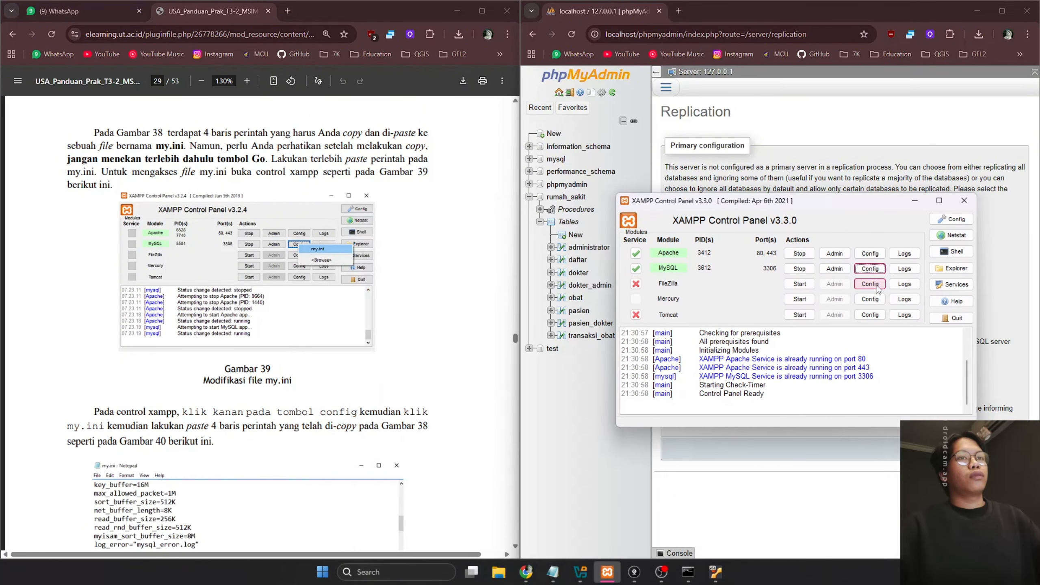
pyautogui.click(869, 268)
pyautogui.click(895, 274)
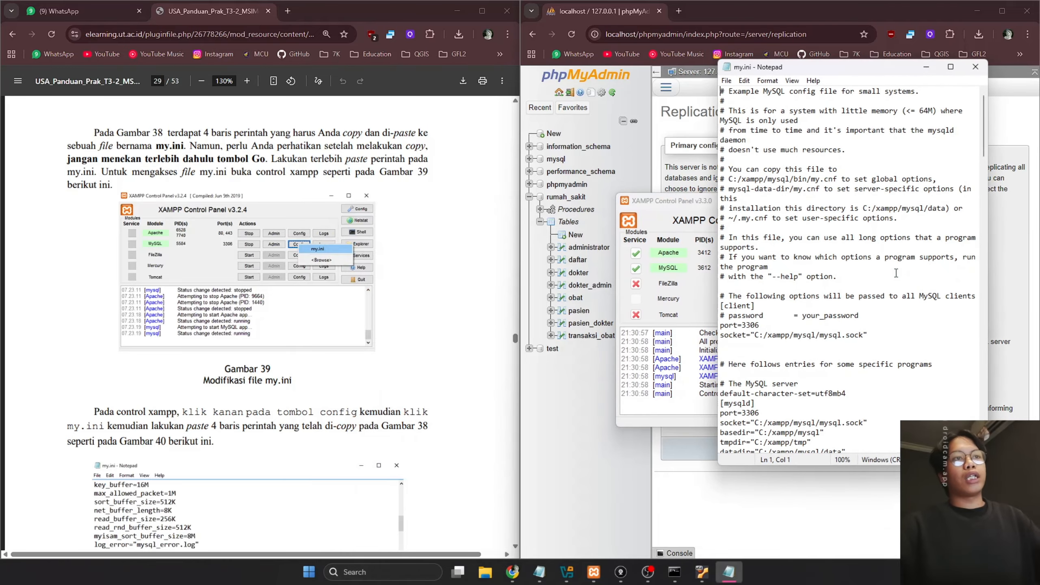
pyautogui.click(869, 325)
pyautogui.scroll(-5, 437, 344)
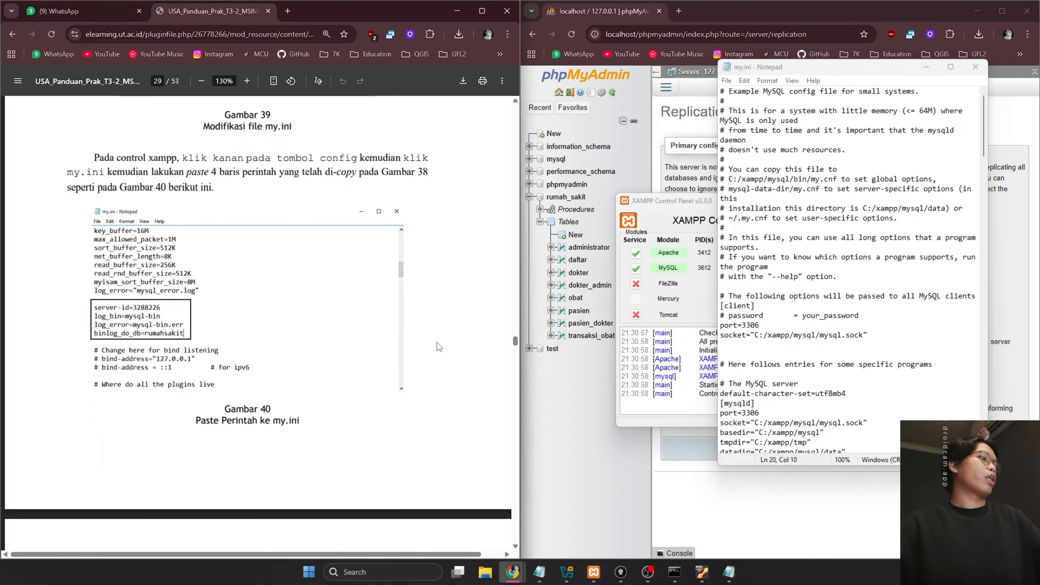
pyautogui.click(927, 344)
pyautogui.scroll(-1, 927, 343)
pyautogui.scroll(-12, 927, 343)
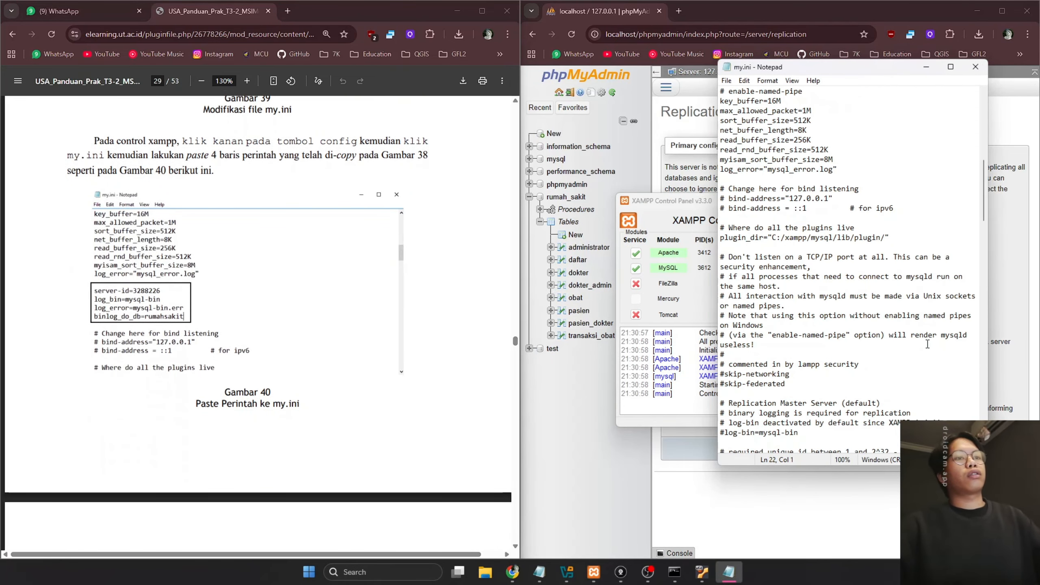
pyautogui.click(848, 172)
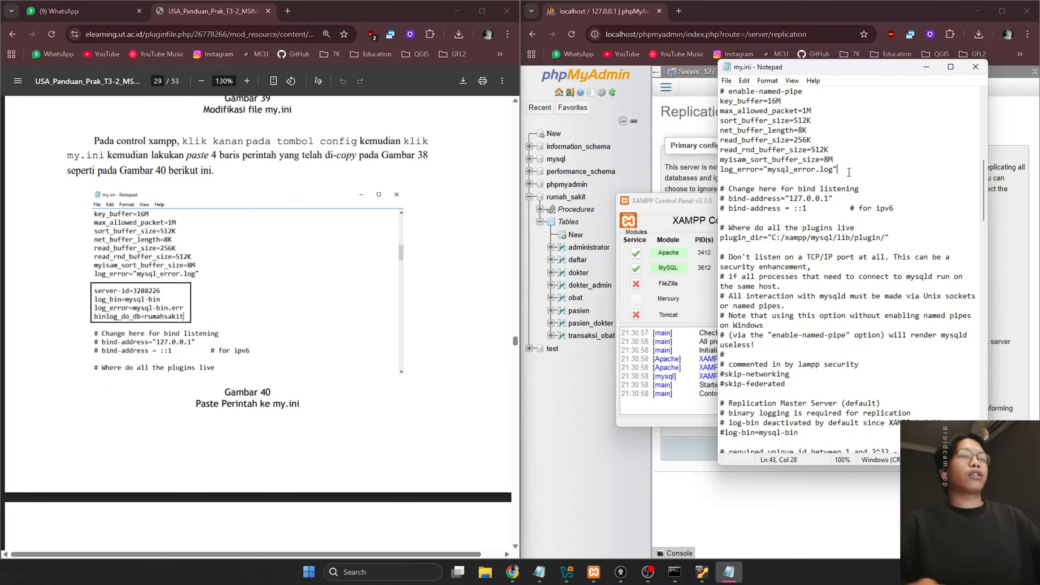
pyautogui.press('Return')
pyautogui.press('Return')
pyautogui.hotkey('ctrl', 'v')
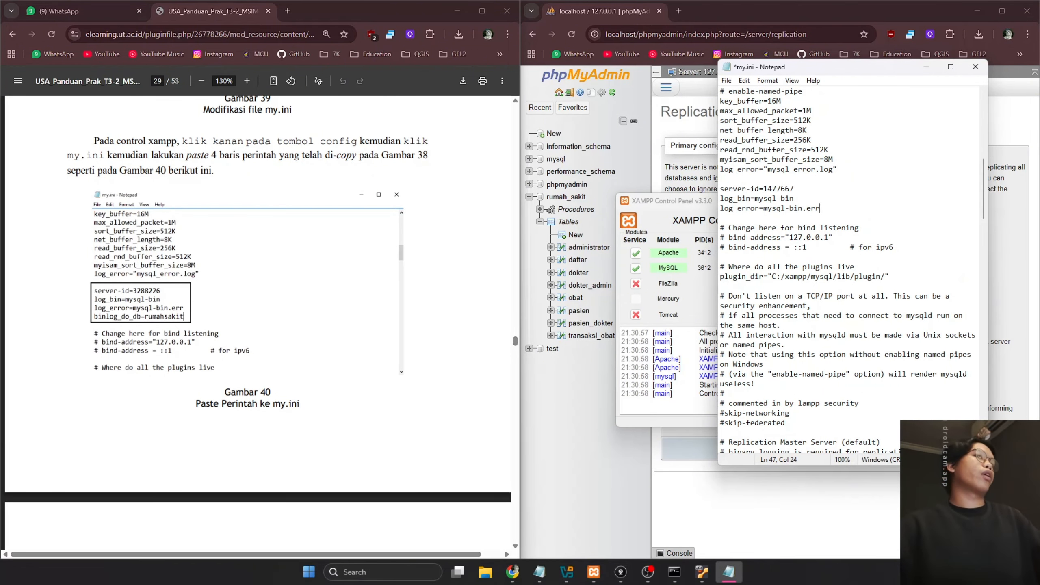
pyautogui.hotkey('ctrl', 's')
# Close the my.ini editor and restart MySQL with Stop then Start
pyautogui.click(455, 299)
pyautogui.scroll(-8, 461, 293)
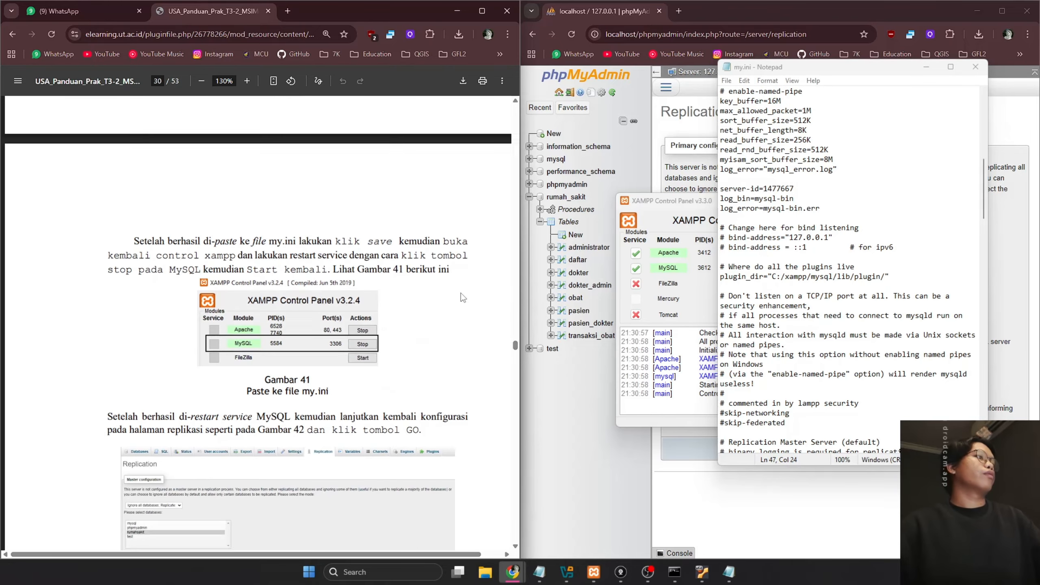
pyautogui.scroll(-1, 460, 292)
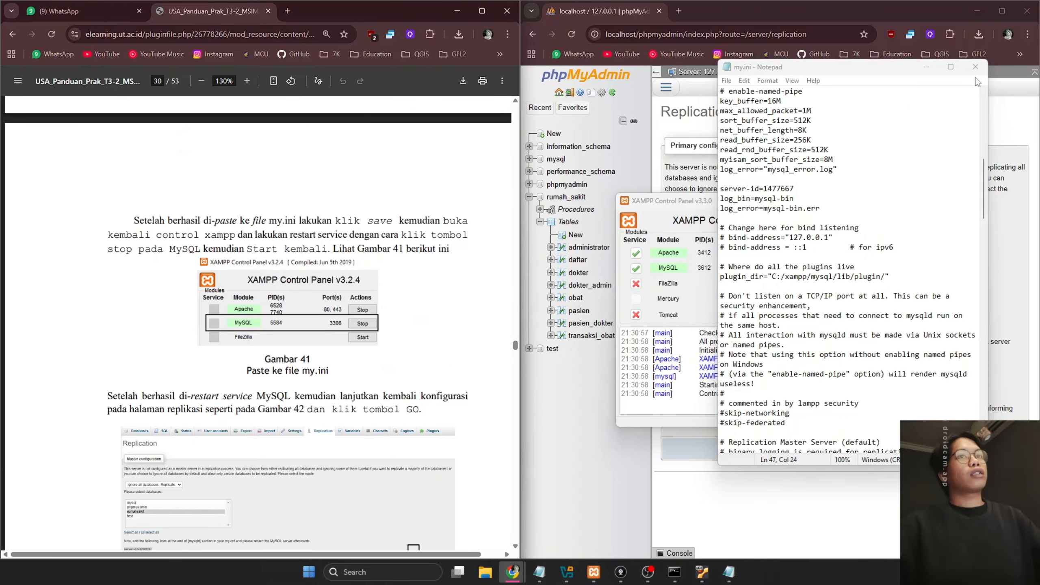
pyautogui.click(949, 74)
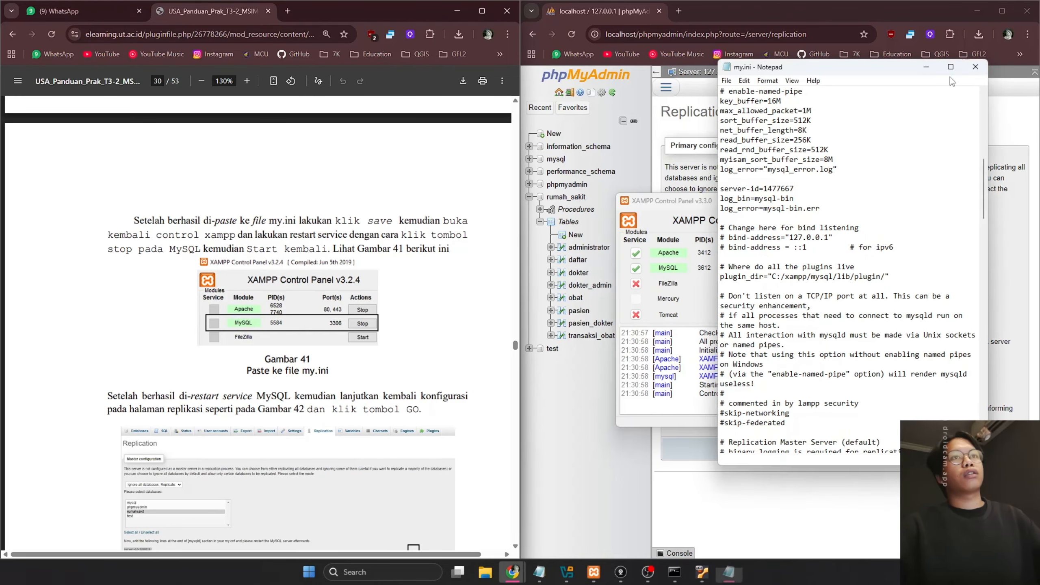
pyautogui.click(976, 66)
pyautogui.click(799, 268)
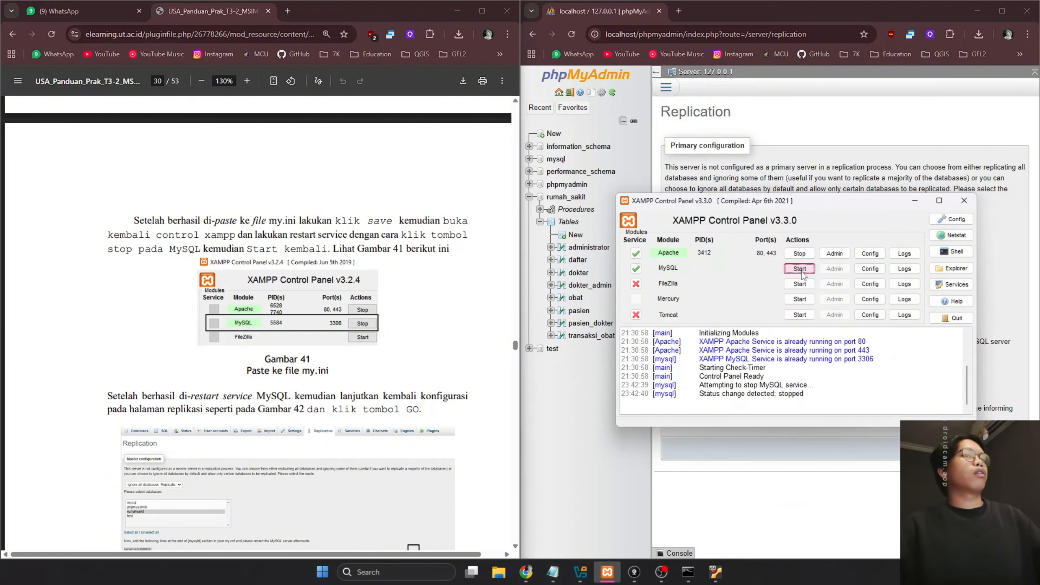
pyautogui.click(801, 272)
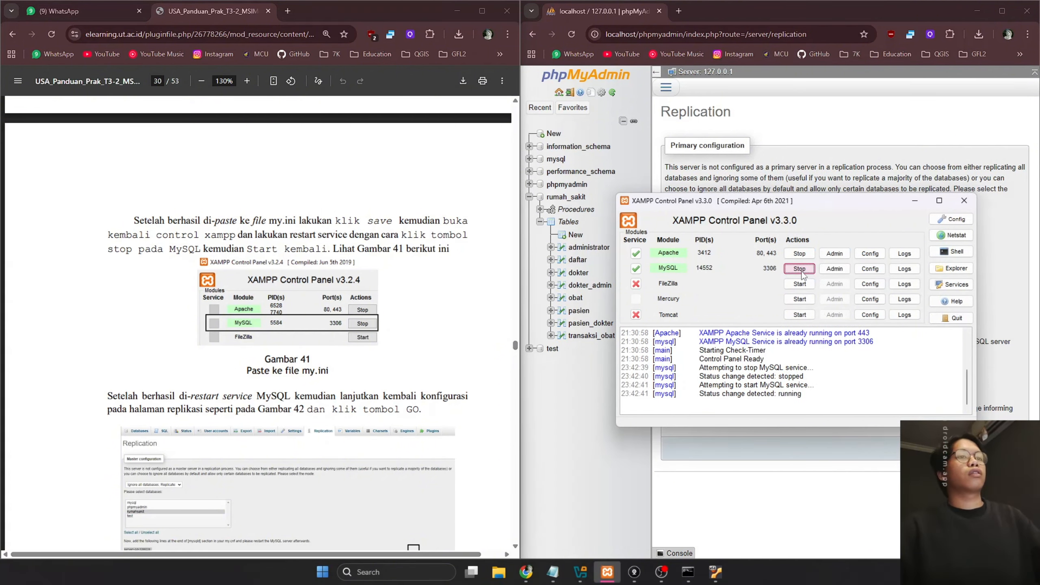
pyautogui.click(459, 412)
pyautogui.scroll(-4, 431, 406)
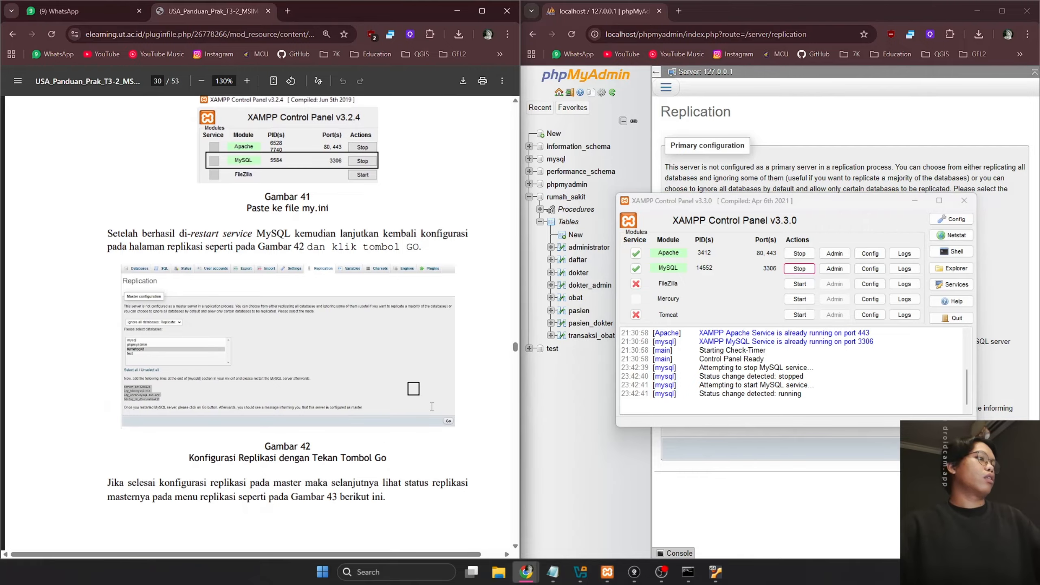
# Reload the Replication page and show primary status: mysql-bin.000001 at position 328
pyautogui.click(915, 200)
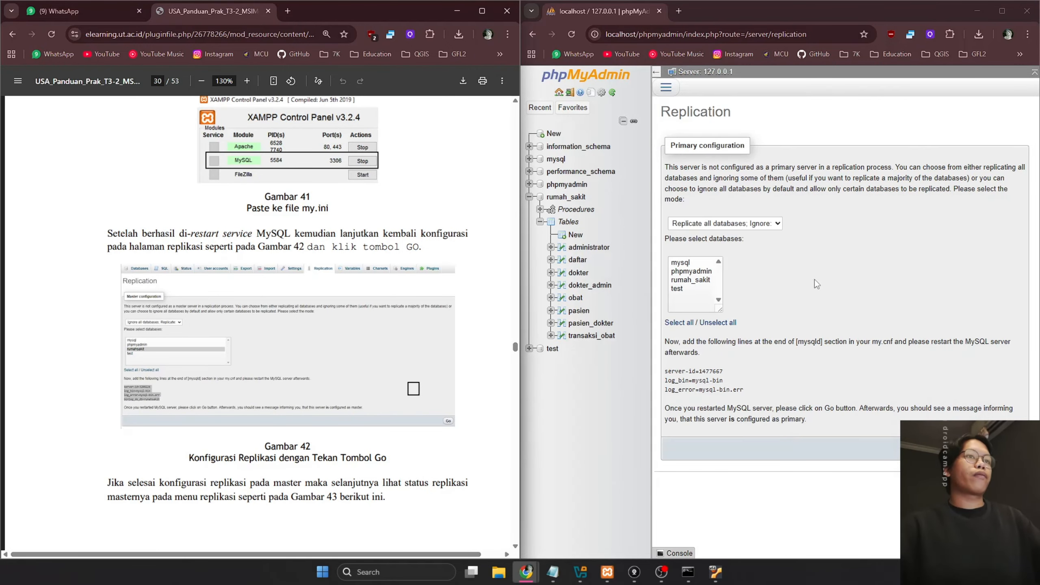
pyautogui.click(777, 244)
pyautogui.press('F5')
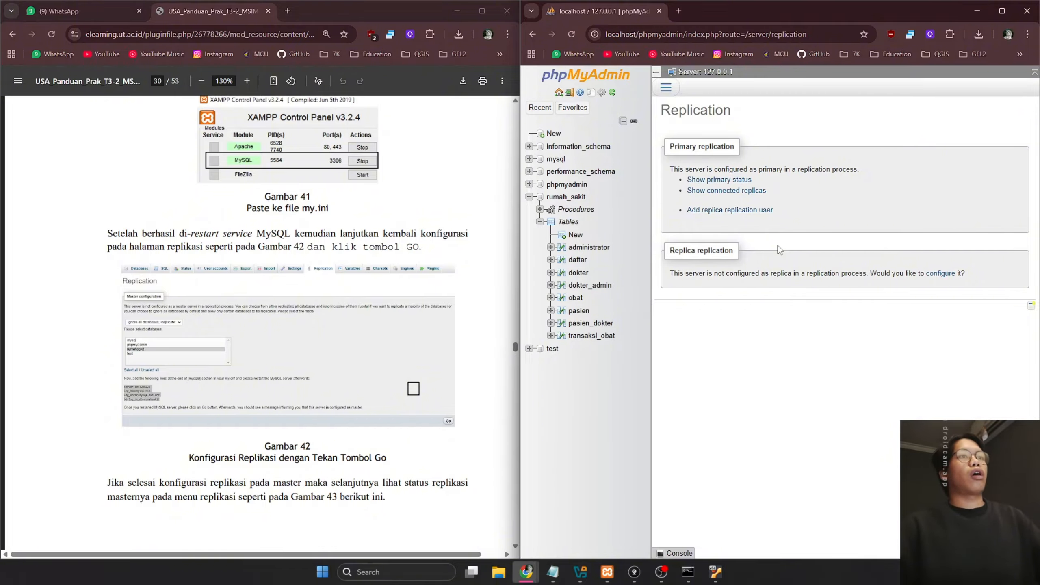
pyautogui.click(732, 181)
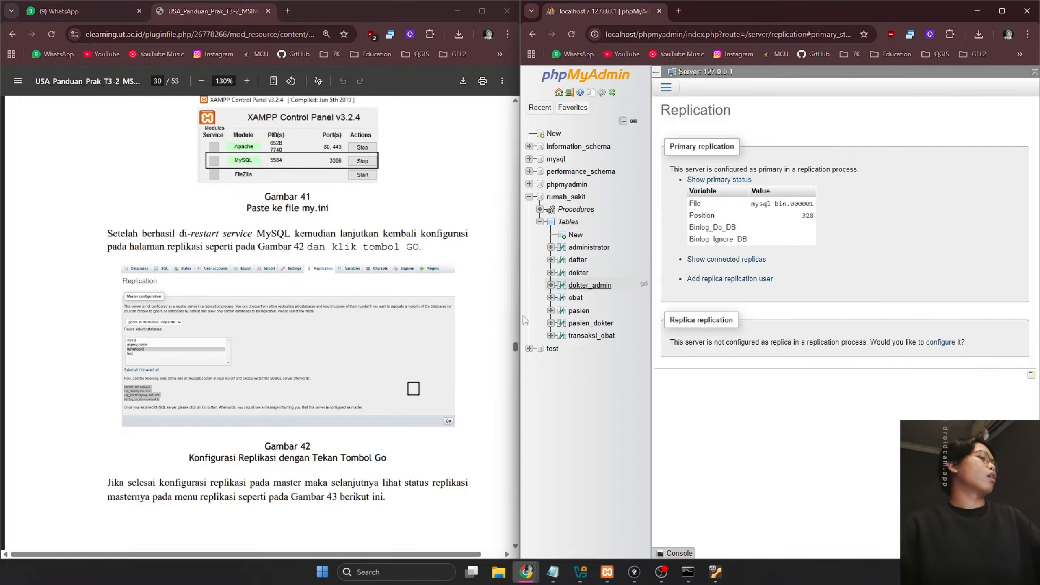
# List the connected replicas, still none, while following the lab guide
pyautogui.click(386, 447)
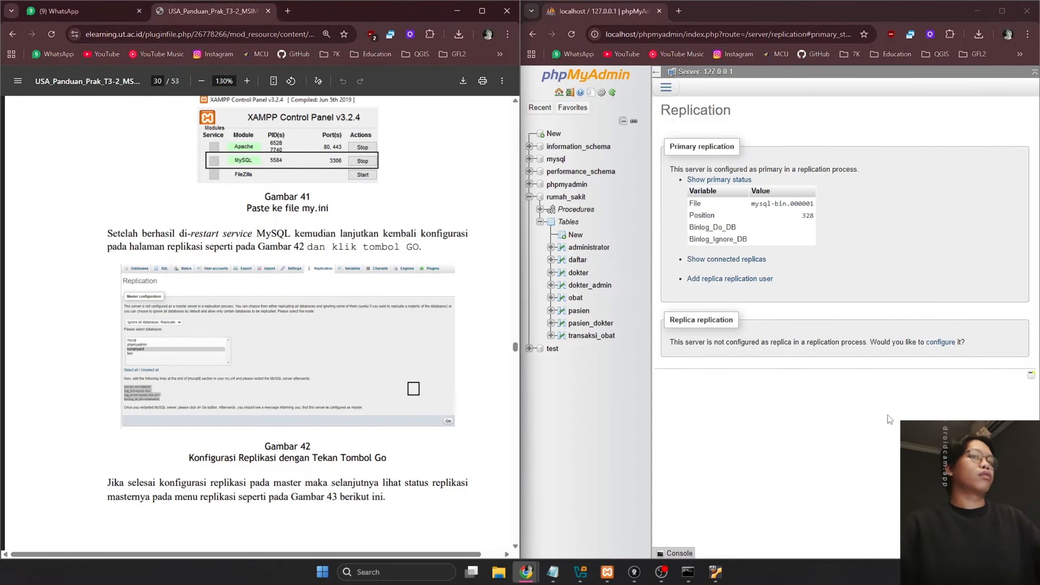
pyautogui.click(726, 259)
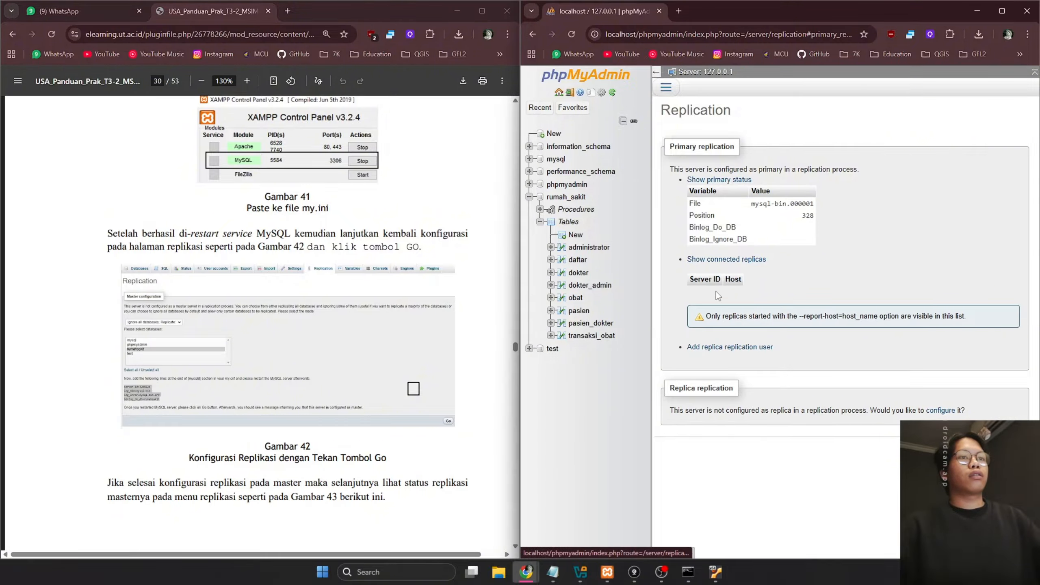
pyautogui.click(253, 302)
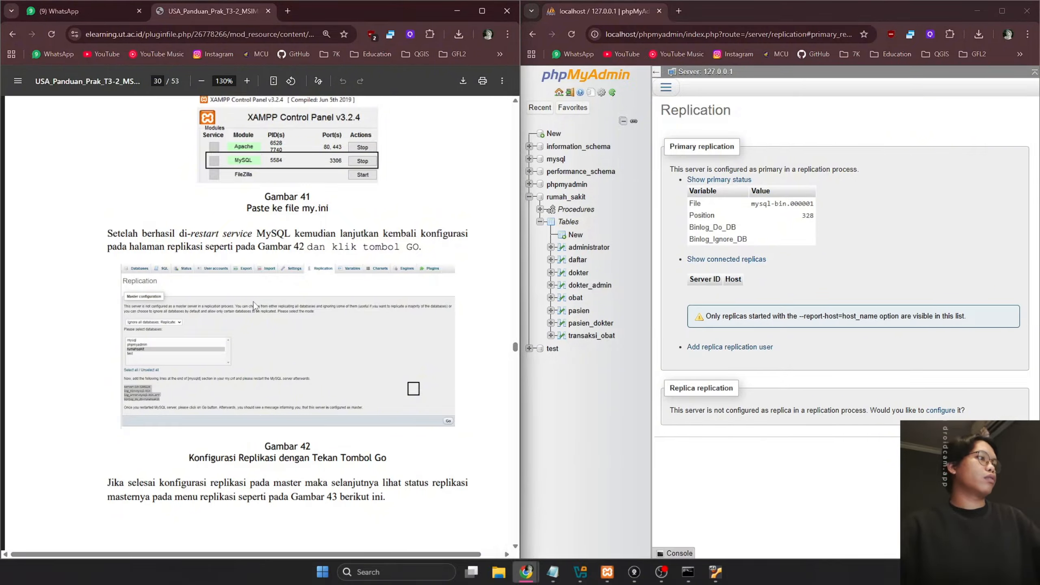
pyautogui.scroll(-12, 253, 301)
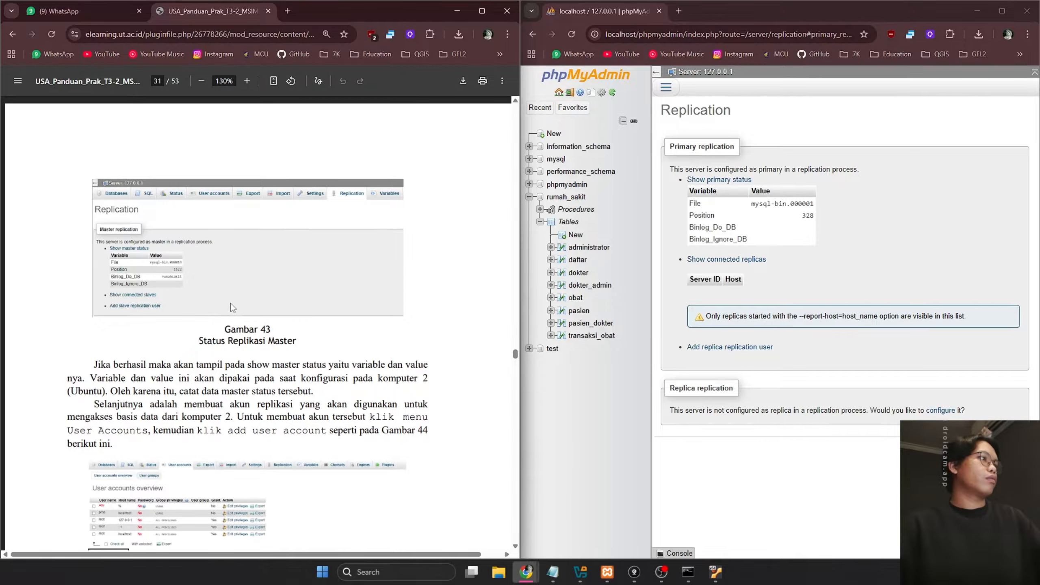
pyautogui.scroll(-2, 191, 309)
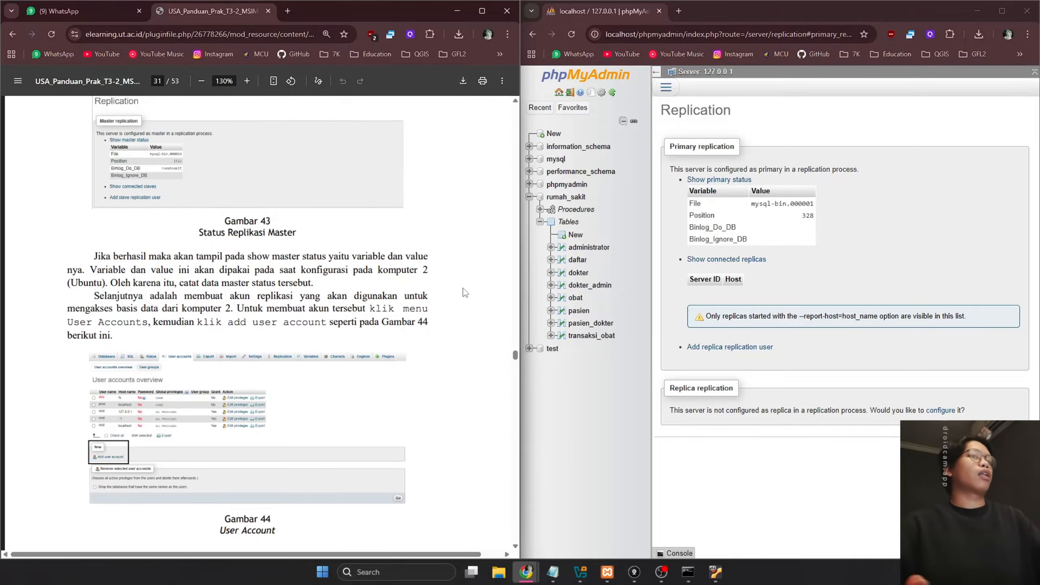
pyautogui.scroll(2, 259, 288)
pyautogui.scroll(8, 259, 288)
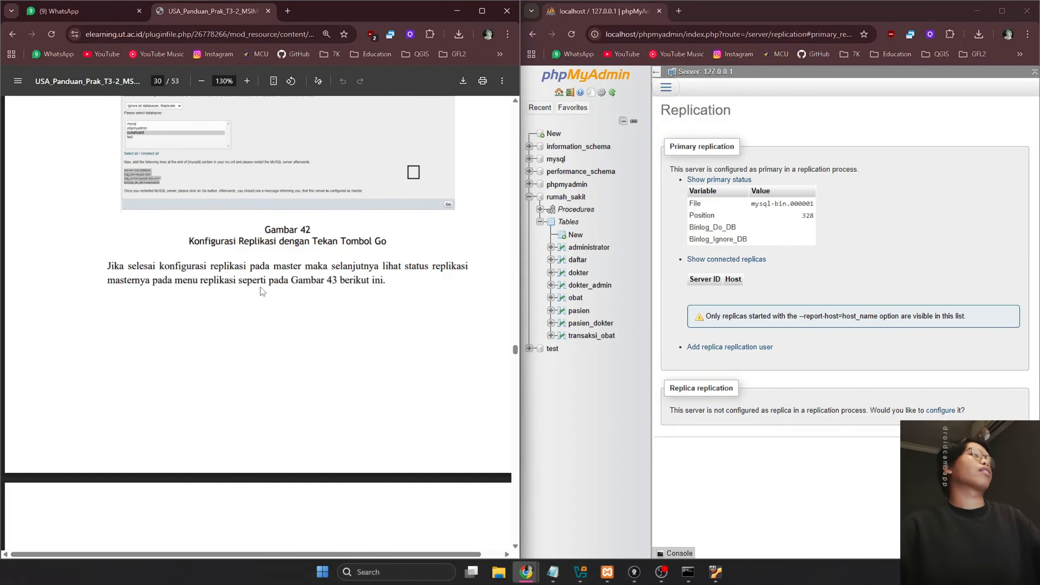
pyautogui.scroll(-5, 262, 291)
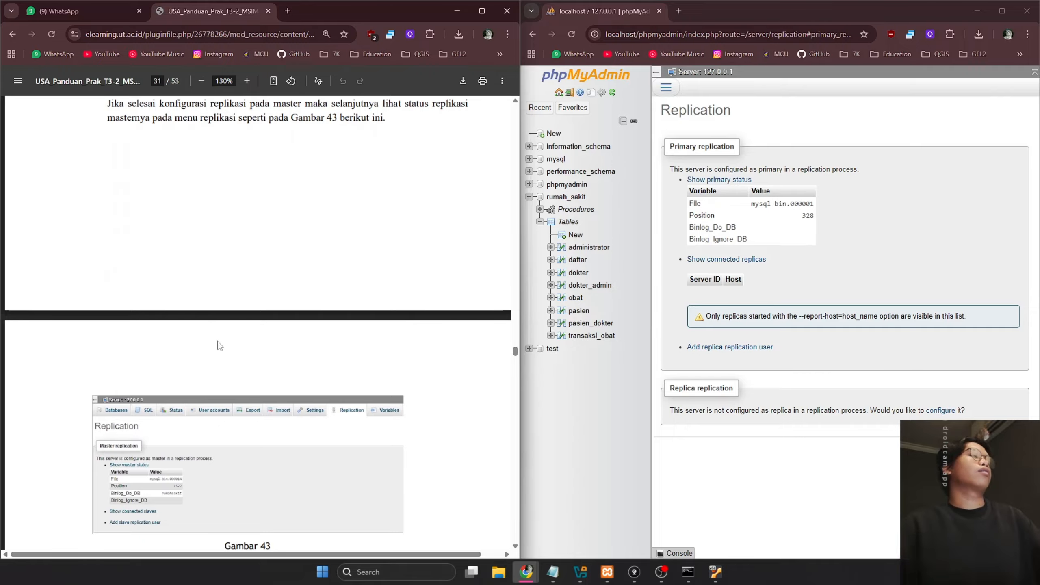
pyautogui.scroll(-9, 204, 346)
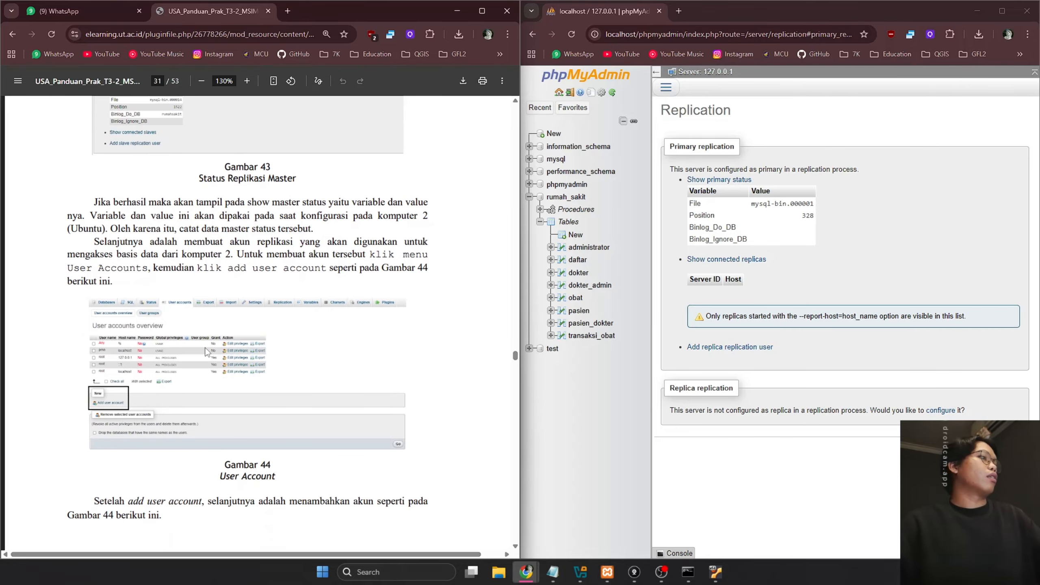
pyautogui.click(666, 88)
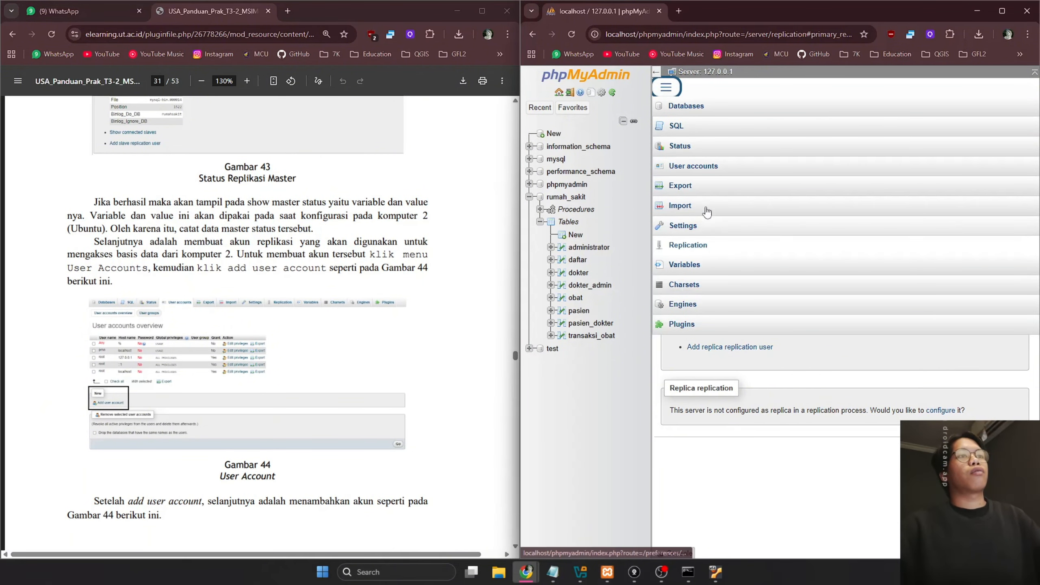
# Add a new user account under User accounts and tick the REPLICATION CLIENT privilege
pyautogui.click(703, 167)
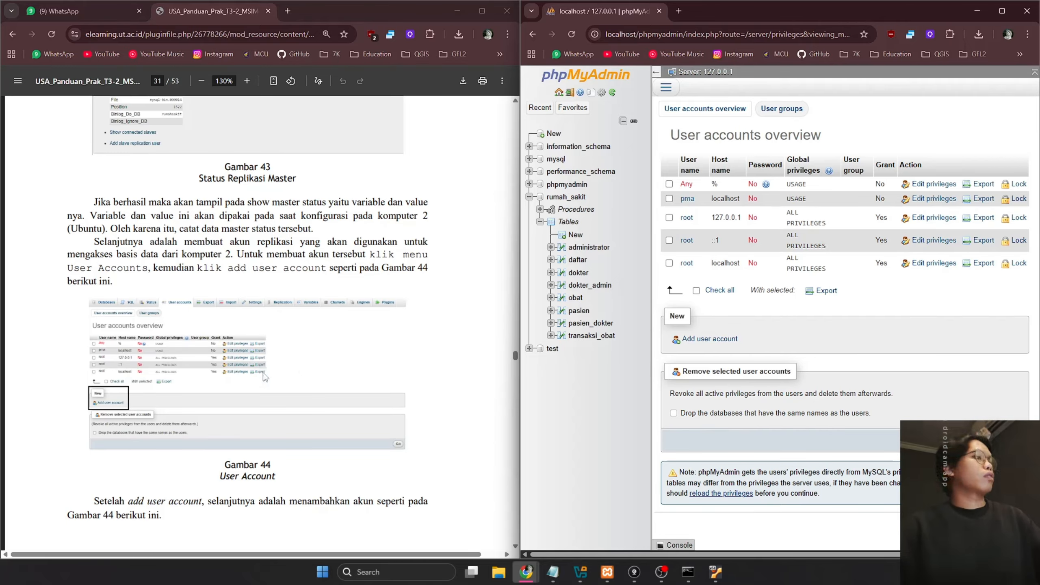
pyautogui.click(709, 339)
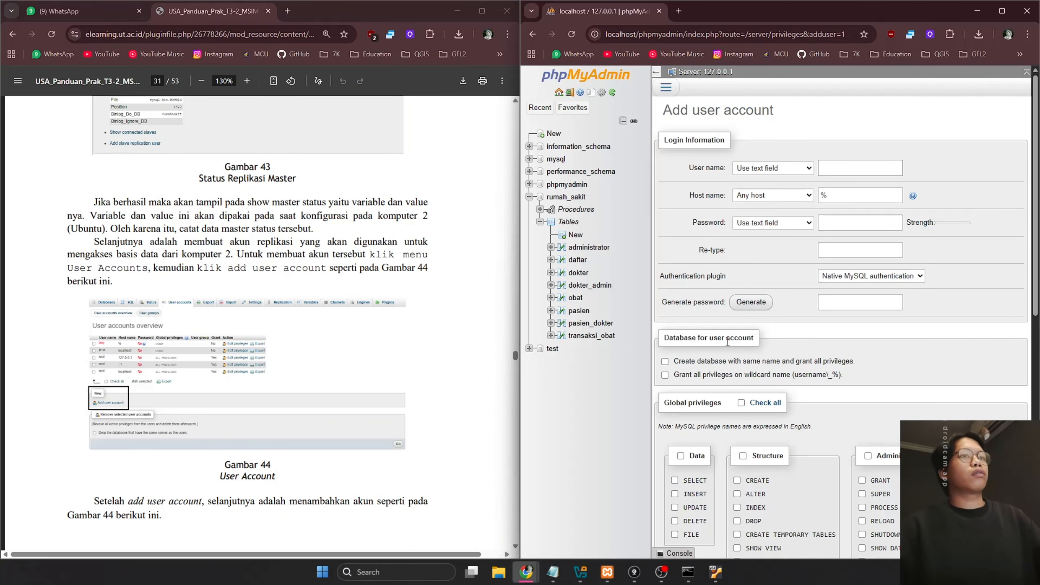
pyautogui.scroll(-10, 342, 368)
pyautogui.scroll(5, 343, 368)
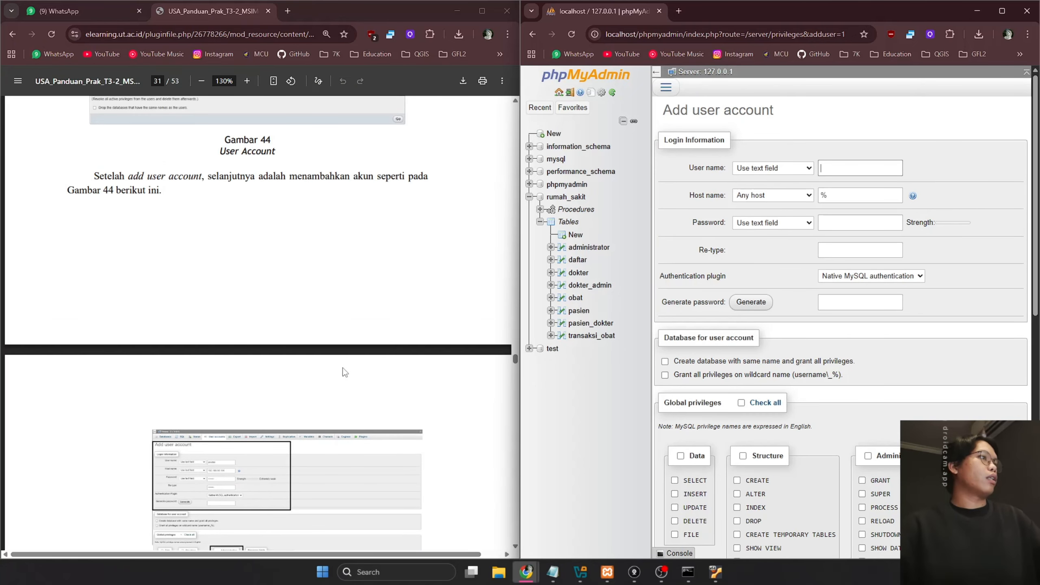
pyautogui.scroll(-9, 343, 368)
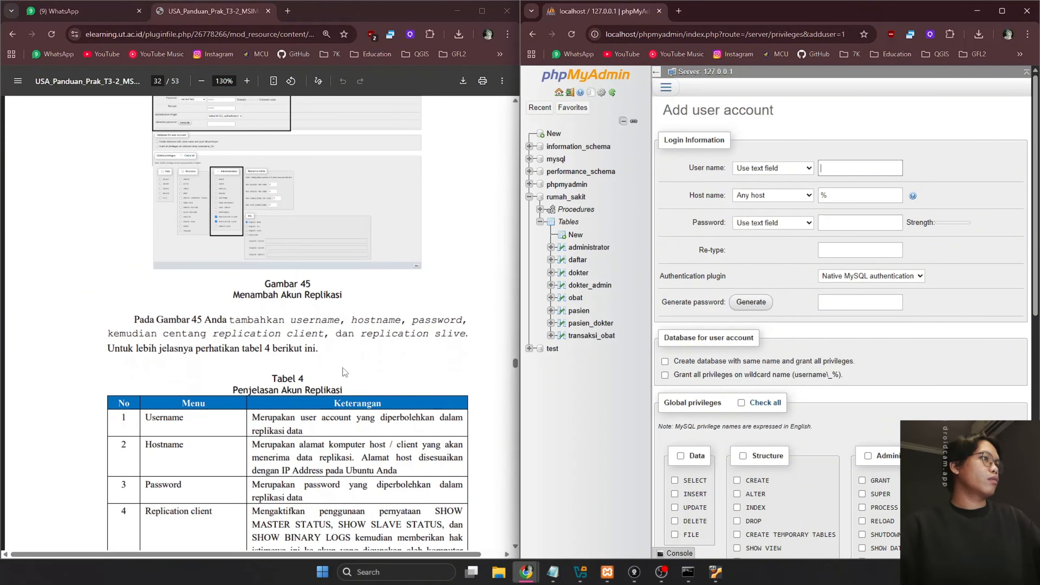
pyautogui.scroll(1, 343, 368)
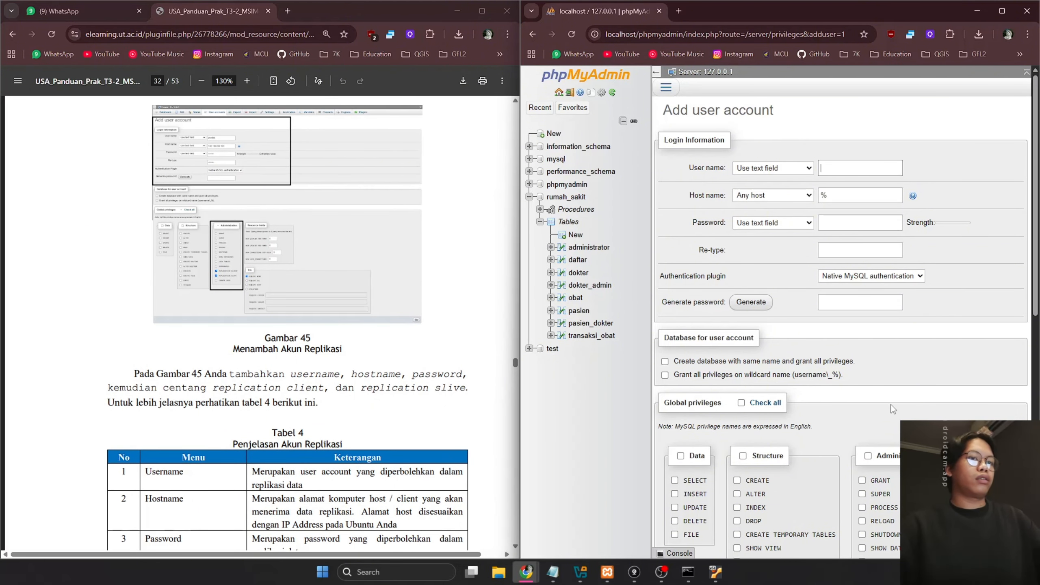
pyautogui.scroll(-4, 893, 408)
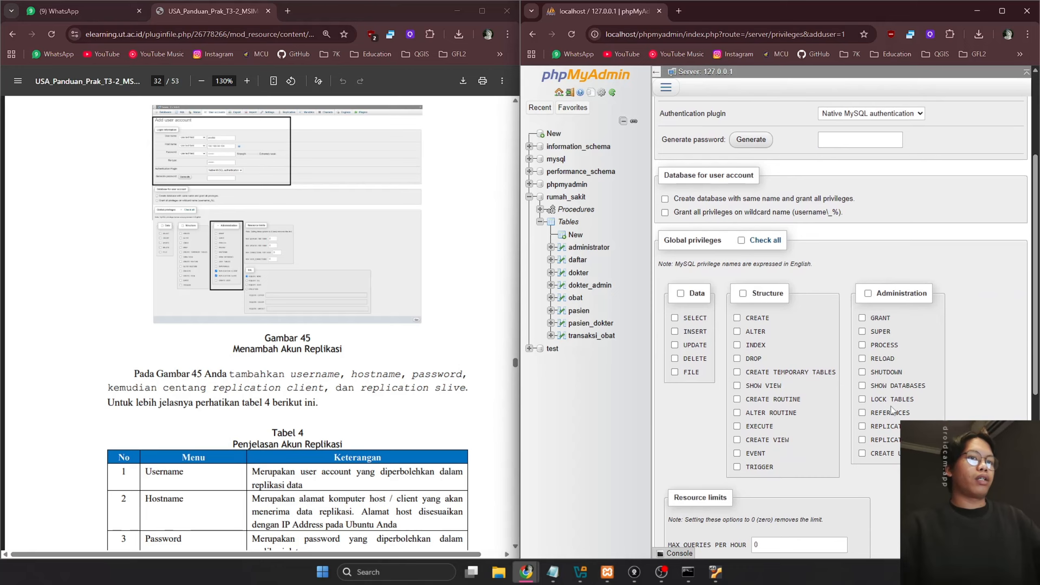
pyautogui.click(886, 426)
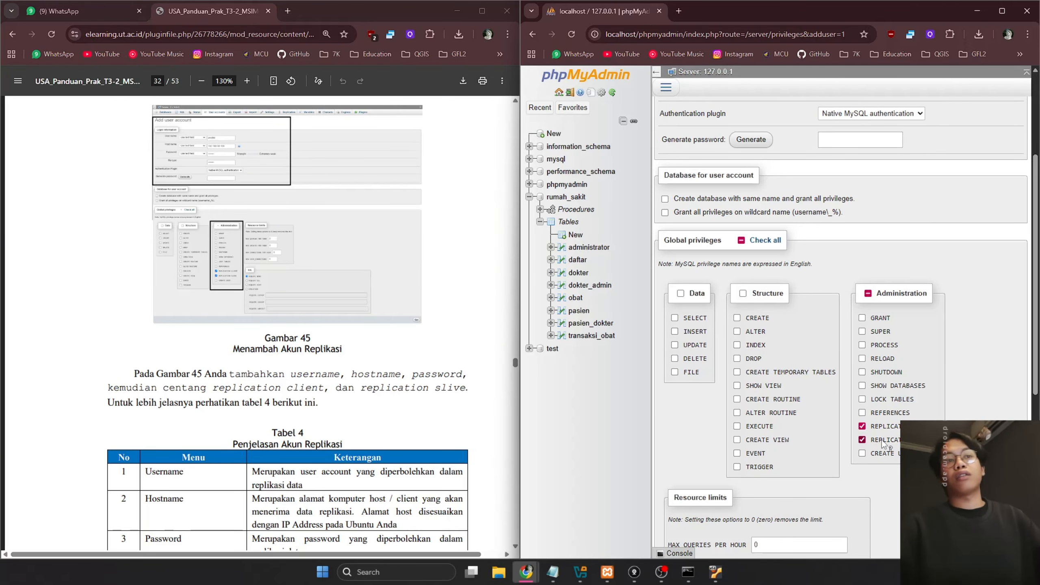
pyautogui.scroll(10, 258, 211)
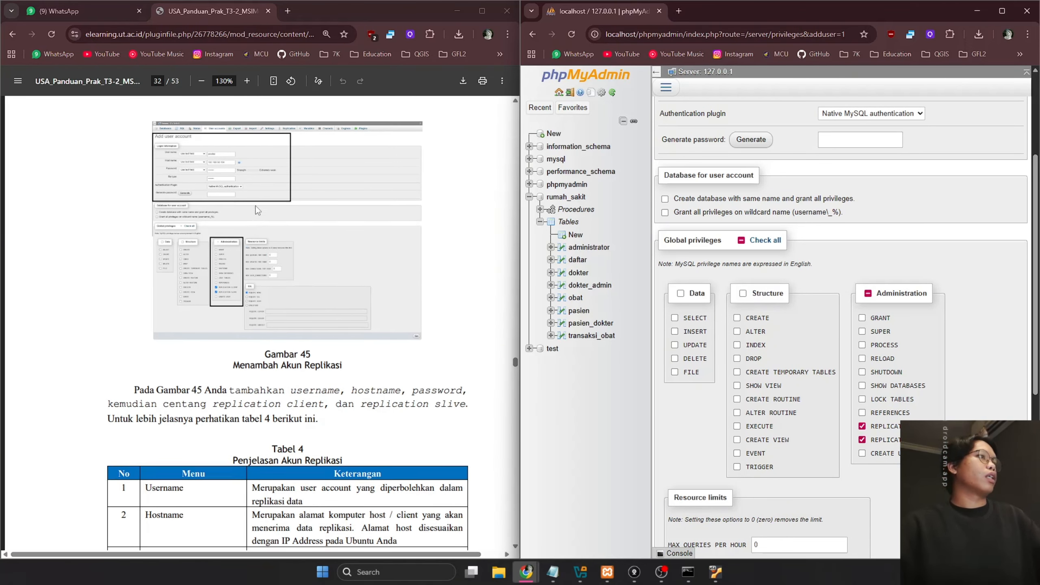
pyautogui.scroll(-15, 257, 216)
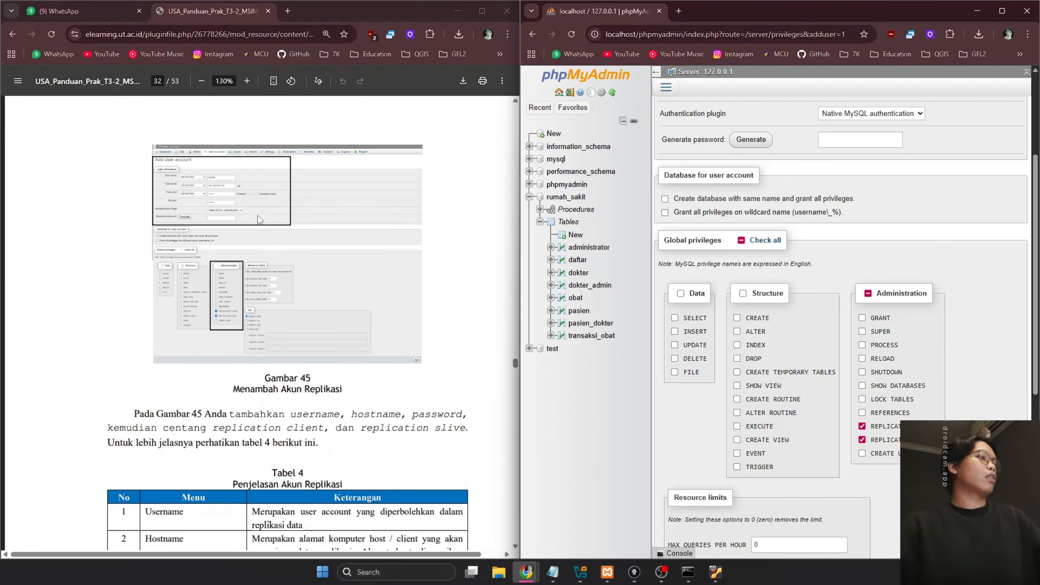
pyautogui.scroll(7, 249, 227)
pyautogui.scroll(5, 229, 271)
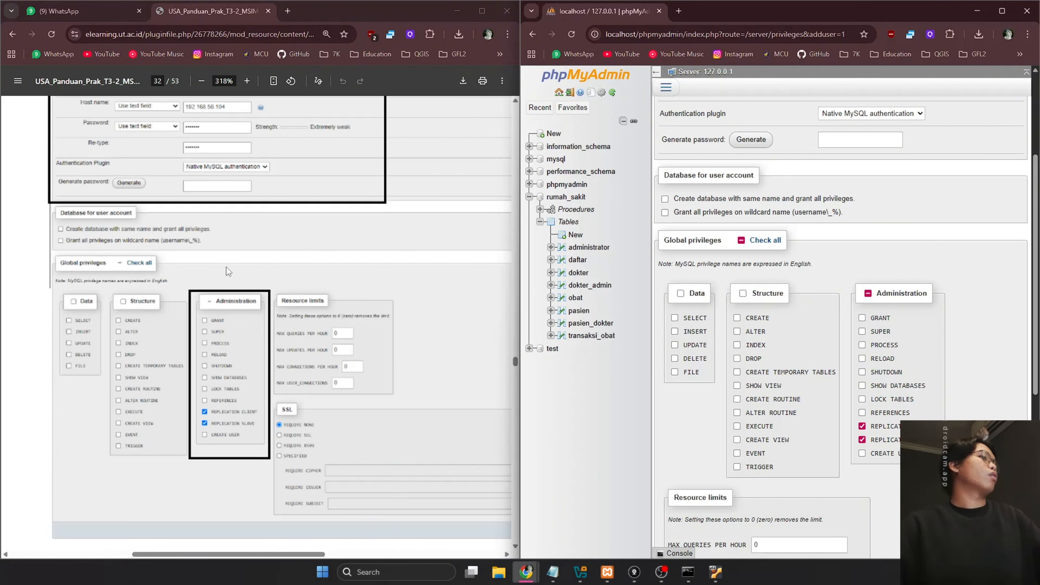
pyautogui.scroll(4, 858, 166)
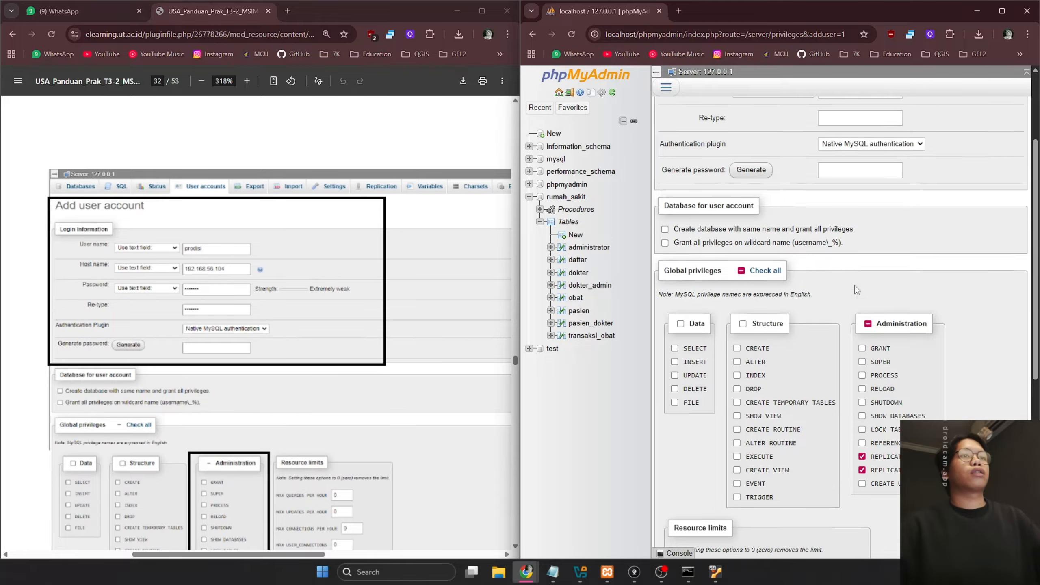
# Enter 'prodisi' as the new account's user name and review the form
pyautogui.click(849, 164)
pyautogui.write('p')
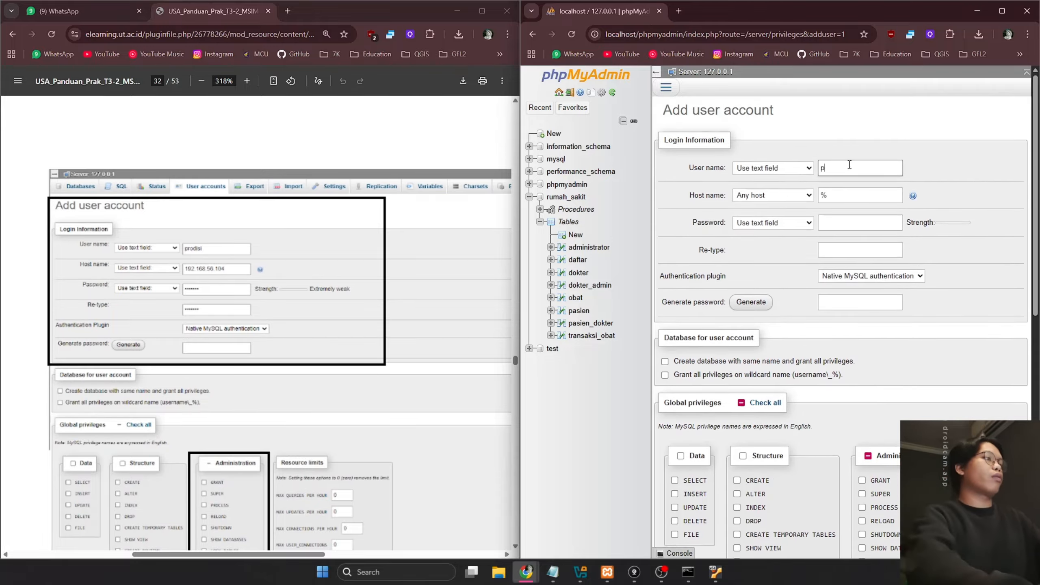
pyautogui.write('rodisi')
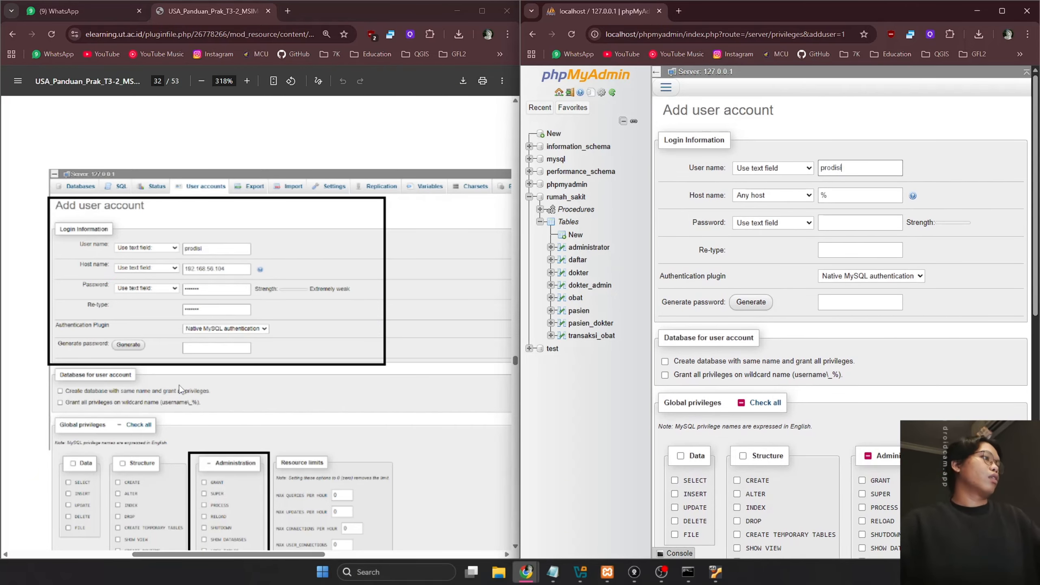
pyautogui.scroll(-3, 180, 389)
pyautogui.scroll(-6, 232, 366)
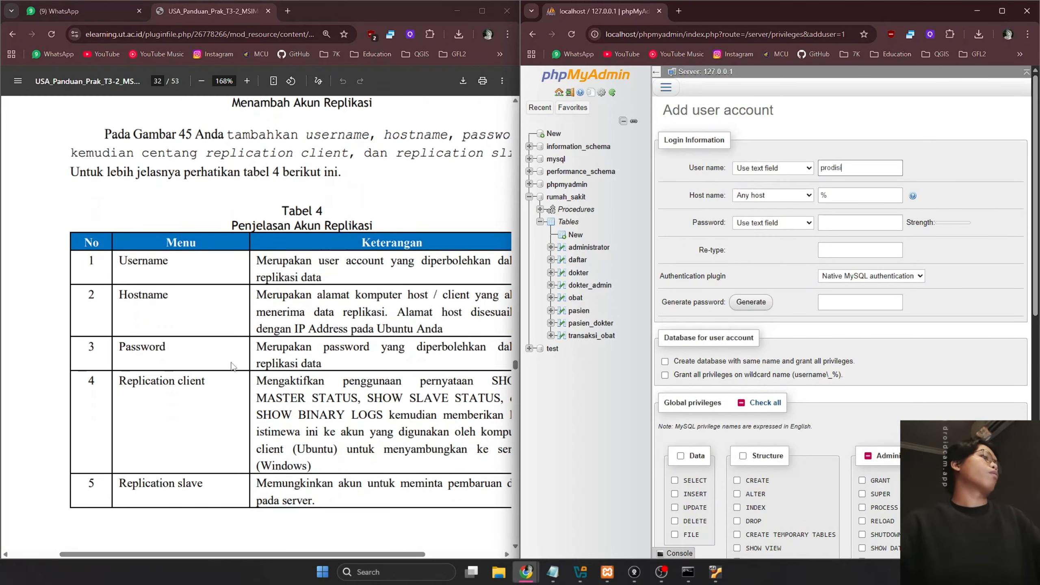
pyautogui.scroll(-3, 233, 366)
pyautogui.scroll(2, 283, 336)
pyautogui.scroll(-1, 285, 336)
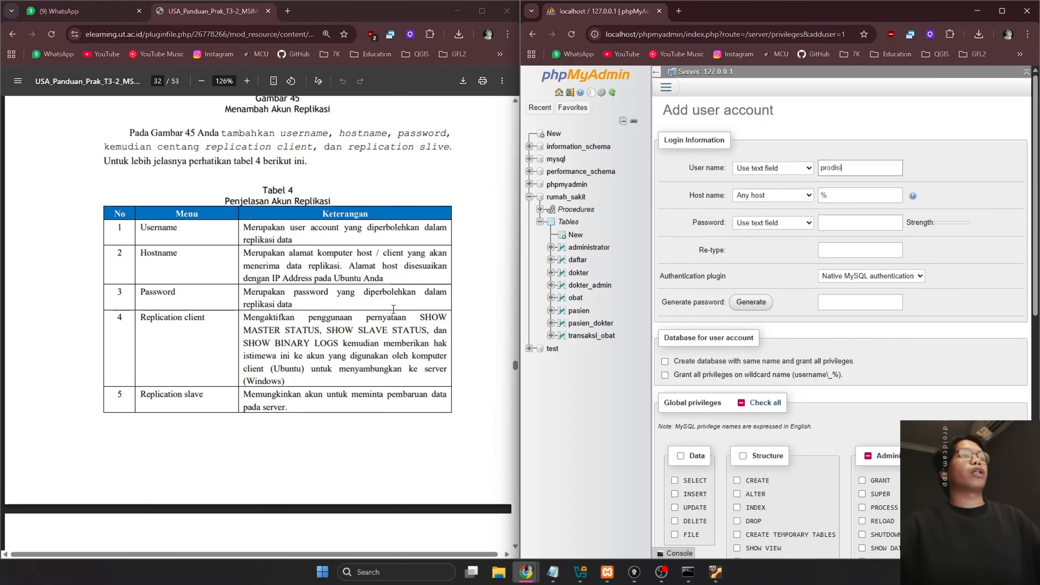
pyautogui.scroll(-10, 393, 309)
pyautogui.scroll(12, 393, 309)
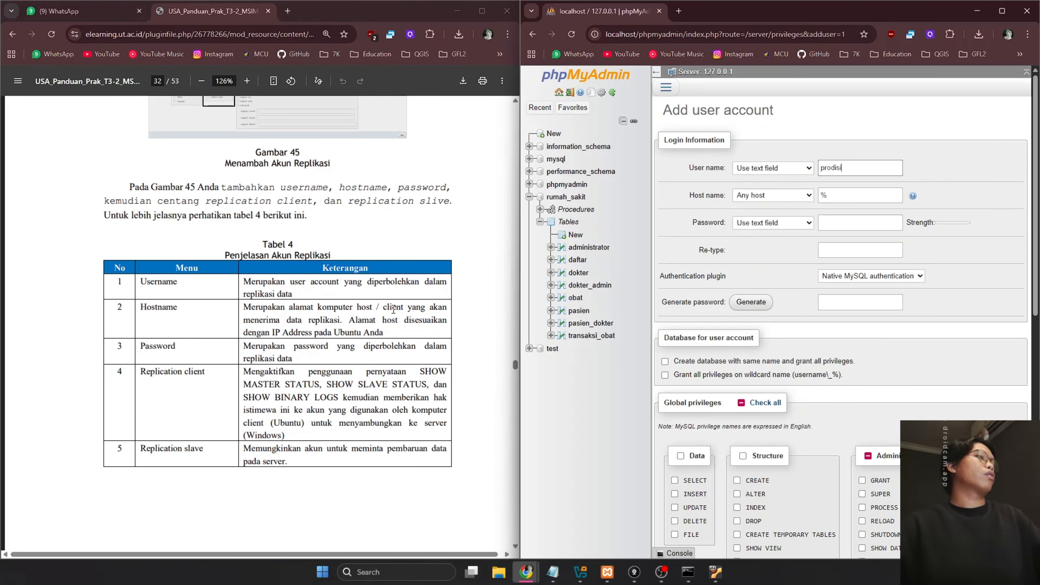
pyautogui.scroll(10, 393, 309)
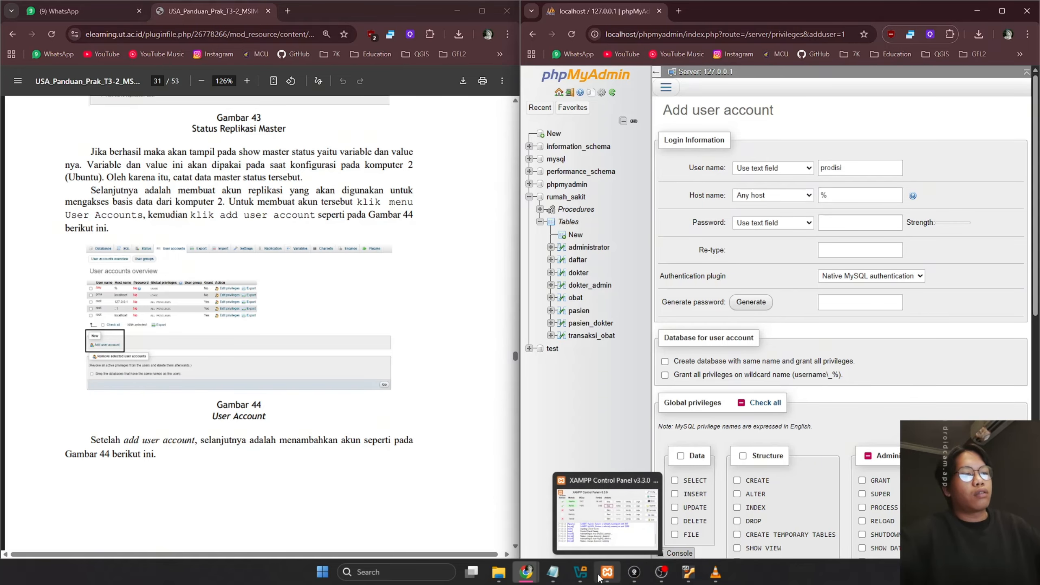
# Open a terminal in the Ubuntu VM and run 'ip a'
pyautogui.click(695, 579)
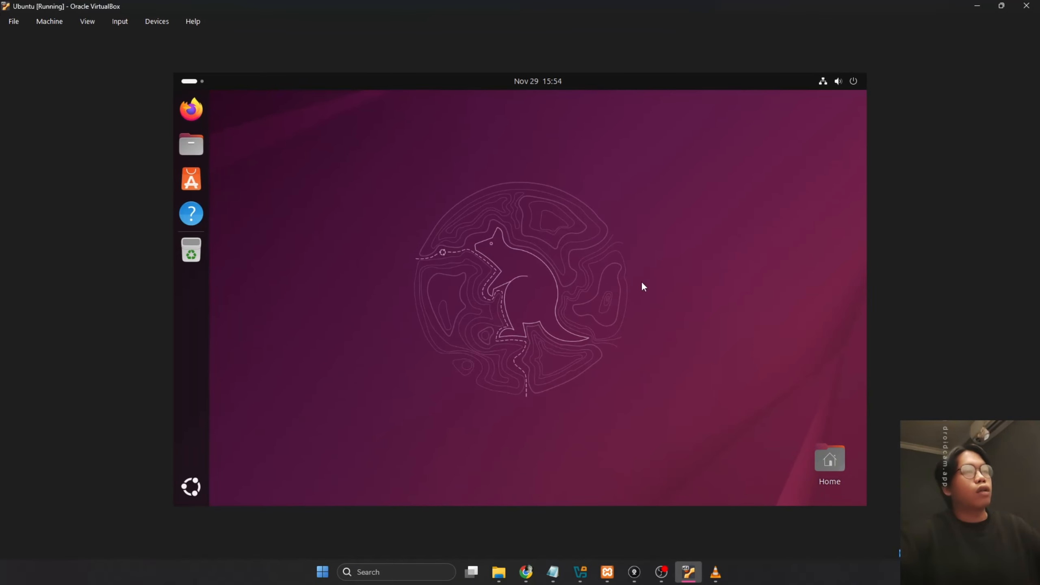
pyautogui.click(191, 486)
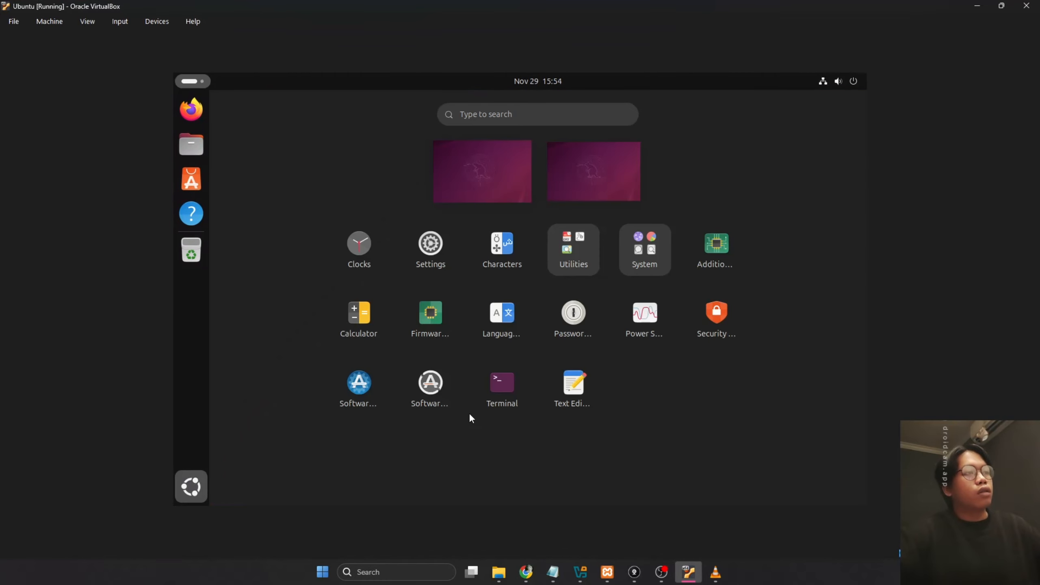
pyautogui.click(497, 400)
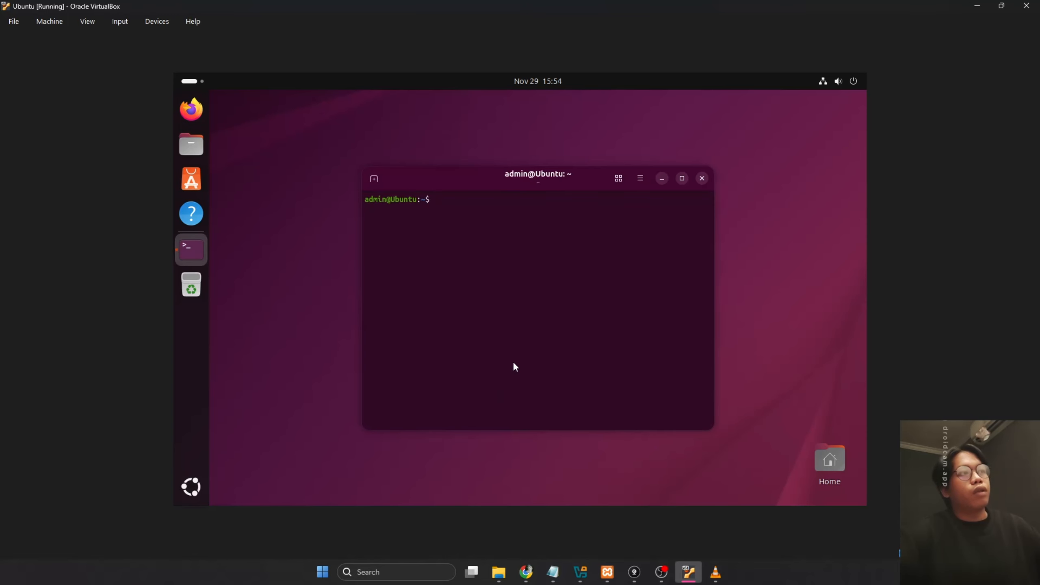
pyautogui.write('ip a')
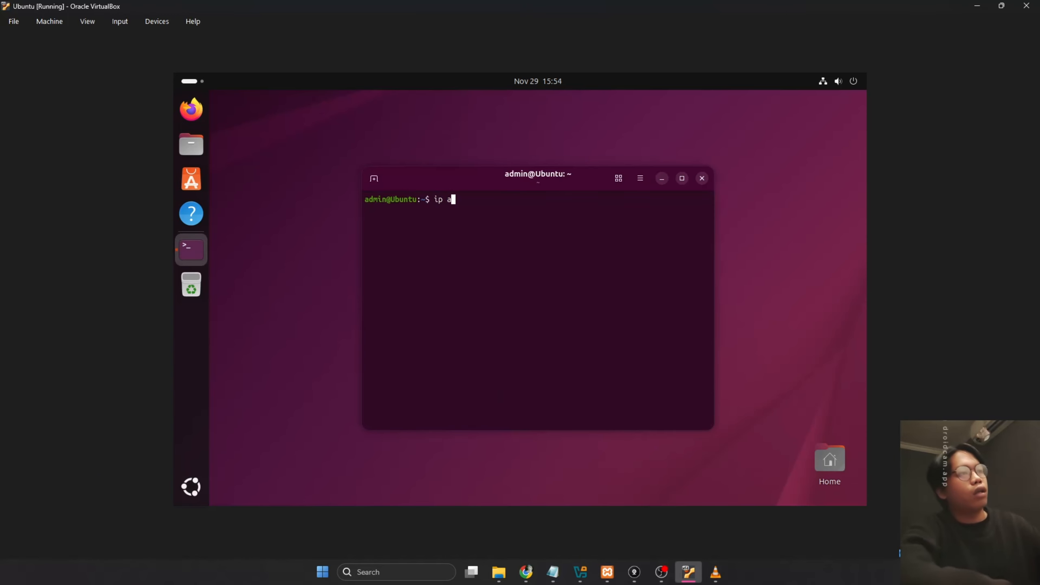
pyautogui.press('Return')
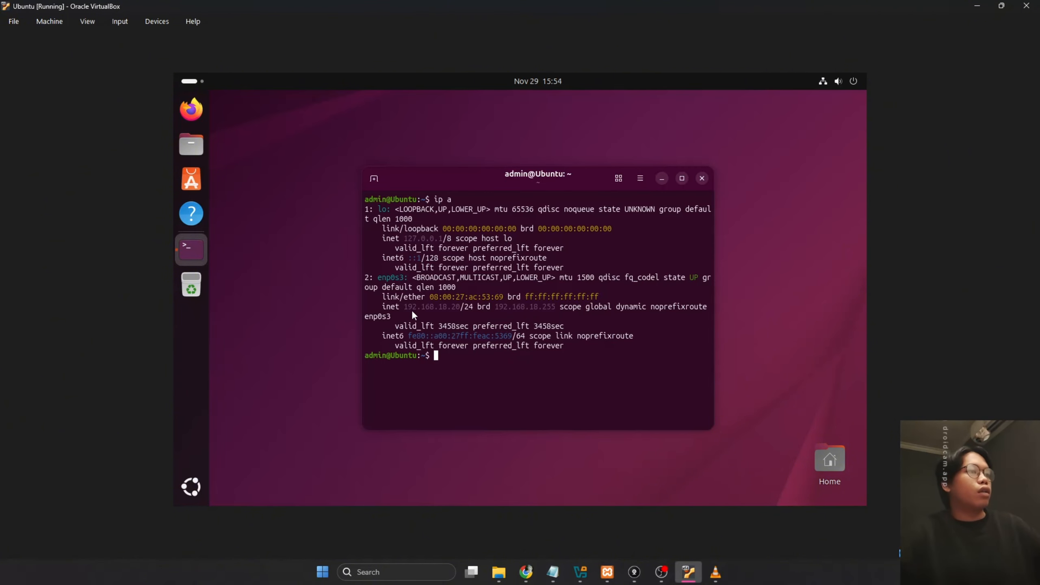
# Copy the guest's 192.168.18.20 address and open the Windows Start search
pyautogui.moveTo(404, 307); pyautogui.dragTo(457, 311)
pyautogui.hotkey('ctrl', 'c')
pyautogui.hotkey('ctrl', 'c')
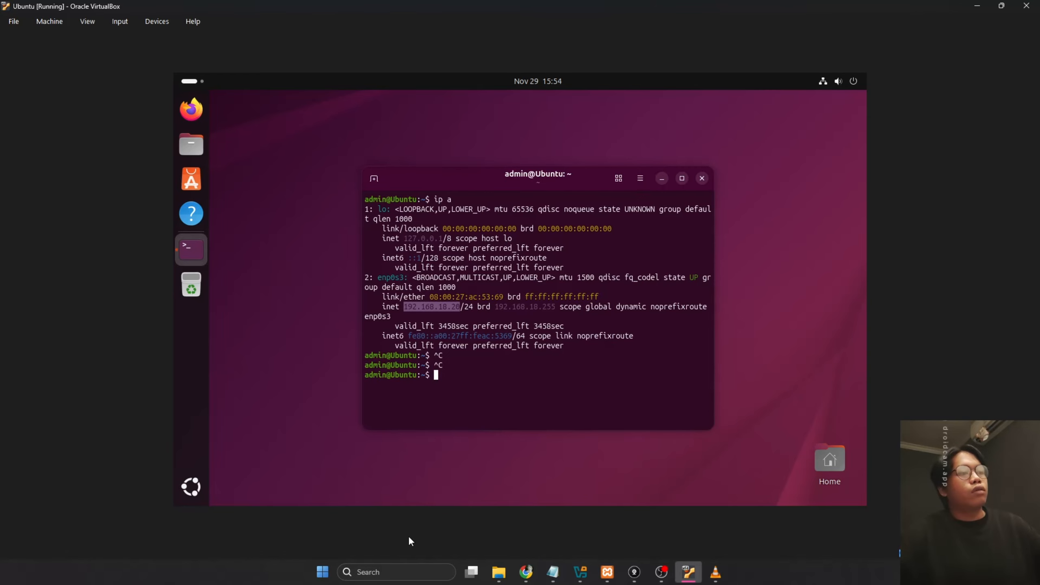
pyautogui.click(323, 572)
# Launch Command Prompt and run ipconfig, showing host IPv4 192.168.18.9
pyautogui.write('cm')
pyautogui.press('Return')
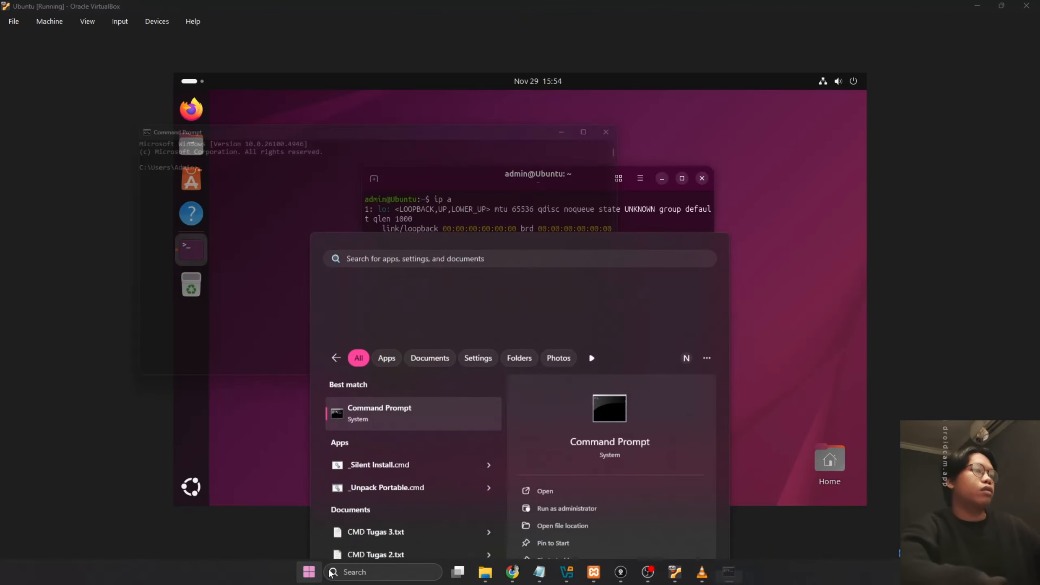
pyautogui.moveTo(338, 125); pyautogui.dragTo(696, 207)
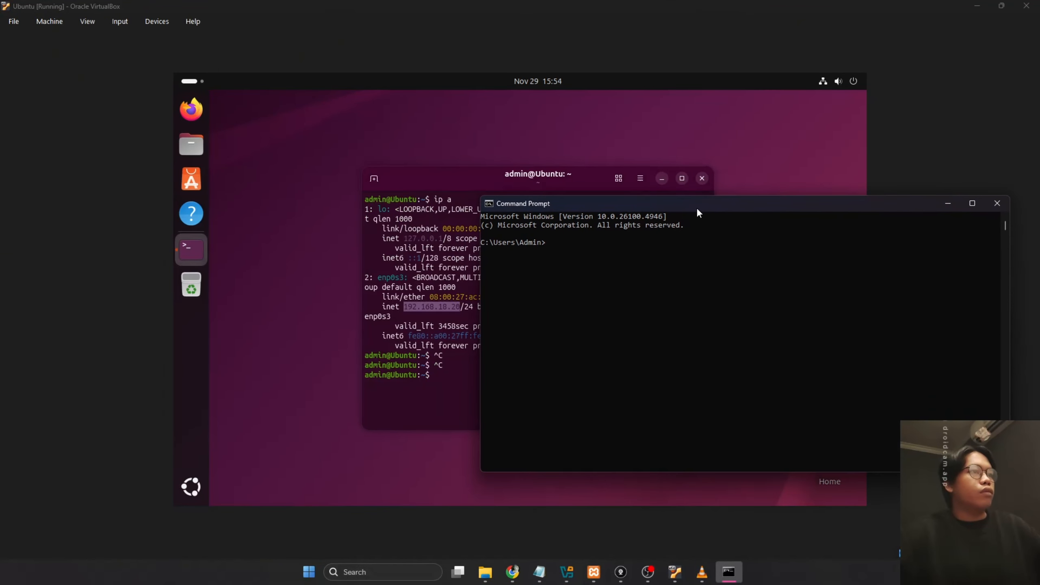
pyautogui.click(685, 276)
pyautogui.write('ip')
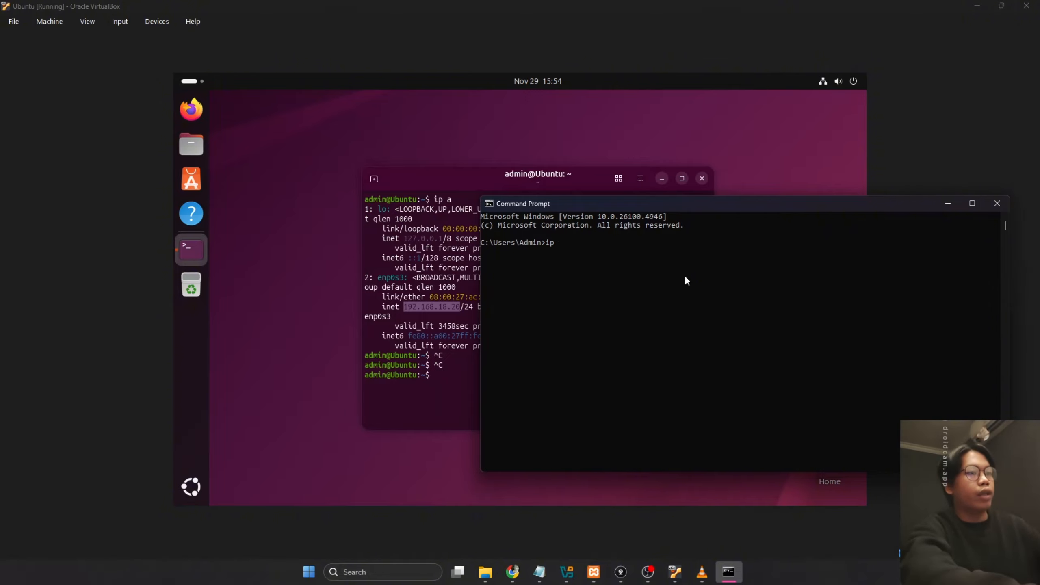
pyautogui.write('config/')
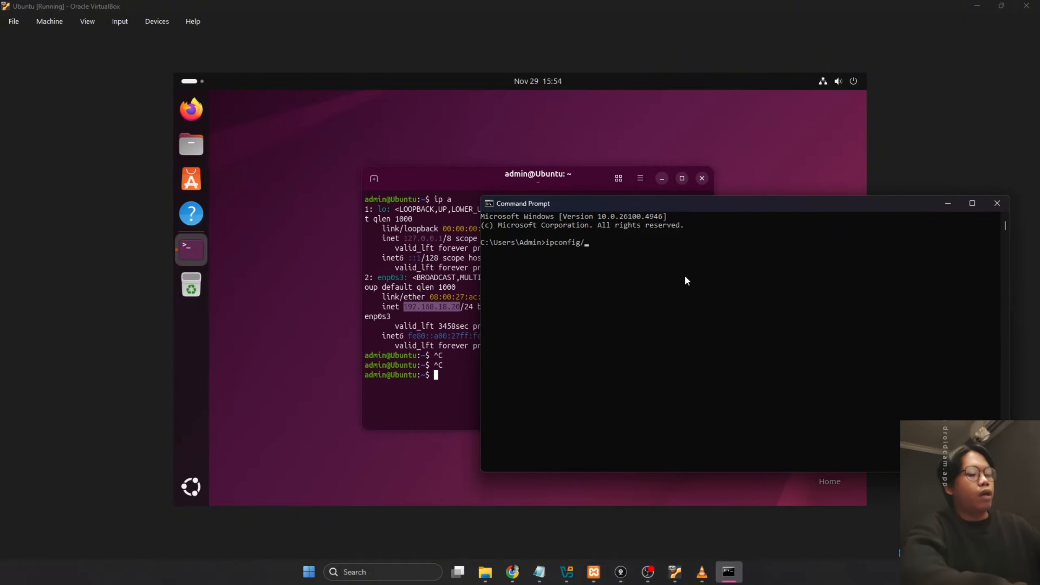
pyautogui.press('Return')
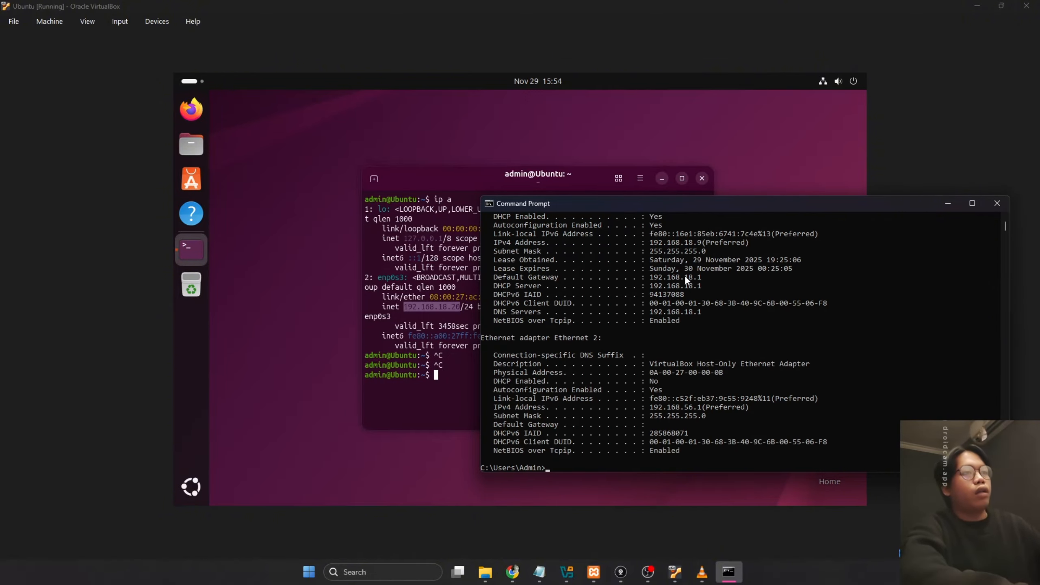
# Minimize Command Prompt, the Ubuntu terminal and VirtualBox to return to phpMyAdmin
pyautogui.click(699, 242)
pyautogui.click(719, 343)
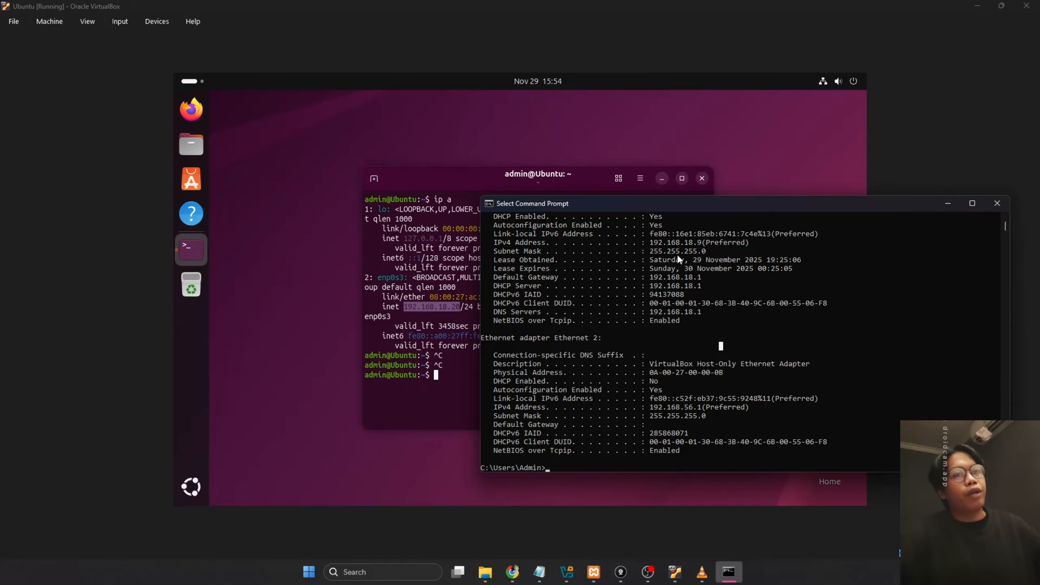
pyautogui.click(947, 203)
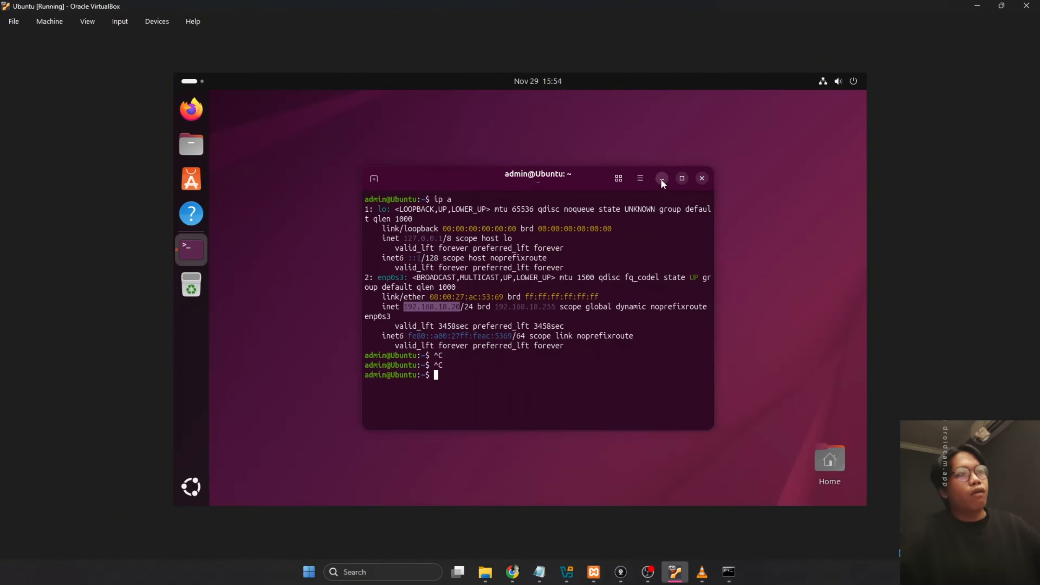
pyautogui.click(662, 179)
pyautogui.click(977, 6)
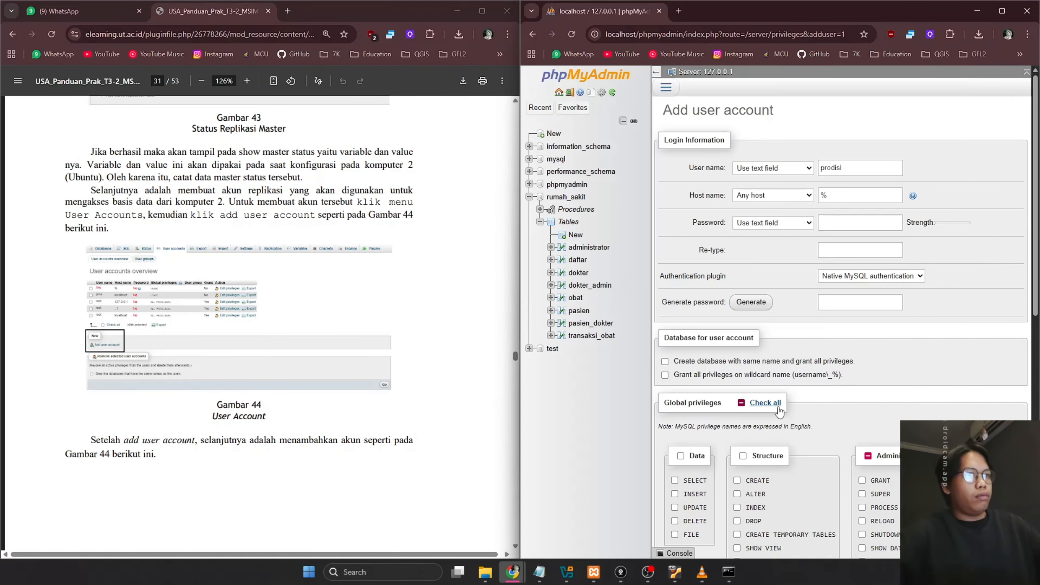
# Replace the Host name % with 192.168.18.20, then recheck the Ubuntu terminal's ip a output
pyautogui.click(852, 197)
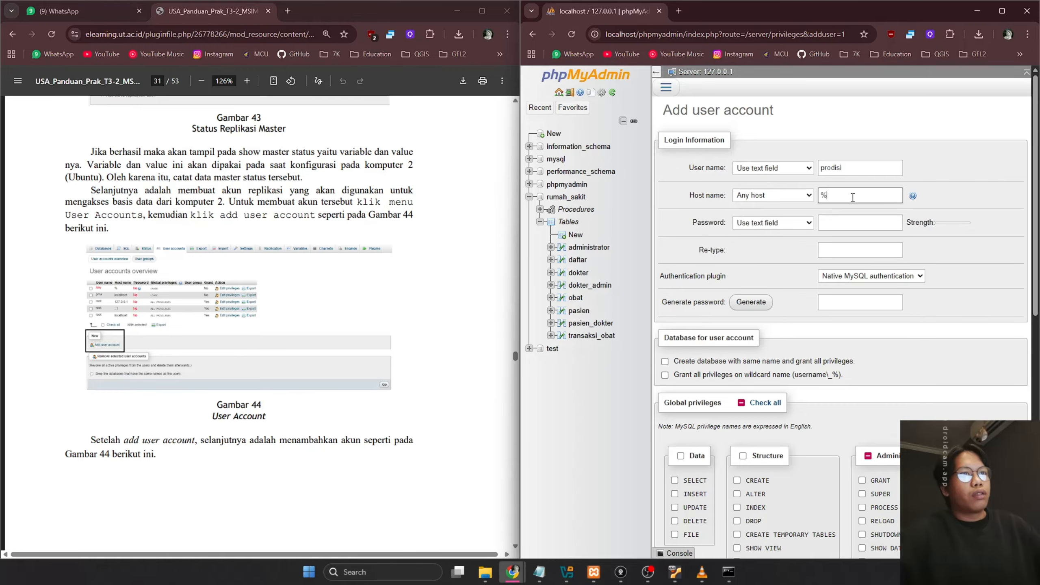
pyautogui.click(356, 311)
pyautogui.scroll(-8, 357, 312)
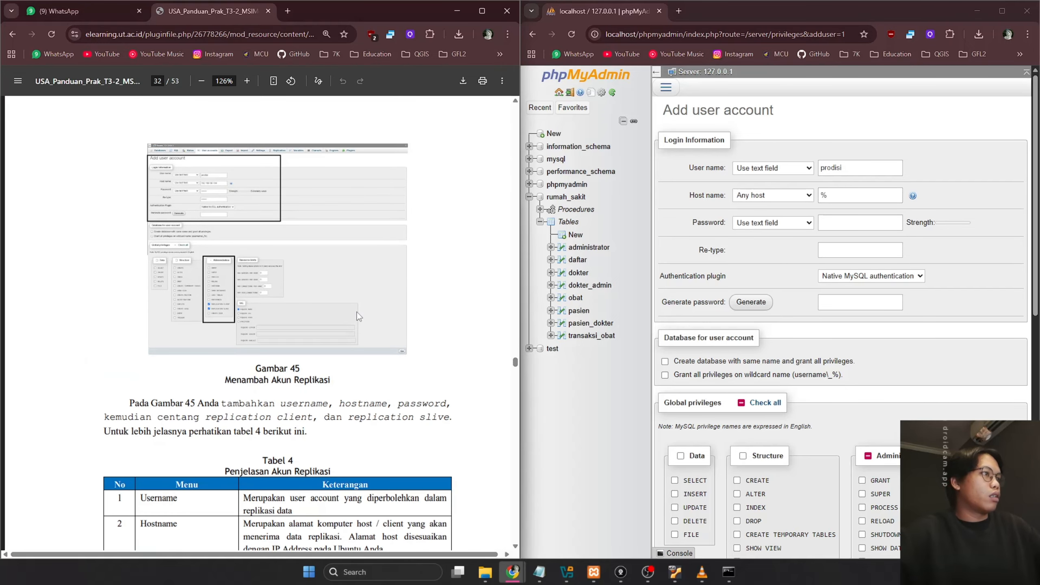
pyautogui.doubleClick(823, 196)
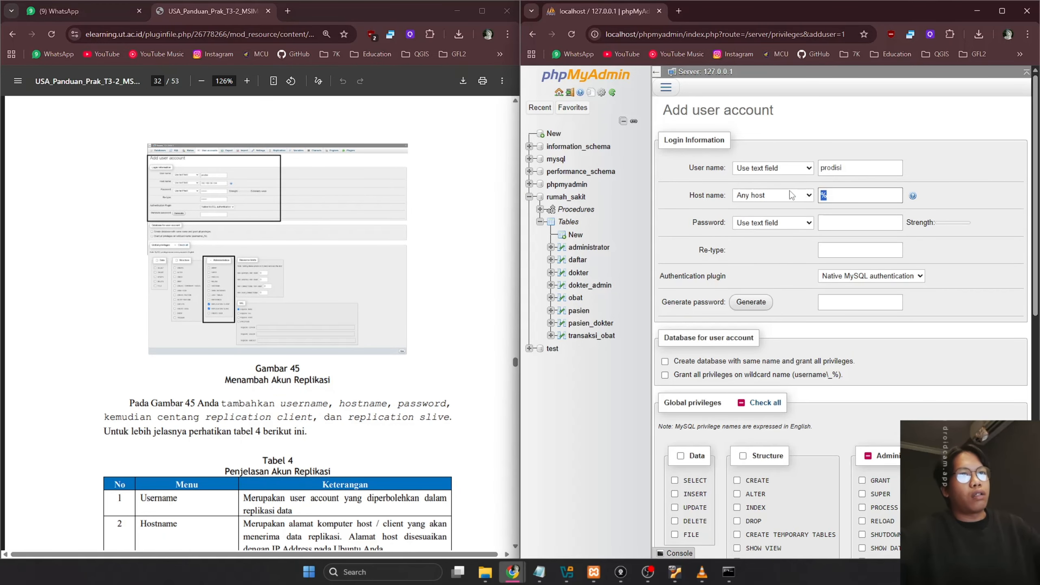
pyautogui.write('192')
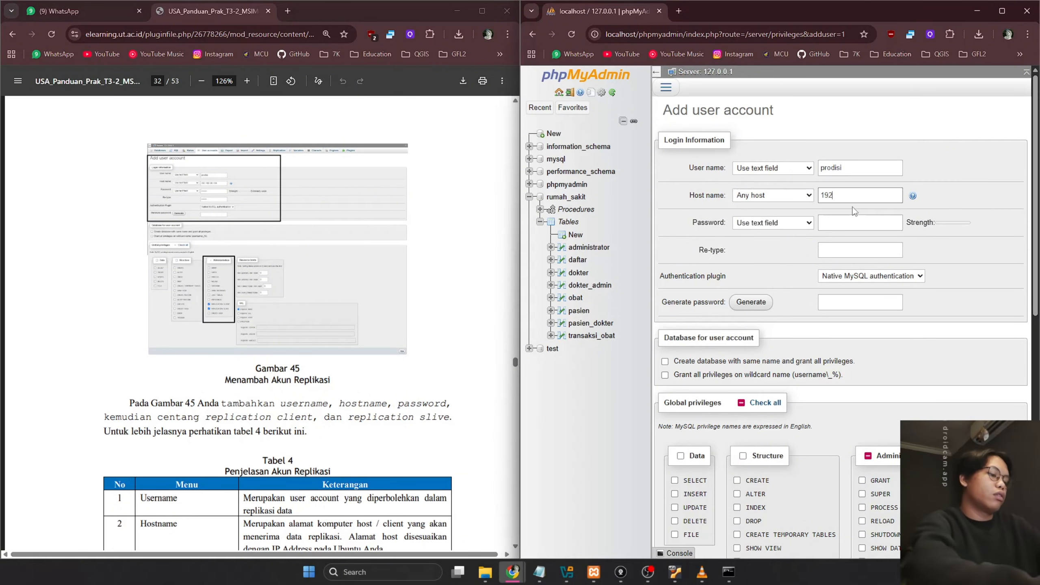
pyautogui.write('.168.')
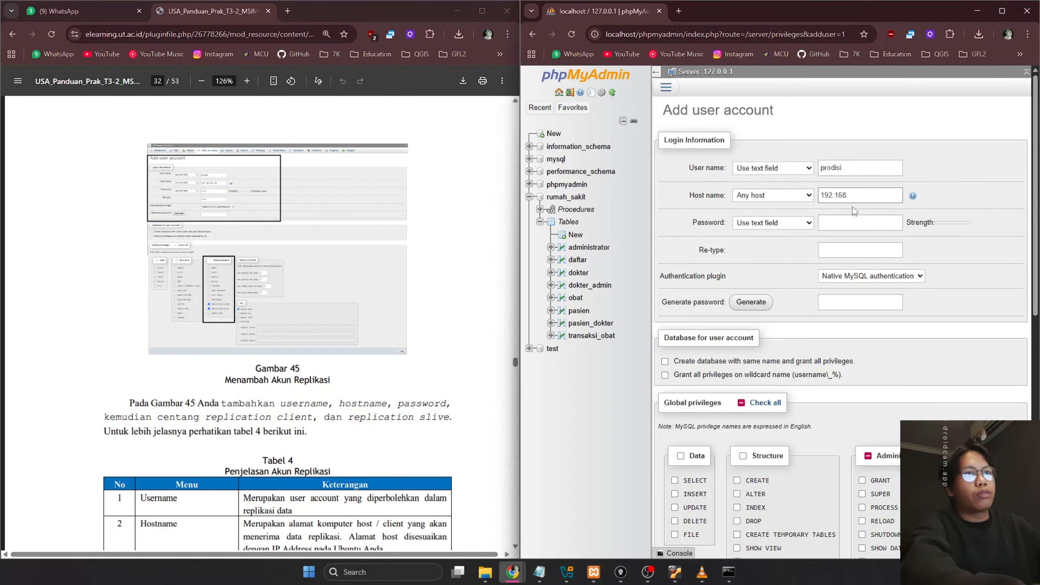
pyautogui.write('2018.20')
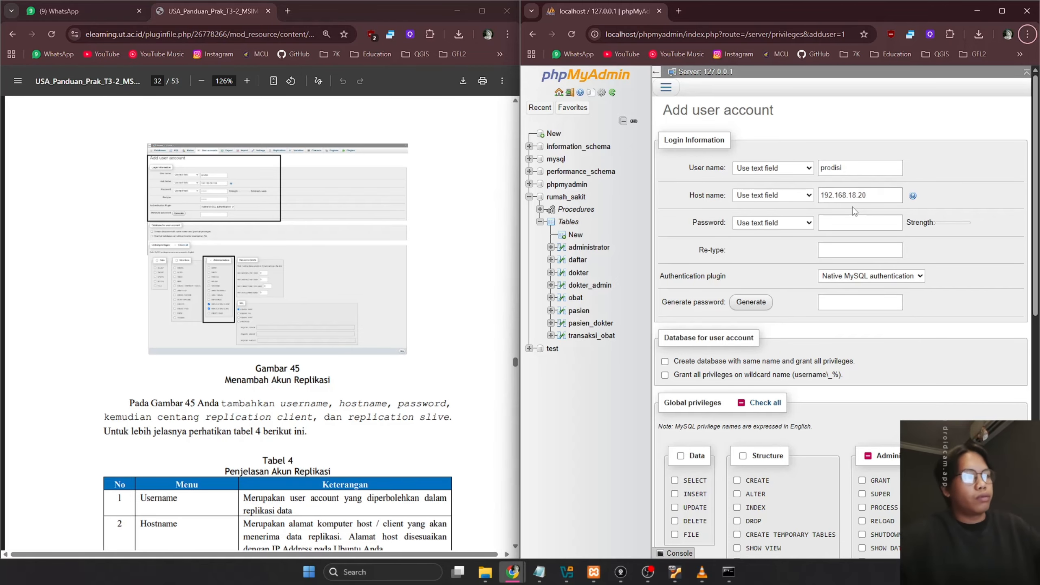
pyautogui.click(675, 572)
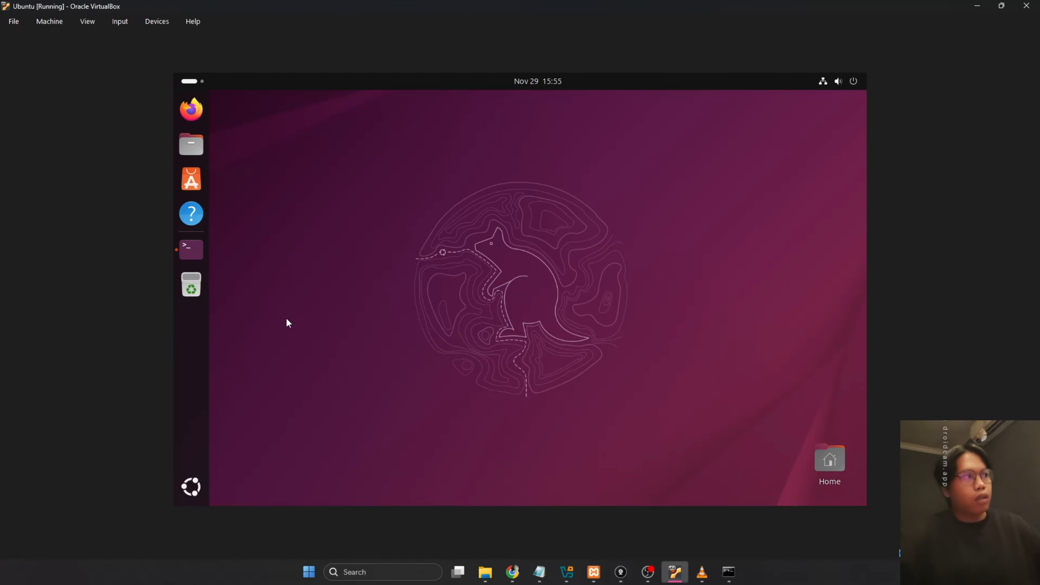
pyautogui.click(191, 250)
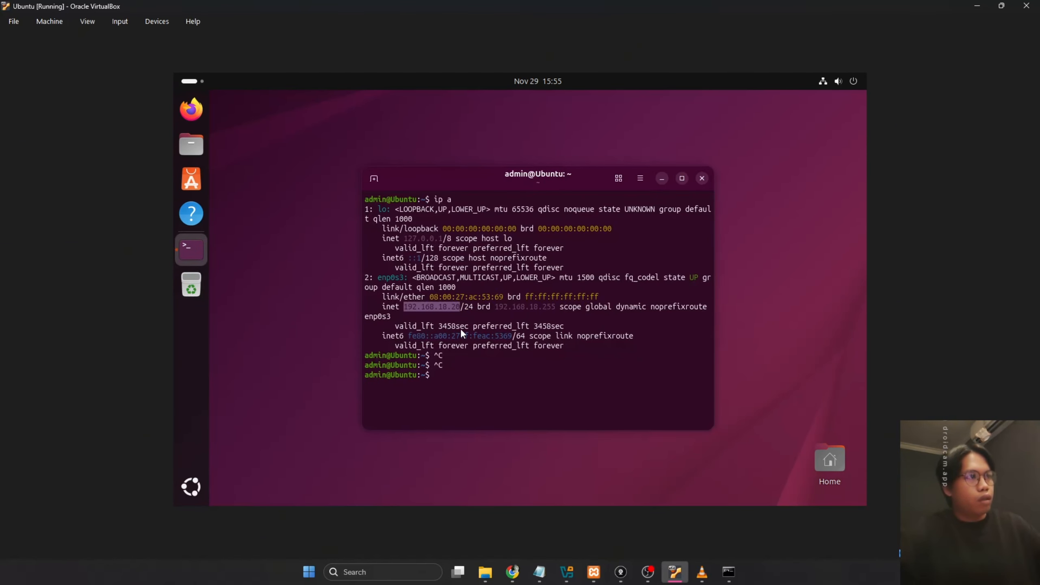
# Back in phpMyAdmin, enter and re-type the new account's password
pyautogui.click(1001, 5)
pyautogui.click(816, 222)
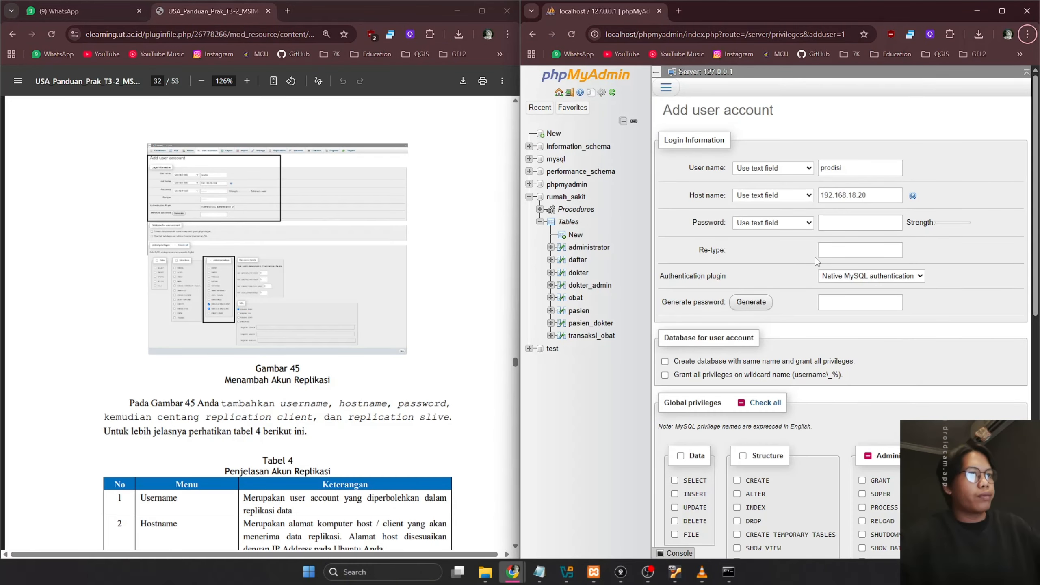
pyautogui.scroll(-1, 448, 300)
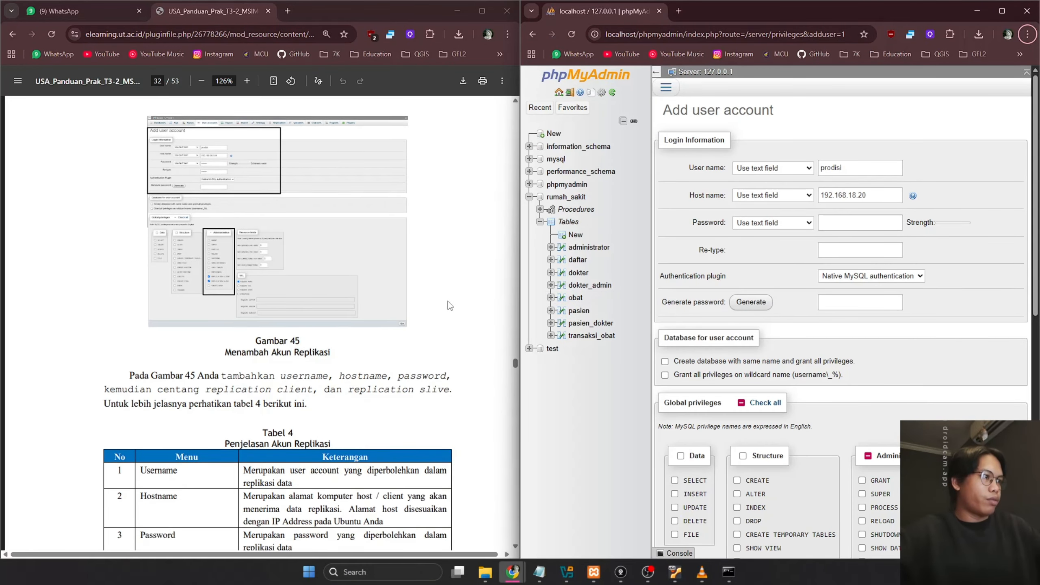
pyautogui.scroll(-5, 447, 300)
pyautogui.doubleClick(830, 167)
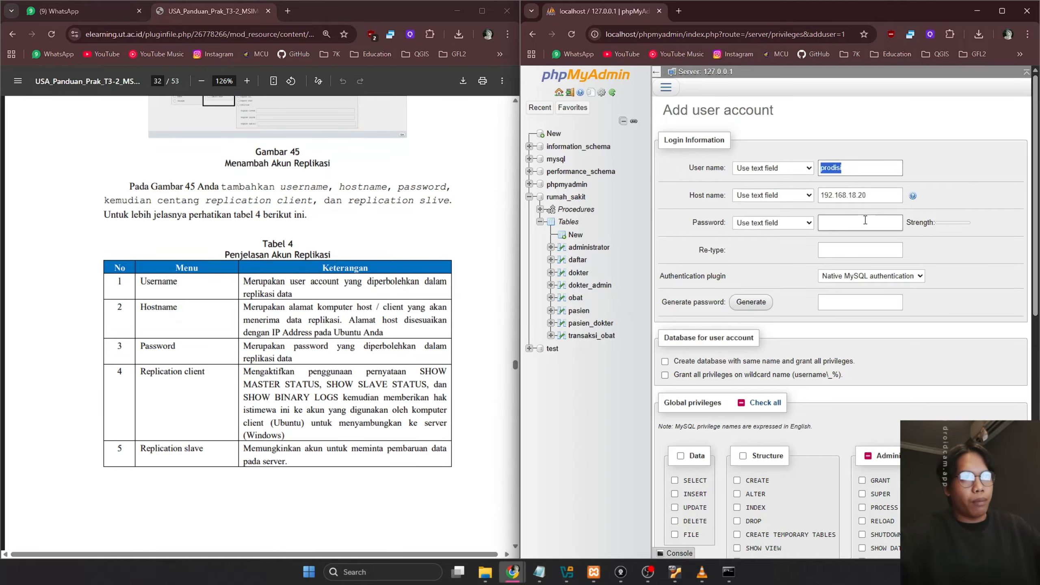
pyautogui.click(865, 220)
pyautogui.press('Tab')
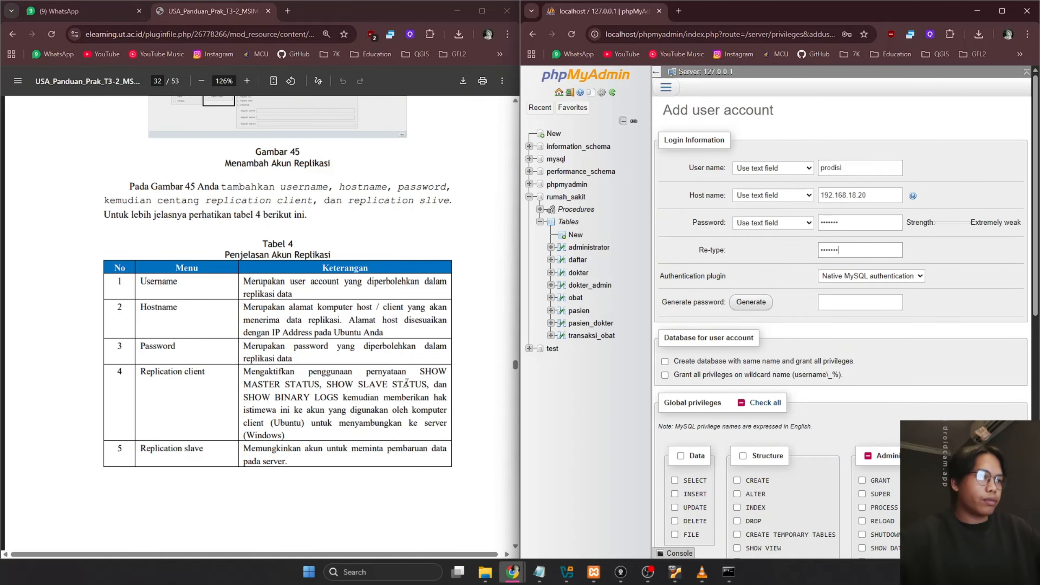
# Scroll the form past the ticked REPLICATION privileges while consulting the PDF guide
pyautogui.click(478, 309)
pyautogui.scroll(-7, 478, 309)
pyautogui.scroll(12, 478, 309)
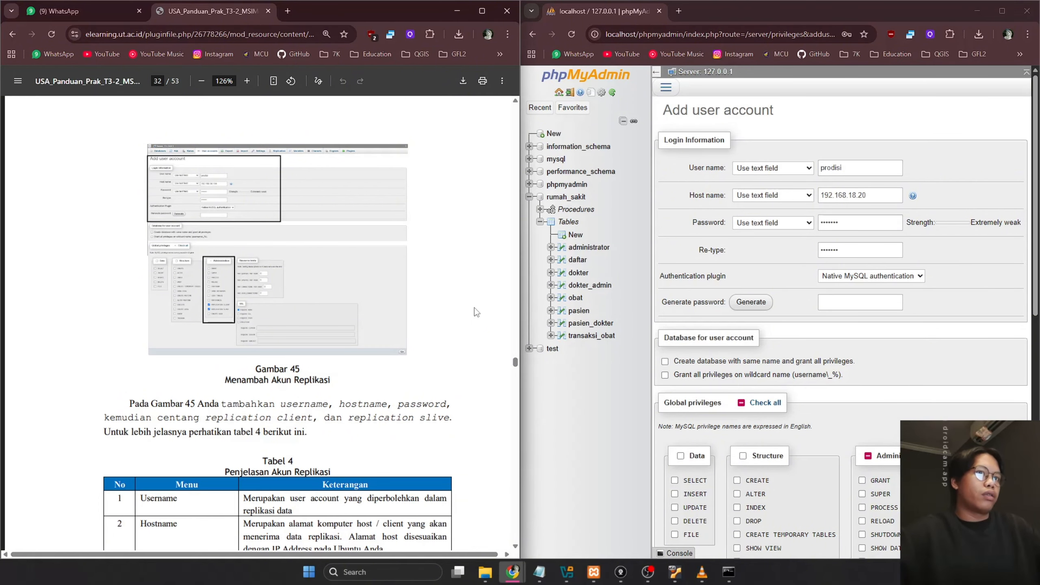
pyautogui.scroll(-12, 476, 312)
pyautogui.scroll(-10, 867, 389)
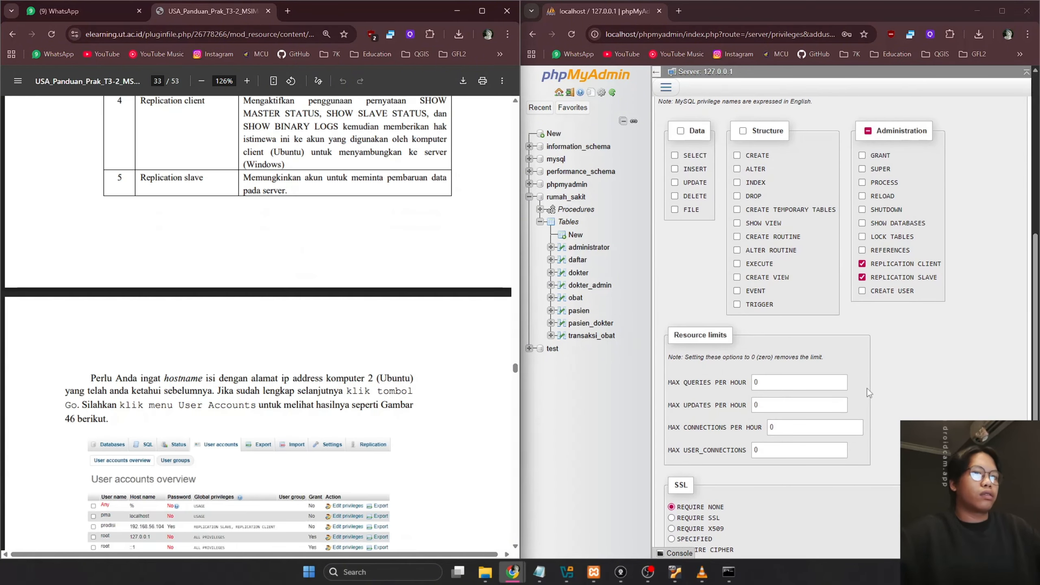
pyautogui.scroll(-1, 866, 392)
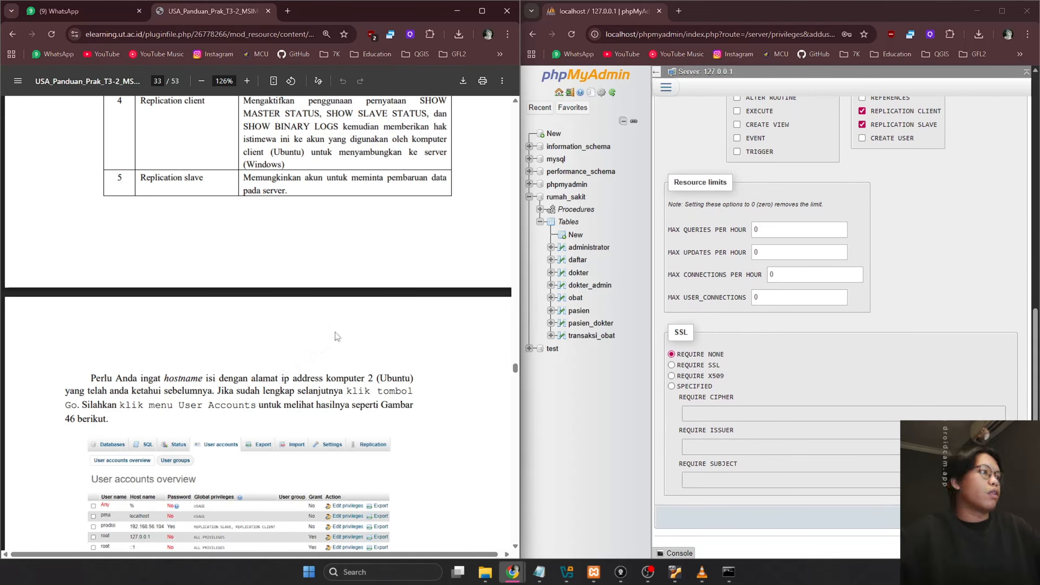
pyautogui.scroll(-1, 335, 335)
pyautogui.scroll(-5, 335, 335)
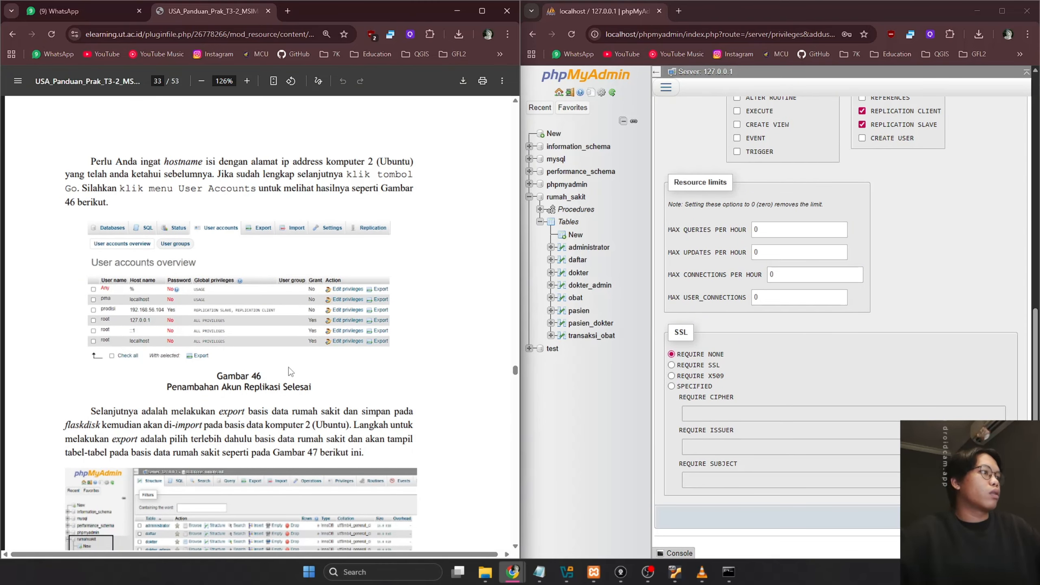
pyautogui.scroll(3, 289, 368)
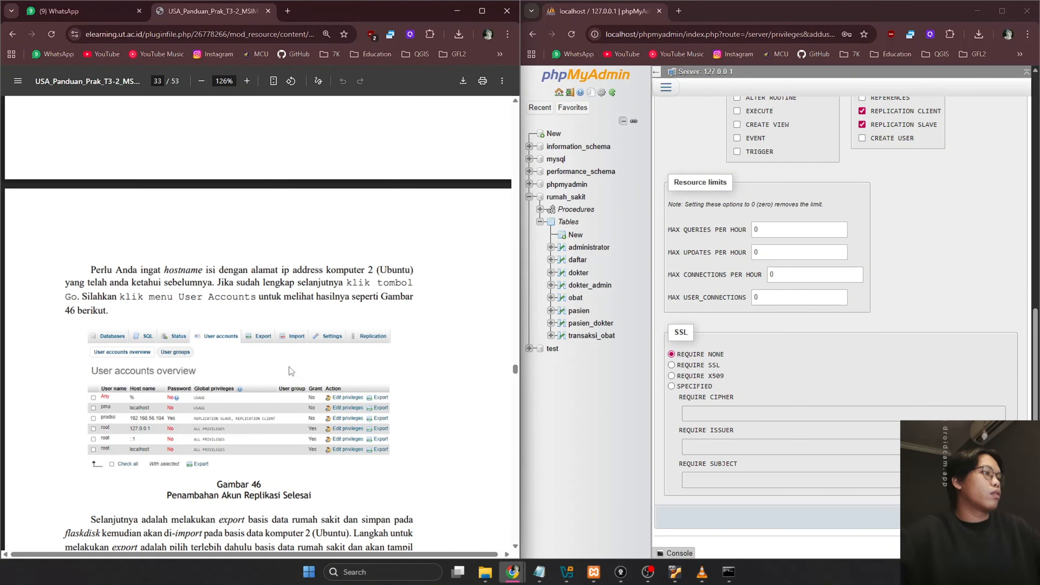
pyautogui.scroll(-3, 289, 367)
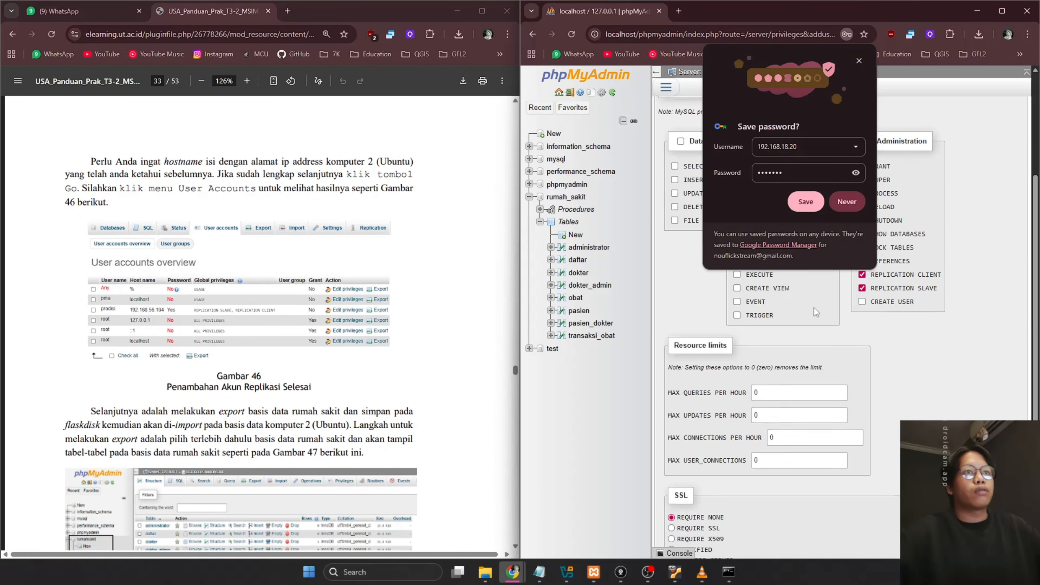
# Decline saving the password in the browser
pyautogui.click(846, 201)
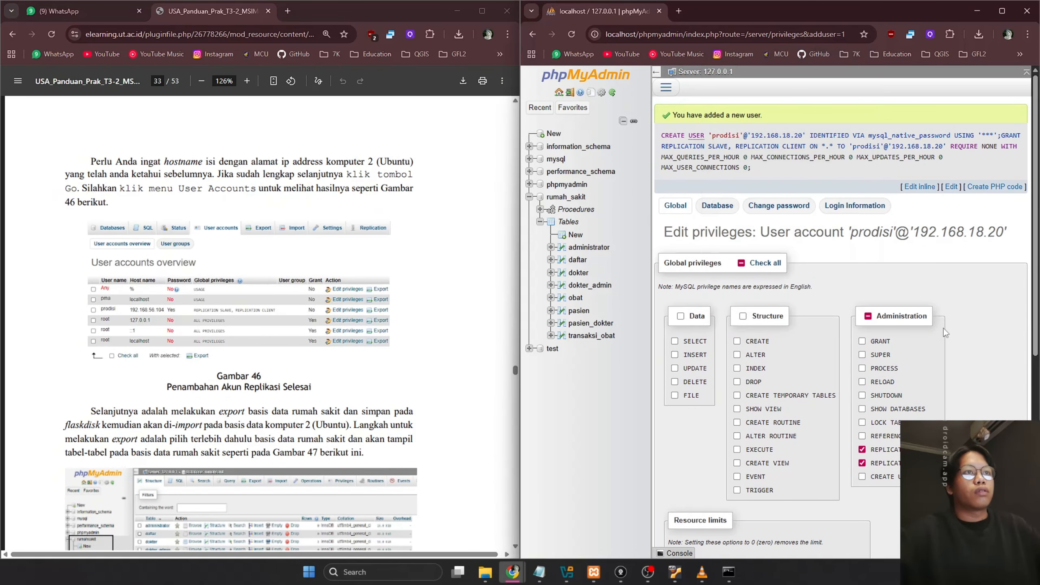
pyautogui.scroll(-8, 965, 320)
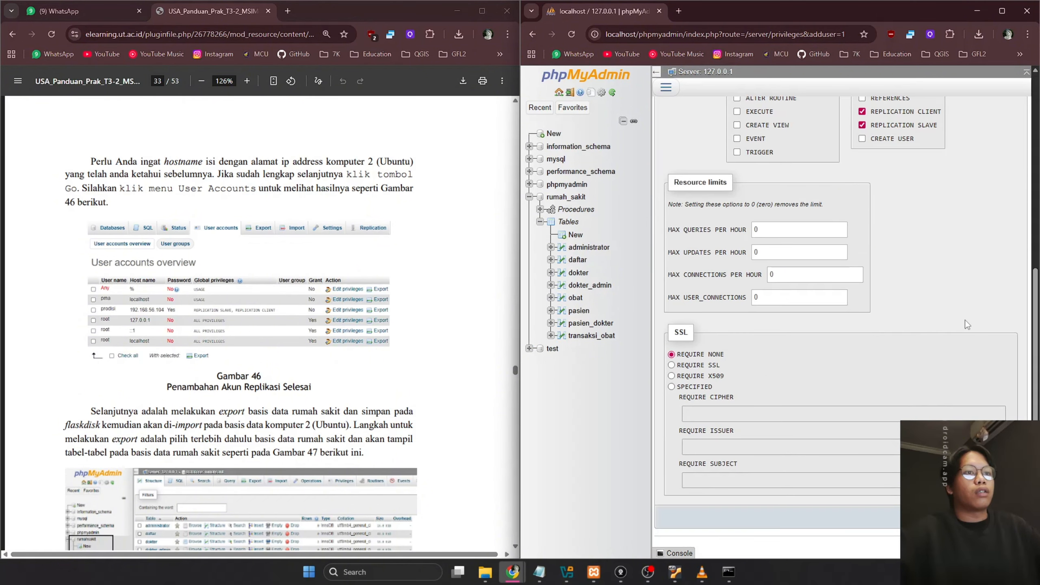
pyautogui.scroll(8, 965, 320)
# Check the User accounts overview for the new replication account on host 192.168.18.20
pyautogui.click(666, 87)
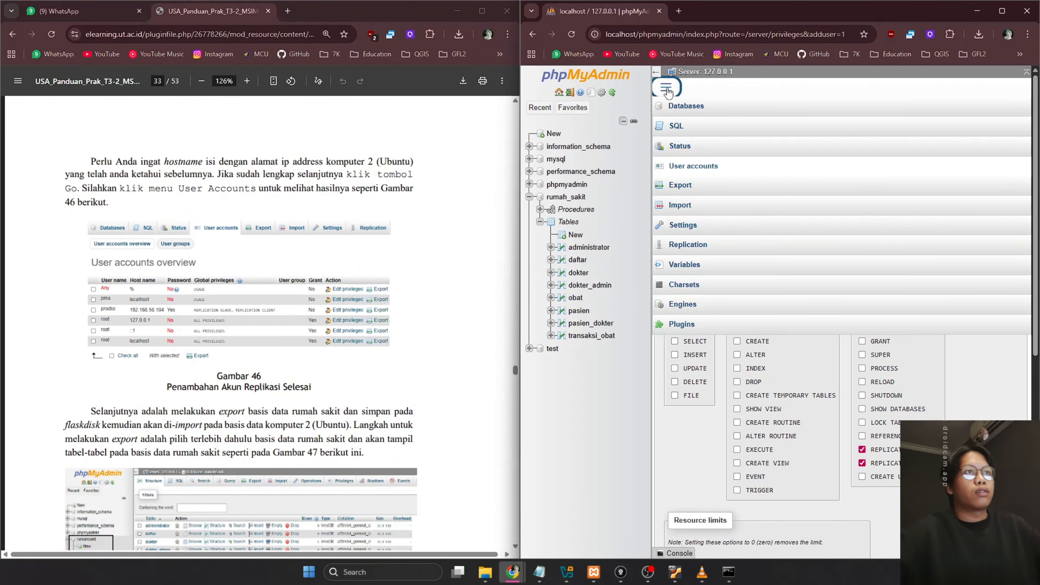
pyautogui.click(690, 167)
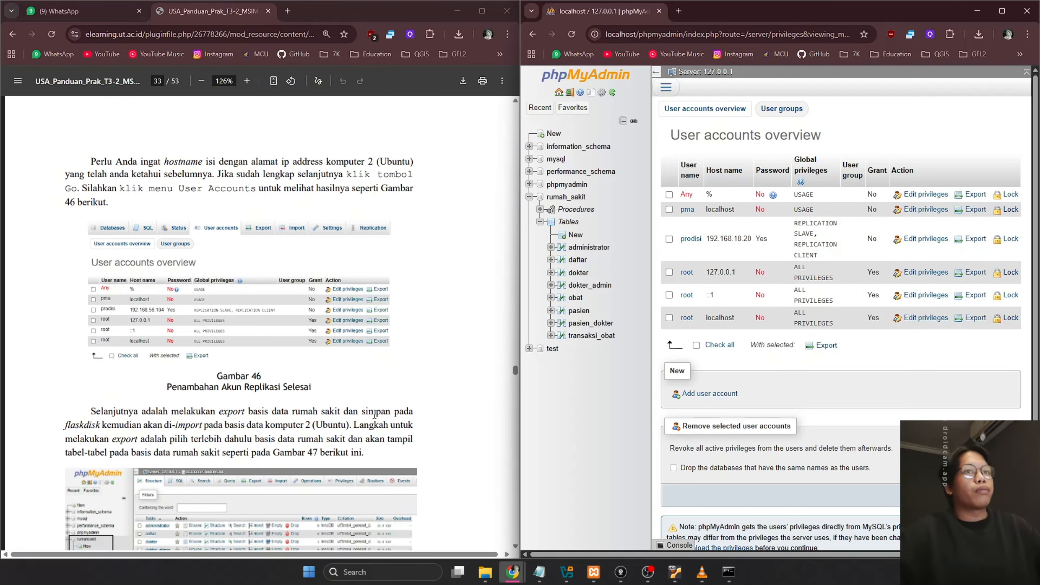
pyautogui.scroll(-5, 453, 351)
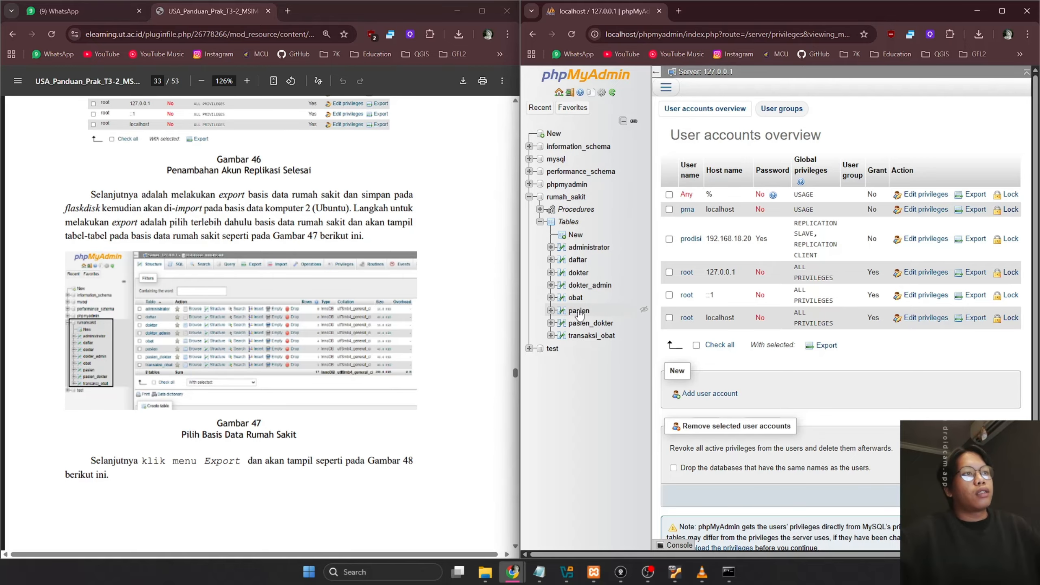
pyautogui.scroll(-5, 329, 306)
pyautogui.scroll(5, 329, 303)
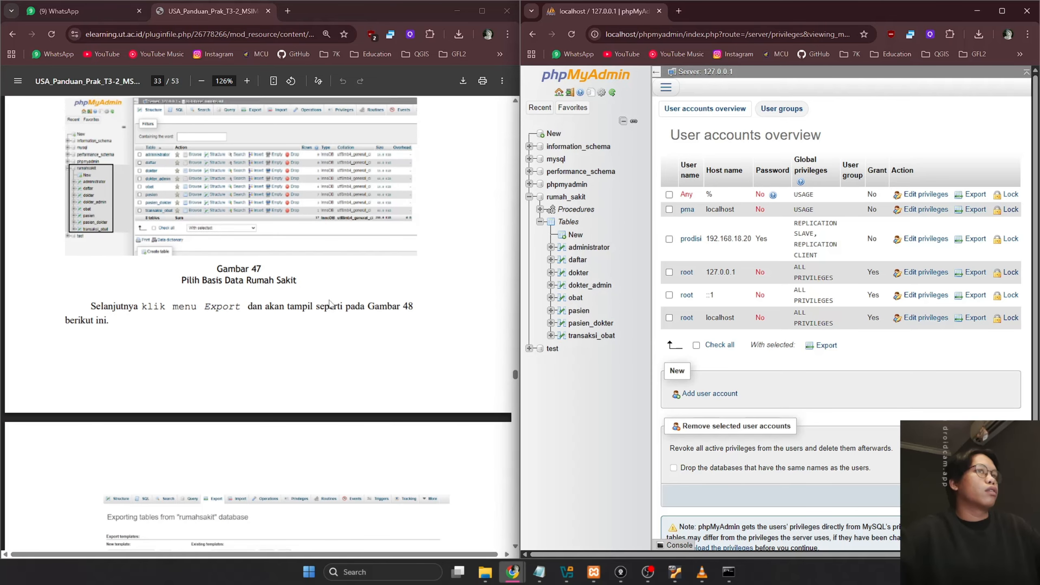
pyautogui.scroll(-9, 329, 301)
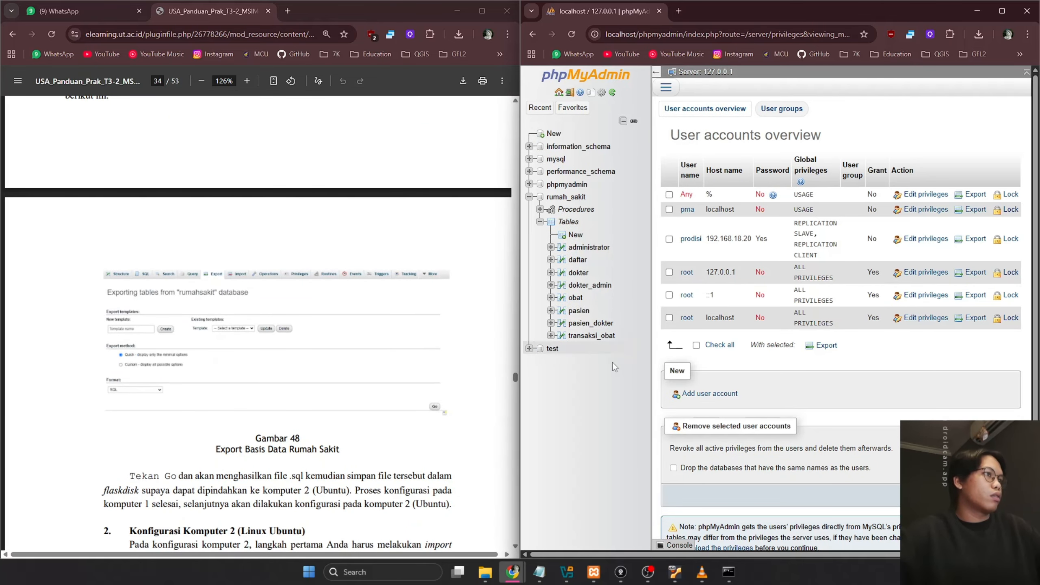
# Go to the rumah_sakit database's Export page and check the lab guide's export settings
pyautogui.click(573, 199)
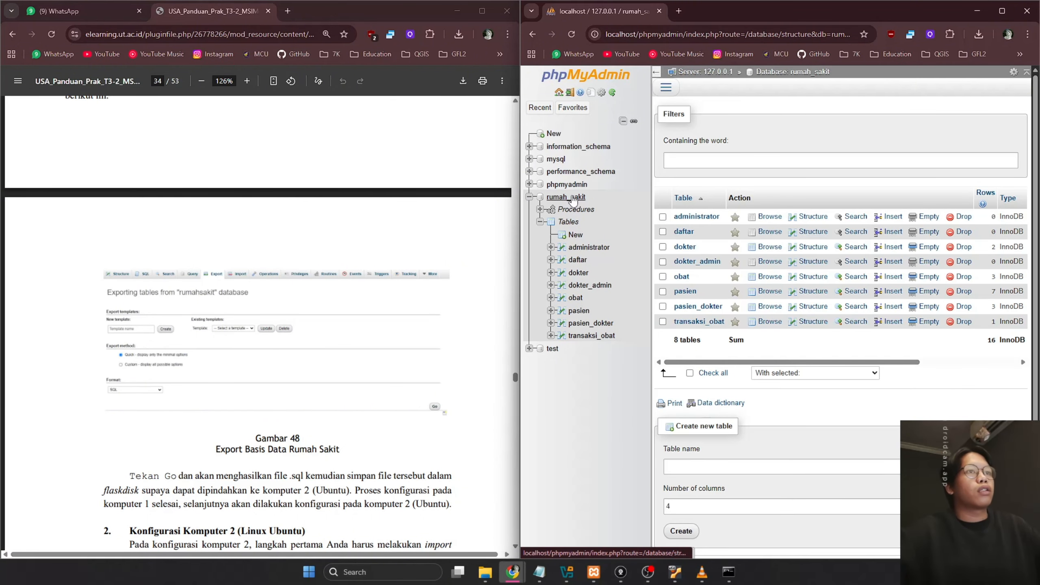
pyautogui.click(677, 92)
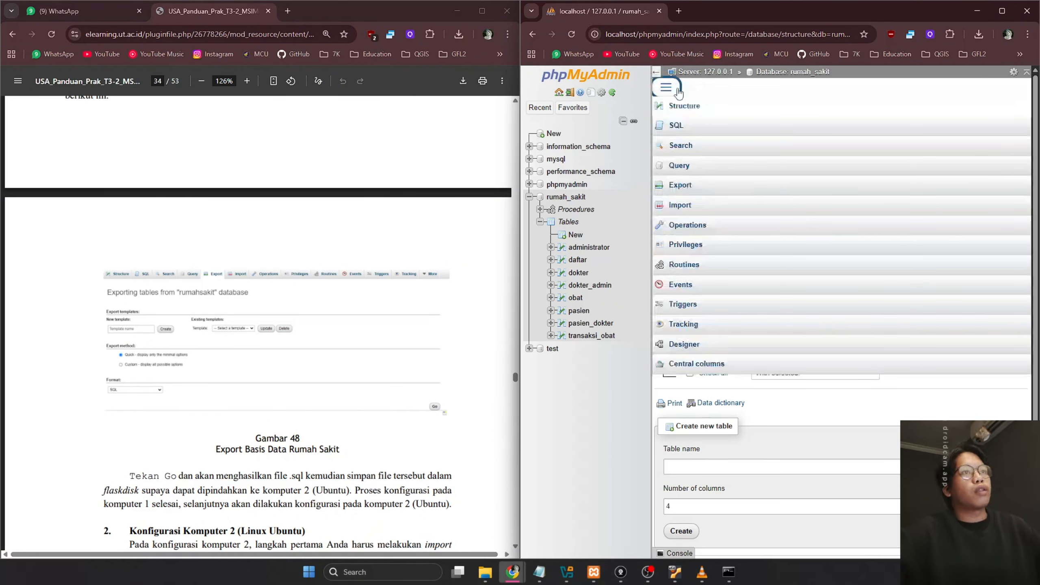
pyautogui.click(686, 184)
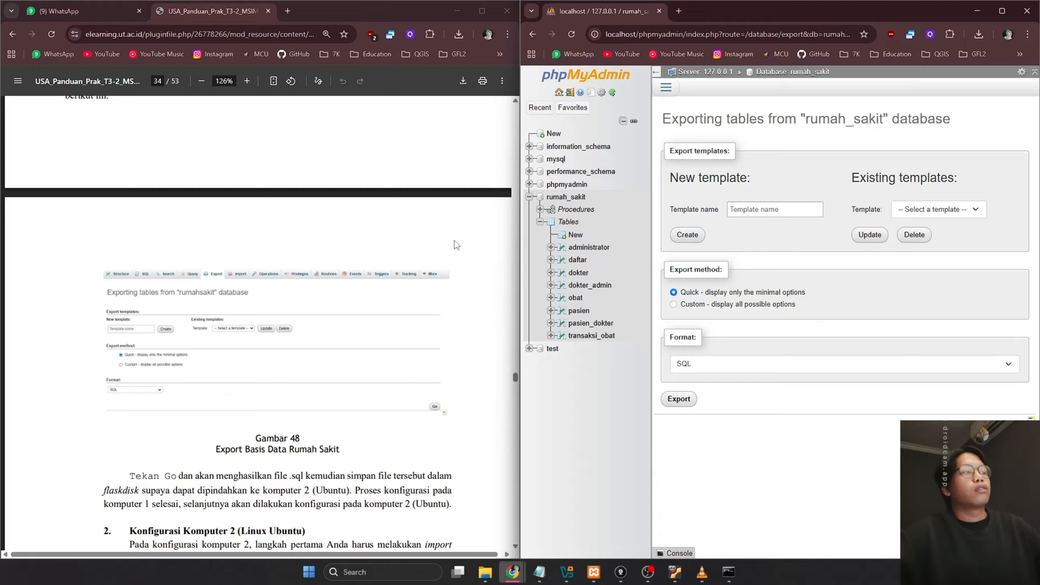
pyautogui.click(377, 228)
pyautogui.scroll(-9, 378, 228)
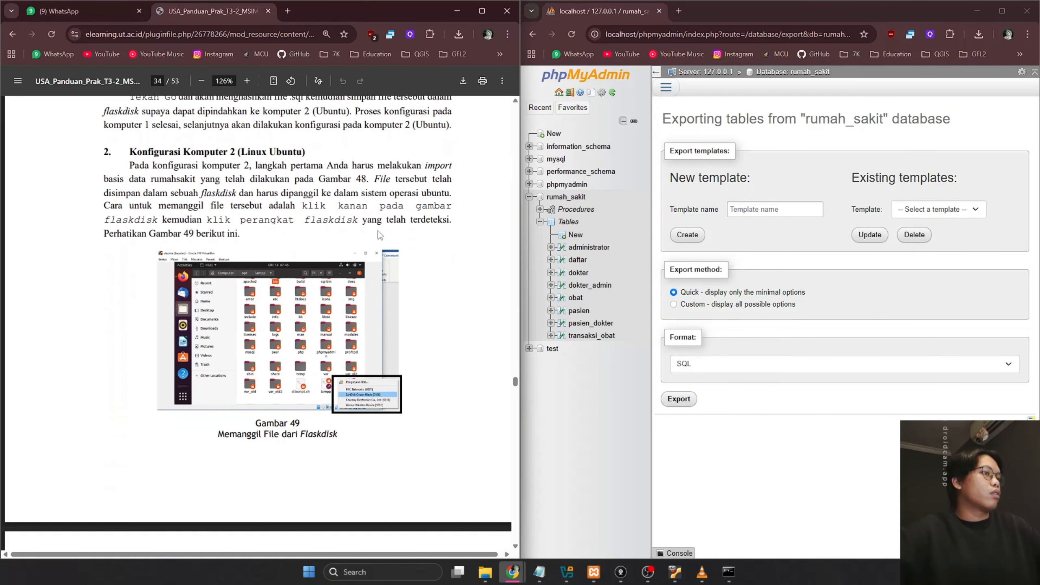
pyautogui.scroll(-8, 380, 234)
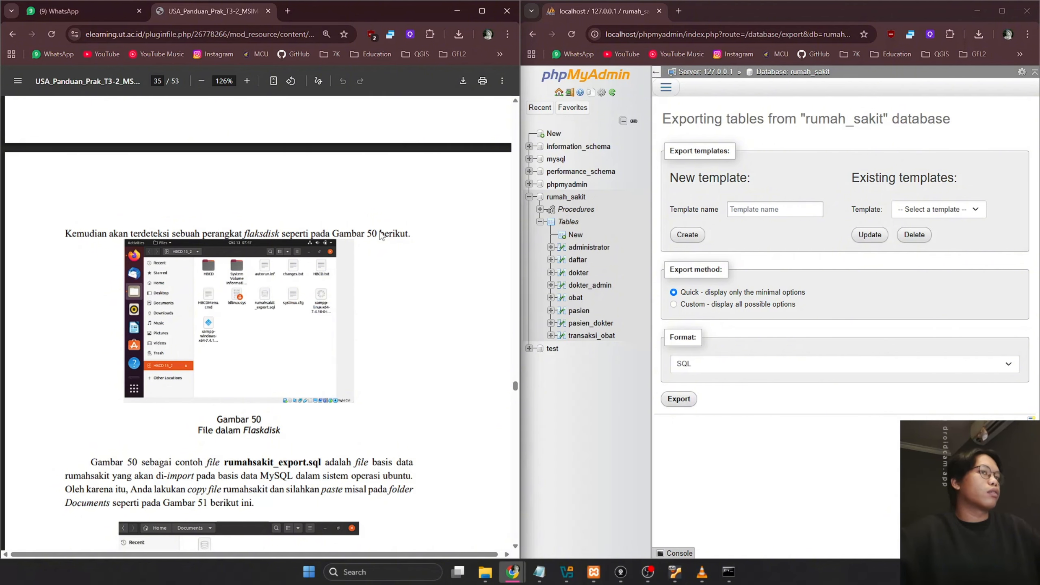
pyautogui.scroll(-7, 380, 235)
pyautogui.scroll(1, 379, 231)
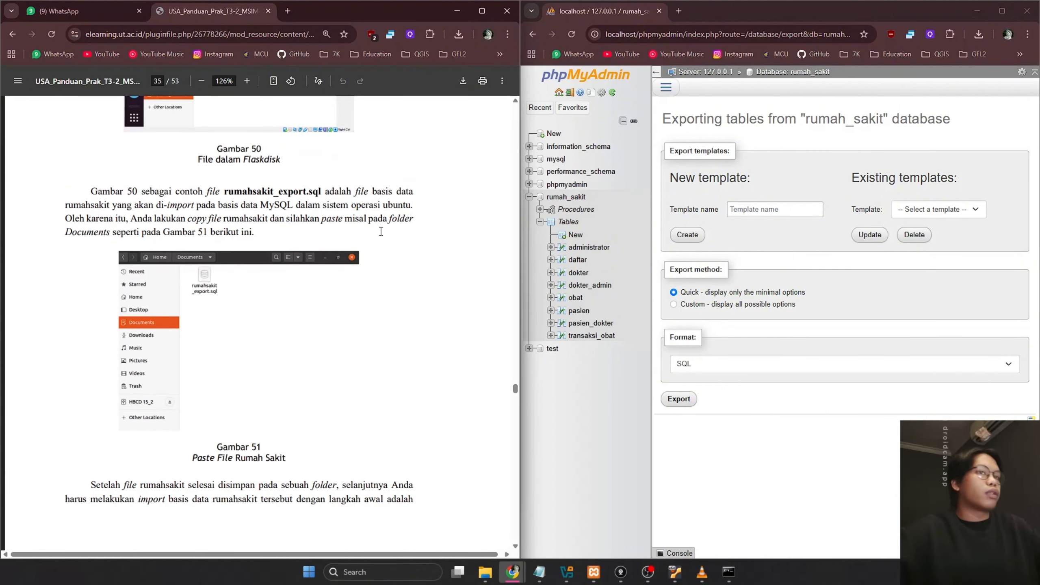
pyautogui.scroll(12, 380, 233)
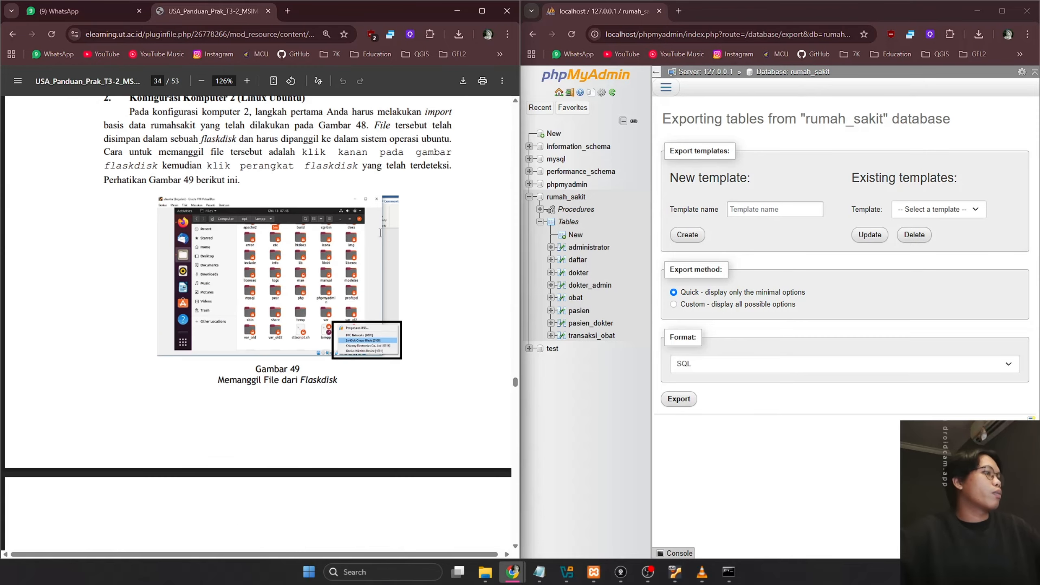
pyautogui.scroll(7, 378, 234)
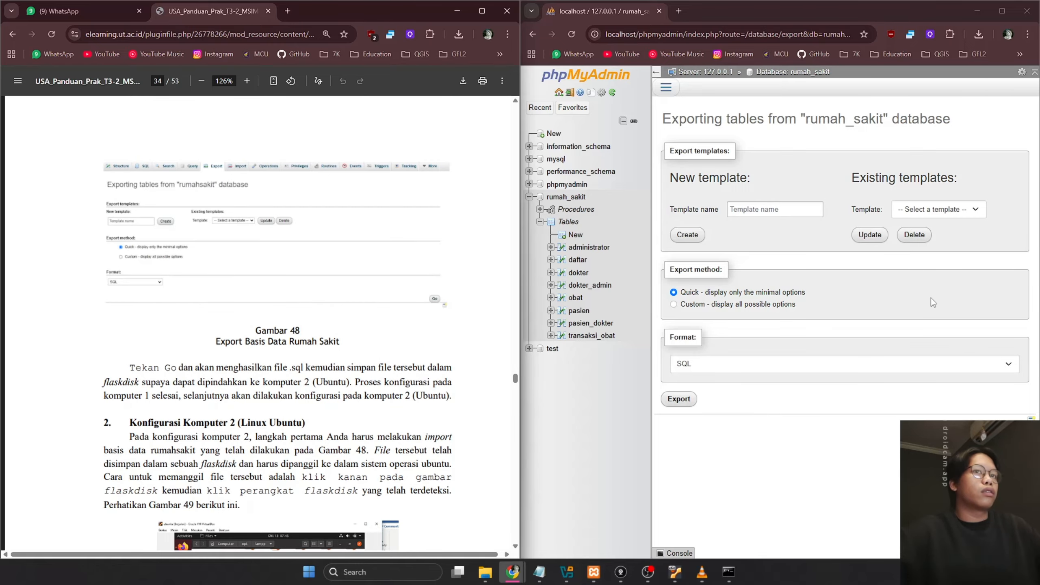
# Run the Quick SQL export and save the file as rumah_sakit.sql
pyautogui.click(678, 399)
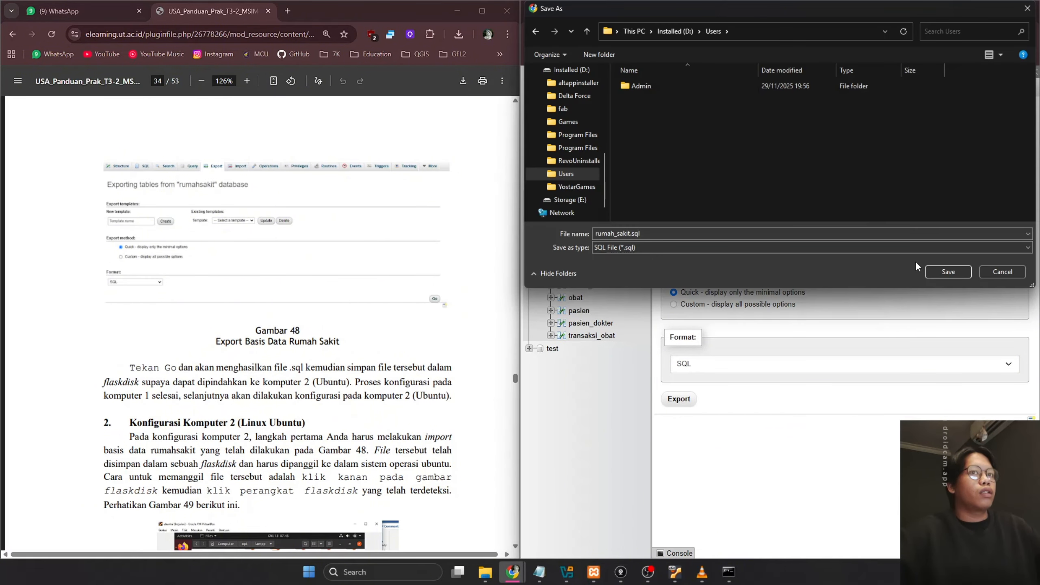
pyautogui.click(944, 271)
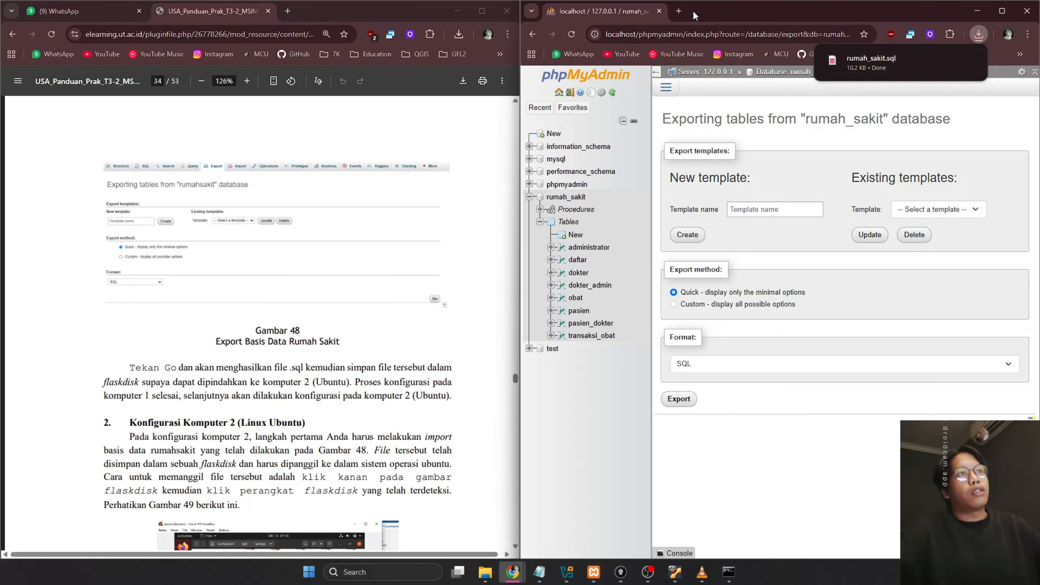
pyautogui.click(679, 11)
# Search Google for 'temp sh' and go to the Temp.sh file upload site
pyautogui.click(676, 34)
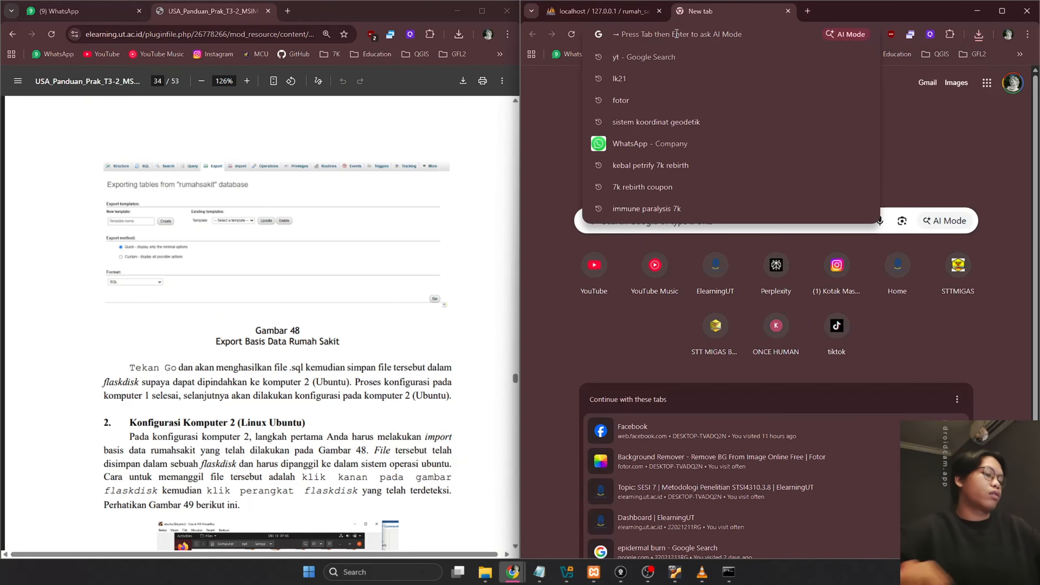
pyautogui.write('clou')
pyautogui.press('BackSpace')
pyautogui.press('BackSpace')
pyautogui.press('BackSpace')
pyautogui.press('BackSpace')
pyautogui.press('BackSpace')
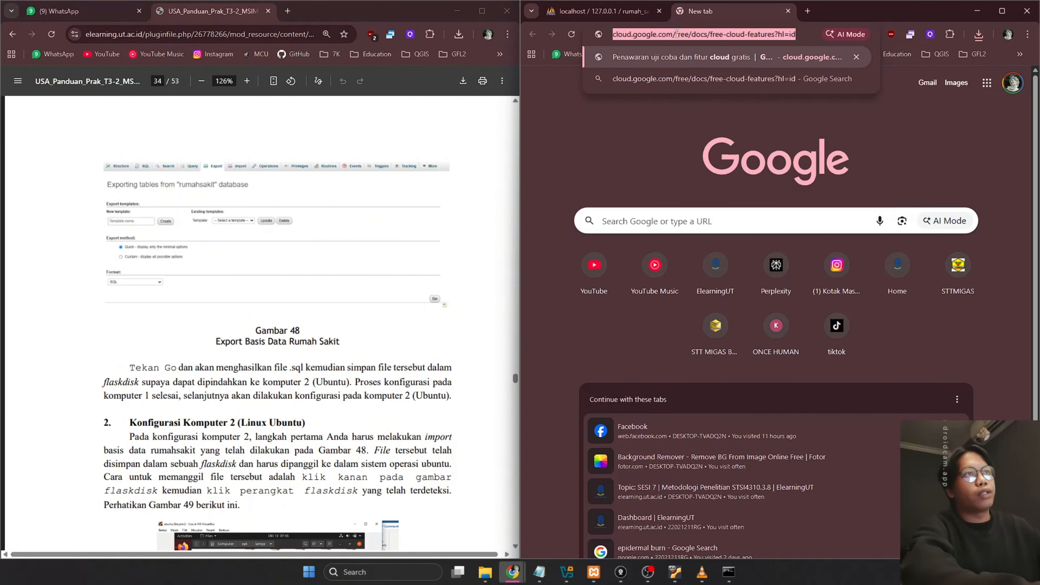
pyautogui.write('temp sh')
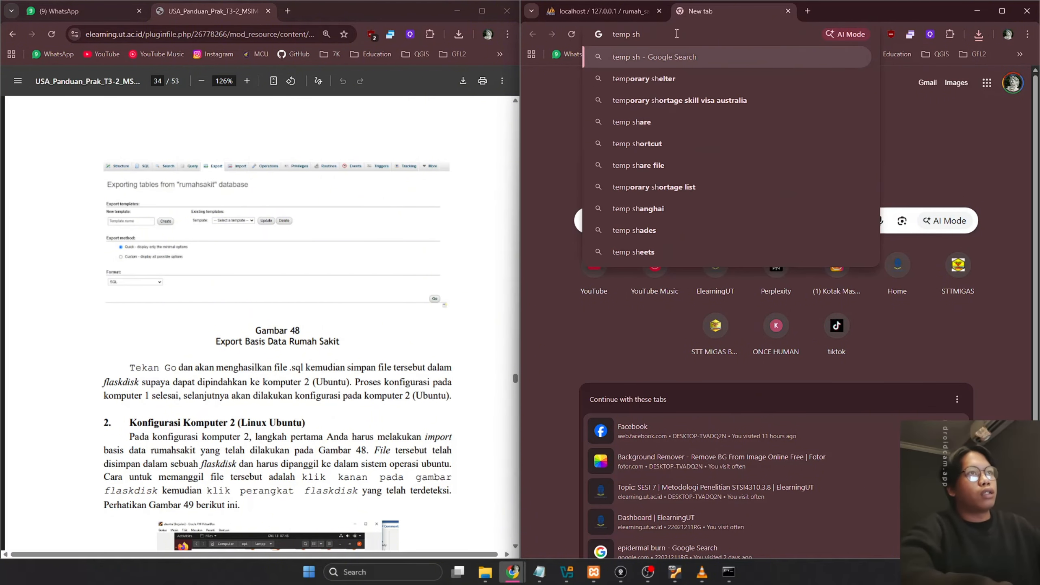
pyautogui.press('Return')
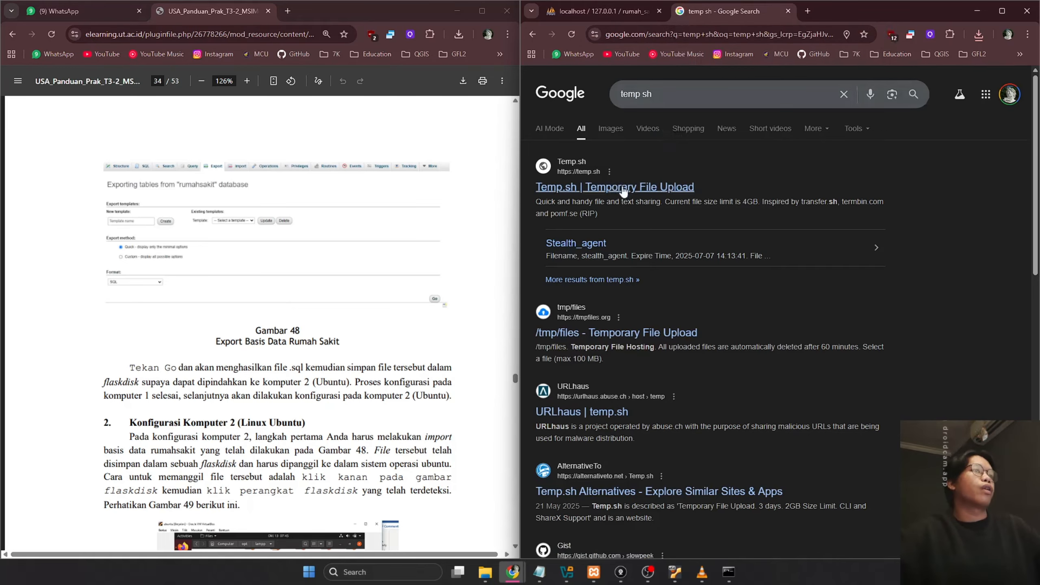
pyautogui.click(623, 192)
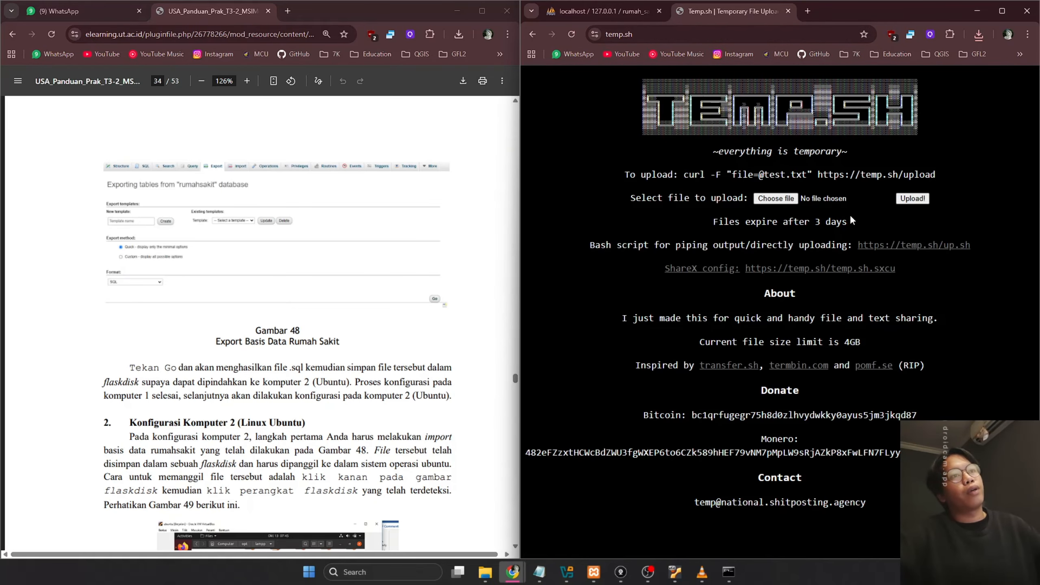
# Upload rumah_sakit.sql to temp.sh and select the returned download link
pyautogui.click(701, 193)
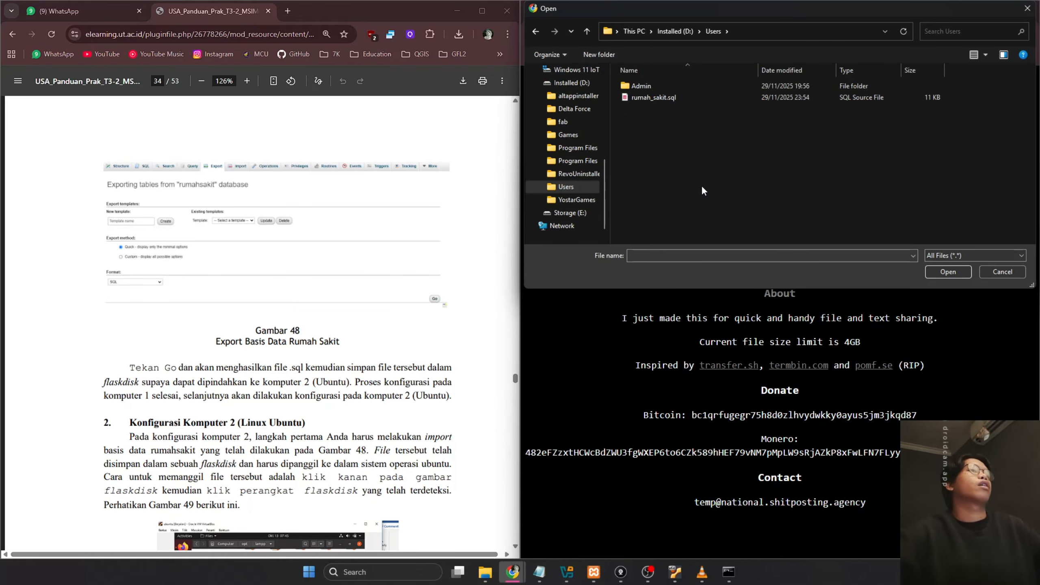
pyautogui.click(674, 101)
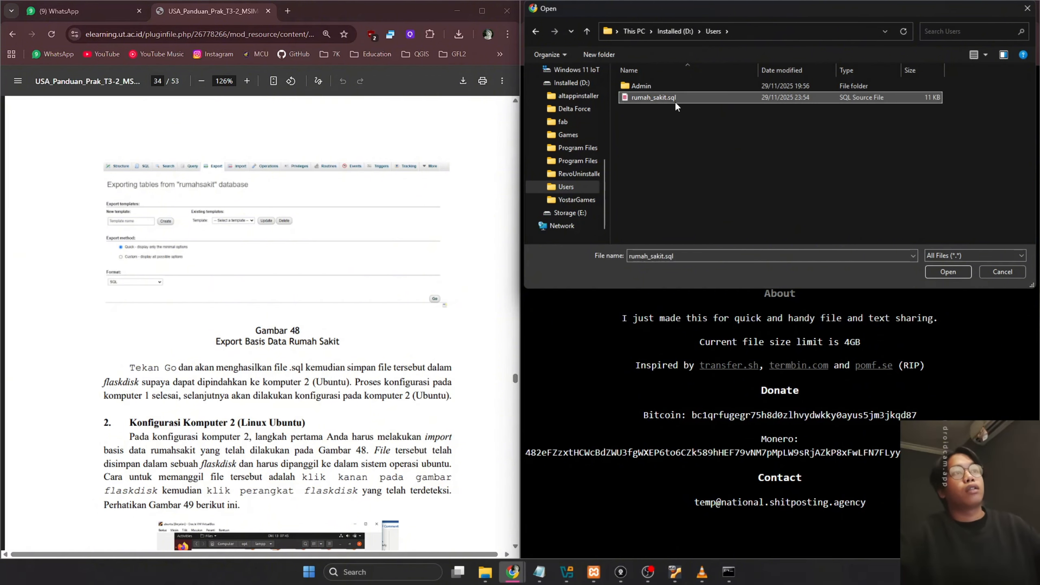
pyautogui.doubleClick(687, 97)
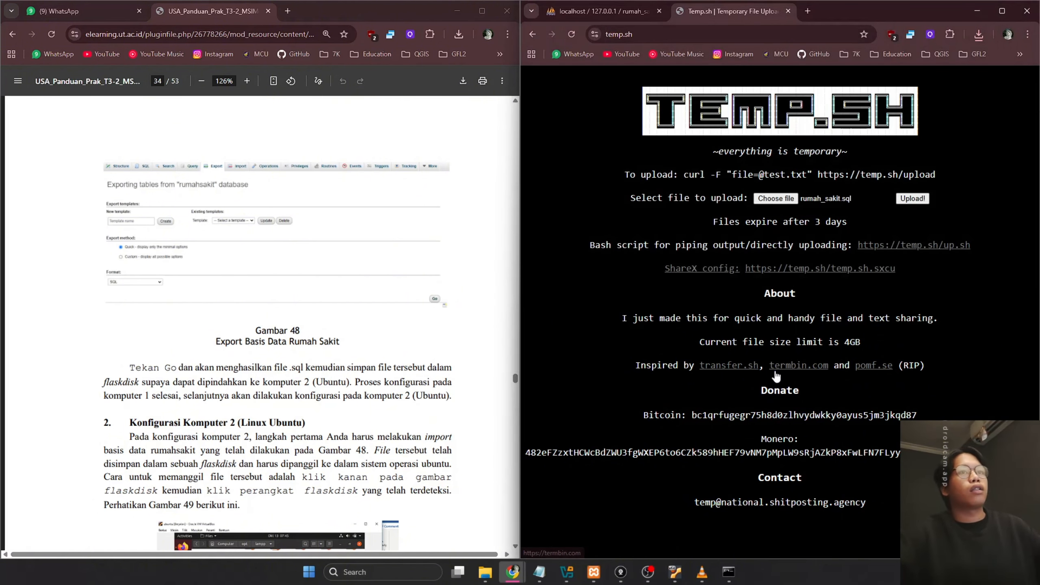
pyautogui.click(912, 198)
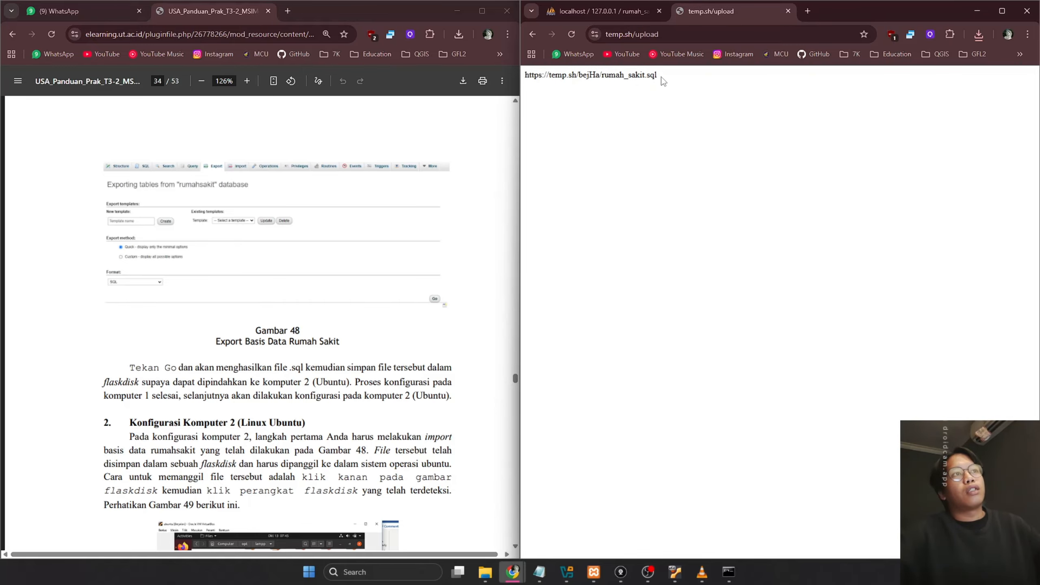
pyautogui.moveTo(662, 76); pyautogui.dragTo(508, 72)
pyautogui.hotkey('ctrl', 'c')
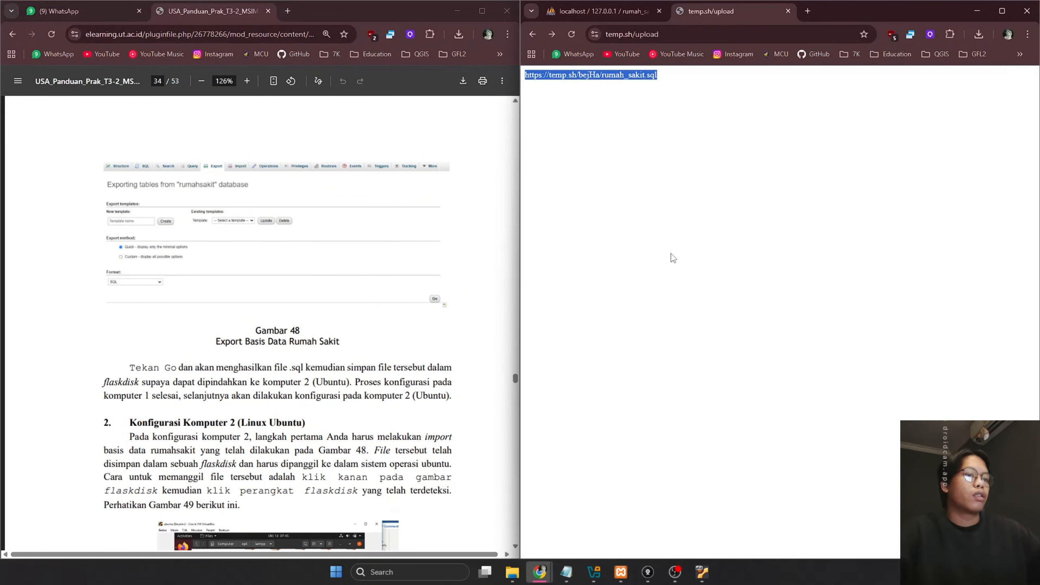
# Paste the temp.sh link into the Ubuntu VM's Firefox address bar and load it
pyautogui.click(702, 571)
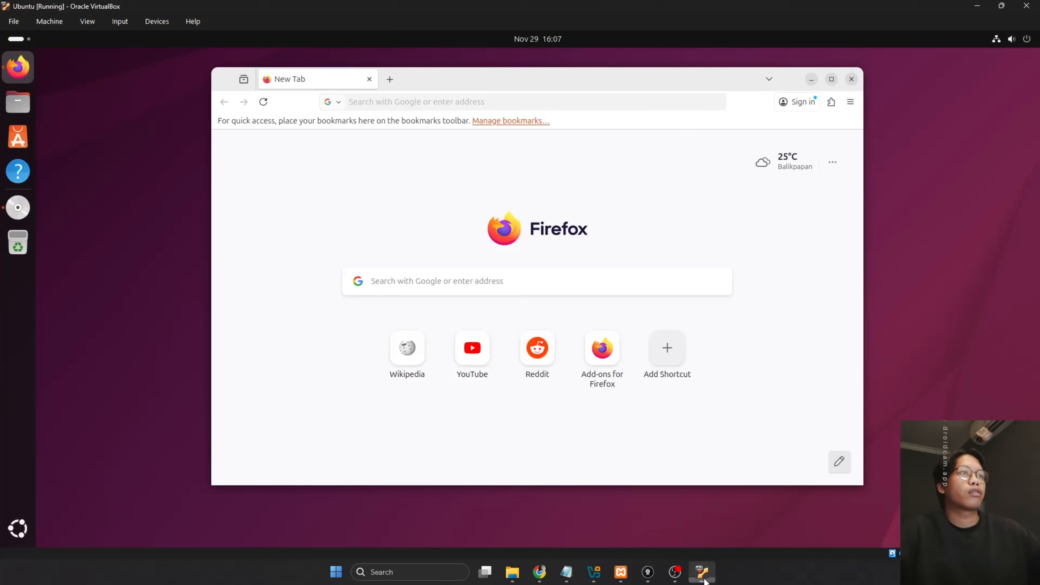
pyautogui.click(394, 103)
pyautogui.hotkey('ctrl', 'v')
pyautogui.press('Return')
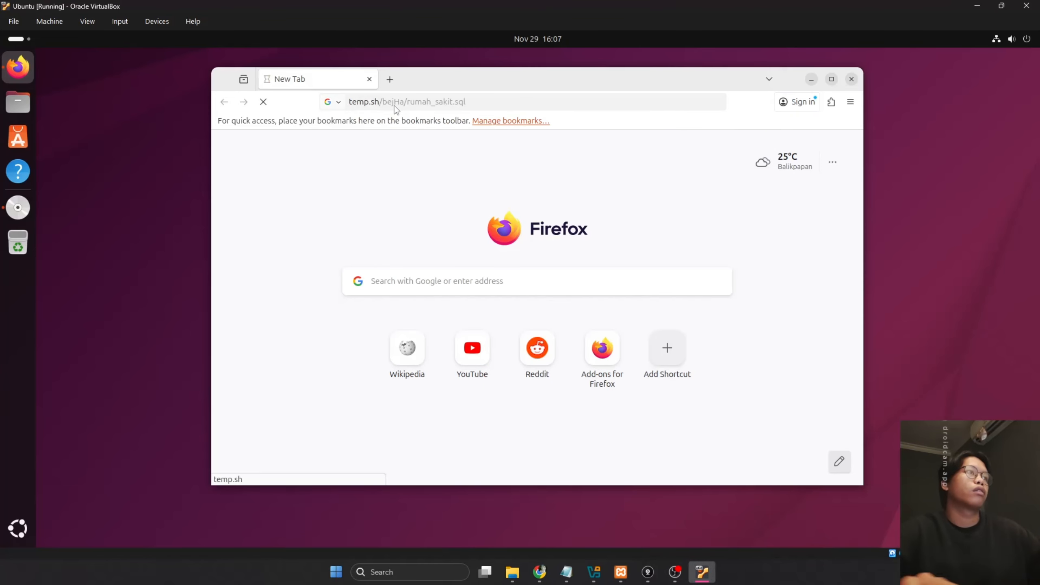
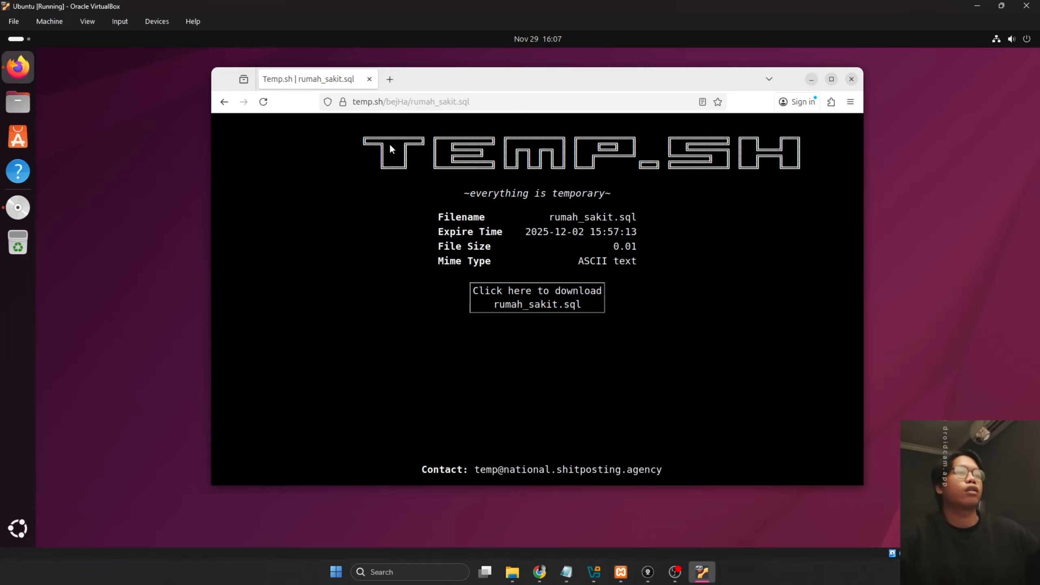
# Download rumah_sakit.sql from temp.sh in the VM's Firefox, then bring Chrome forward and shrink the VM window
pyautogui.click(521, 283)
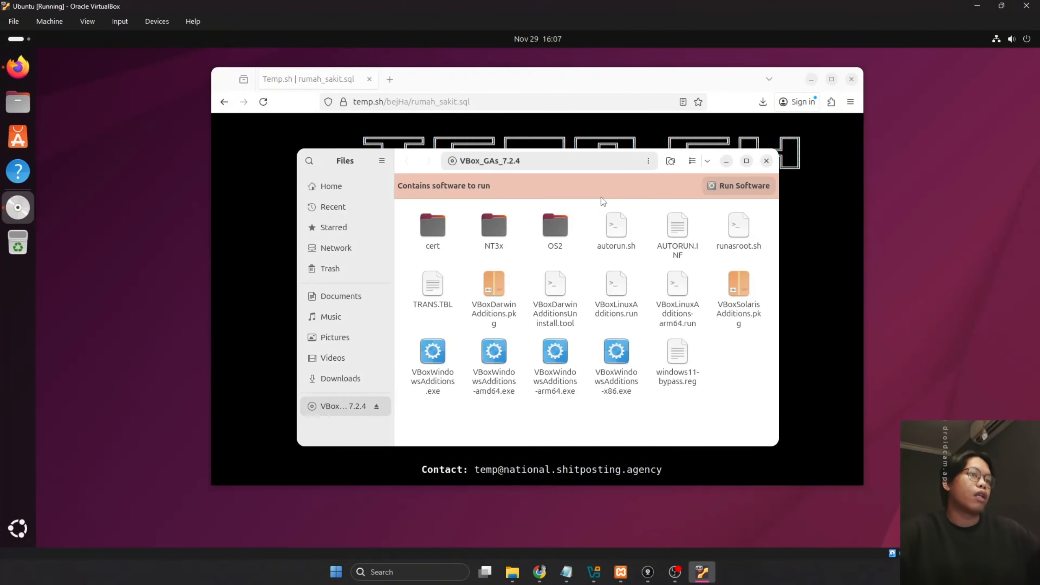
pyautogui.hotkey('alt', 'Tab')
pyautogui.moveTo(539, 571)
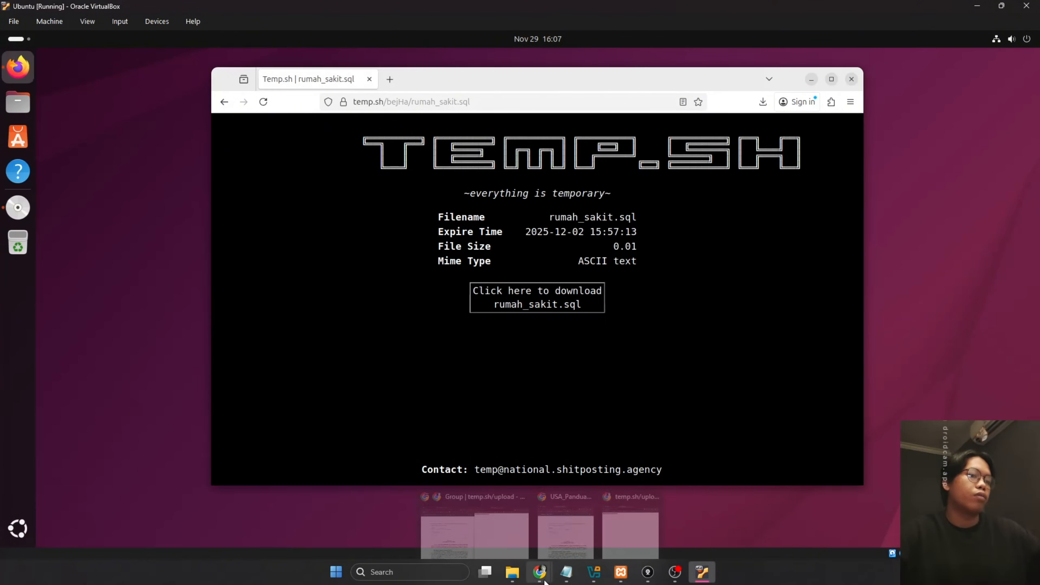
pyautogui.click(475, 516)
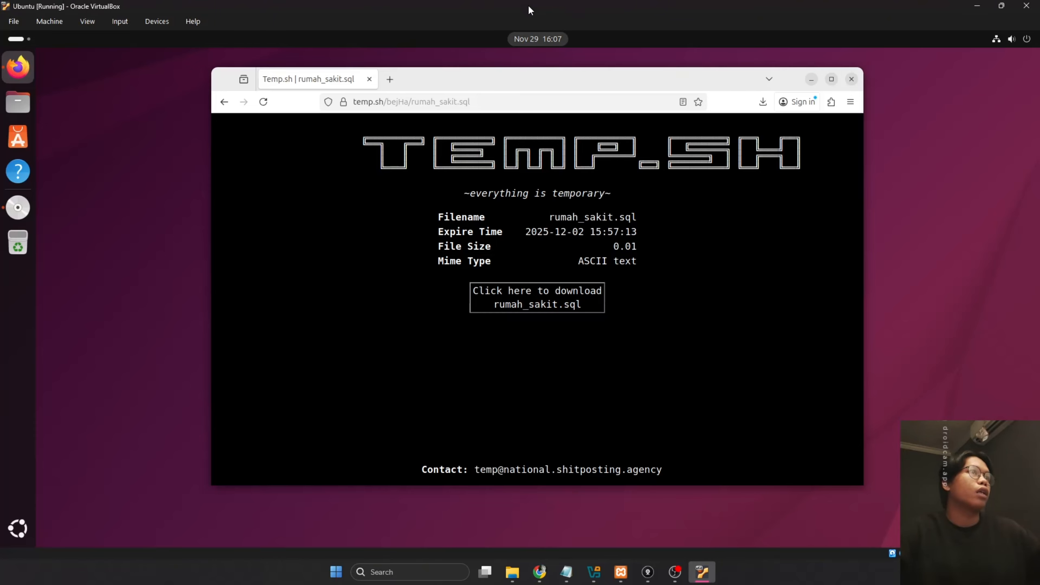
pyautogui.moveTo(528, 5); pyautogui.dragTo(767, 143)
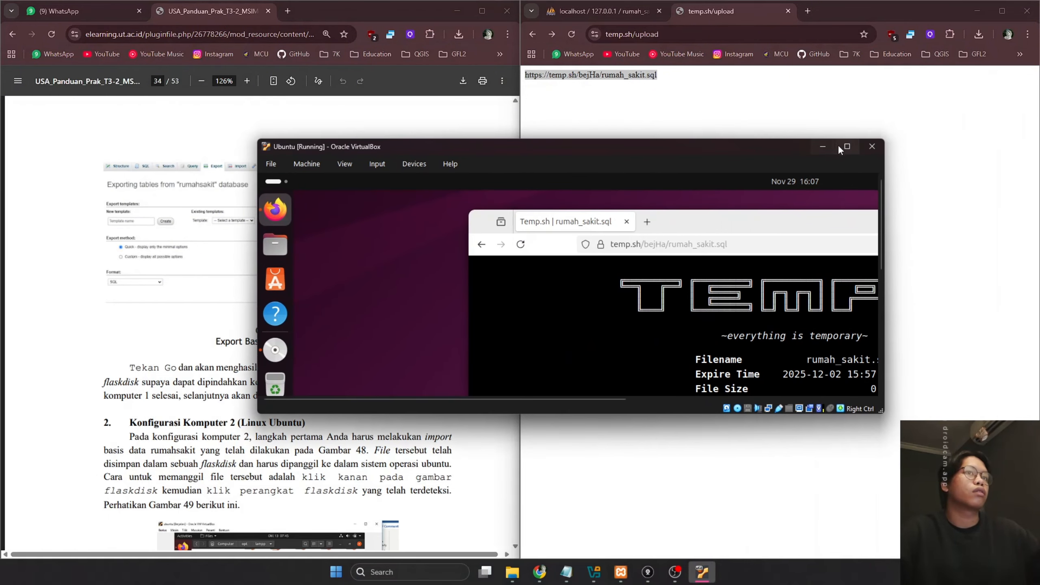
# Scroll the PDF guide to page 36 and select the 'cd /opt/lampp' command
pyautogui.click(822, 146)
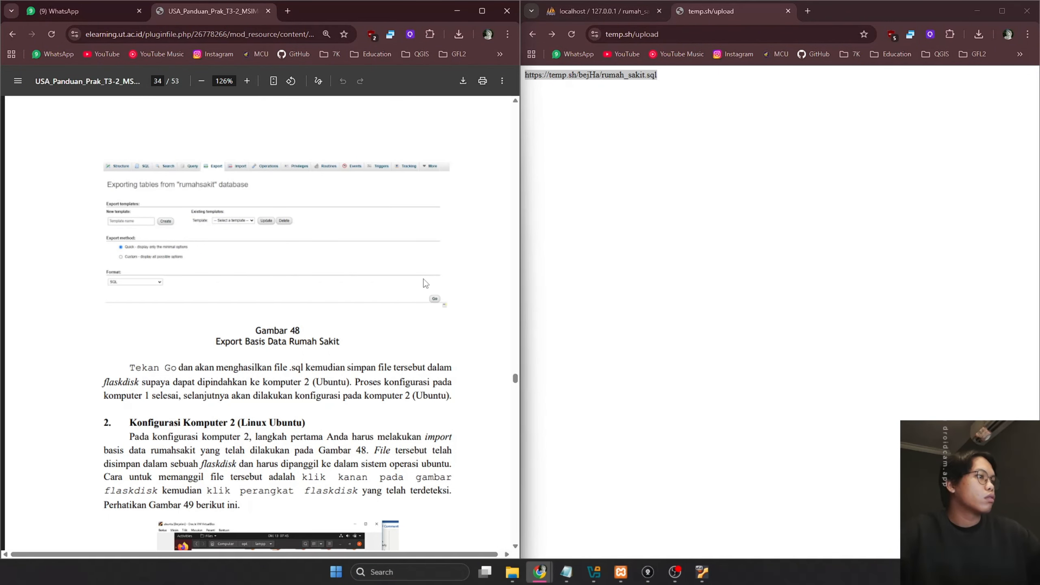
pyautogui.scroll(-6, 423, 280)
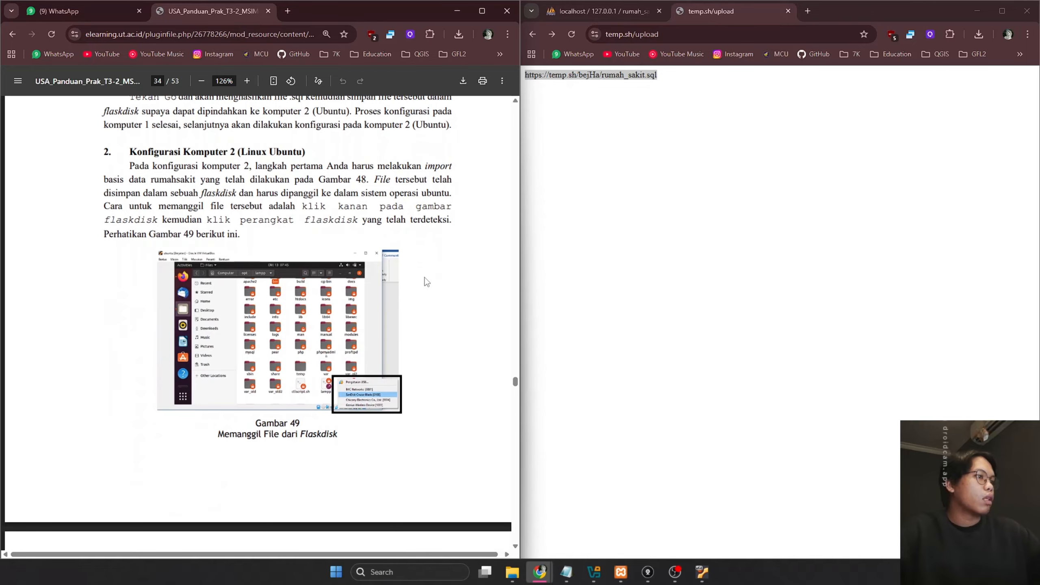
pyautogui.scroll(-8, 426, 280)
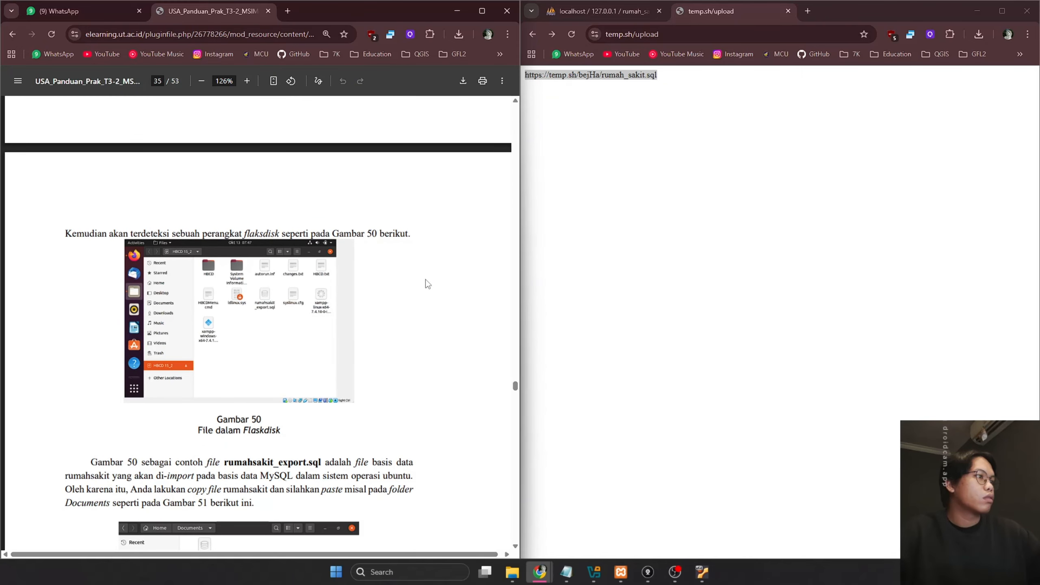
pyautogui.scroll(-5, 427, 282)
pyautogui.scroll(-7, 428, 279)
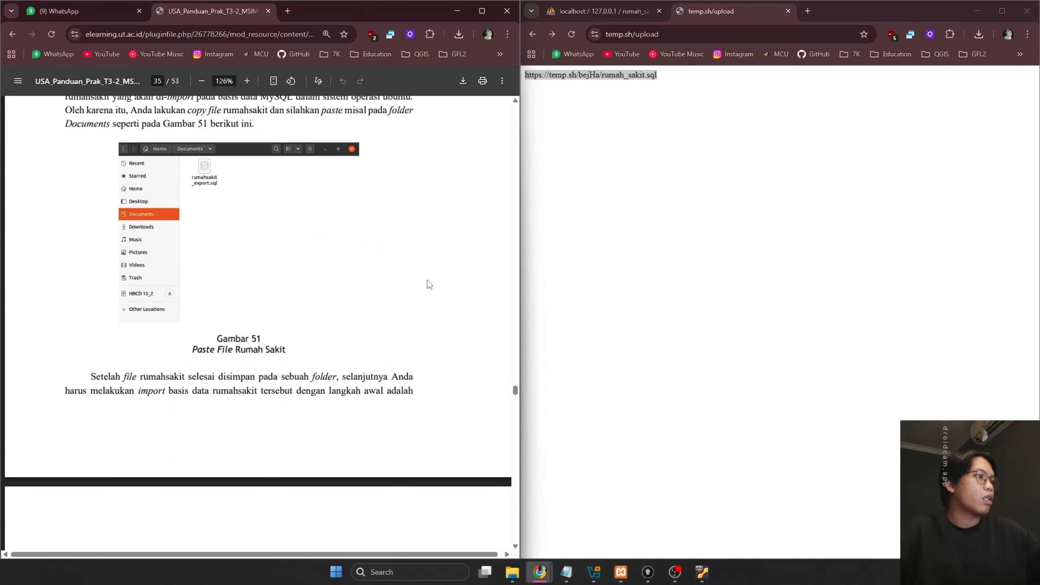
pyautogui.scroll(-3, 427, 280)
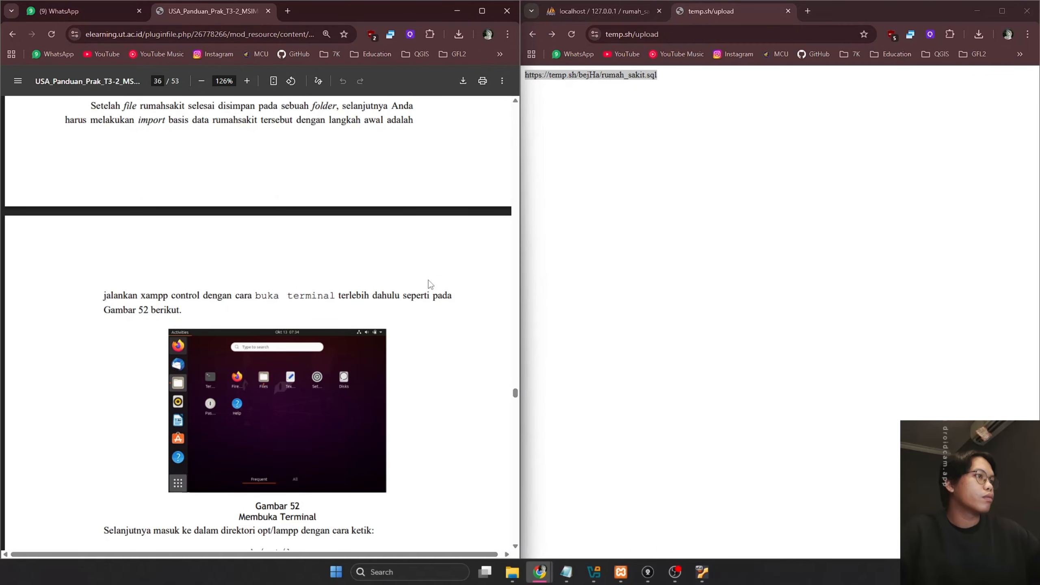
pyautogui.scroll(-4, 428, 279)
pyautogui.scroll(-3, 428, 280)
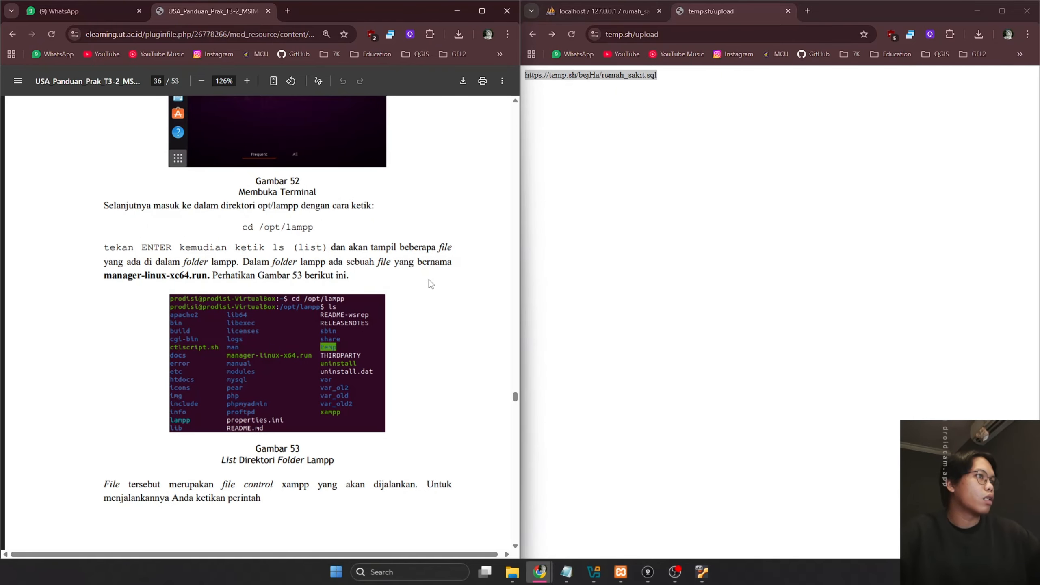
pyautogui.moveTo(243, 227); pyautogui.dragTo(322, 227)
pyautogui.hotkey('ctrl', 'c')
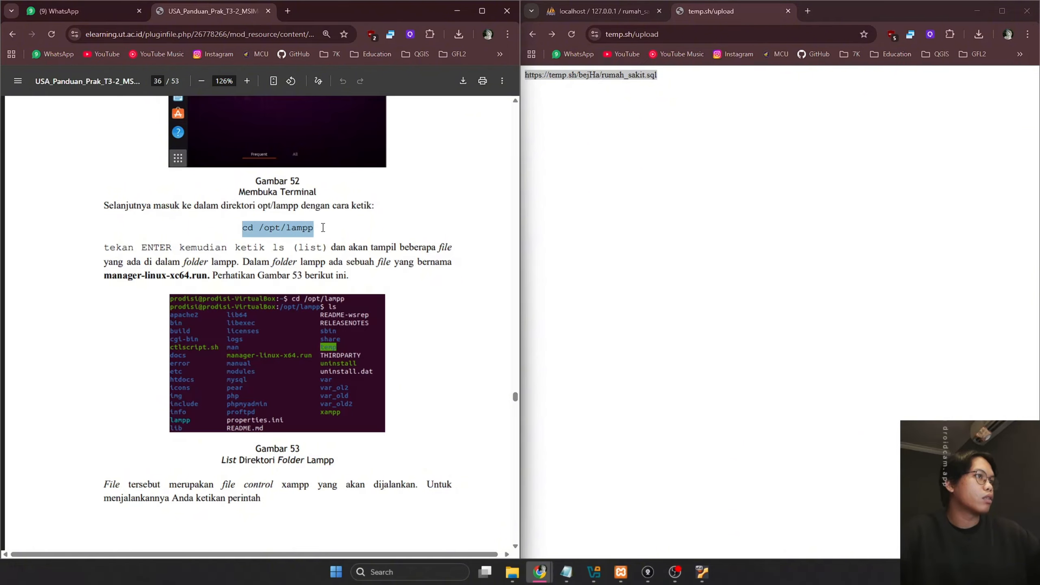
pyautogui.click(701, 571)
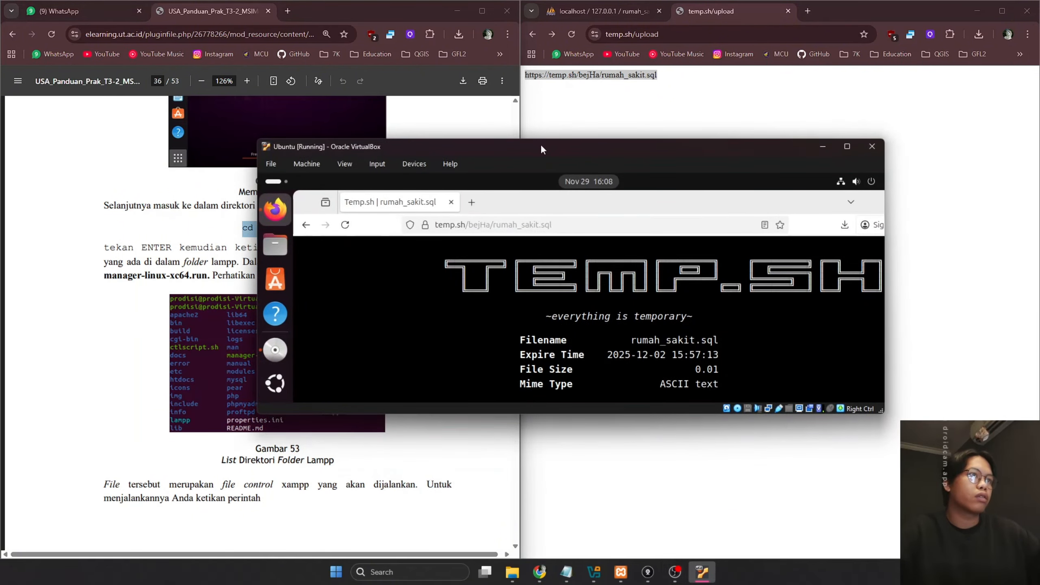
# Launch a Terminal in the Ubuntu VM and close the guest Firefox and Files windows
pyautogui.click(847, 147)
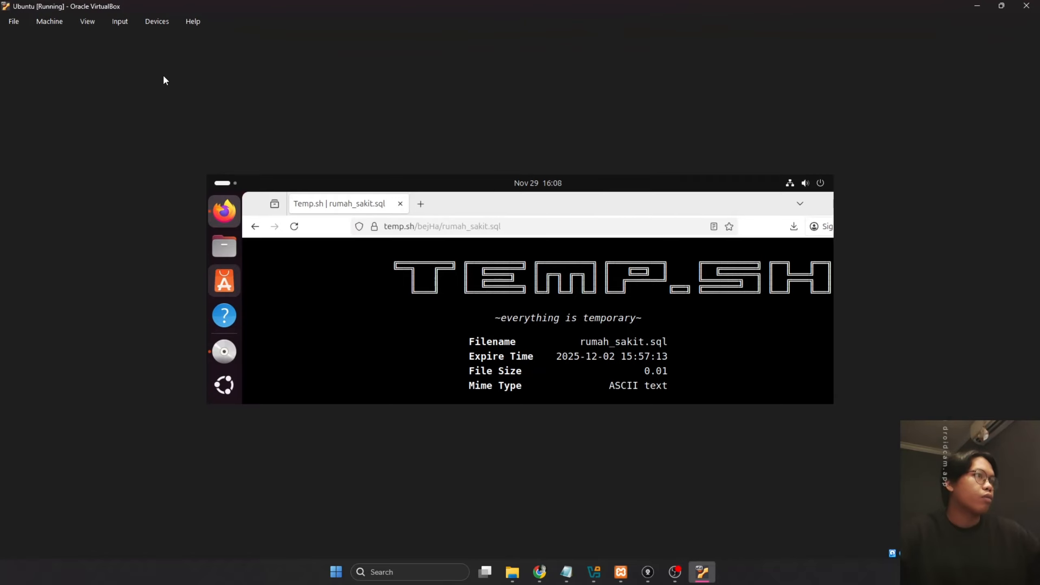
pyautogui.moveTo(354, 5); pyautogui.dragTo(314, 40)
pyautogui.click(693, 41)
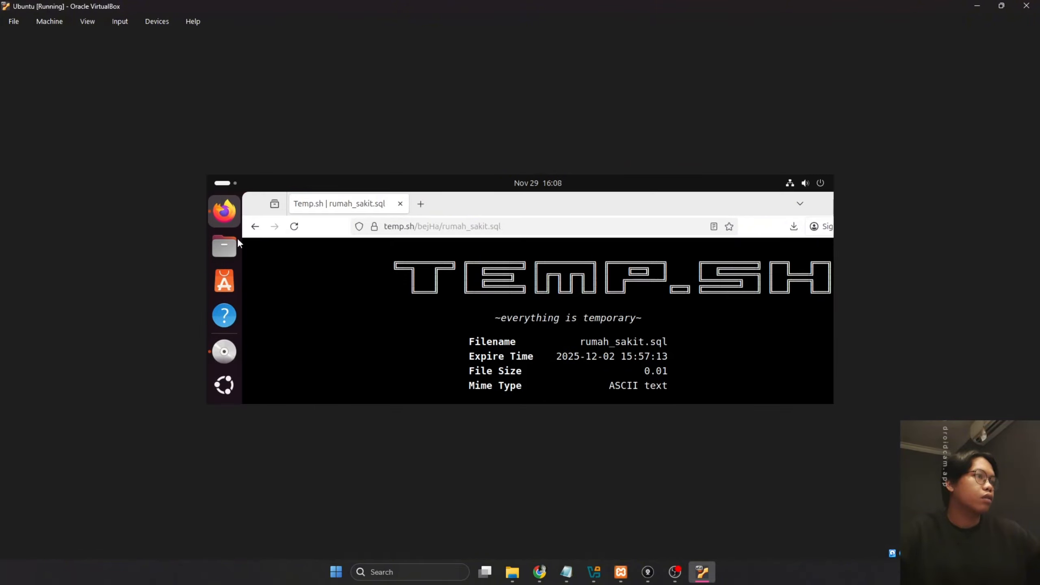
pyautogui.click(224, 384)
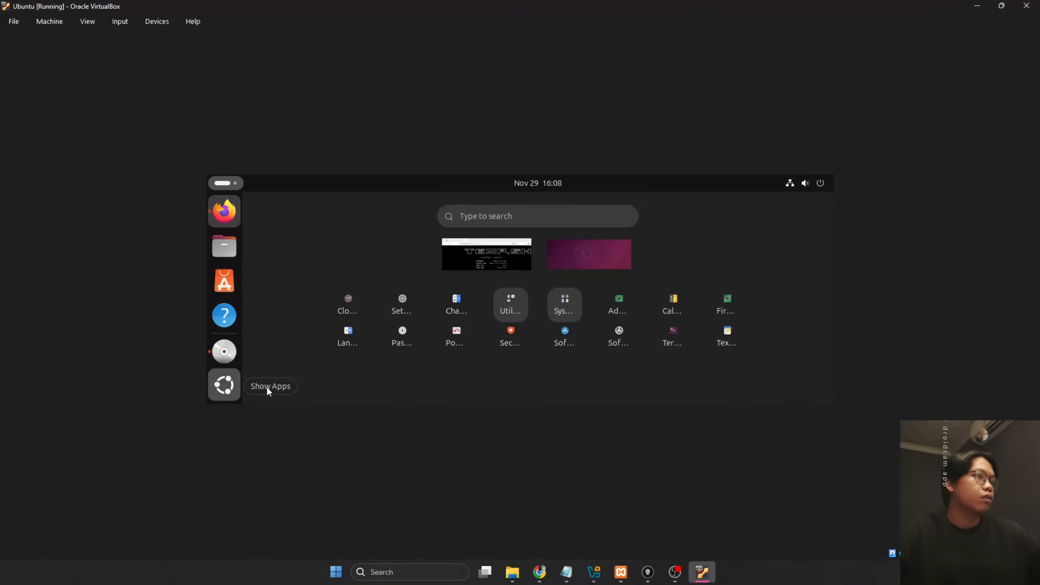
pyautogui.click(687, 329)
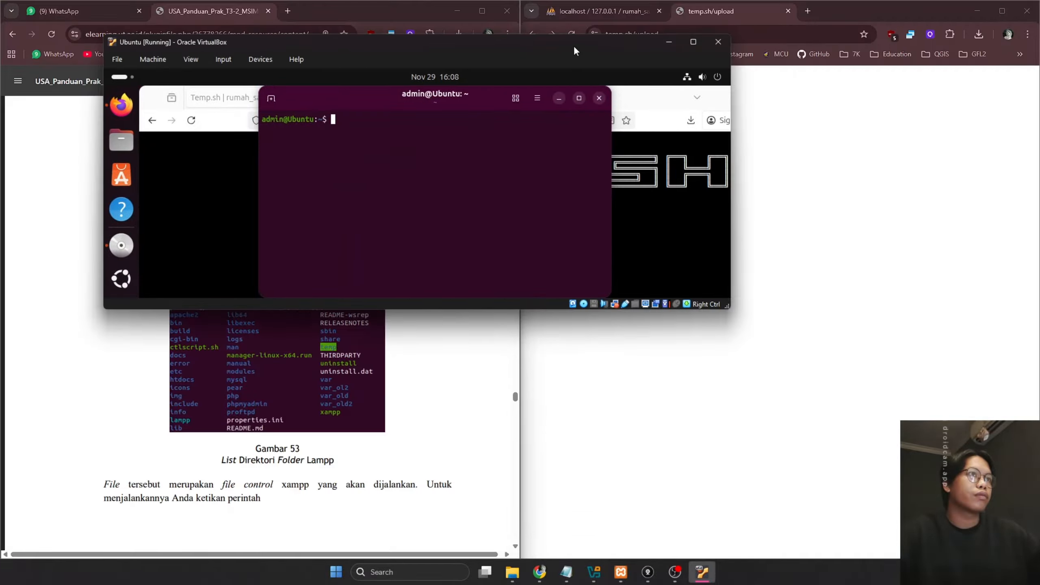
pyautogui.moveTo(573, 45); pyautogui.dragTo(609, 46)
pyautogui.moveTo(765, 308); pyautogui.dragTo(955, 486)
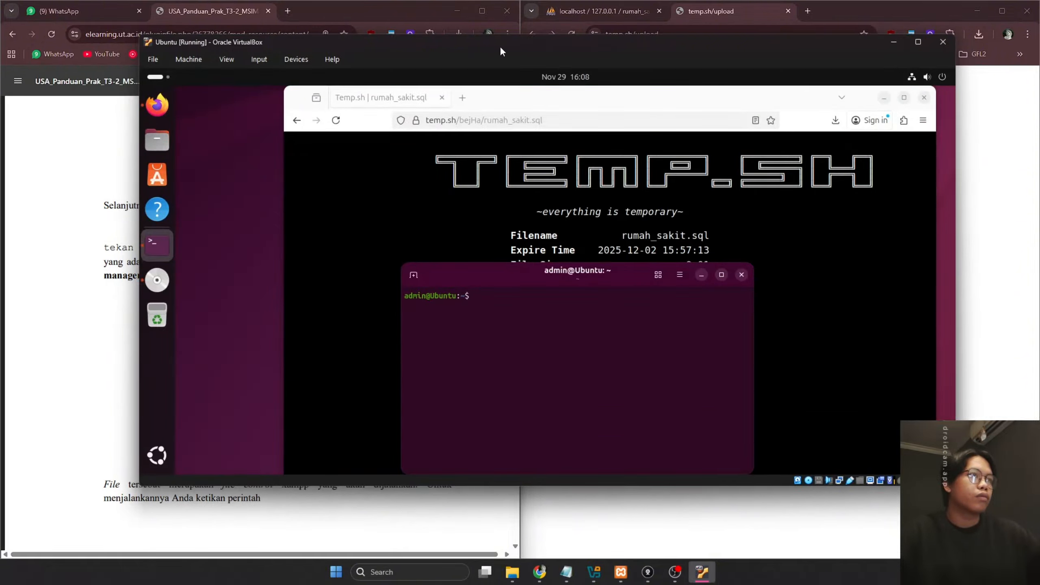
pyautogui.moveTo(499, 45); pyautogui.dragTo(482, 57)
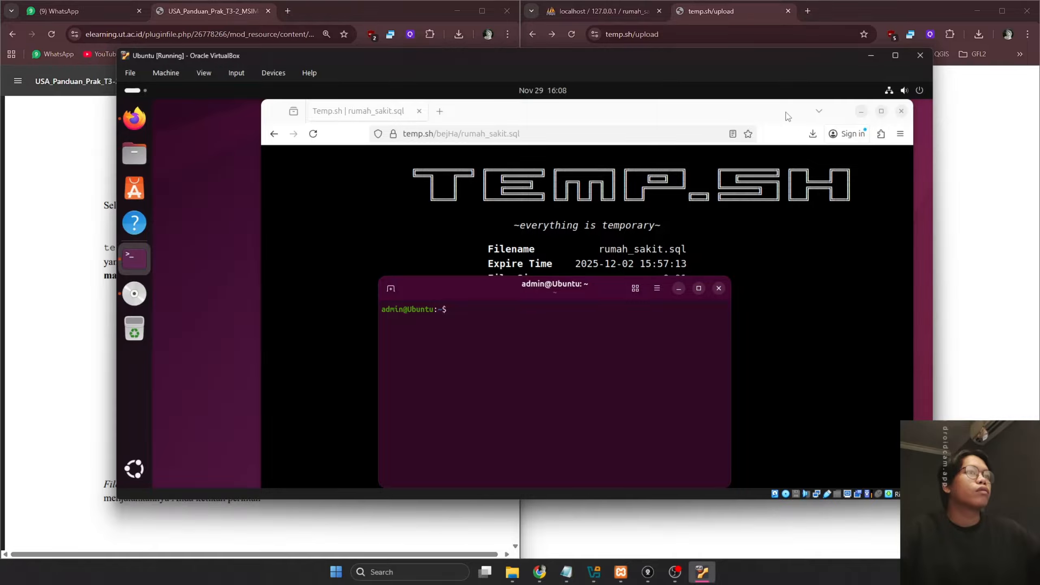
pyautogui.click(884, 116)
pyautogui.click(740, 206)
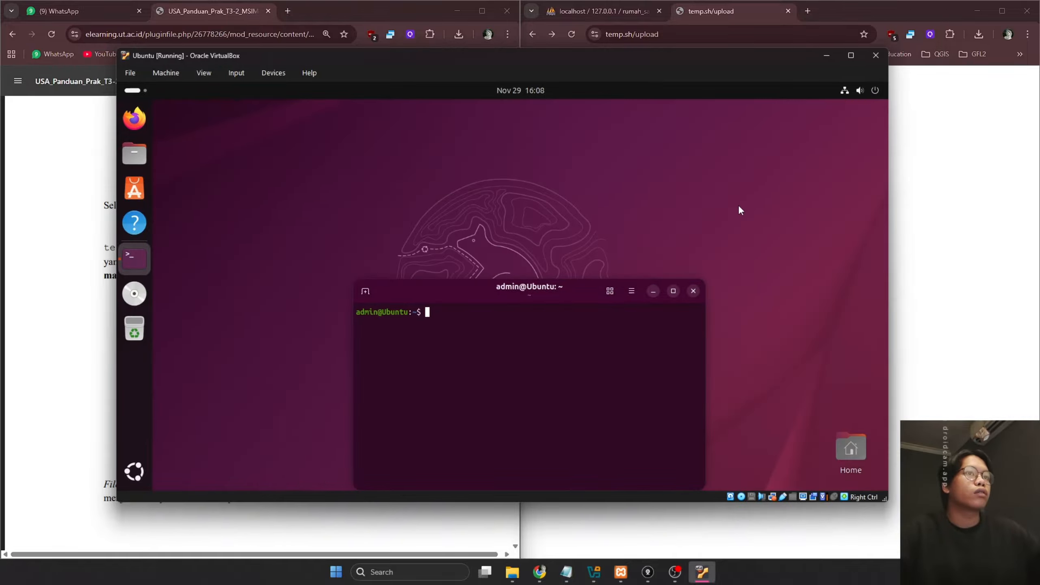
pyautogui.moveTo(577, 301); pyautogui.dragTo(572, 193)
pyautogui.moveTo(565, 58); pyautogui.dragTo(585, 68)
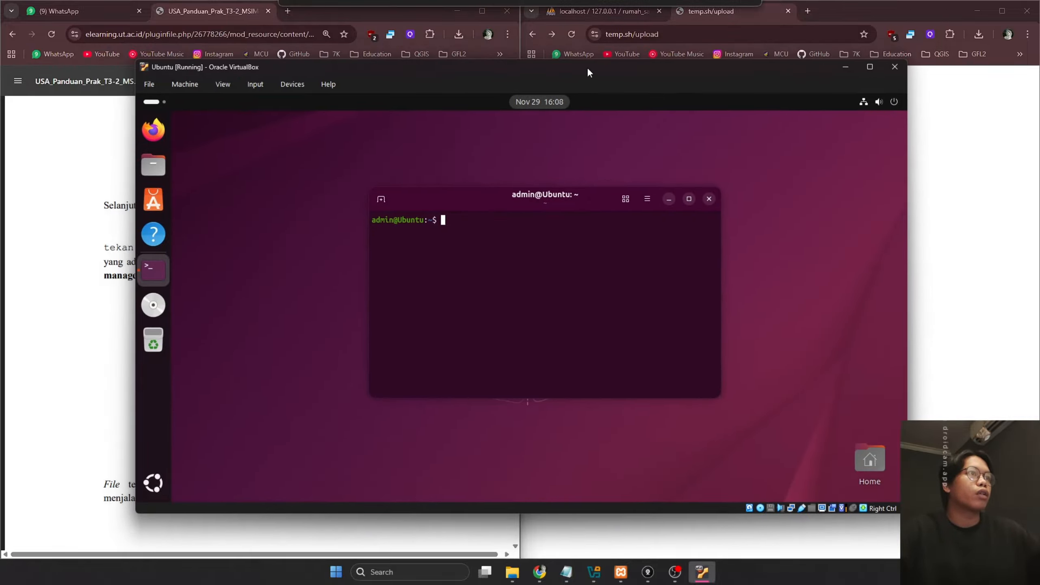
pyautogui.moveTo(553, 197); pyautogui.dragTo(526, 193)
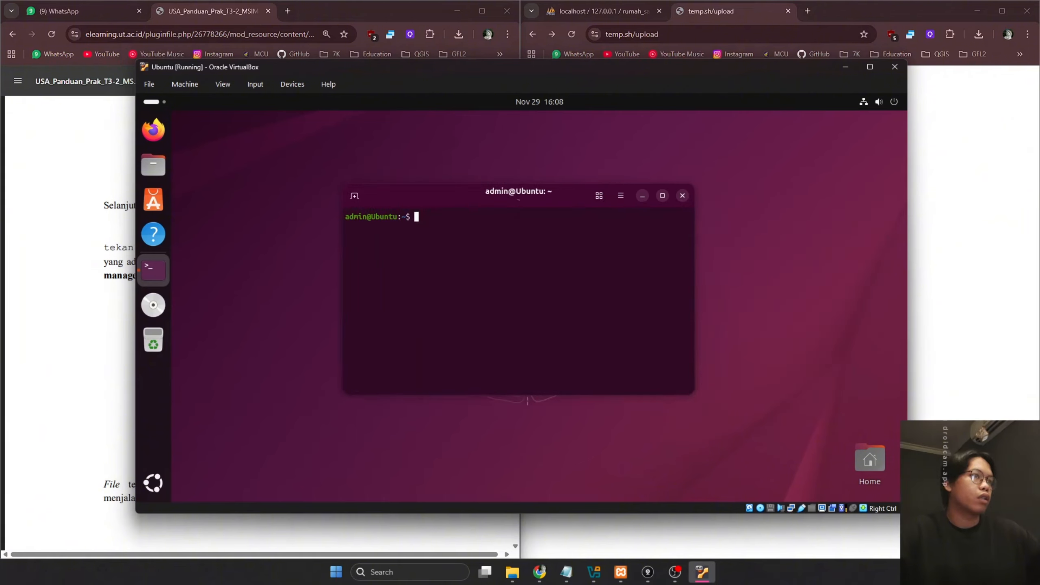
# Run 'cd /opt/lampp' in the terminal, which reports no such file or directory
pyautogui.write('^[[200~cd /opt/lampp~')
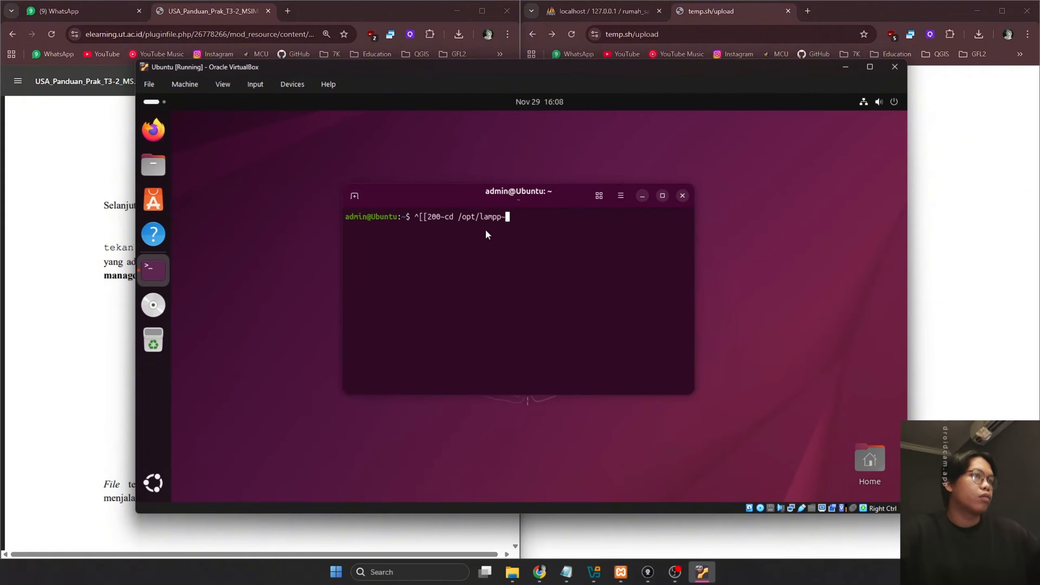
pyautogui.press('Return')
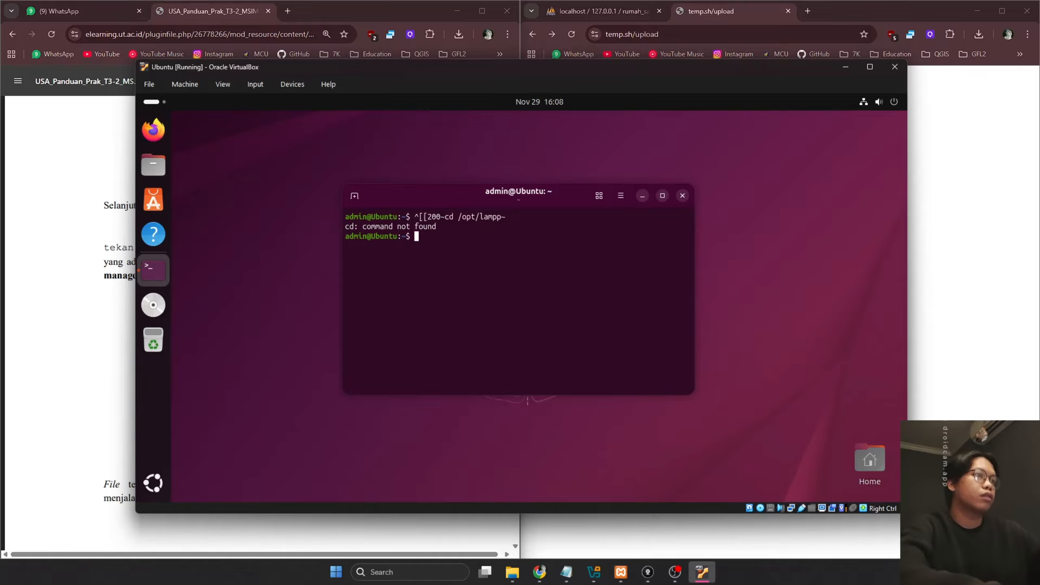
pyautogui.hotkey('ctrl', 'shift', 'v')
pyautogui.press('Return')
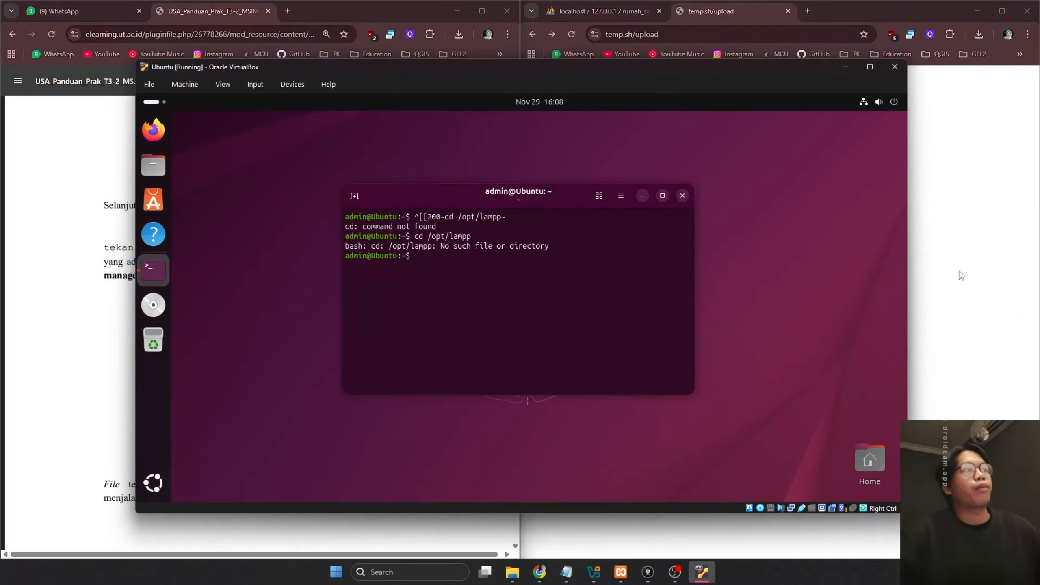
pyautogui.click(51, 338)
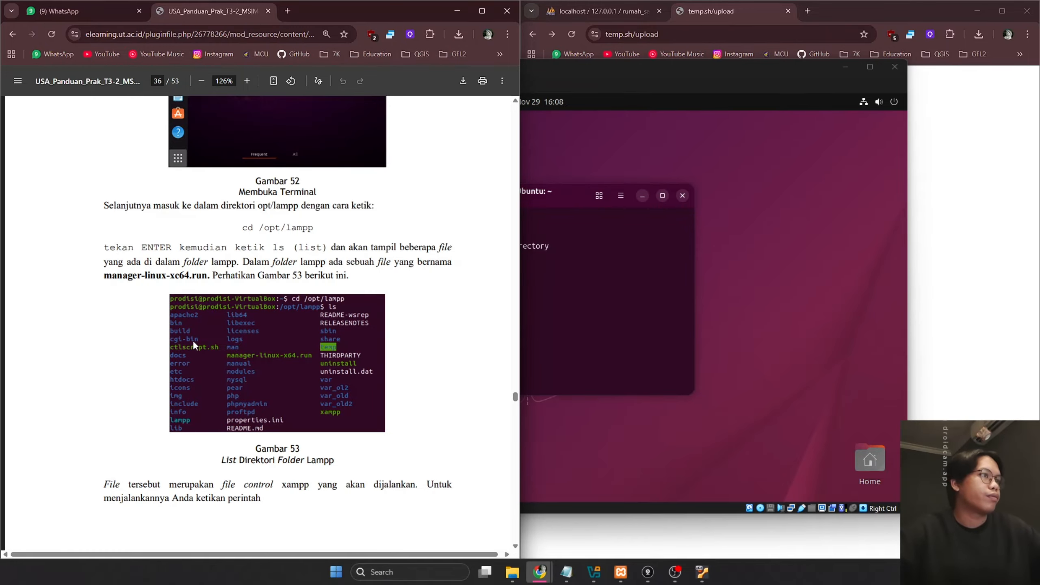
# Search Google for 'xampp ubuntu' in a new Chrome tab
pyautogui.scroll(8, 194, 345)
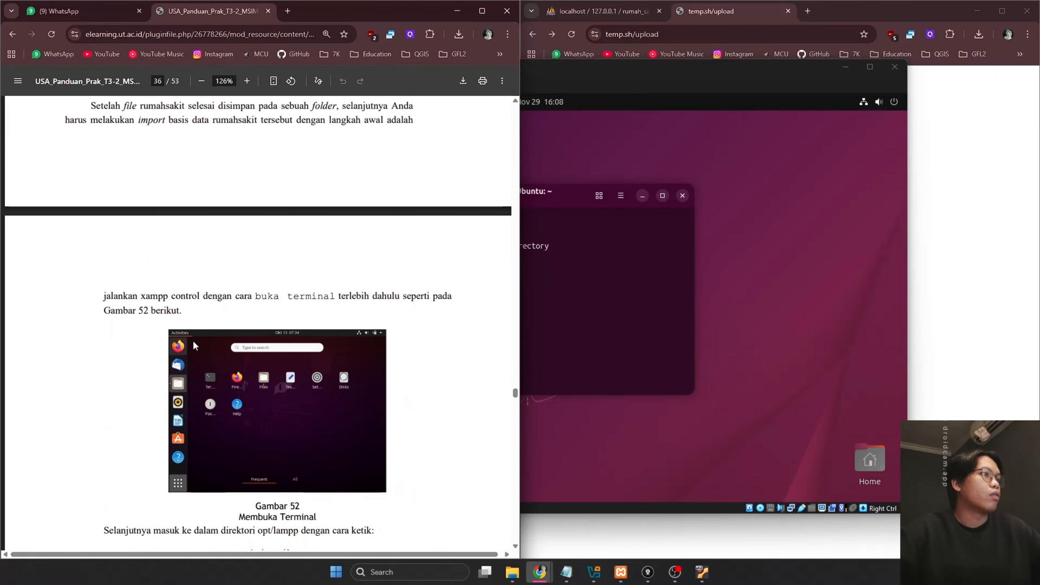
pyautogui.scroll(3, 194, 344)
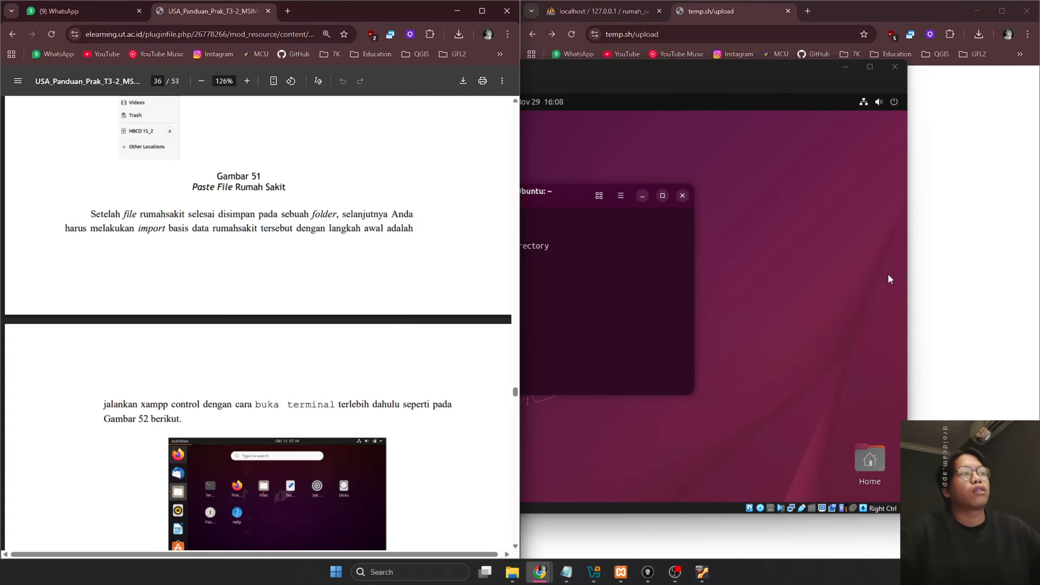
pyautogui.click(999, 257)
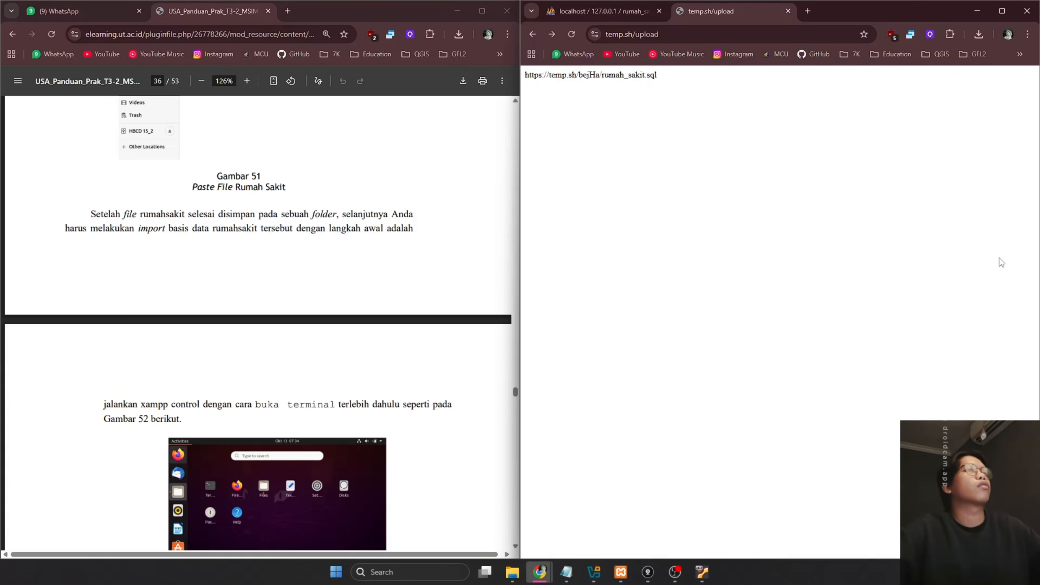
pyautogui.click(808, 11)
pyautogui.click(771, 39)
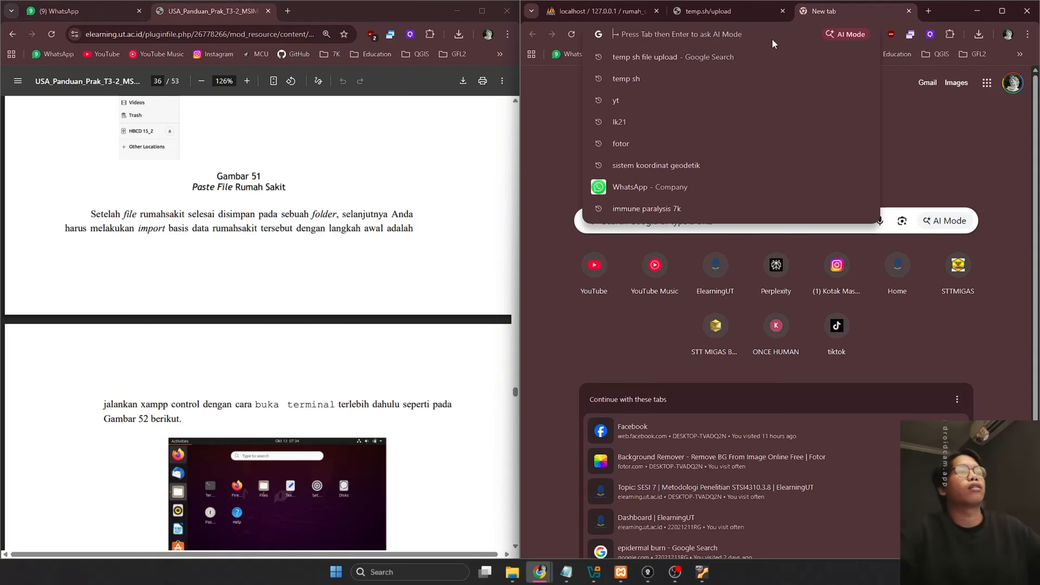
pyautogui.write('xampp ubuntu')
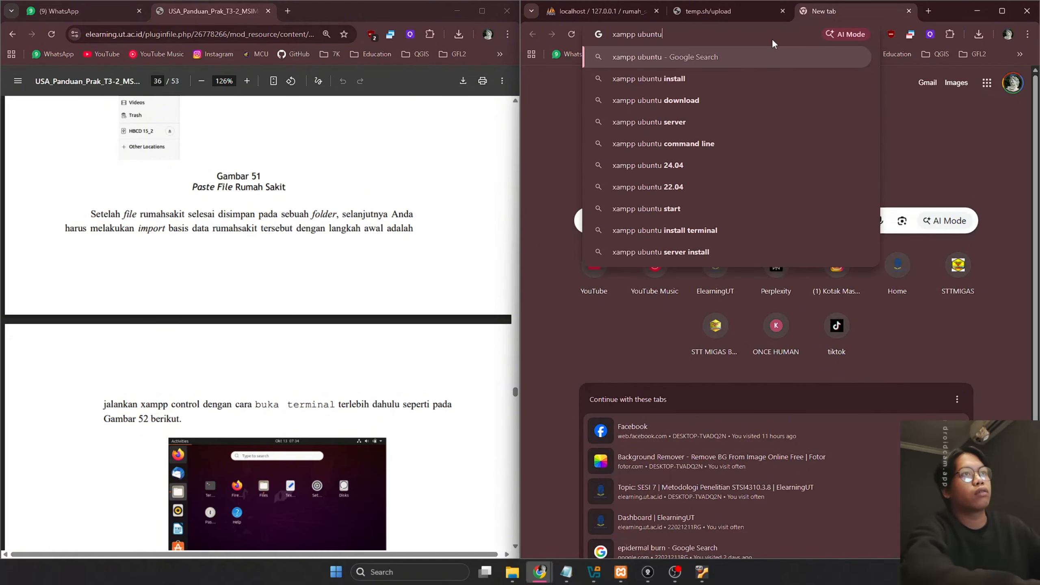
pyautogui.press('Return')
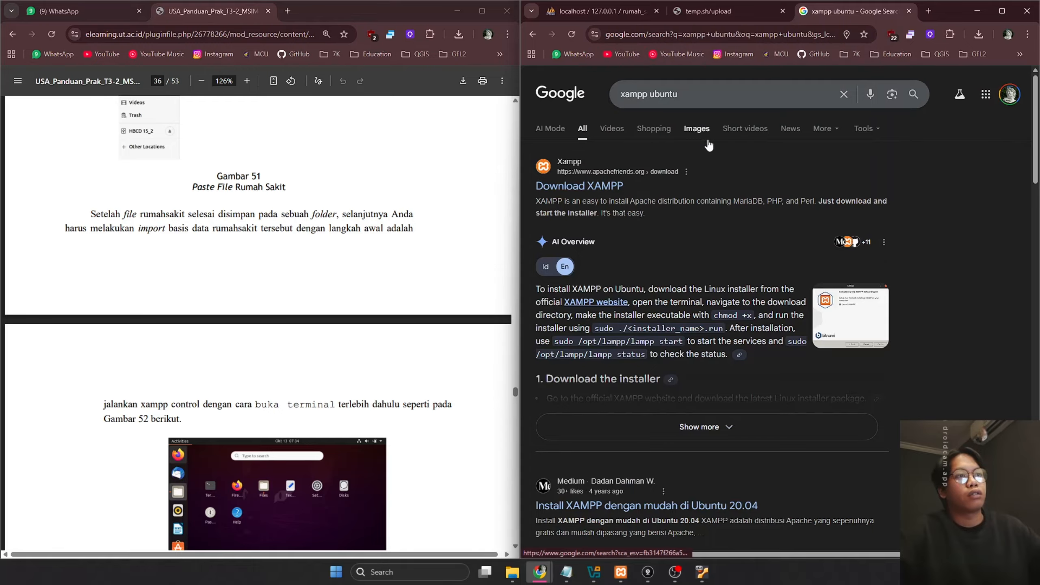
pyautogui.hotkey('alt', 'Tab')
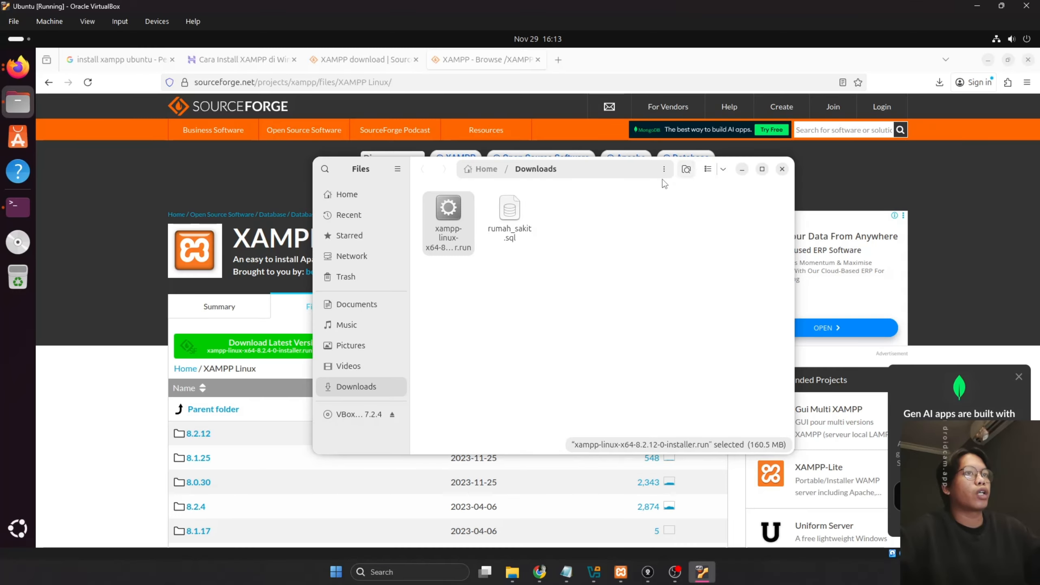
# Switch to the Hostinger XAMPP guide, close the extra download tabs, and scroll to the chmod command
pyautogui.moveTo(412, 169)
pyautogui.mouseDown()
pyautogui.moveTo(394, 304)
pyautogui.moveTo(414, 227)
pyautogui.moveTo(414, 165)
pyautogui.mouseUp()
pyautogui.click(247, 62)
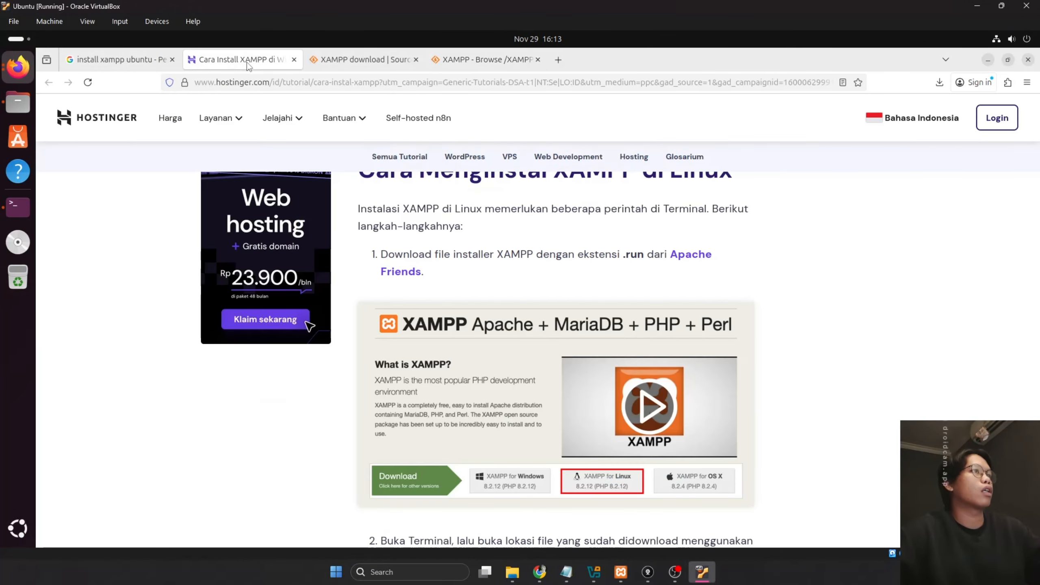
pyautogui.middleClick(333, 59)
pyautogui.middleClick(334, 59)
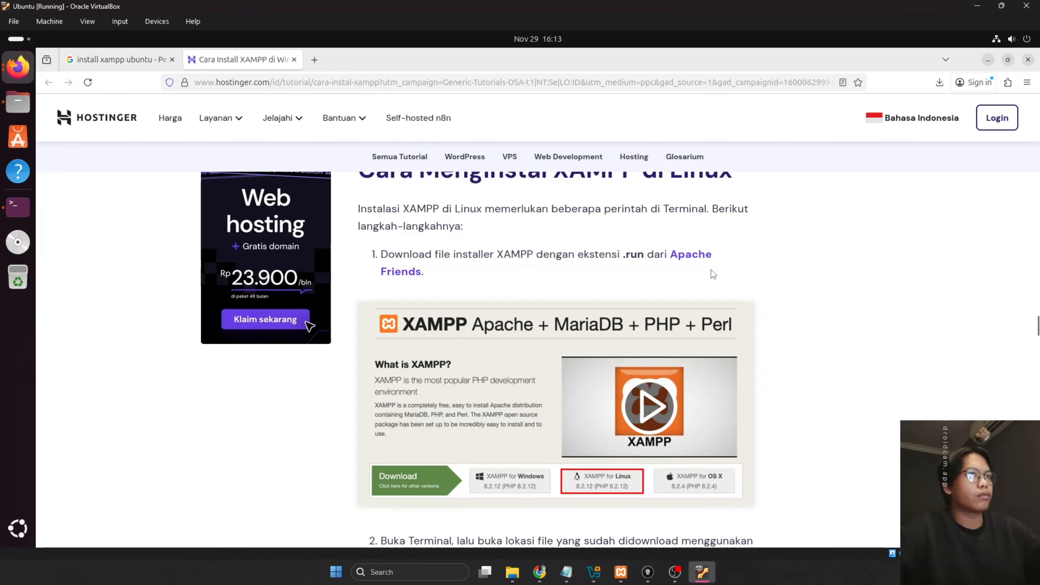
pyautogui.scroll(-5, 713, 274)
pyautogui.moveTo(549, 319); pyautogui.dragTo(444, 307)
pyautogui.click(549, 330)
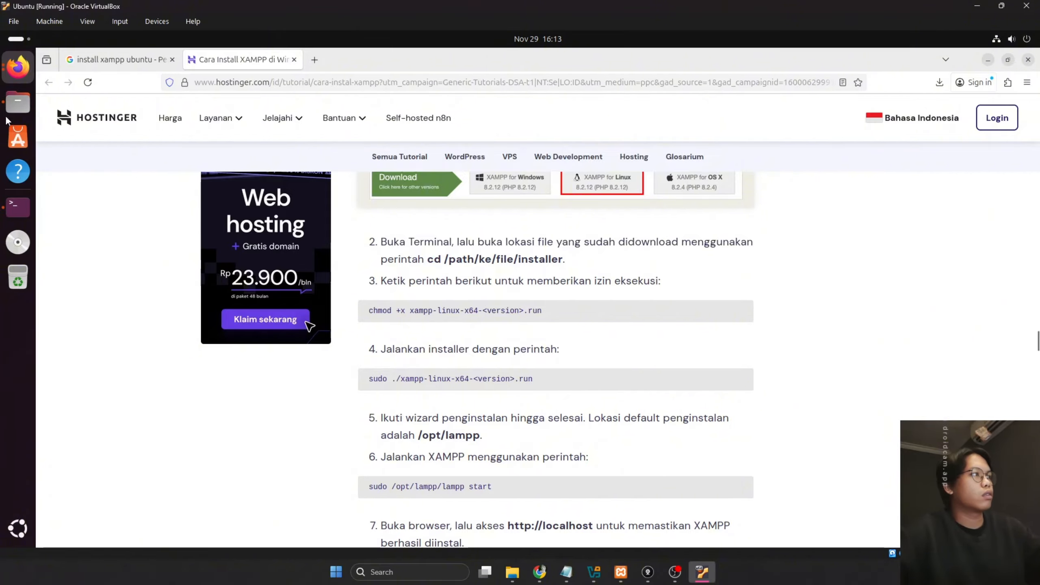
# Copy the Downloads path from Files and run 'cd /home/admin/Downloads' in the terminal
pyautogui.click(17, 103)
pyautogui.click(578, 171)
pyautogui.hotkey('ctrl', 'c')
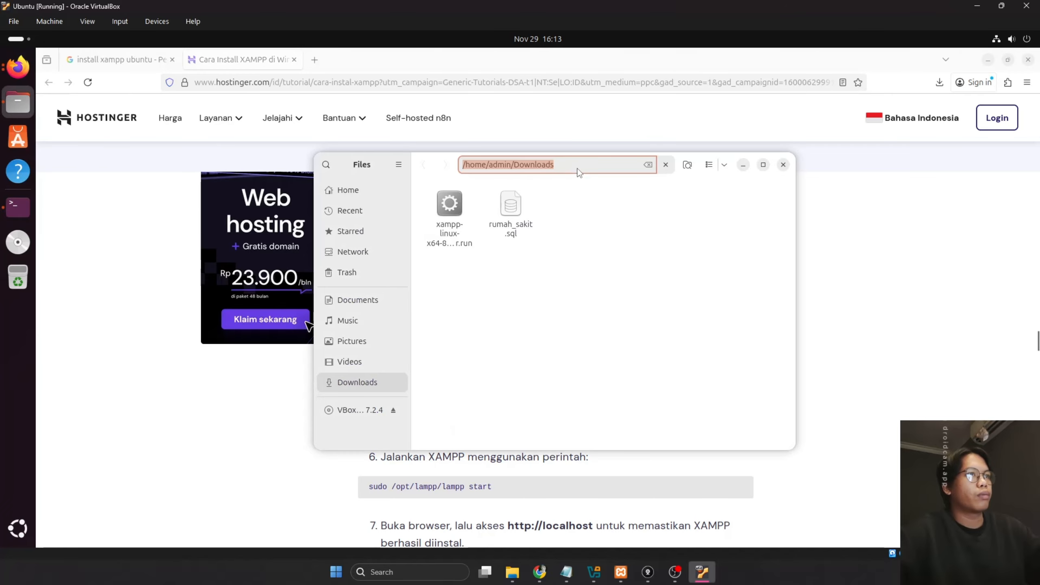
pyautogui.click(743, 164)
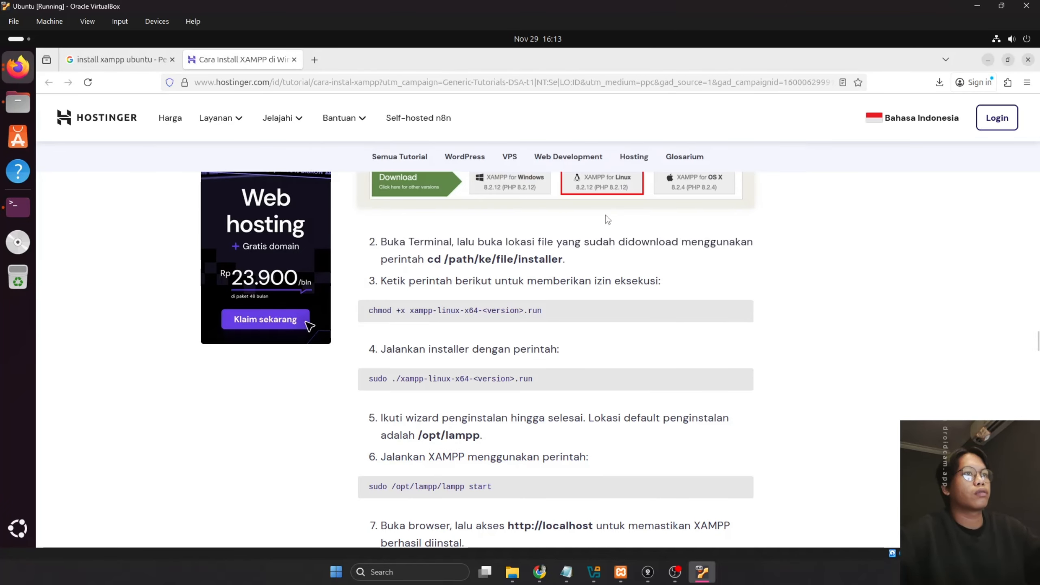
pyautogui.click(17, 207)
pyautogui.write('cd')
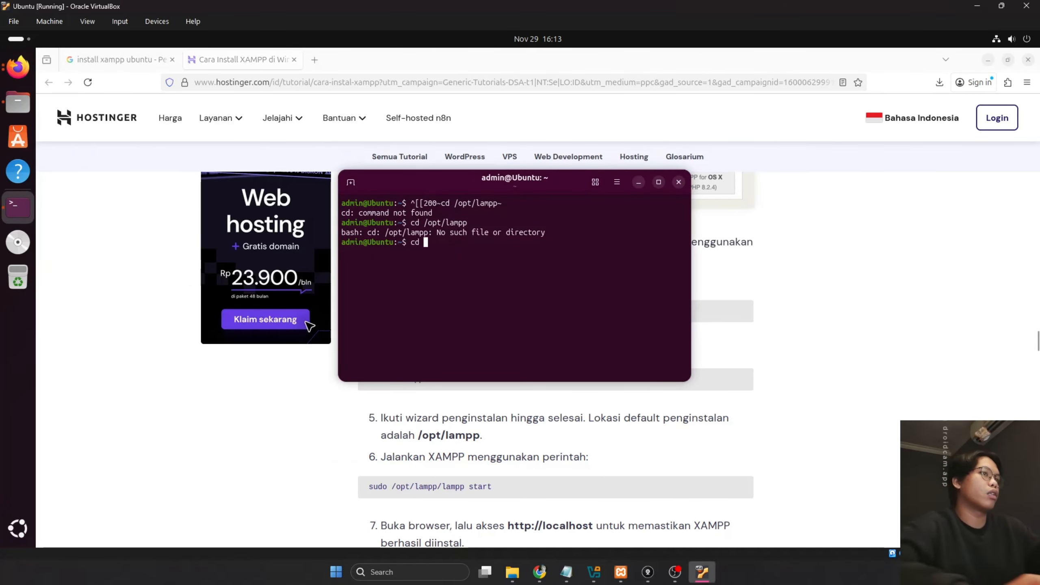
pyautogui.write('^[[200~/home/admin/Downloads~')
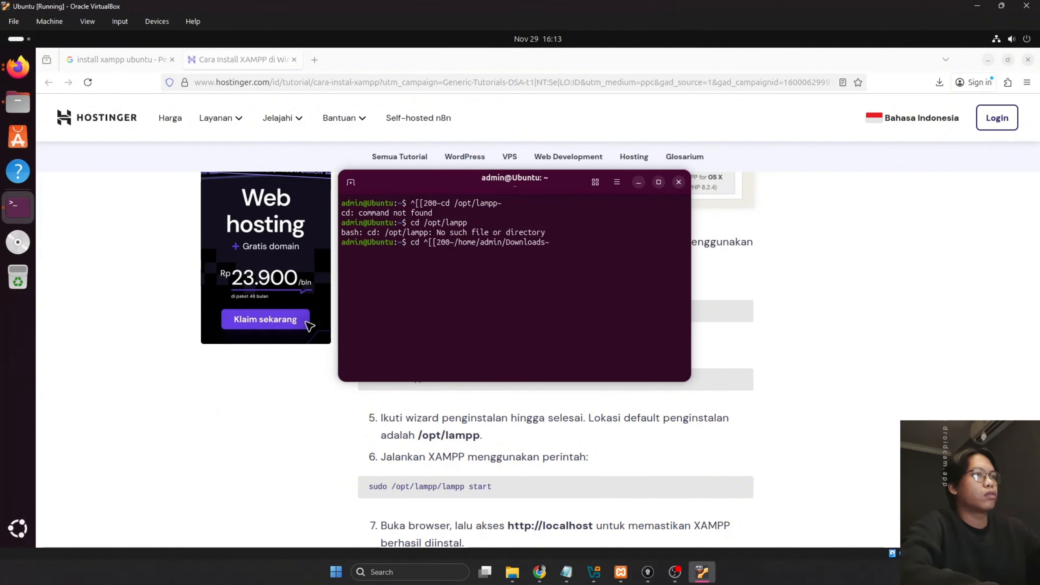
pyautogui.press('Return')
pyautogui.write('cd')
pyautogui.hotkey('ctrl', 'shift', 'v')
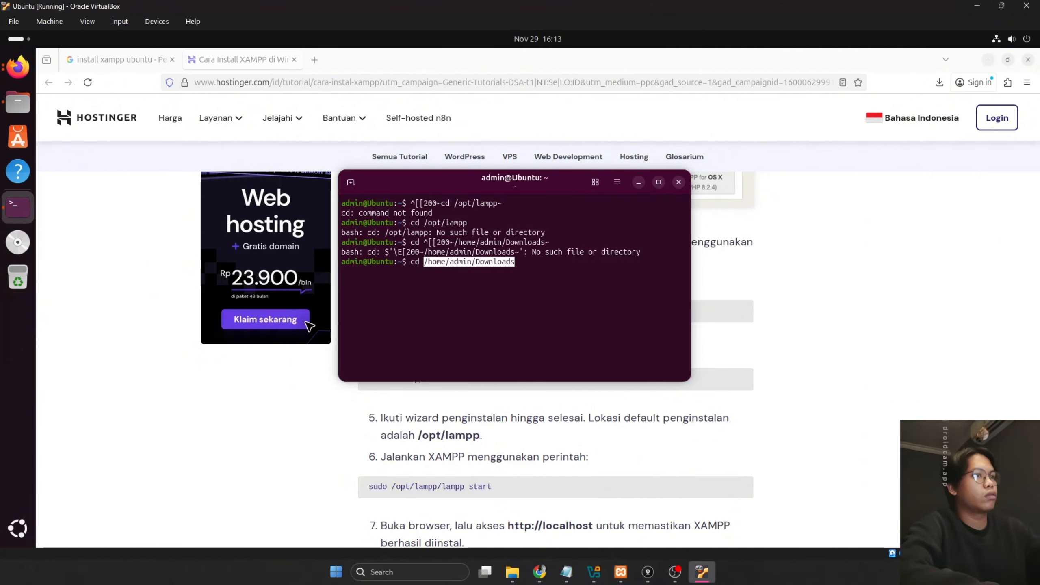
pyautogui.press('Return')
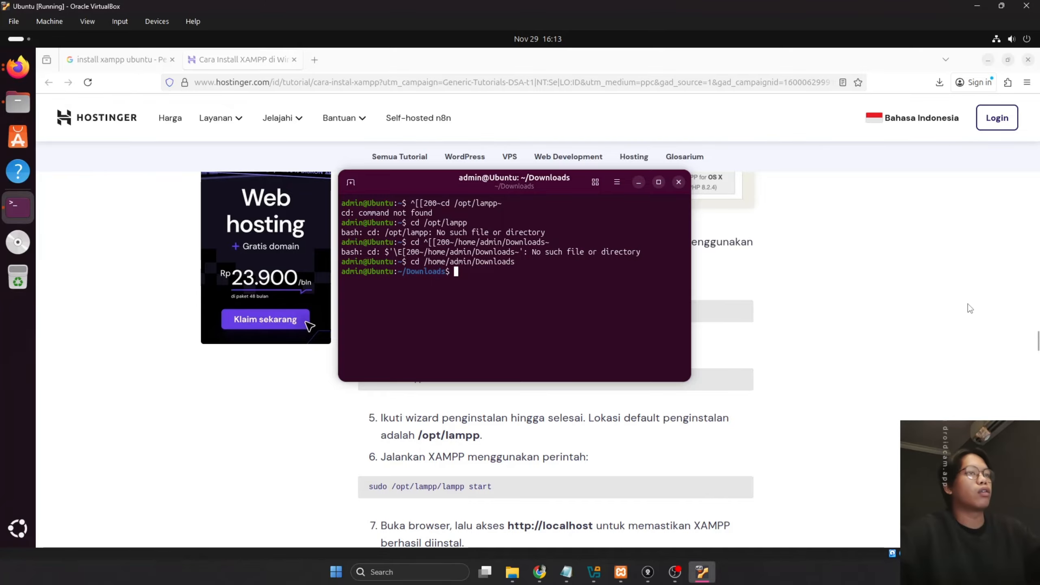
# Copy the chmod +x command from the guide and paste it into the terminal
pyautogui.click(968, 303)
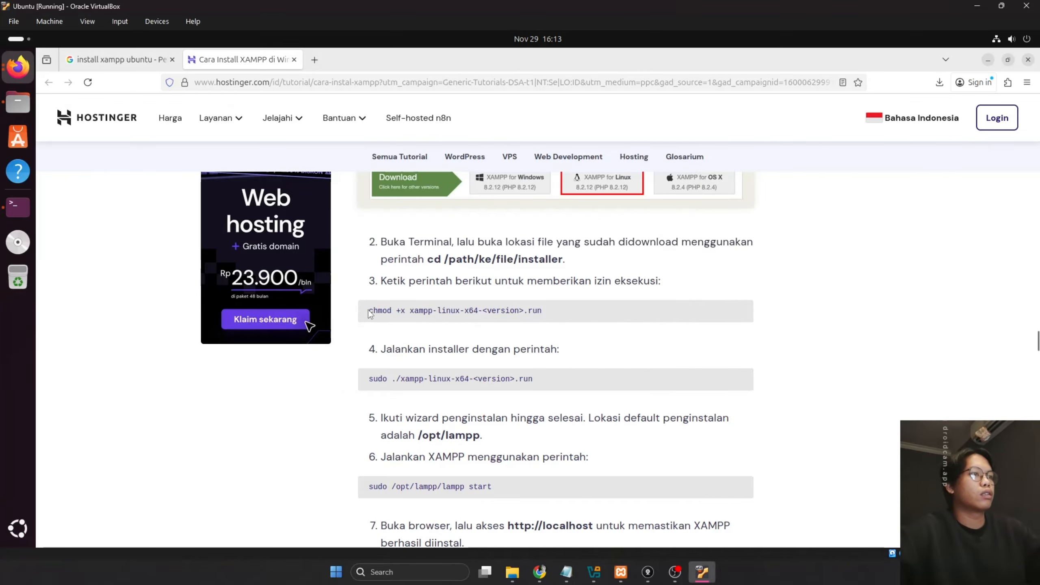
pyautogui.moveTo(369, 311); pyautogui.dragTo(543, 313)
pyautogui.hotkey('ctrl', 'c')
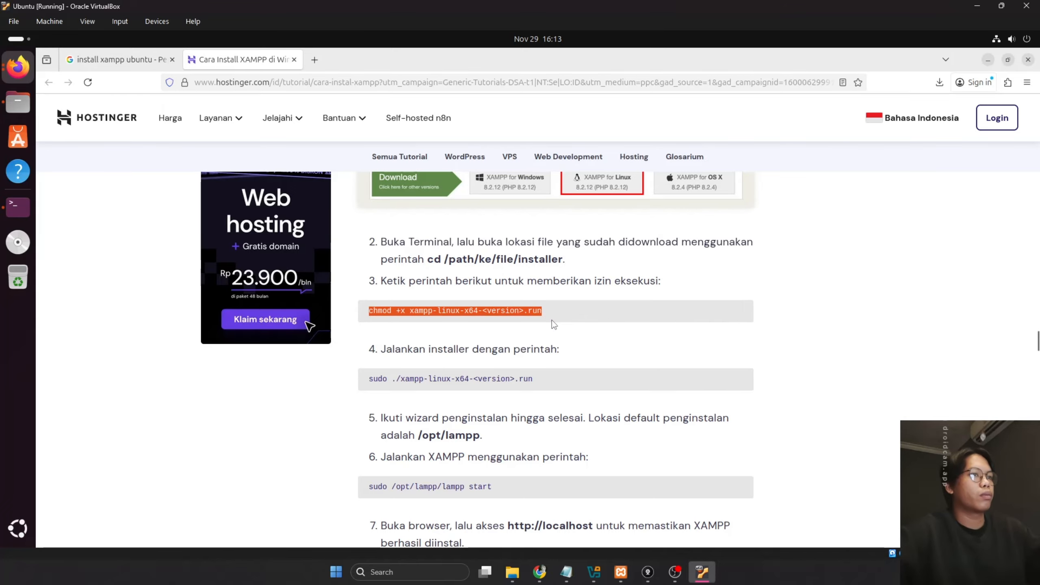
pyautogui.click(17, 207)
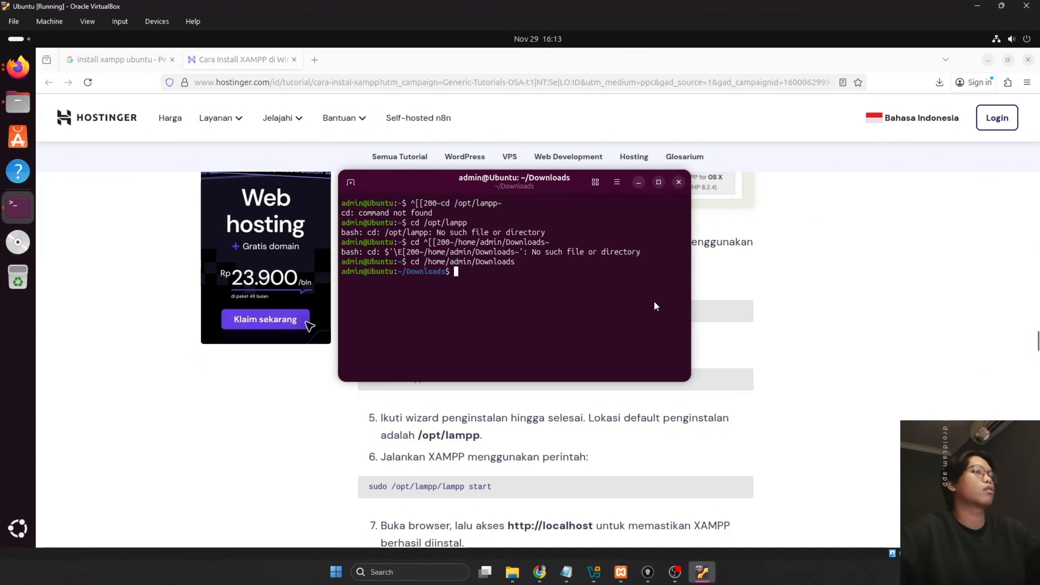
pyautogui.write('^[[200~chmod +x xampp-linux-x64-<version>.run~')
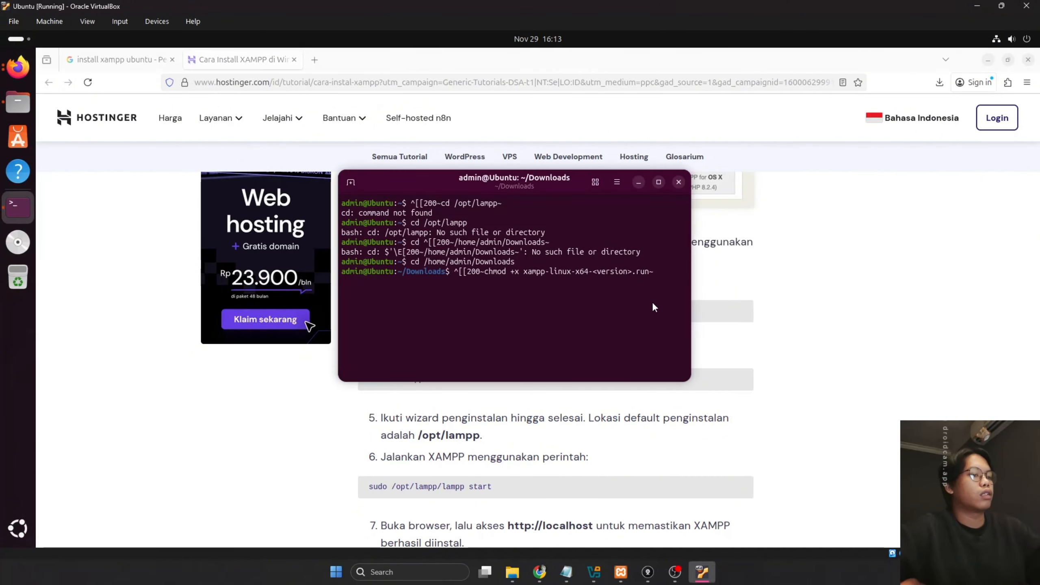
pyautogui.press('Return')
pyautogui.hotkey('ctrl', 'shift', 'v')
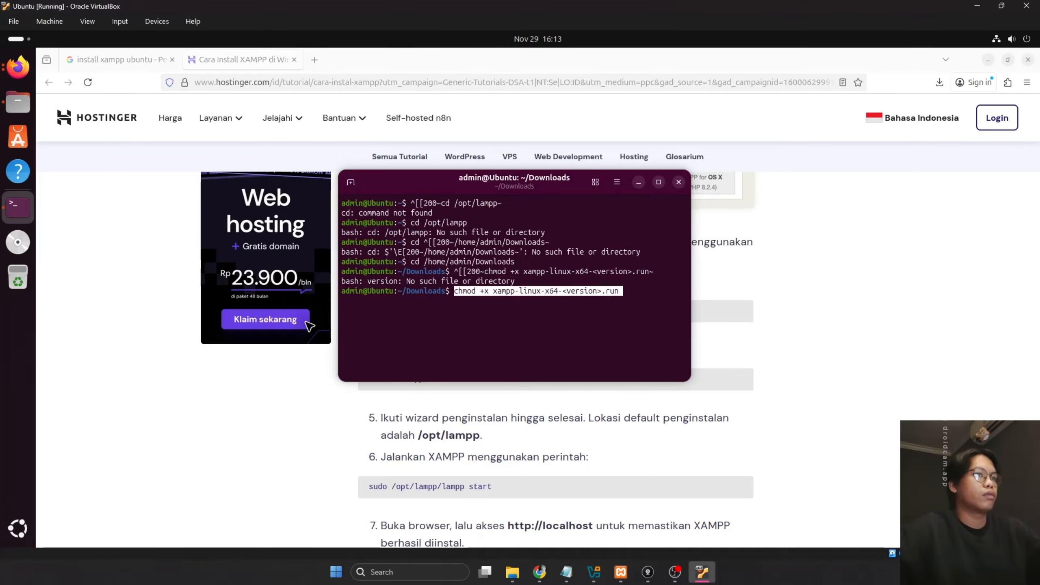
# Show Downloads as a list beside the terminal to read the installer's full file name
pyautogui.hotkey('alt', 'Tab')
pyautogui.click(18, 103)
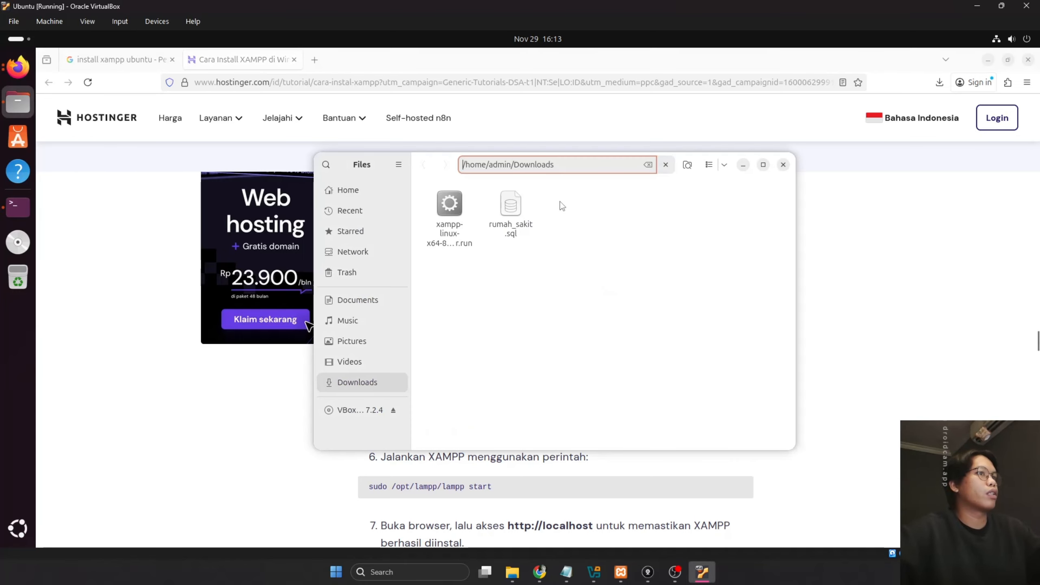
pyautogui.click(444, 232)
pyautogui.click(710, 168)
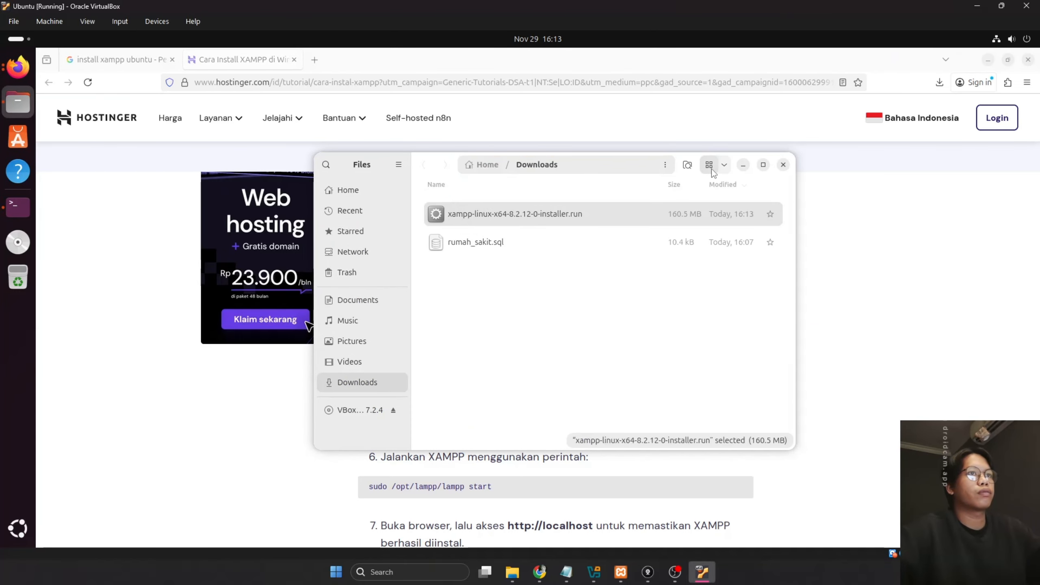
pyautogui.moveTo(628, 165); pyautogui.dragTo(852, 175)
pyautogui.click(17, 207)
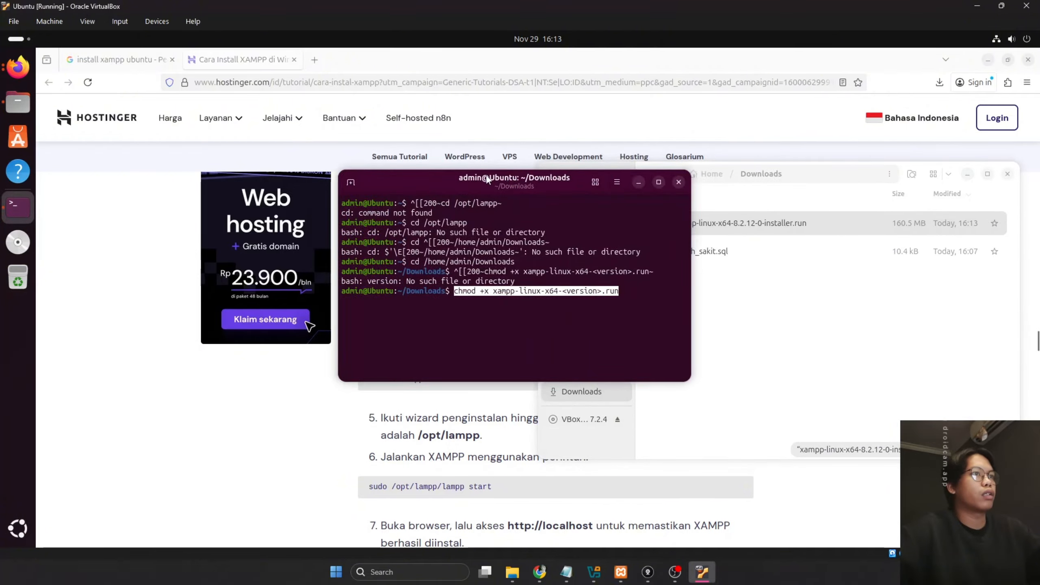
pyautogui.moveTo(486, 179); pyautogui.dragTo(307, 211)
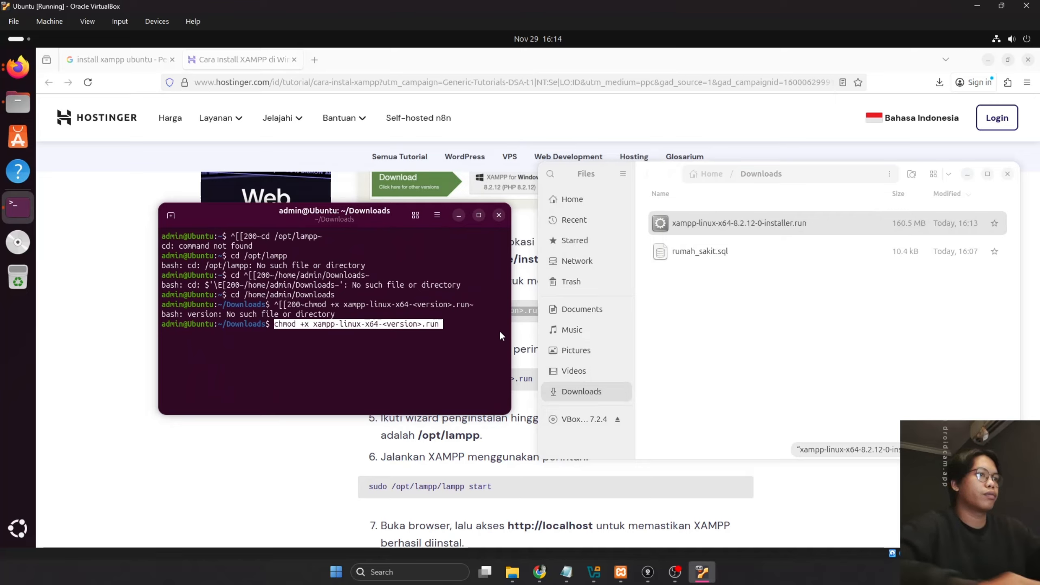
# Run 'chmod +x xampp-linux-x64-8.2.12-0-installer.run' to make the installer executable
pyautogui.press('Left')
pyautogui.press('Left')
pyautogui.press('Left')
pyautogui.press('Left')
pyautogui.press('Left')
pyautogui.press('Left')
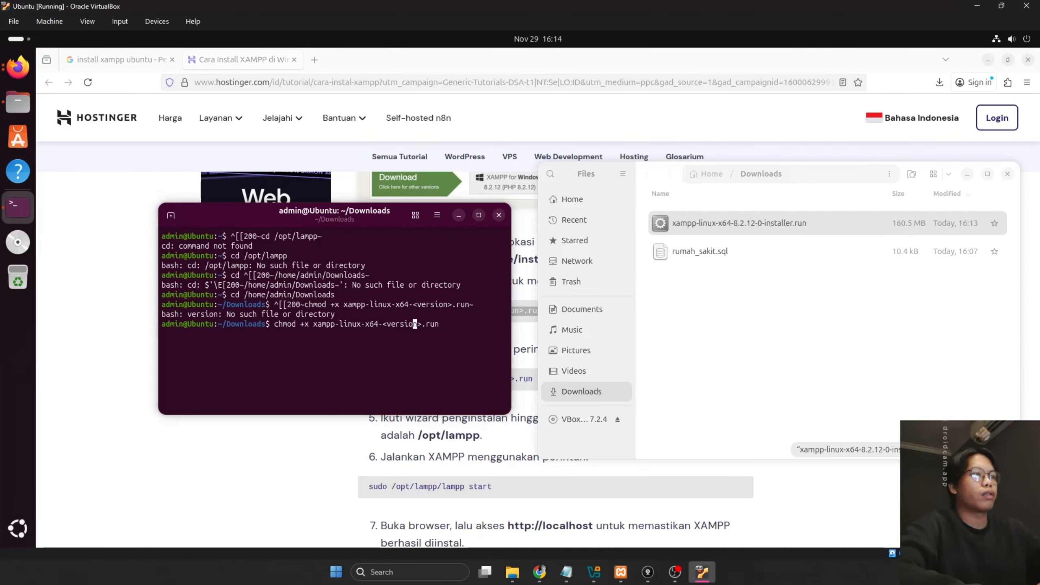
pyautogui.press('Right')
pyautogui.press('Right')
pyautogui.press('BackSpace')
pyautogui.press('BackSpace')
pyautogui.press('BackSpace')
pyautogui.press('BackSpace')
pyautogui.press('BackSpace')
pyautogui.press('BackSpace')
pyautogui.press('BackSpace')
pyautogui.press('BackSpace')
pyautogui.press('BackSpace')
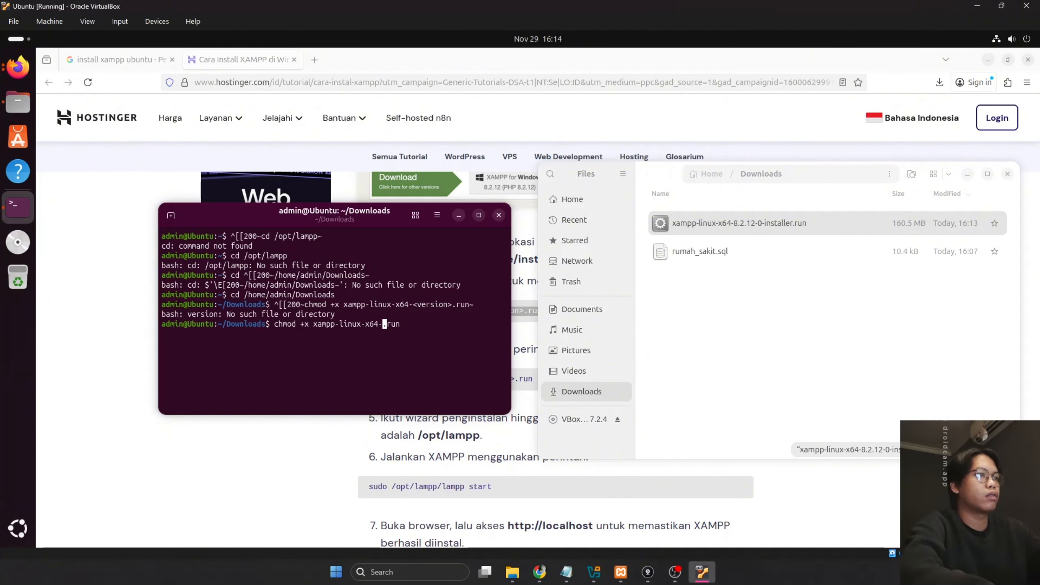
pyautogui.write('8.2')
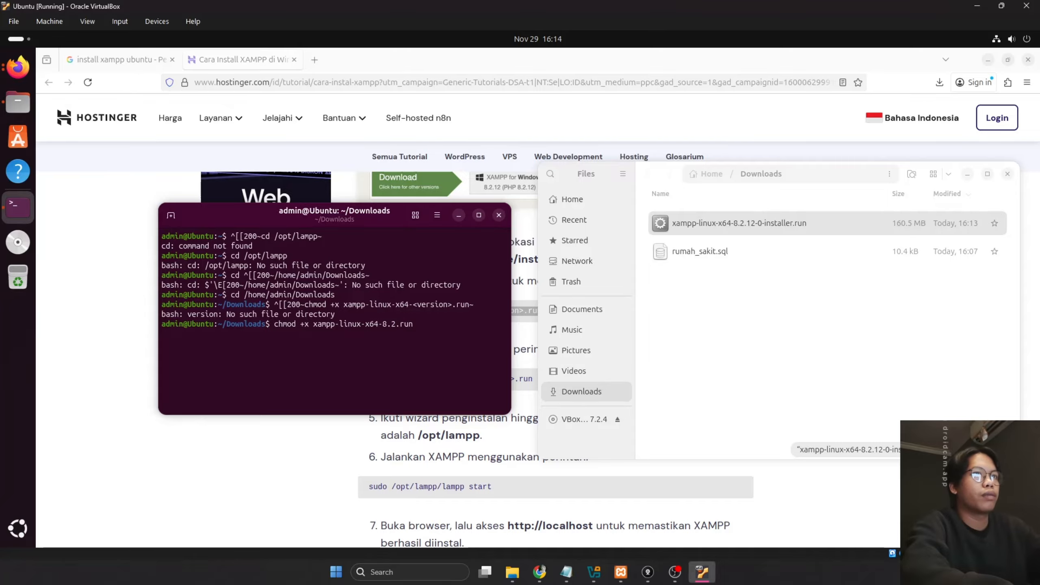
pyautogui.write('.12')
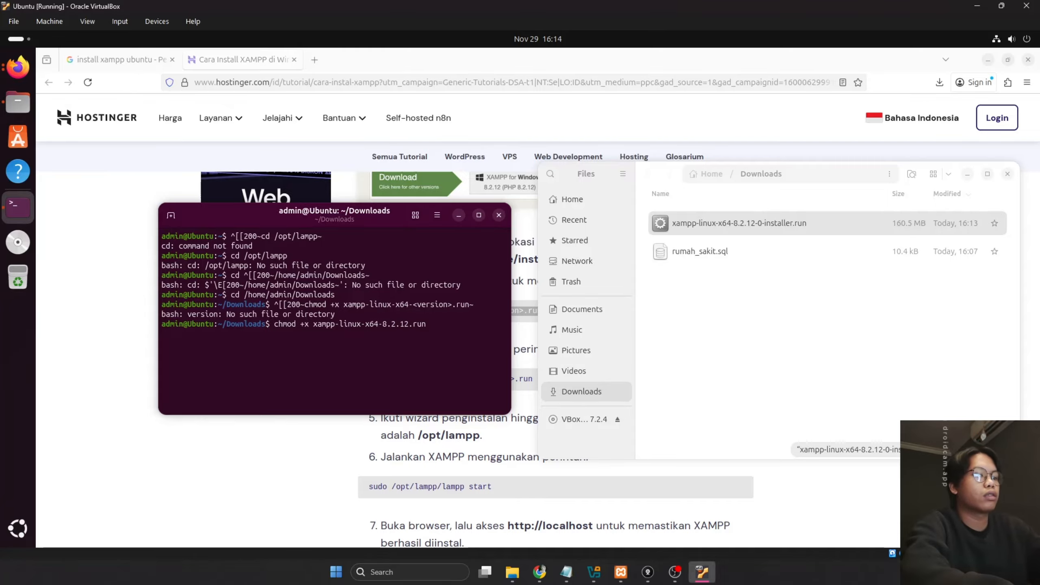
pyautogui.write('-0')
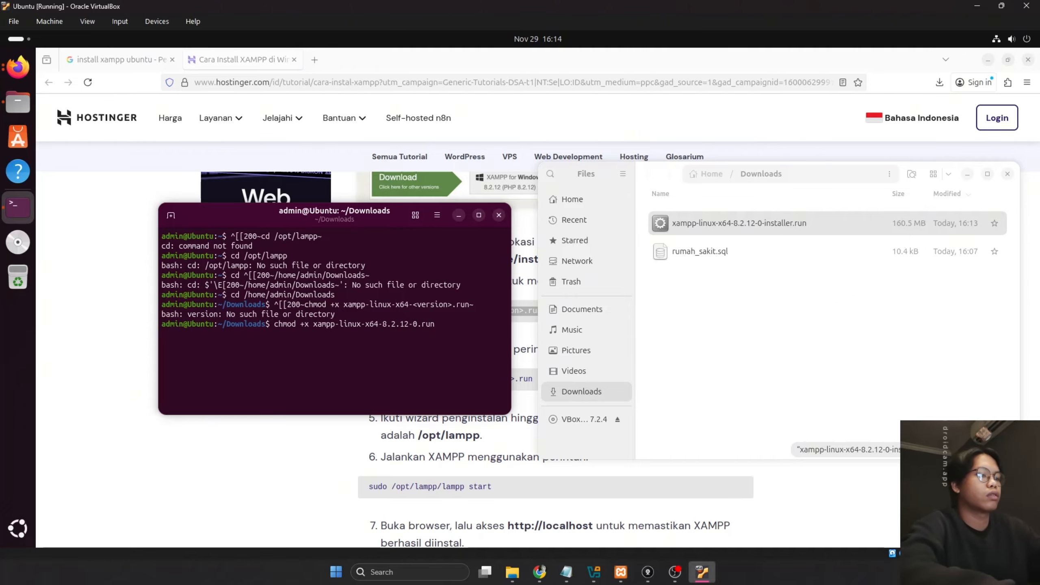
pyautogui.write('-installer')
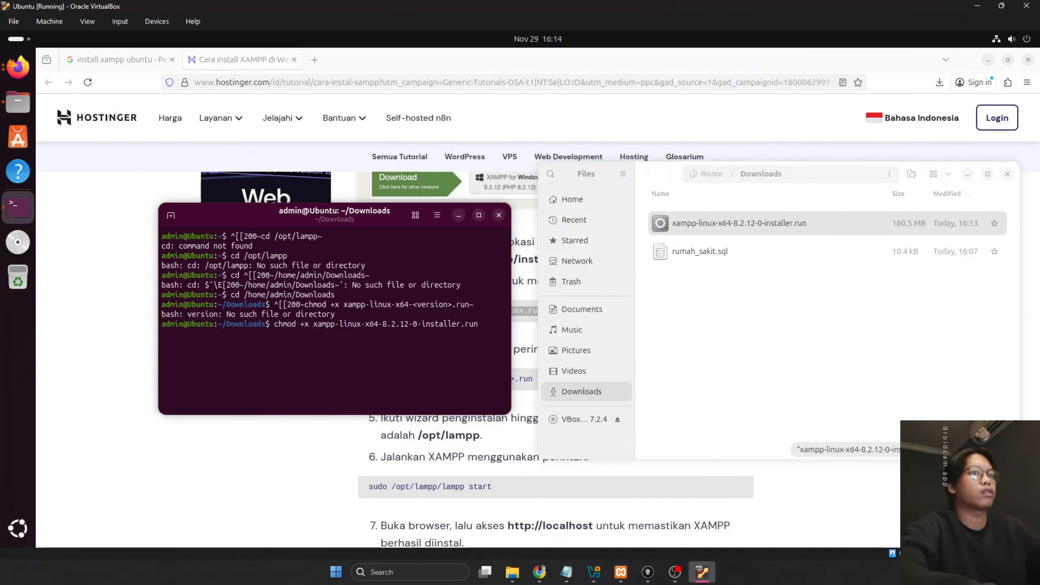
pyautogui.press('Return')
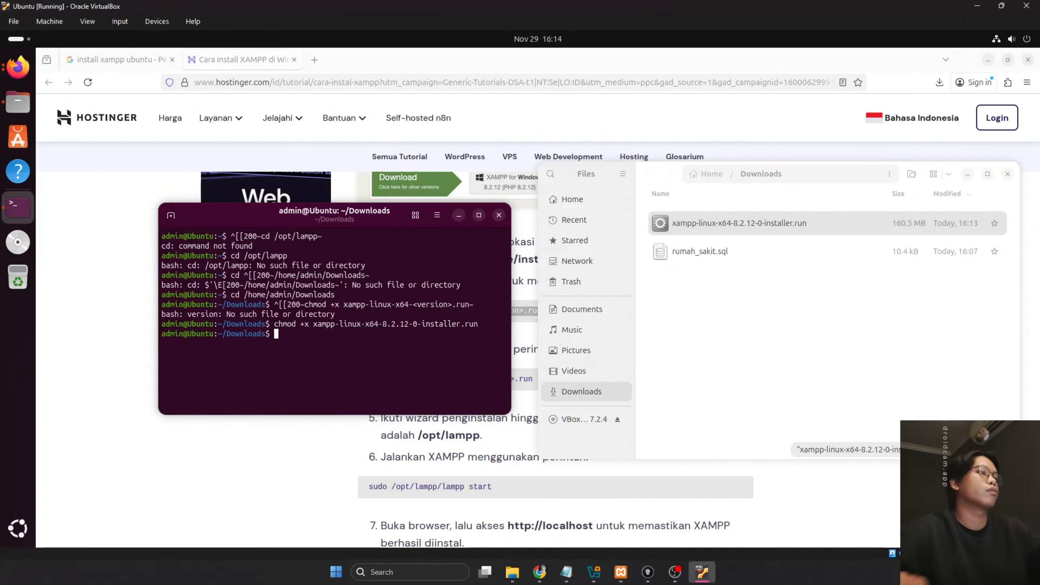
# Recall the chmod command and change it to 'sudo ./xampp-linux-x64-8.2.12-0-installer.run' to run it
pyautogui.click(93, 293)
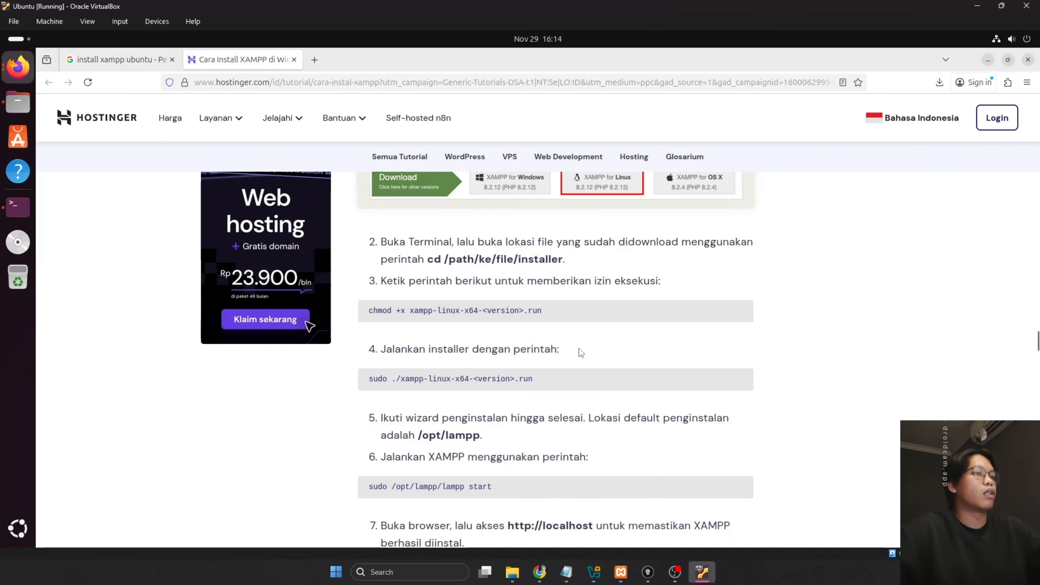
pyautogui.scroll(-3, 612, 353)
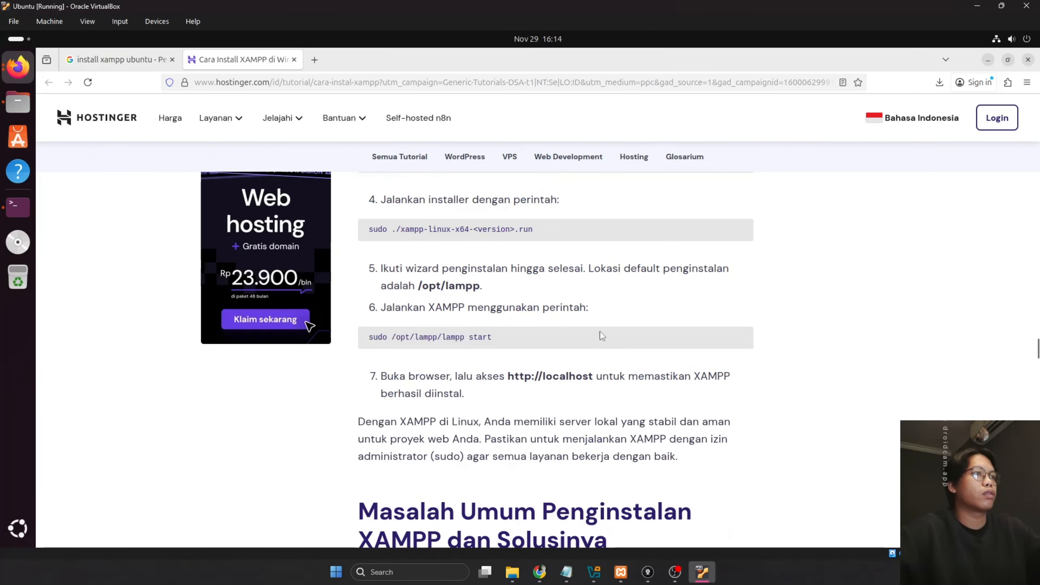
pyautogui.hotkey('alt', 'Tab')
pyautogui.press('Up')
pyautogui.press('Left')
pyautogui.press('Left')
pyautogui.press('Left')
pyautogui.press('Left')
pyautogui.press('Left')
pyautogui.press('Left')
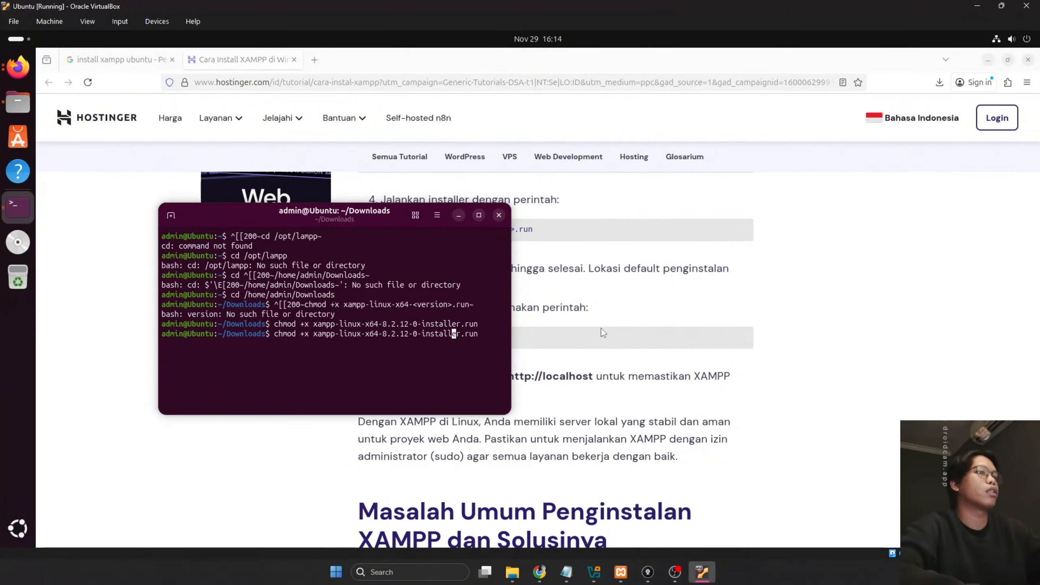
pyautogui.press('Left')
pyautogui.press('Left')
pyautogui.press('Left')
pyautogui.press('Left')
pyautogui.press('Left')
pyautogui.press('Left')
pyautogui.press('Left')
pyautogui.press('Left')
pyautogui.press('Left')
pyautogui.press('Left')
pyautogui.press('Left')
pyautogui.press('Left')
pyautogui.press('Left')
pyautogui.press('Left')
pyautogui.press('Left')
pyautogui.press('Left')
pyautogui.press('Left')
pyautogui.press('Left')
pyautogui.press('Left')
pyautogui.press('Left')
pyautogui.moveTo(329, 218); pyautogui.dragTo(344, 274)
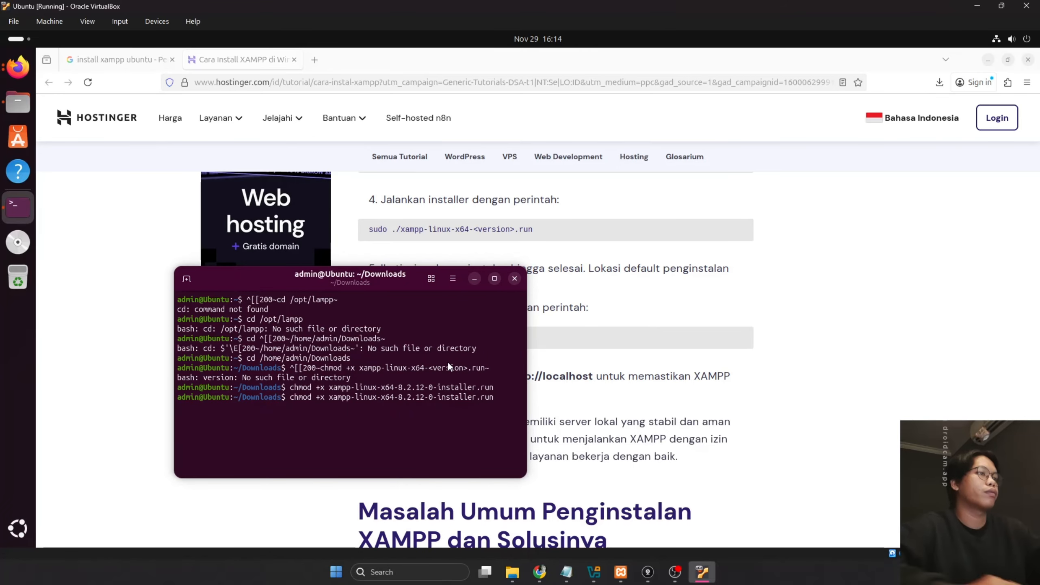
pyautogui.press('Left')
pyautogui.press('Left')
pyautogui.press('Left')
pyautogui.press('Left')
pyautogui.press('Left')
pyautogui.press('Left')
pyautogui.press('Left')
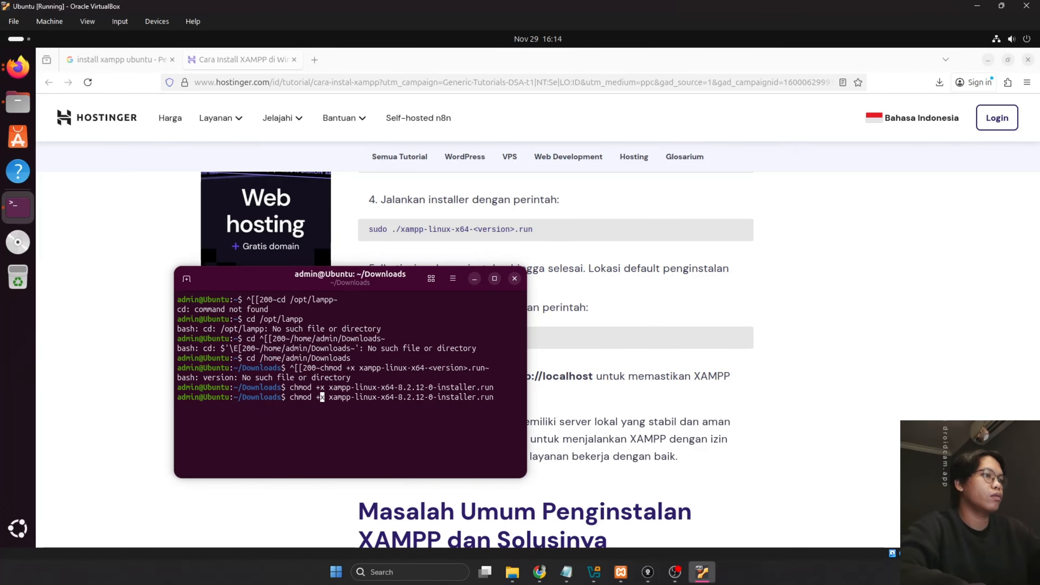
pyautogui.press('BackSpace')
pyautogui.press('BackSpace')
pyautogui.press('BackSpace')
pyautogui.press('BackSpace')
pyautogui.press('BackSpace')
pyautogui.press('BackSpace')
pyautogui.press('BackSpace')
pyautogui.press('Delete')
pyautogui.write('sudo ')
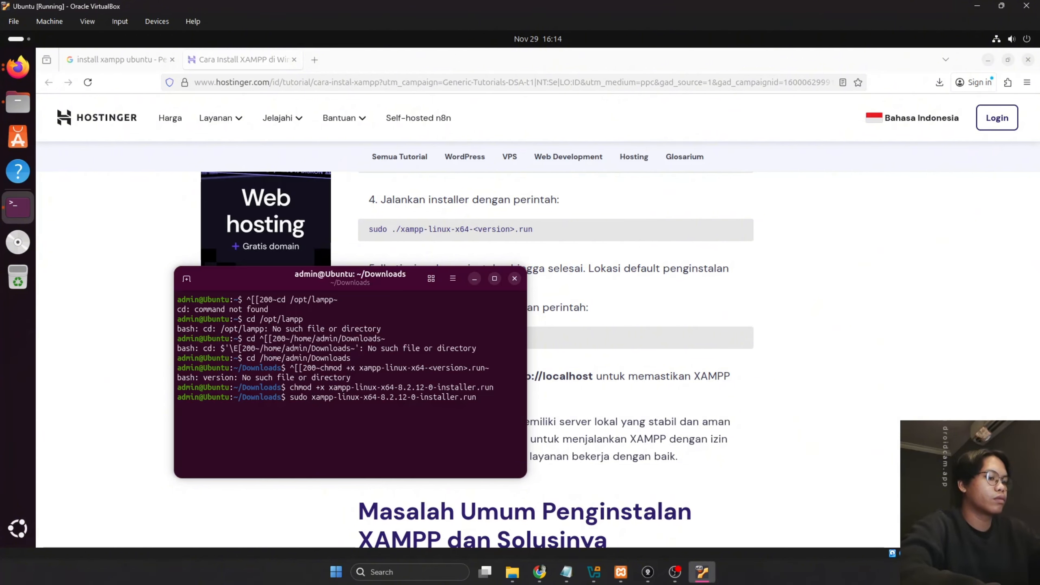
pyautogui.write('./')
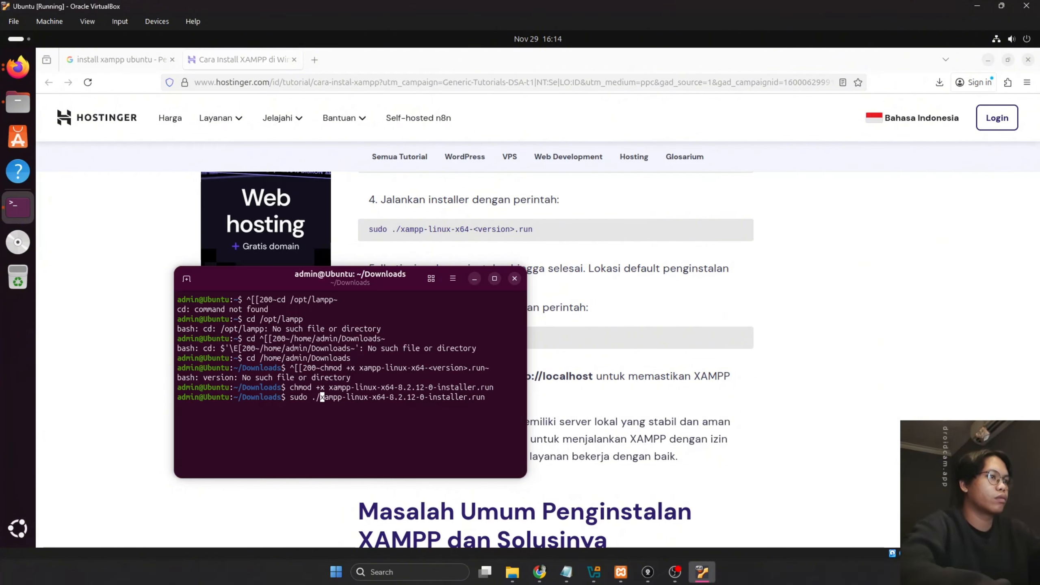
pyautogui.press('Return')
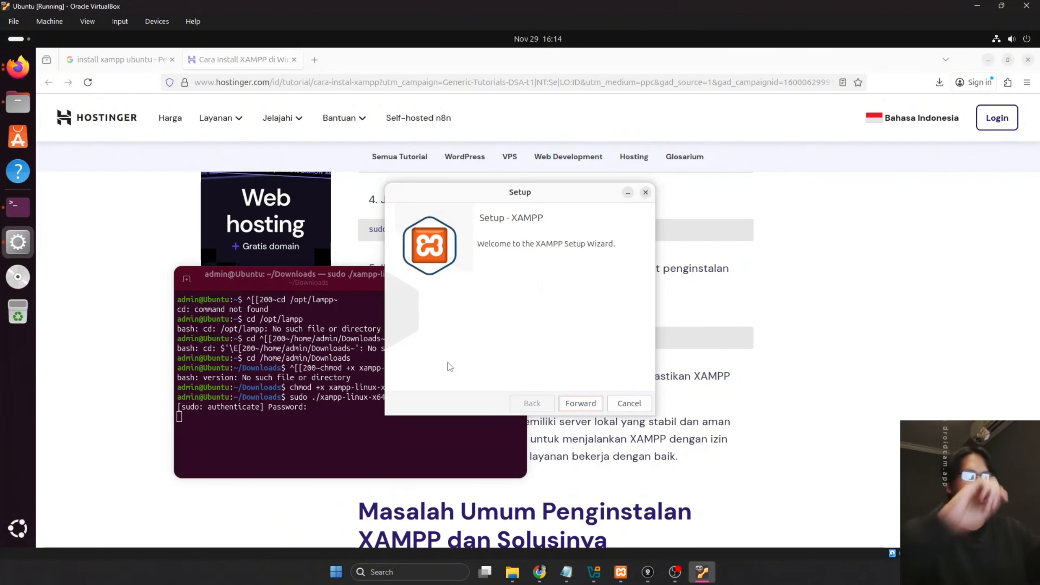
# Accept the default components and install directory, install XAMPP, and finish with Launch XAMPP checked
pyautogui.click(581, 401)
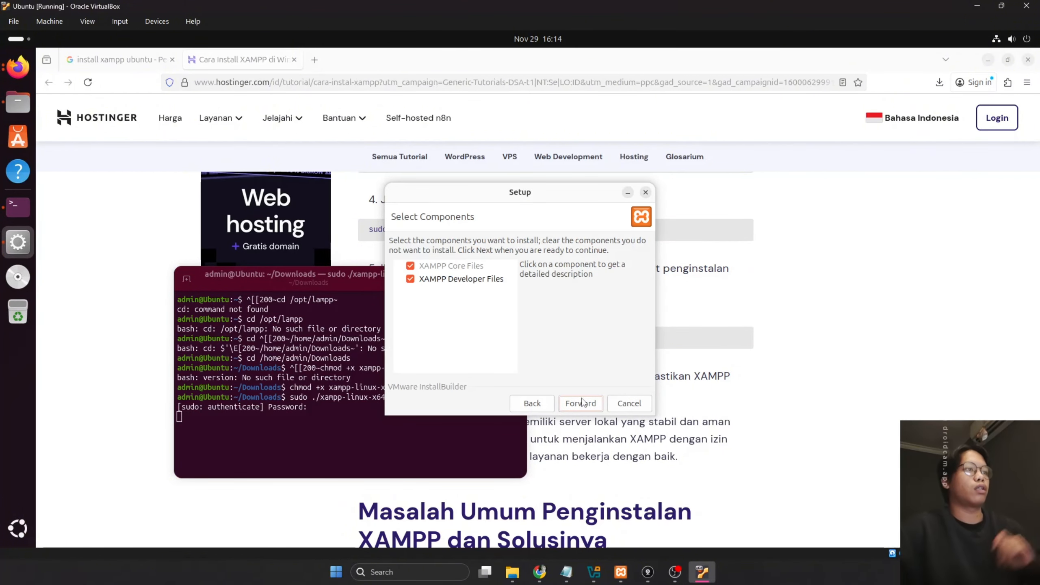
pyautogui.click(582, 400)
pyautogui.click(581, 403)
pyautogui.click(582, 403)
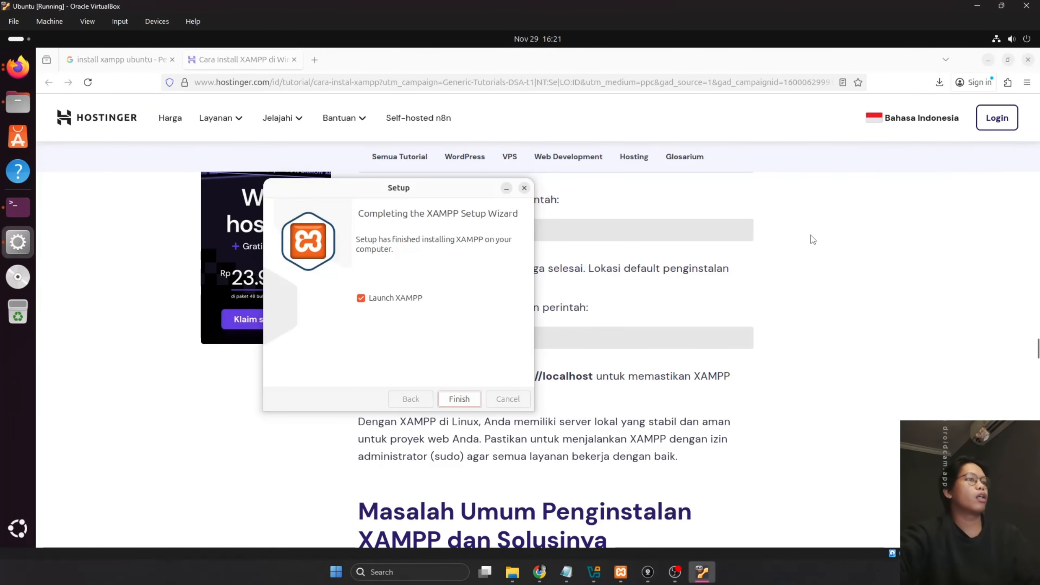
pyautogui.click(17, 207)
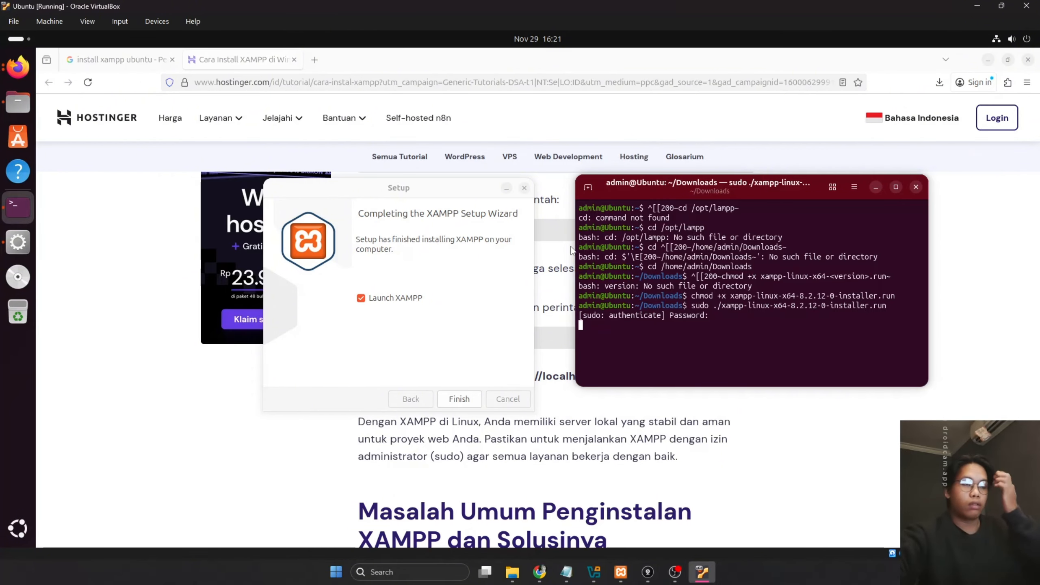
pyautogui.click(459, 398)
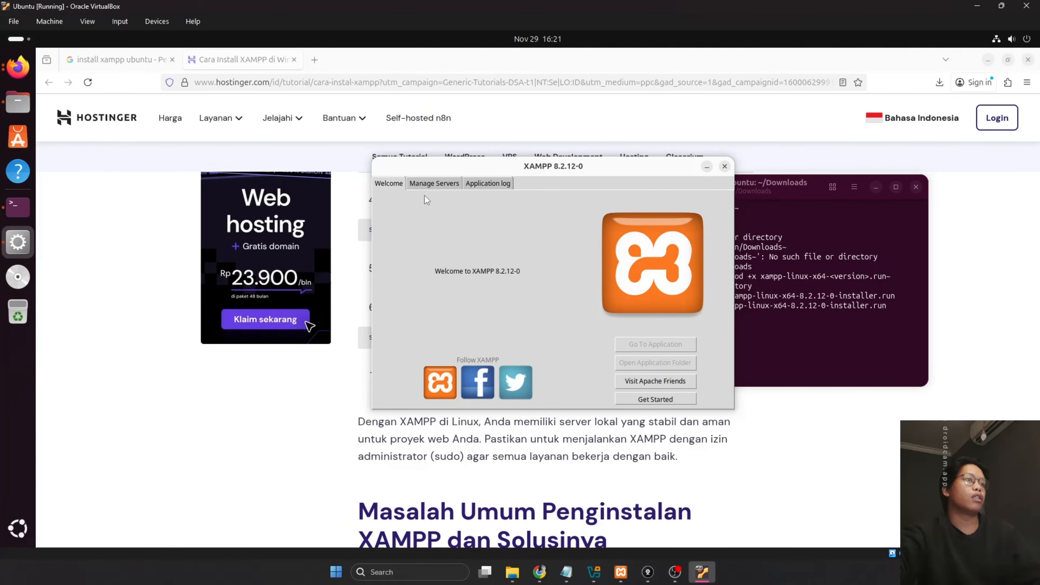
# Show the Manage Servers list, select MySQL Database, and move the XAMPP window aside
pyautogui.click(426, 184)
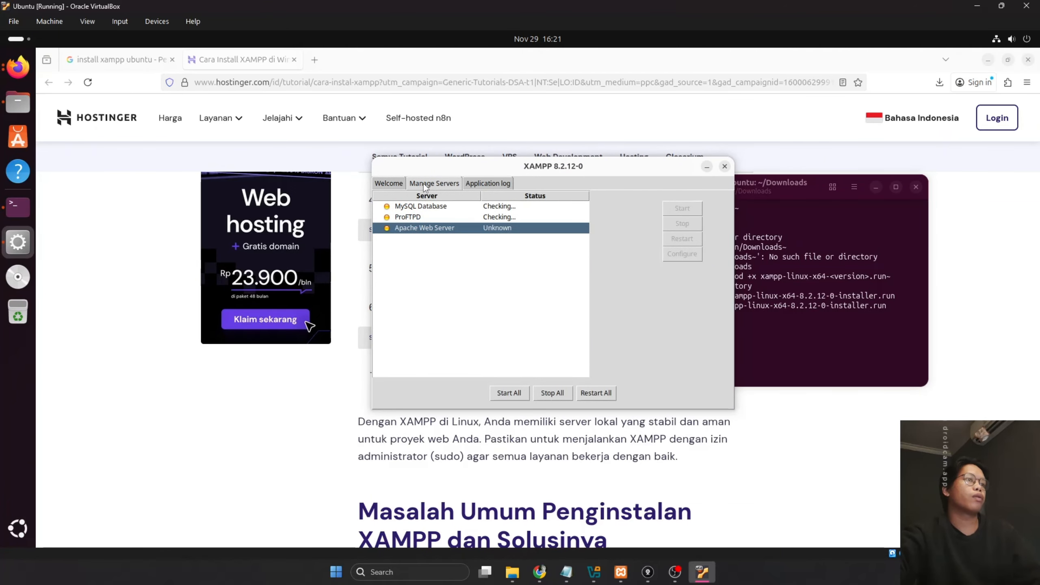
pyautogui.click(426, 218)
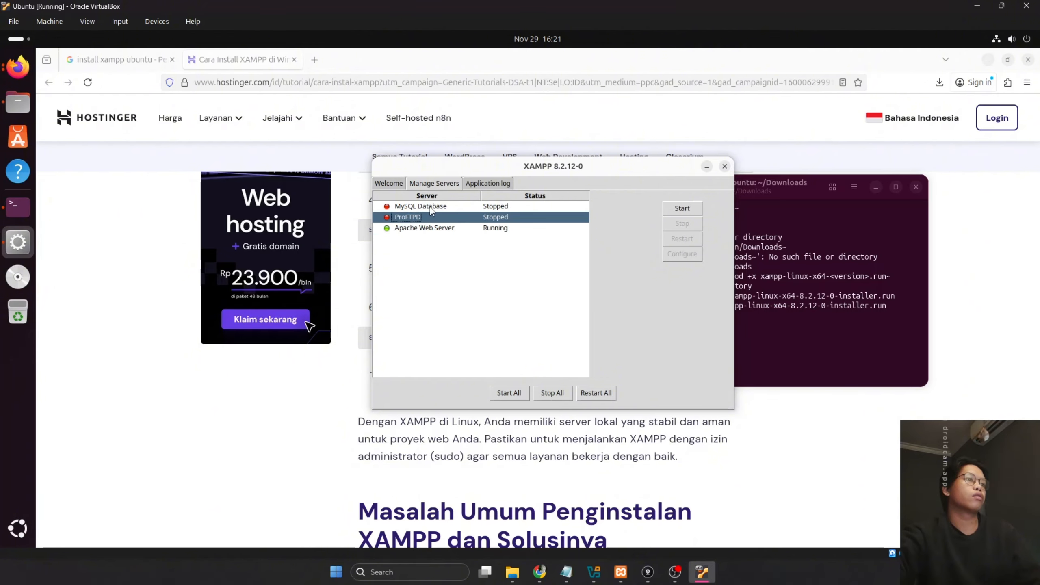
pyautogui.click(431, 208)
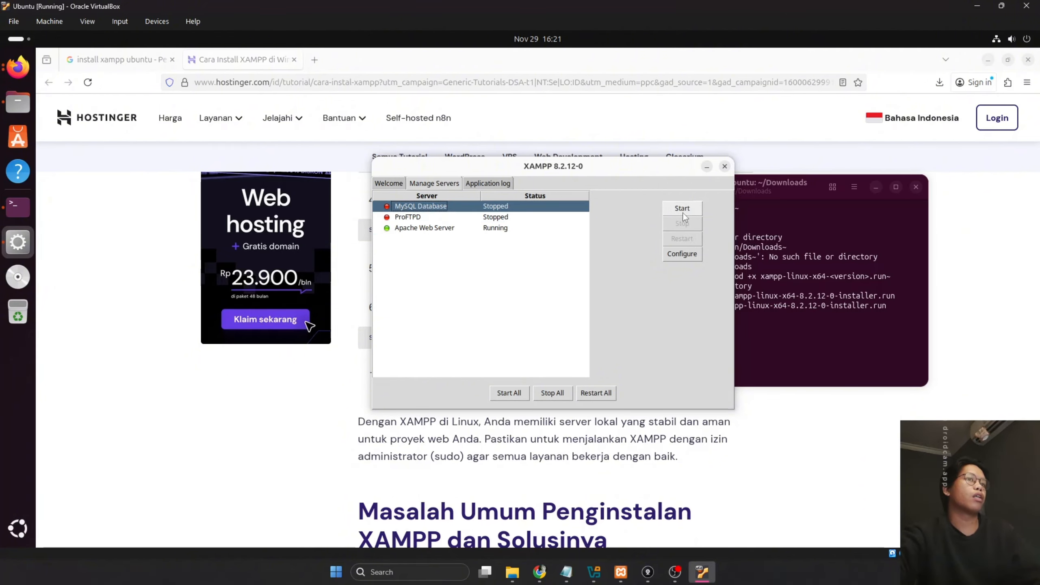
pyautogui.moveTo(599, 173); pyautogui.dragTo(407, 165)
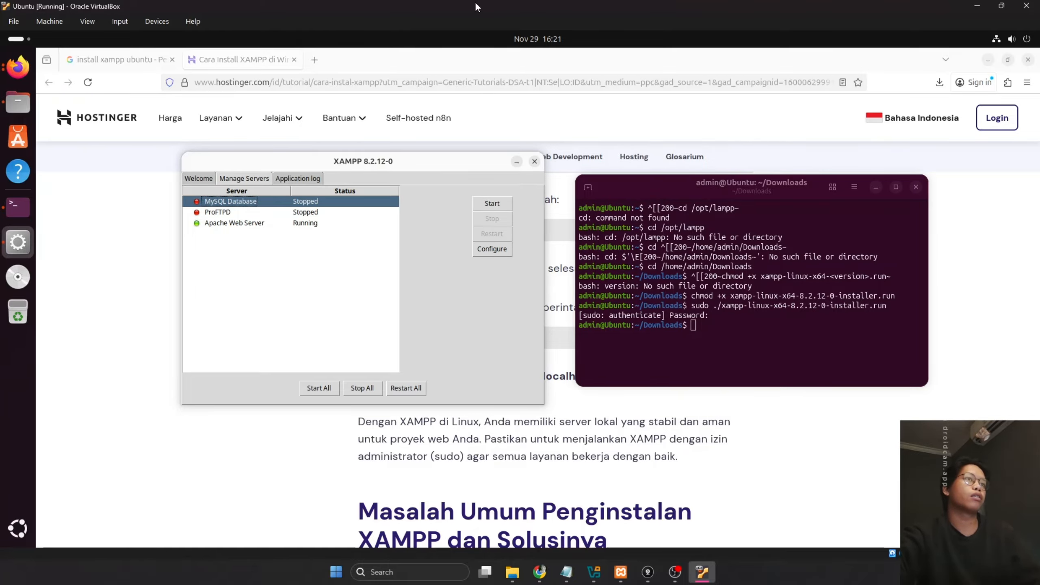
pyautogui.moveTo(474, 2); pyautogui.dragTo(515, 78)
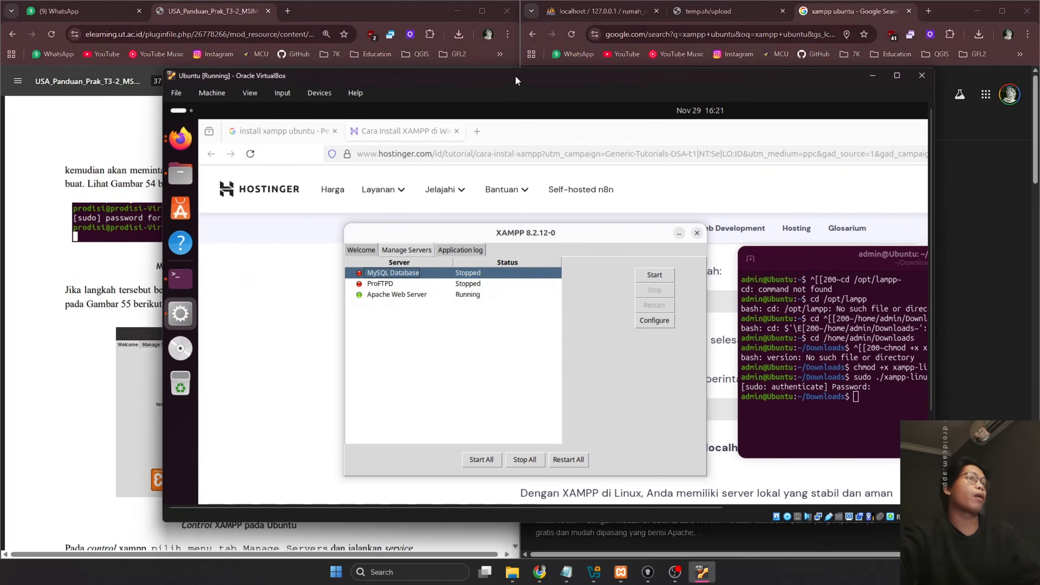
# Scroll the PDF guide to Gambar 56 on page 38, about starting Apache and MySQL
pyautogui.click(176, 245)
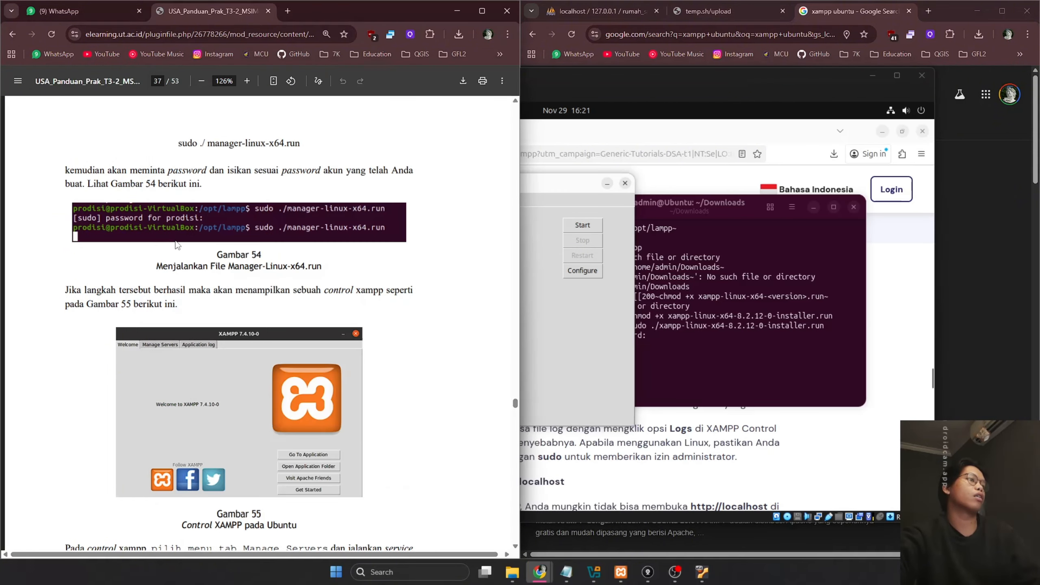
pyautogui.scroll(-3, 177, 245)
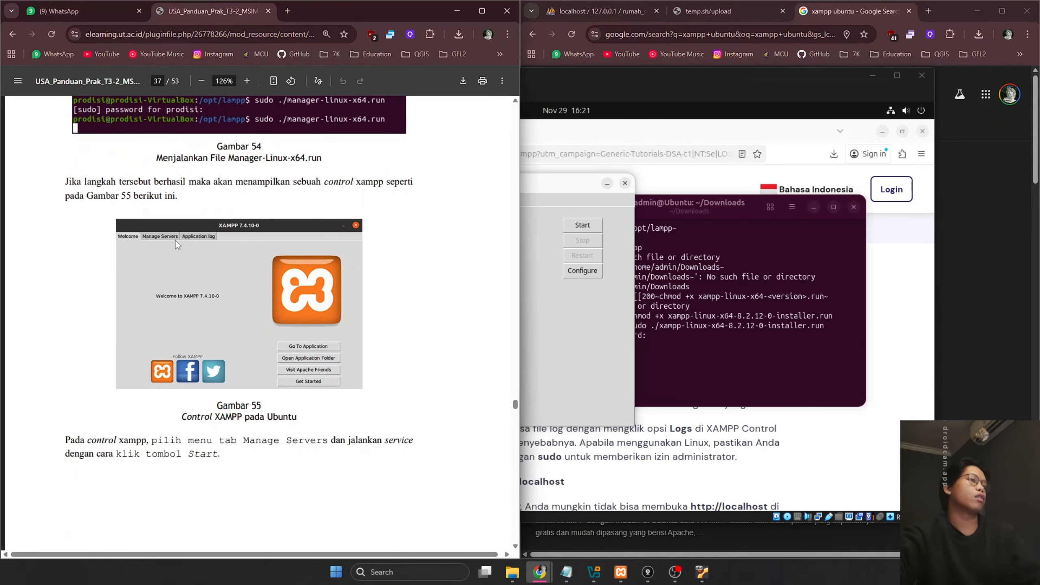
pyautogui.scroll(-8, 176, 240)
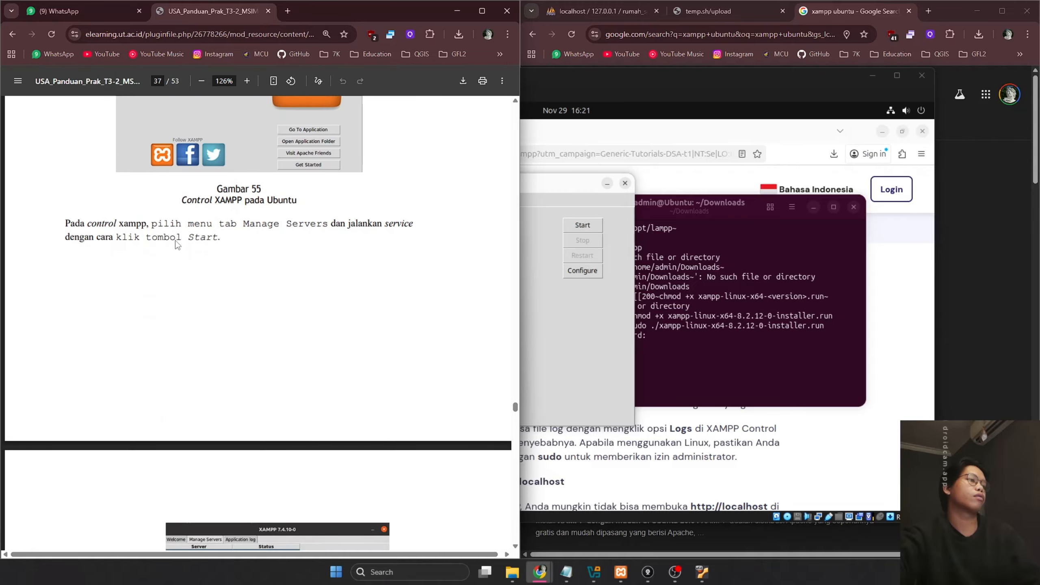
pyautogui.scroll(7, 176, 240)
pyautogui.scroll(-8, 176, 240)
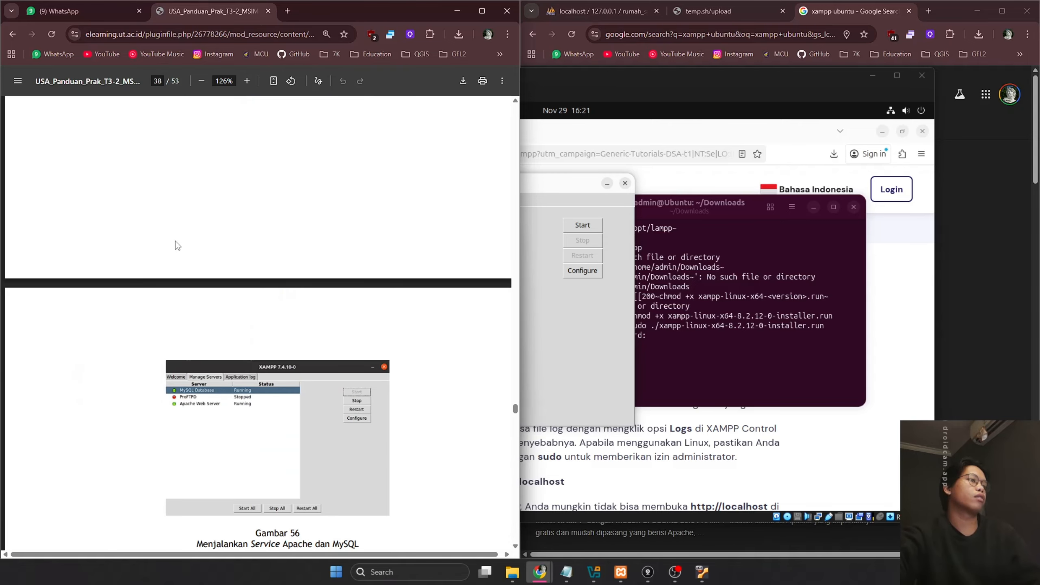
pyautogui.scroll(-10, 176, 244)
pyautogui.scroll(7, 177, 244)
# Start the MySQL Database server in XAMPP so it runs beside Apache, then check the guide
pyautogui.click(529, 294)
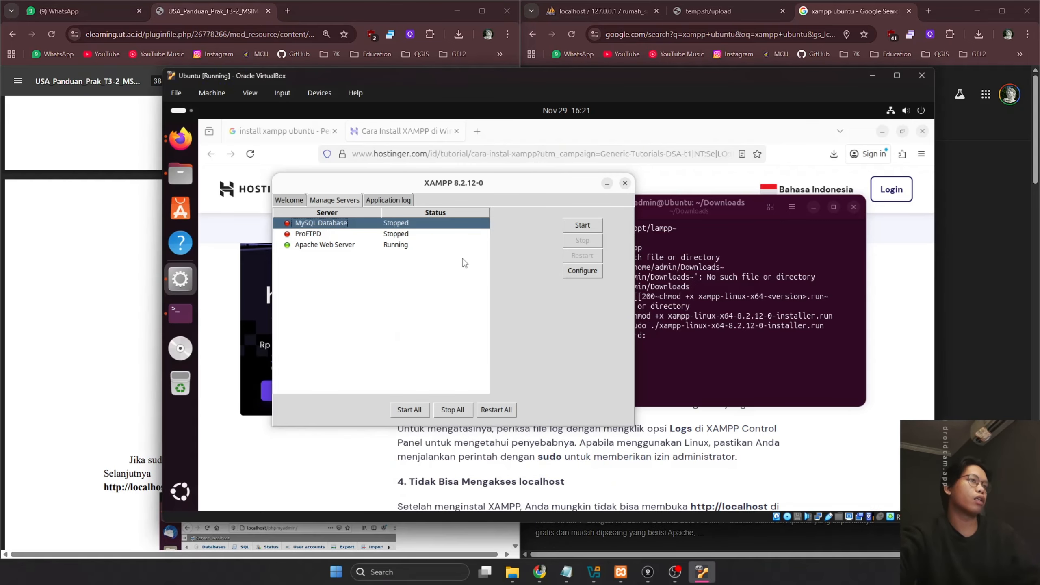
pyautogui.click(577, 225)
pyautogui.moveTo(451, 184); pyautogui.dragTo(482, 181)
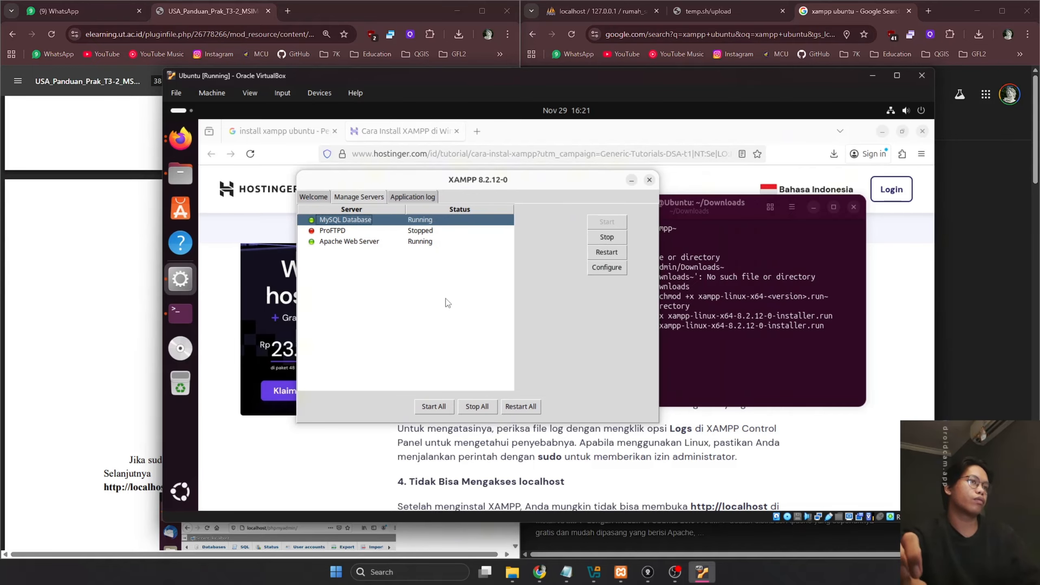
pyautogui.click(67, 352)
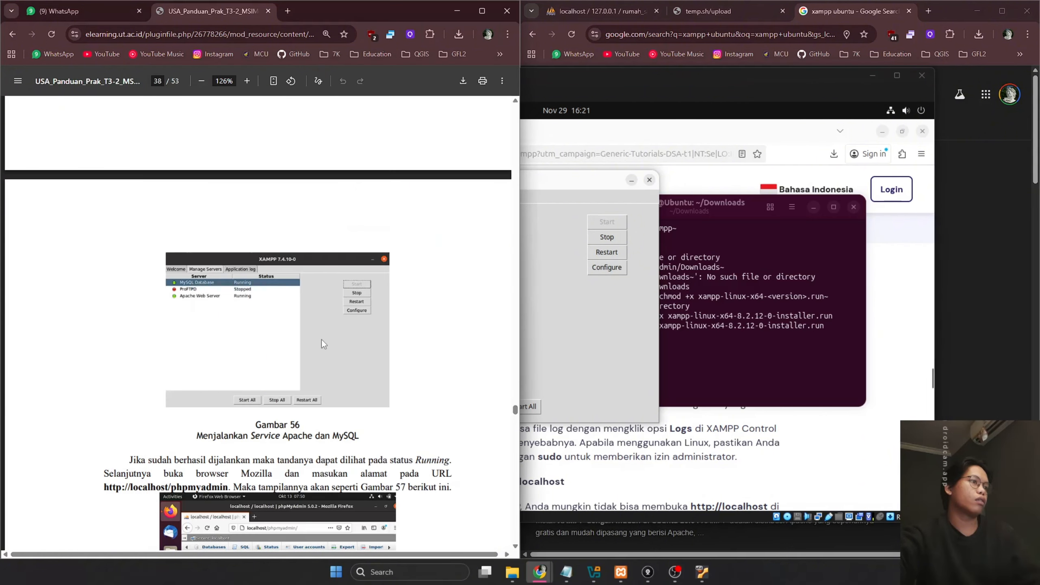
pyautogui.scroll(-2, 322, 340)
# Load localhost/ in the VM's Firefox to show the XAMPP dashboard and close the install tab
pyautogui.click(644, 331)
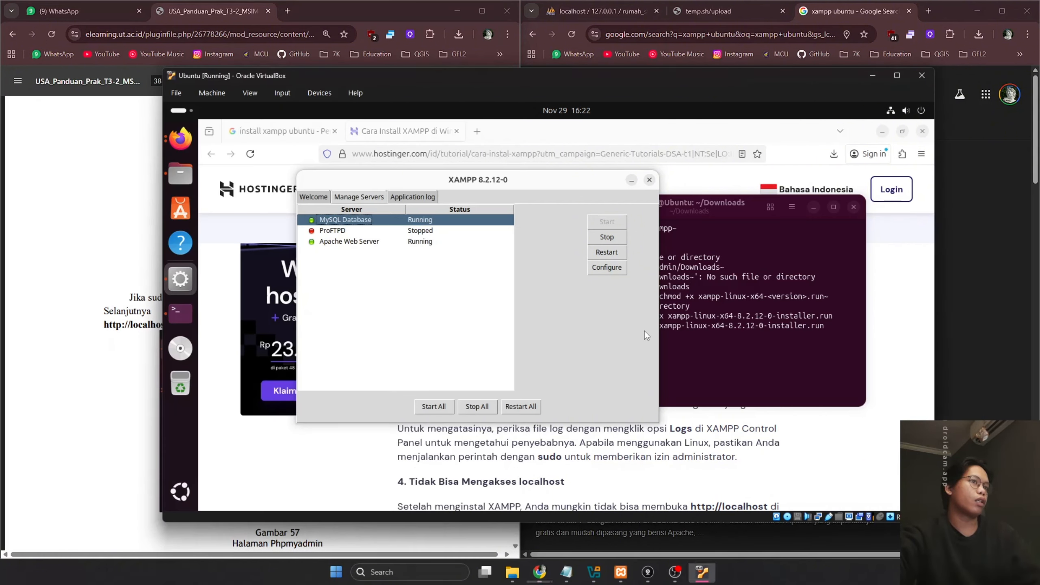
pyautogui.moveTo(684, 460); pyautogui.dragTo(679, 456)
pyautogui.hotkey('ctrl', 'l')
pyautogui.write('local')
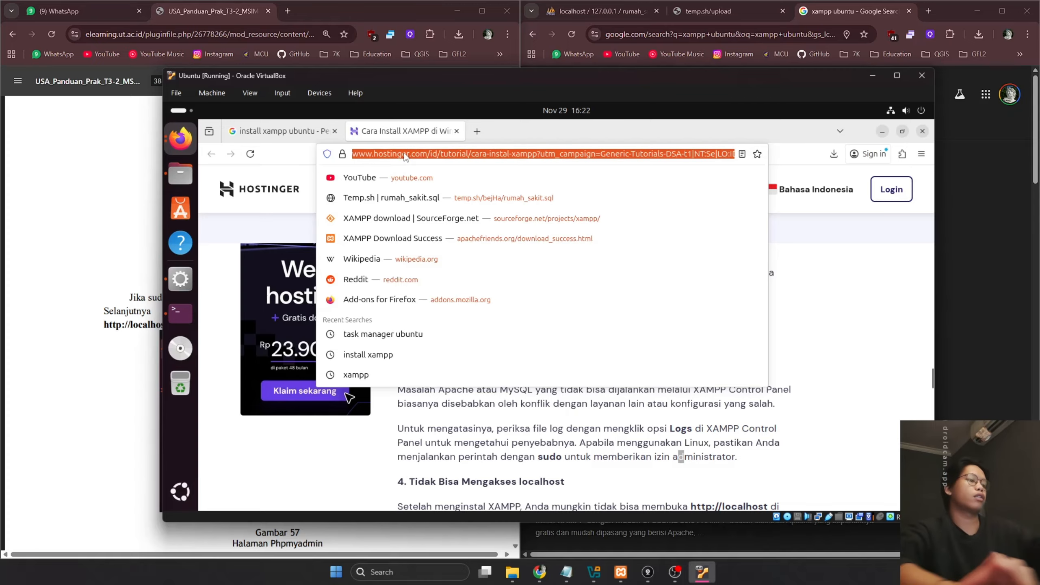
pyautogui.write('host/')
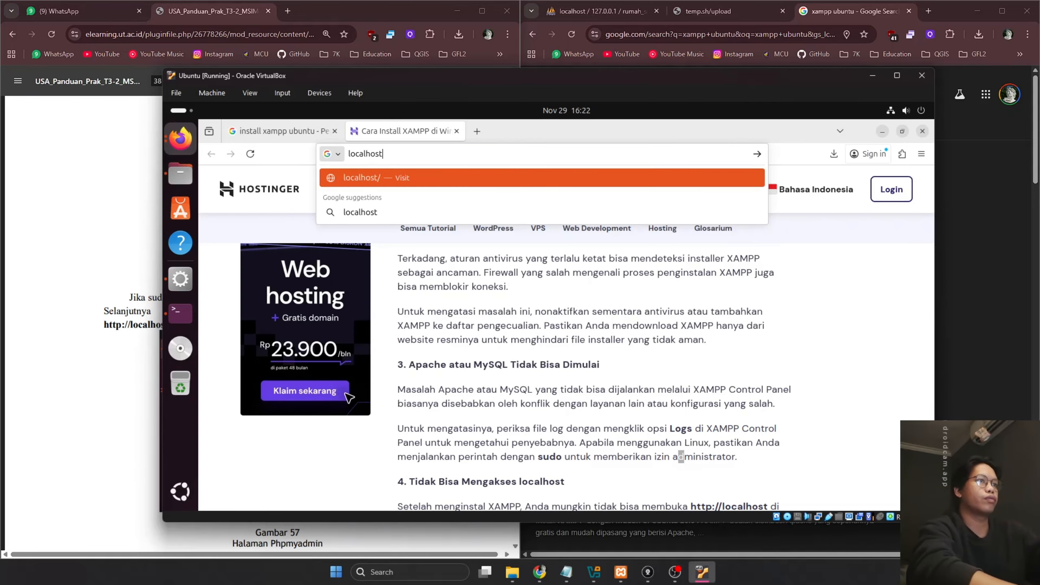
pyautogui.press('Return')
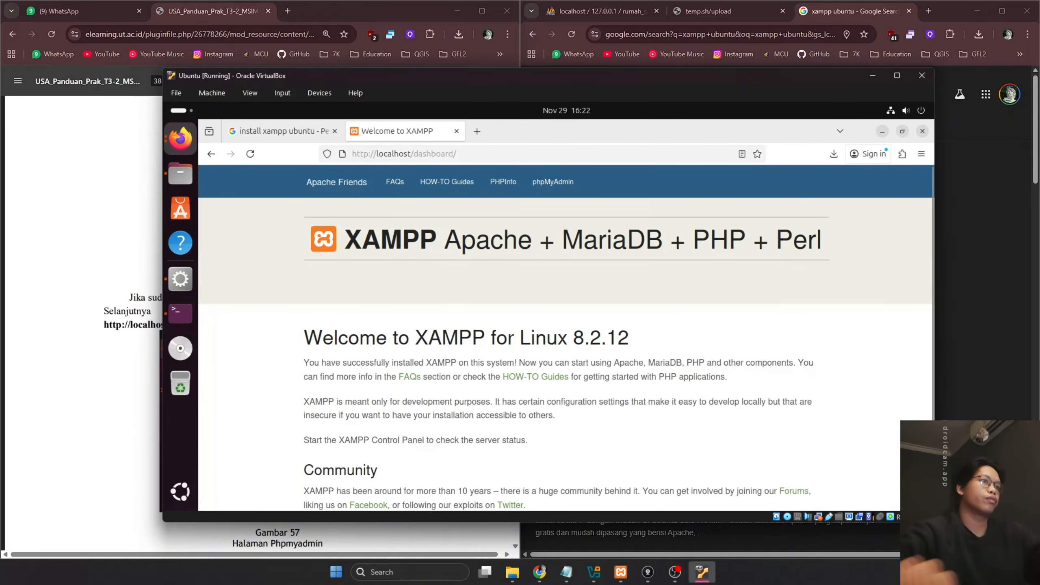
pyautogui.click(335, 131)
# Change the address to localhost/phpmyadmin to reach the phpMyAdmin home page
pyautogui.click(459, 152)
pyautogui.click(463, 151)
pyautogui.press('BackSpace')
pyautogui.press('BackSpace')
pyautogui.press('BackSpace')
pyautogui.press('BackSpace')
pyautogui.press('BackSpace')
pyautogui.press('BackSpace')
pyautogui.press('BackSpace')
pyautogui.press('BackSpace')
pyautogui.press('BackSpace')
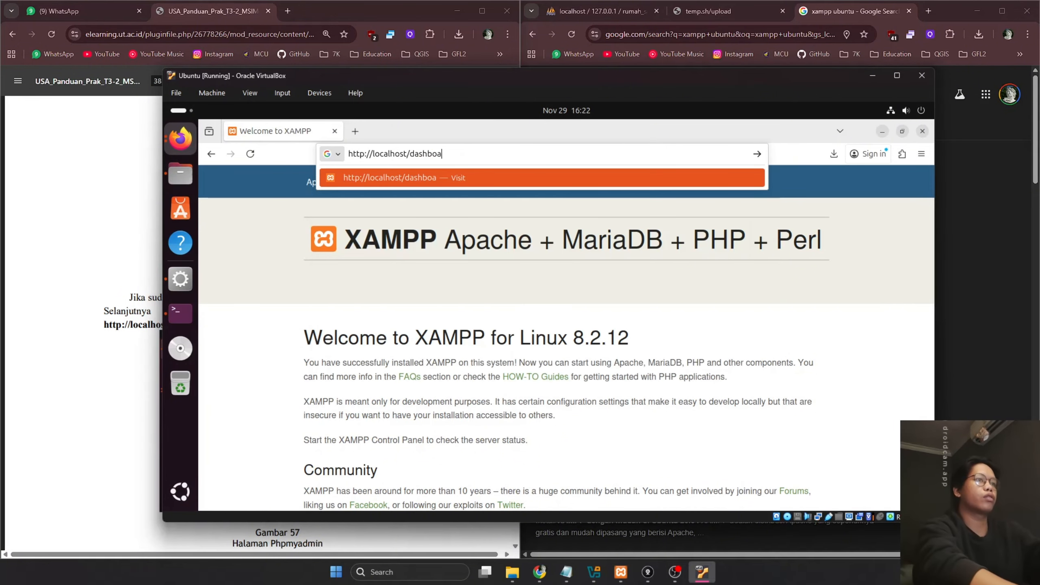
pyautogui.press('BackSpace')
pyautogui.write('phpmyadmin')
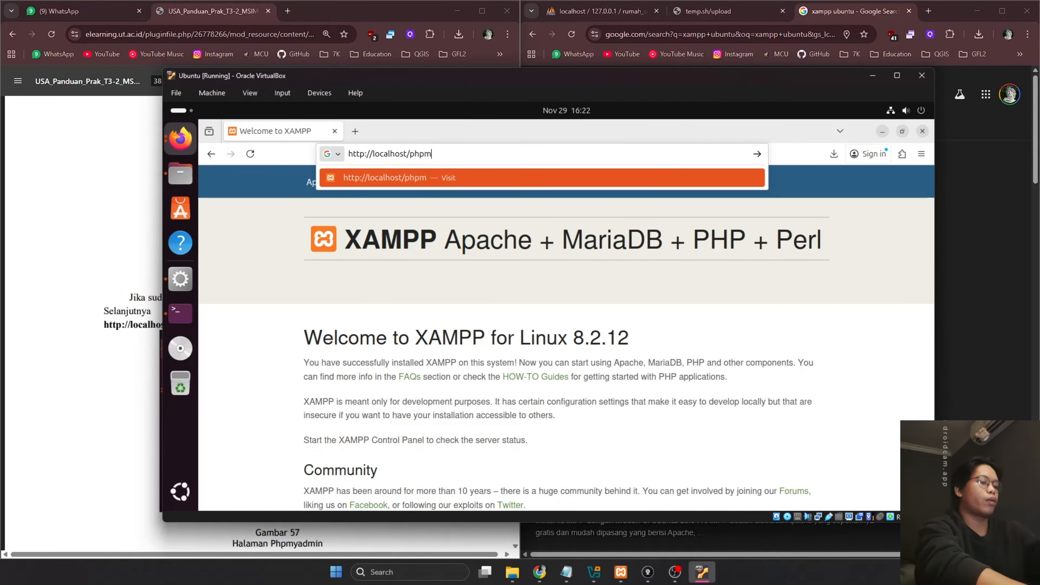
pyautogui.press('Return')
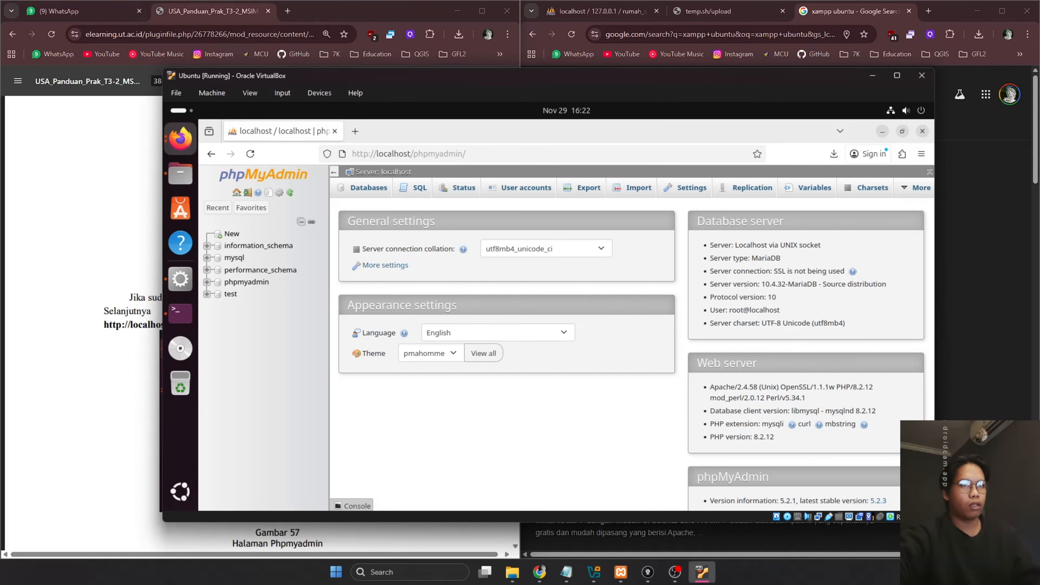
# Check the PDF guide, then open phpMyAdmin's Databases page with the create form
pyautogui.click(68, 291)
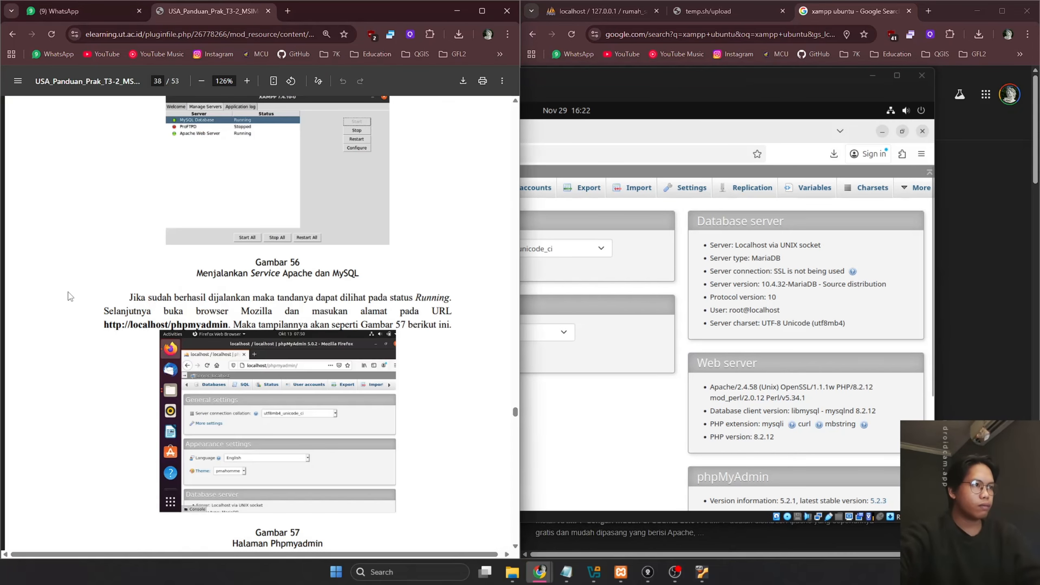
pyautogui.scroll(-3, 70, 288)
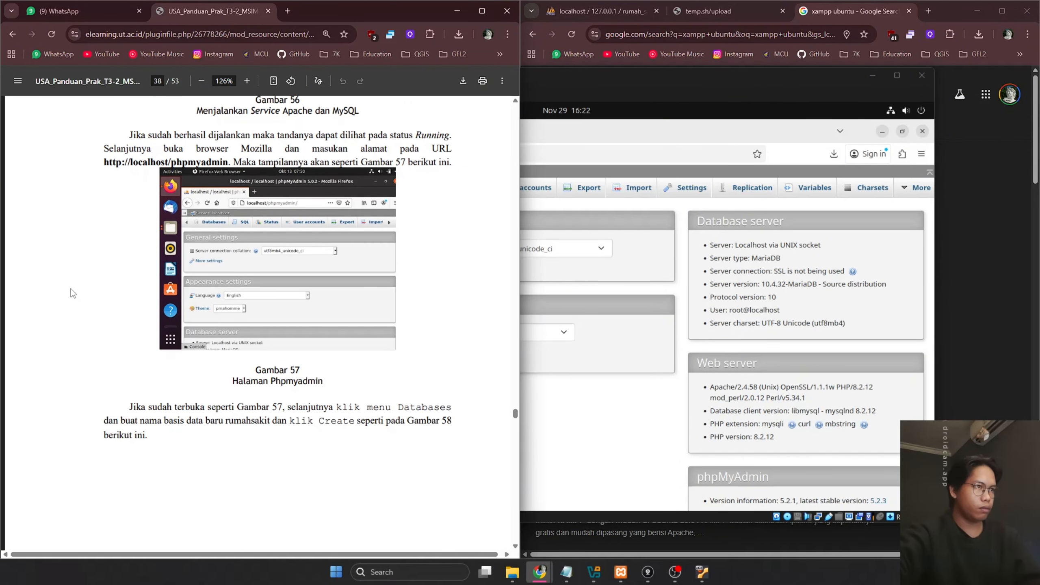
pyautogui.hotkey('alt', 'Tab')
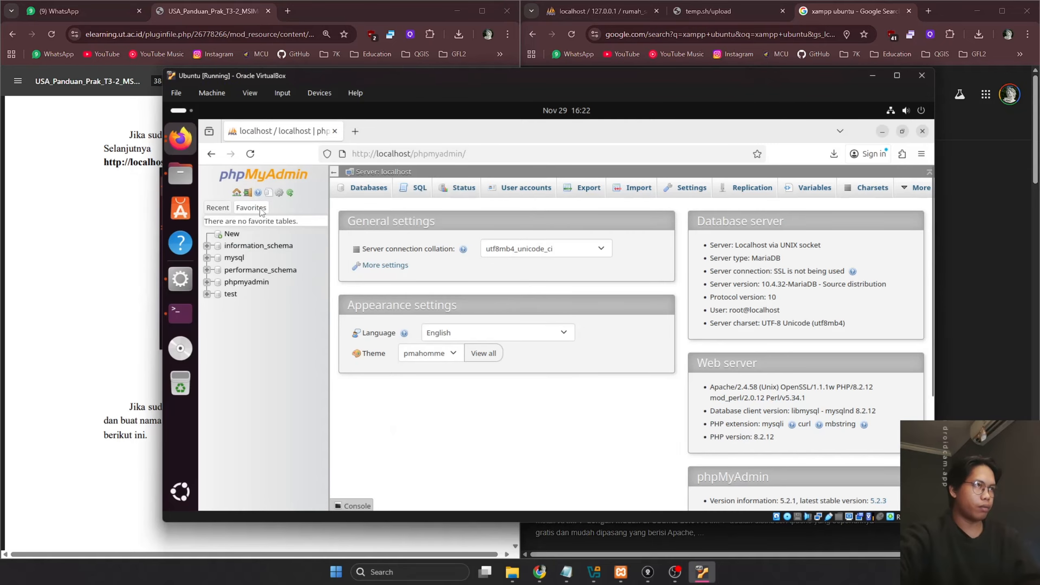
pyautogui.click(375, 191)
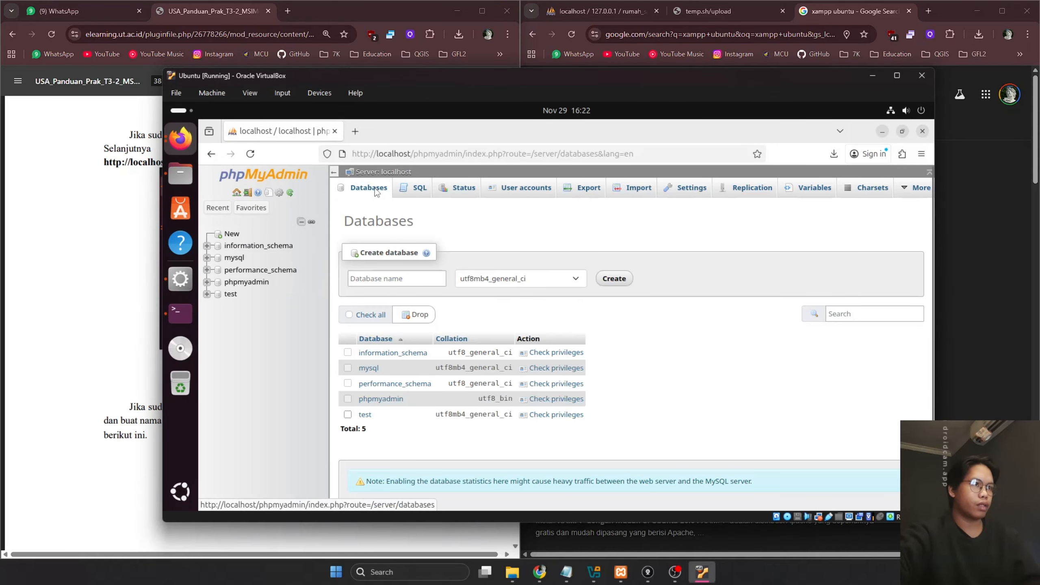
# Create a new database named rumah_sakit after reading the guide's next steps
pyautogui.click(101, 286)
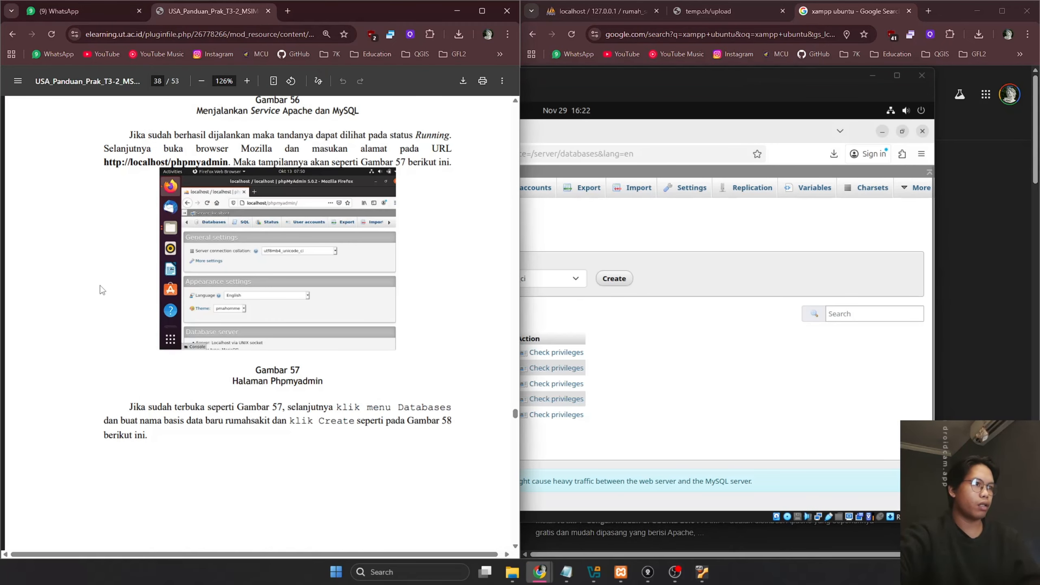
pyautogui.scroll(-10, 102, 282)
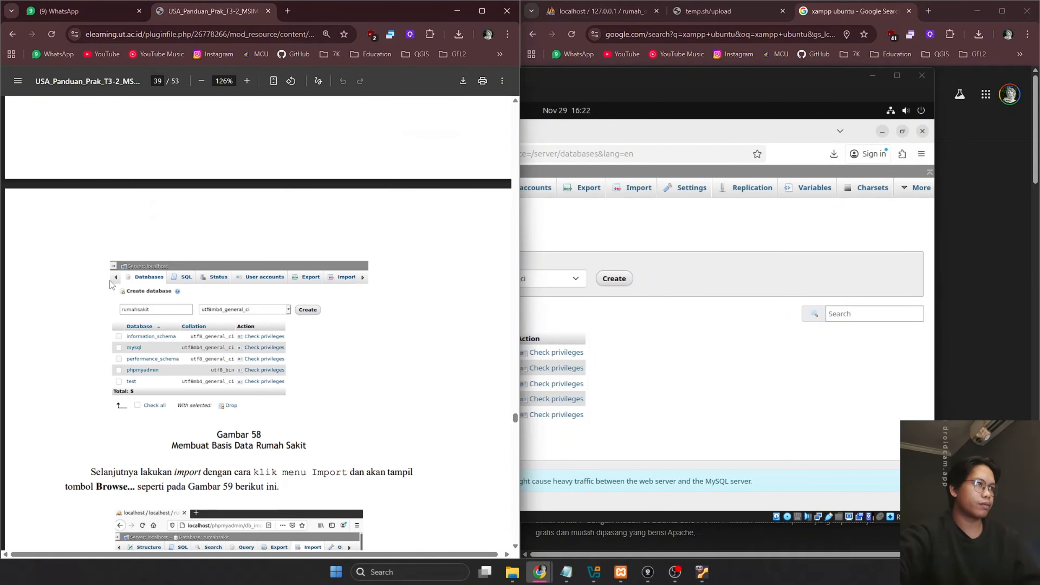
pyautogui.scroll(-3, 110, 283)
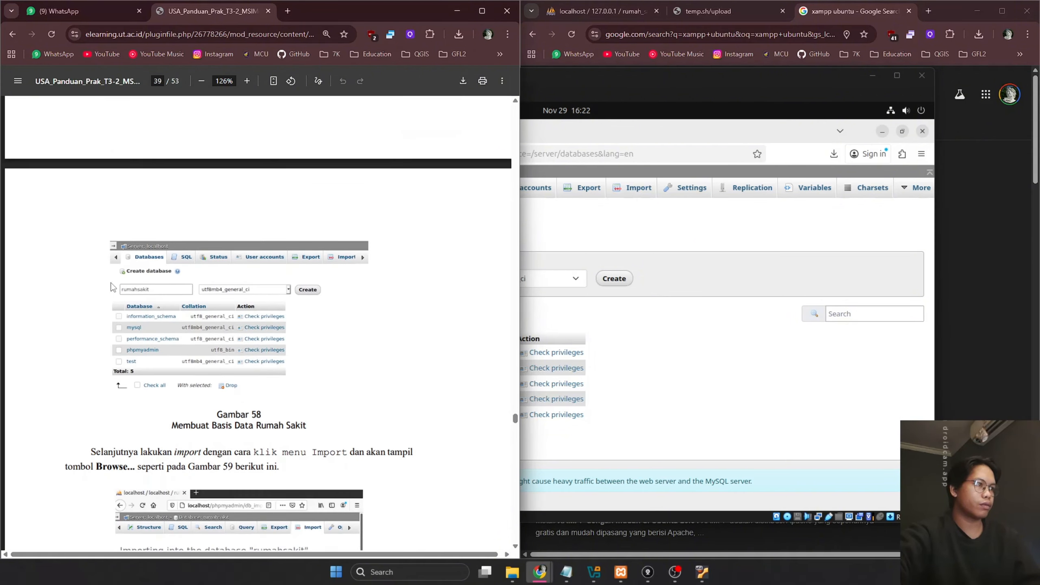
pyautogui.scroll(-3, 111, 286)
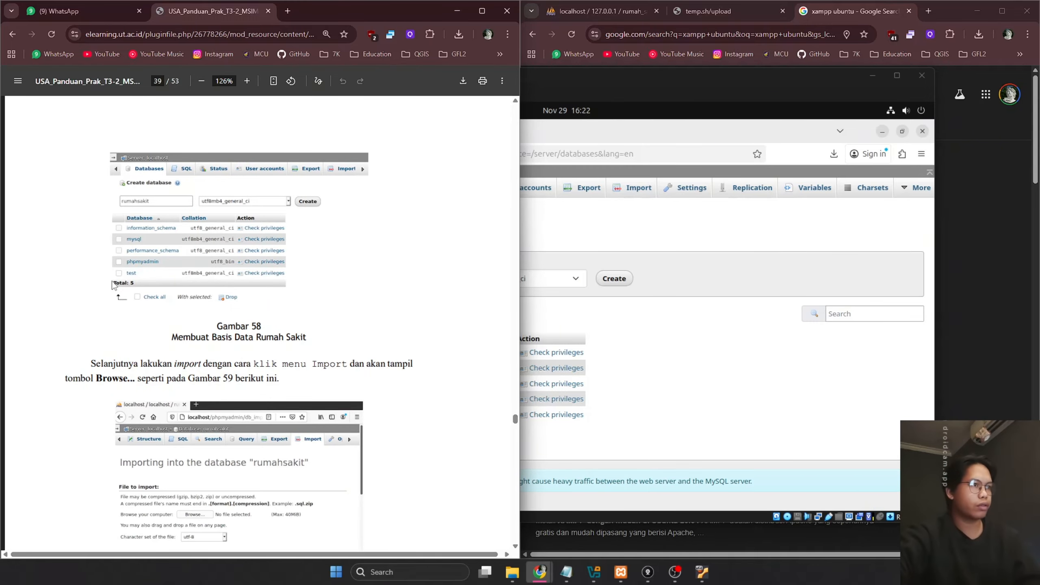
pyautogui.click(665, 336)
pyautogui.click(405, 283)
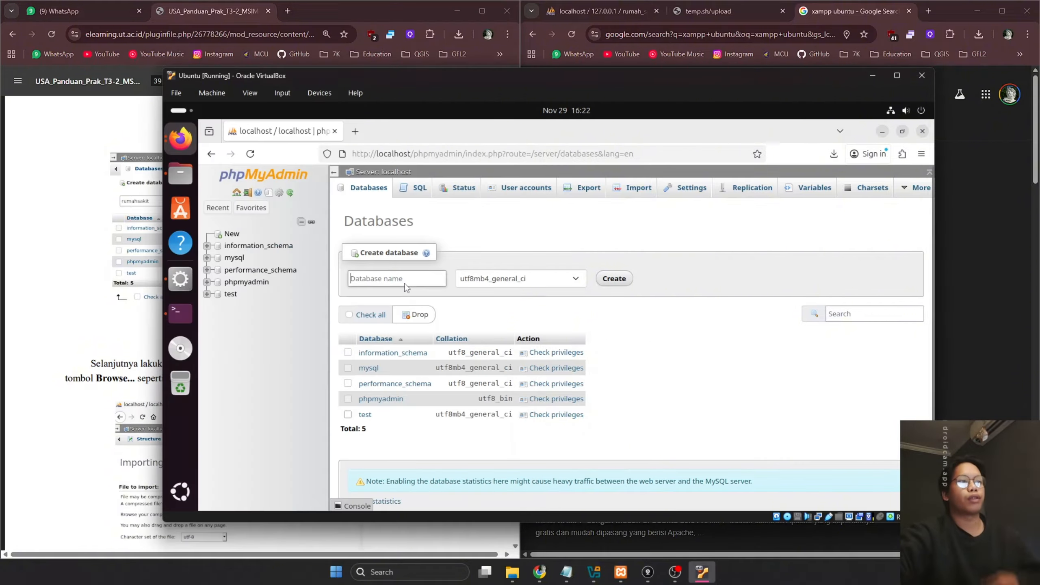
pyautogui.write('rumah_sakit')
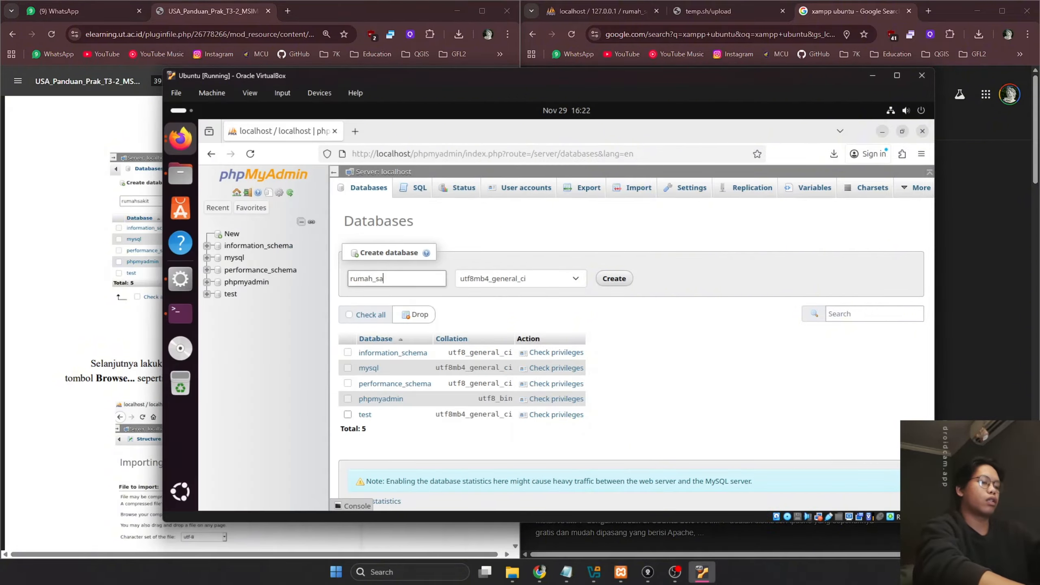
pyautogui.click(613, 278)
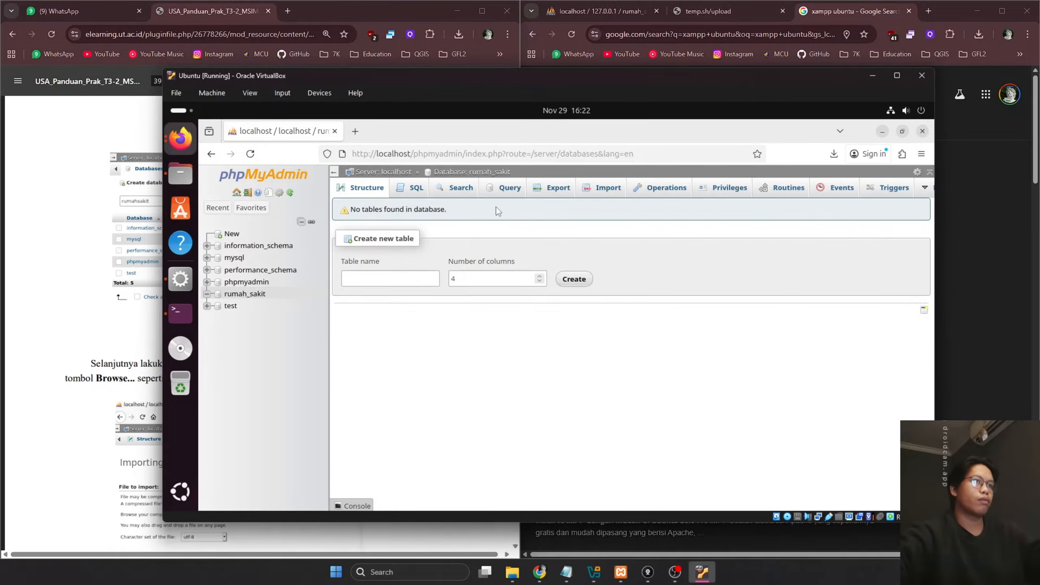
# Open the Import page for rumah_sakit and review the guide's import instructions
pyautogui.click(592, 190)
pyautogui.click(90, 343)
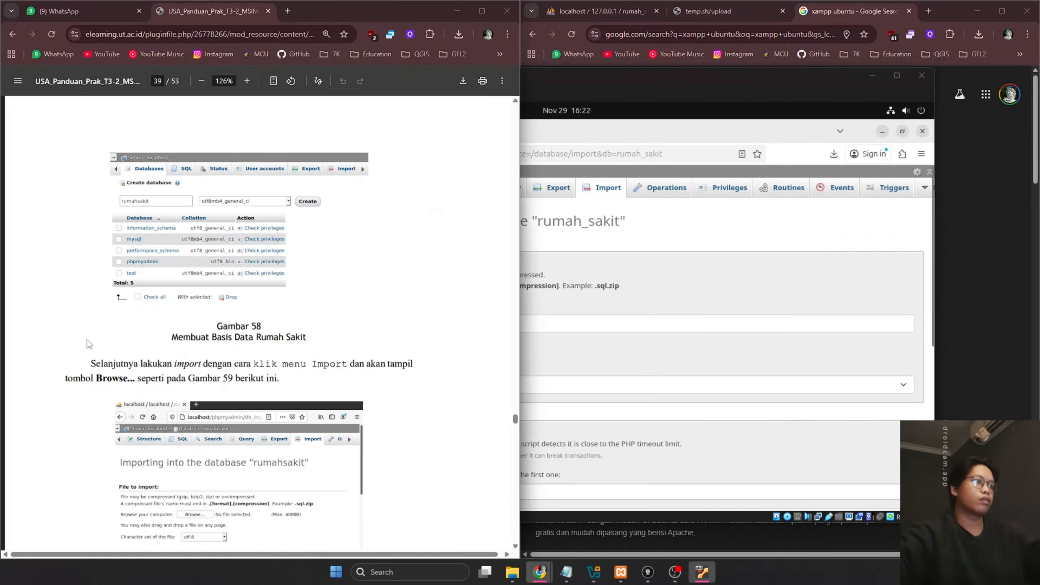
pyautogui.scroll(-3, 90, 344)
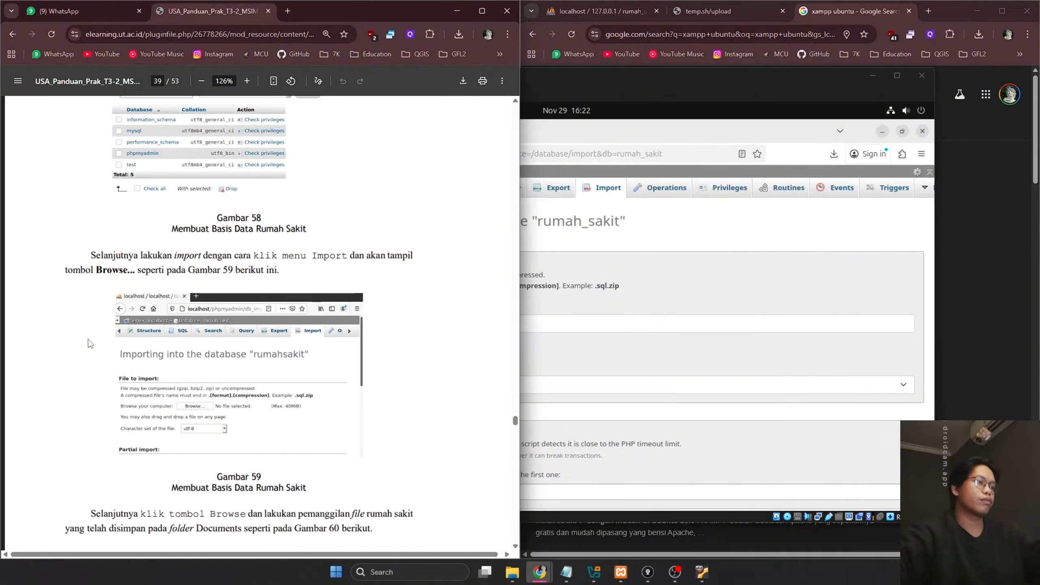
pyautogui.scroll(-8, 90, 343)
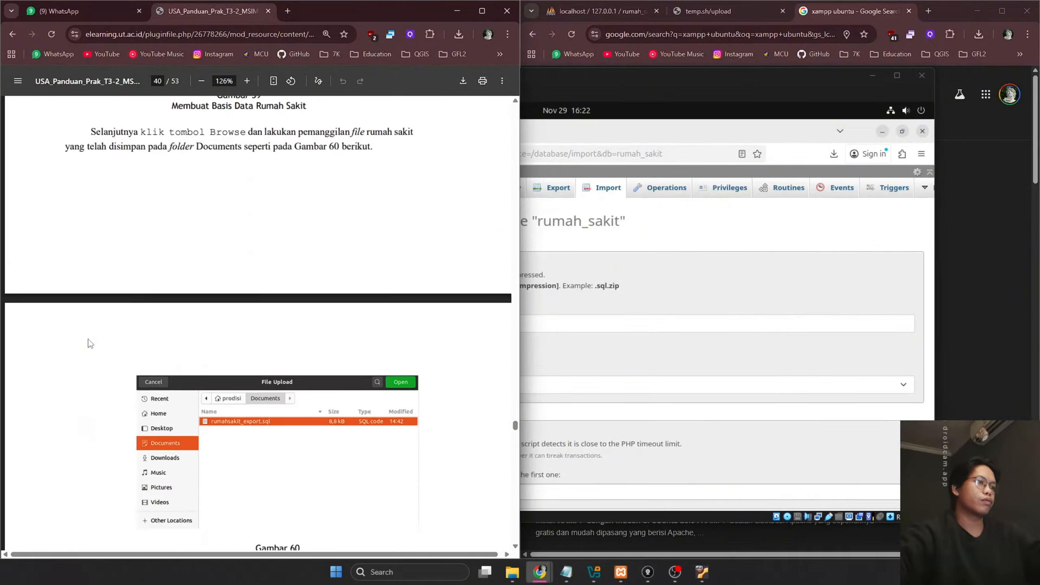
pyautogui.scroll(-8, 91, 343)
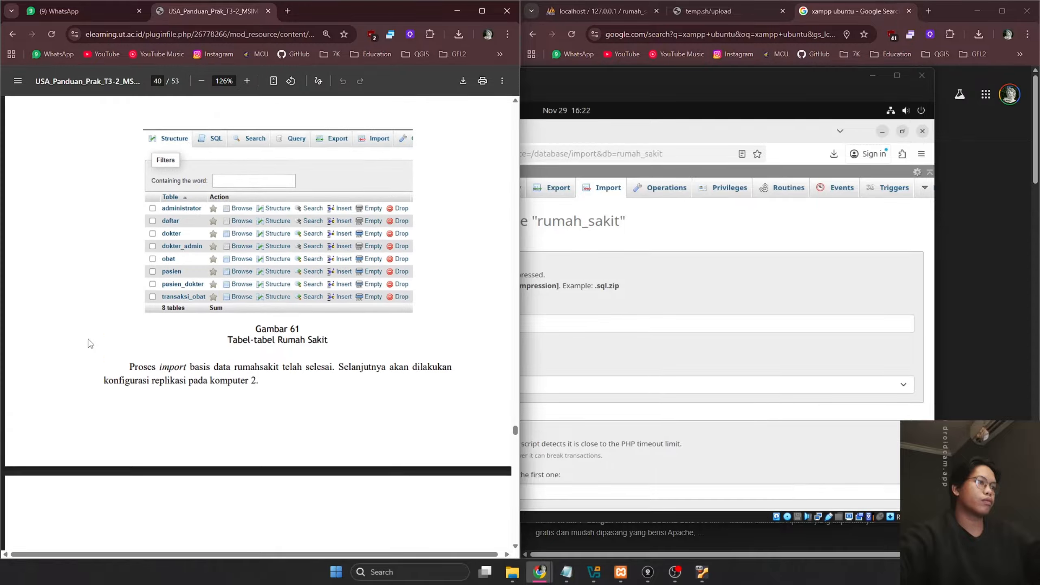
pyautogui.click(732, 327)
# Choose rumah_sakit.sql from the Downloads folder as the import file
pyautogui.click(794, 178)
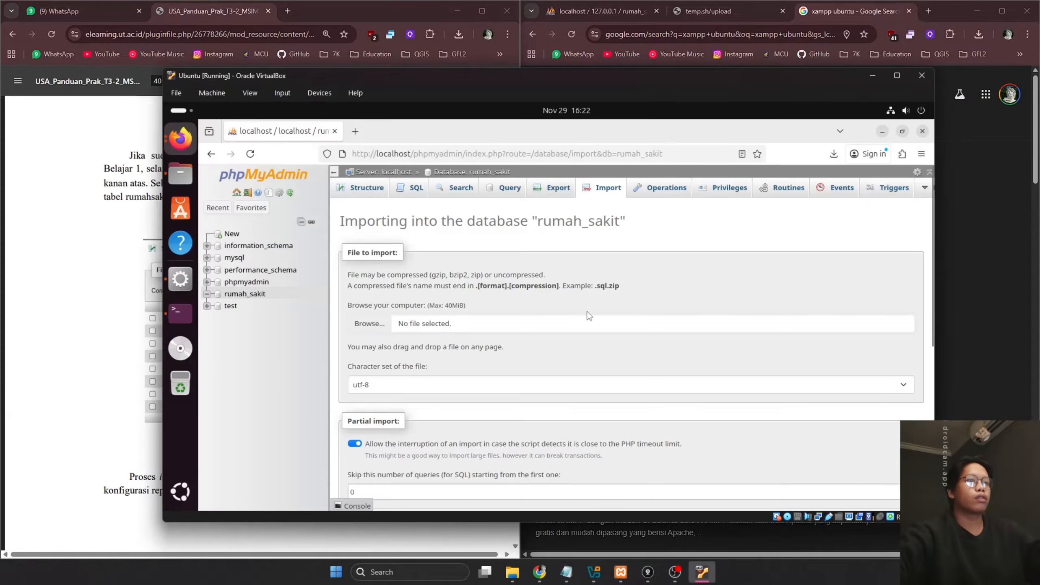
pyautogui.click(493, 322)
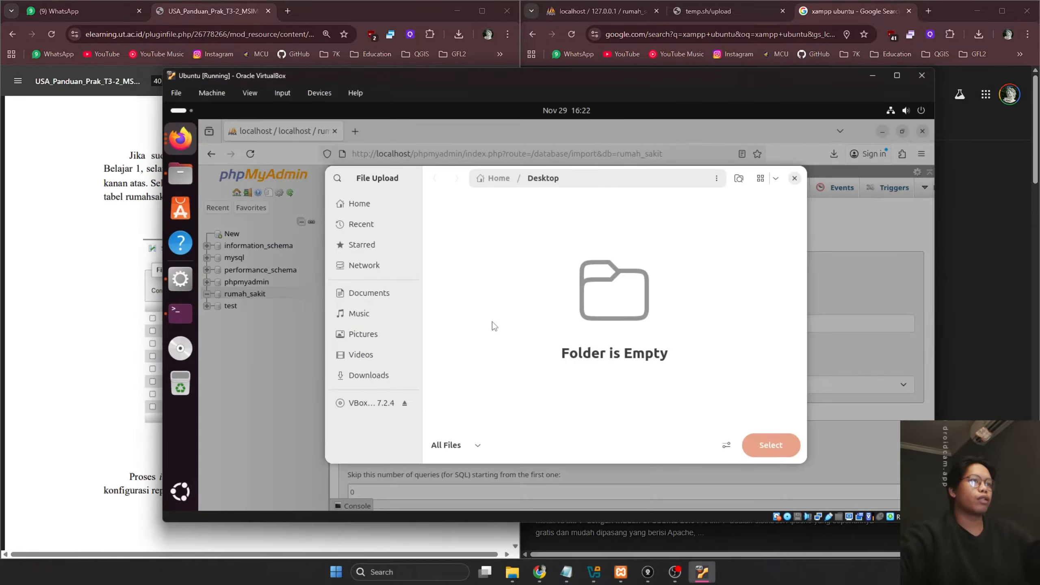
pyautogui.click(369, 374)
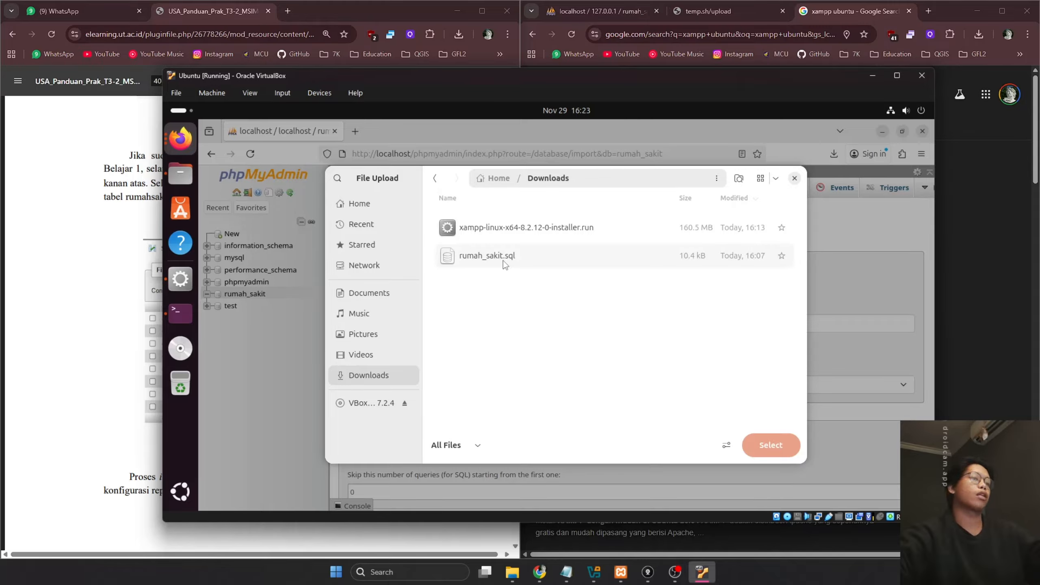
pyautogui.click(746, 10)
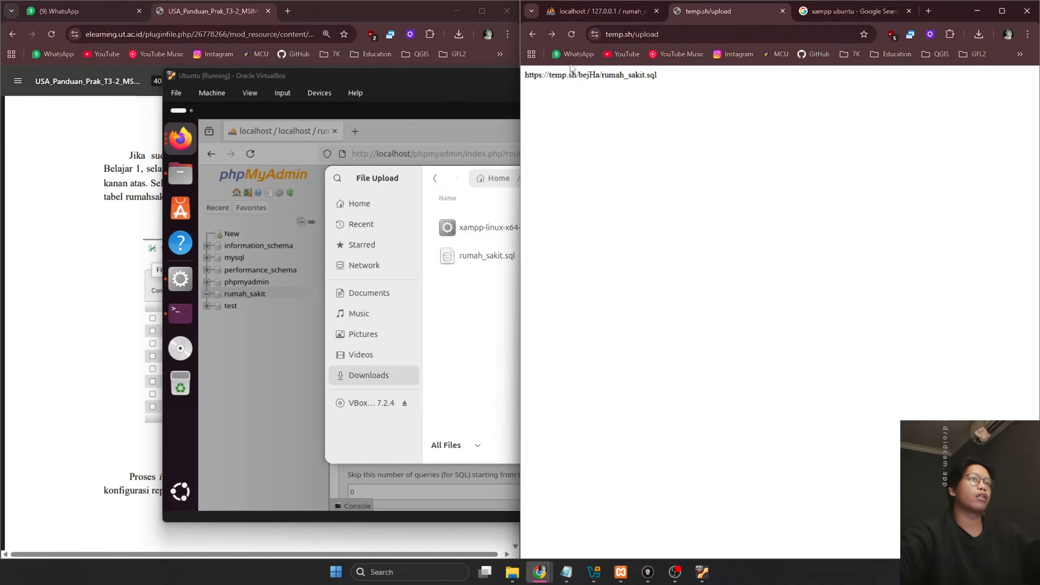
pyautogui.click(421, 230)
pyautogui.click(505, 265)
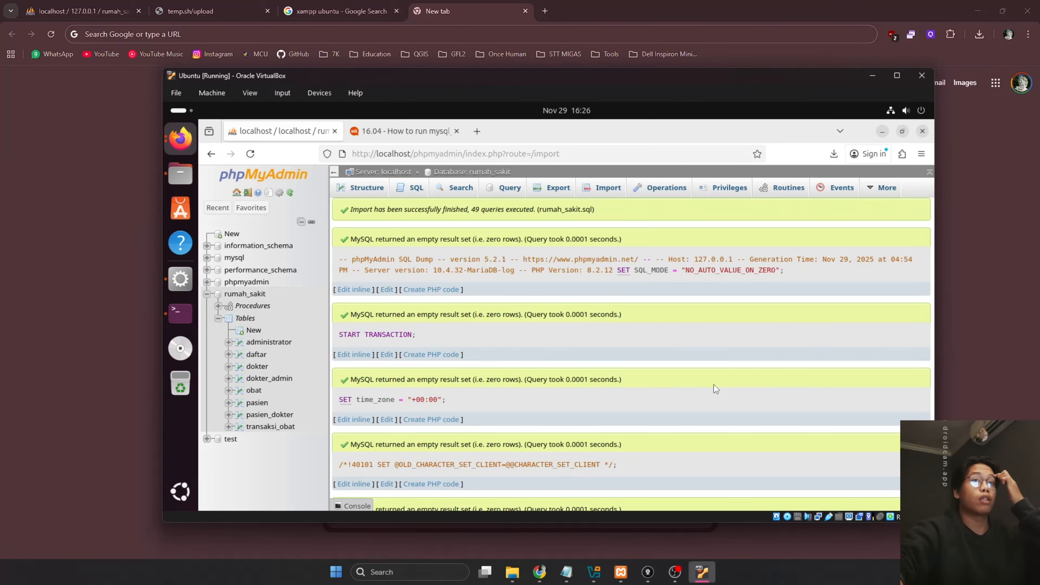
# Close the Google Search and empty tabs and snap the host browser to the right half
pyautogui.doubleClick(682, 3)
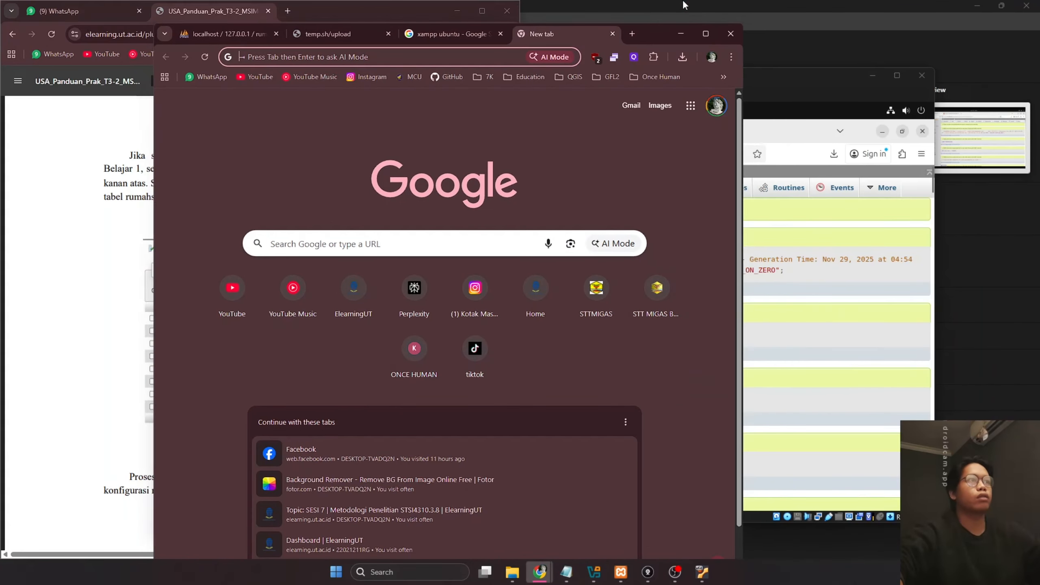
pyautogui.middleClick(448, 32)
pyautogui.middleClick(449, 34)
pyautogui.moveTo(557, 42); pyautogui.dragTo(1039, 119)
pyautogui.click(858, 340)
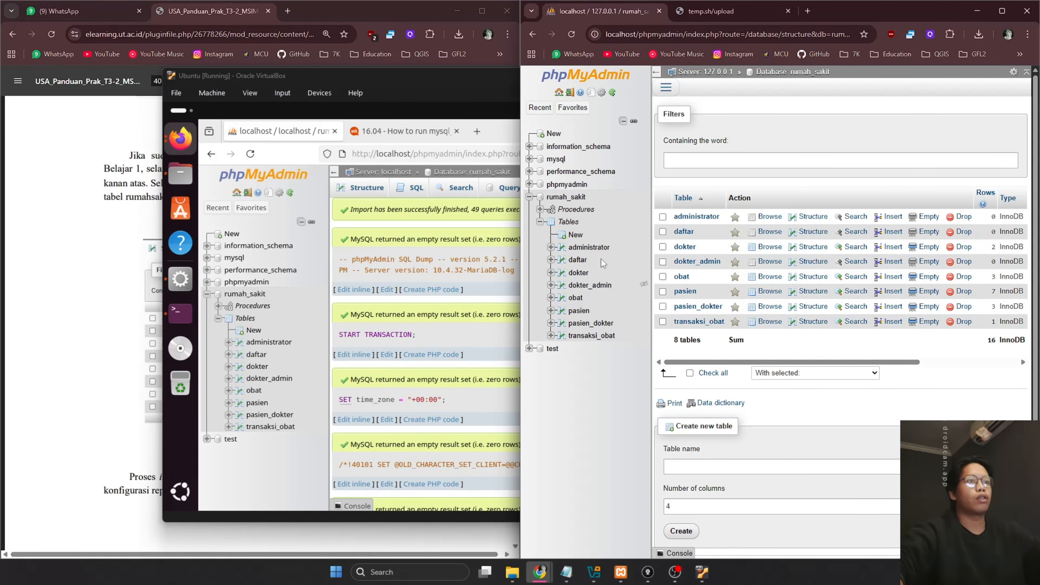
# Close the extra mysql help tab in the VM's Firefox and check the guide's next step
pyautogui.click(329, 445)
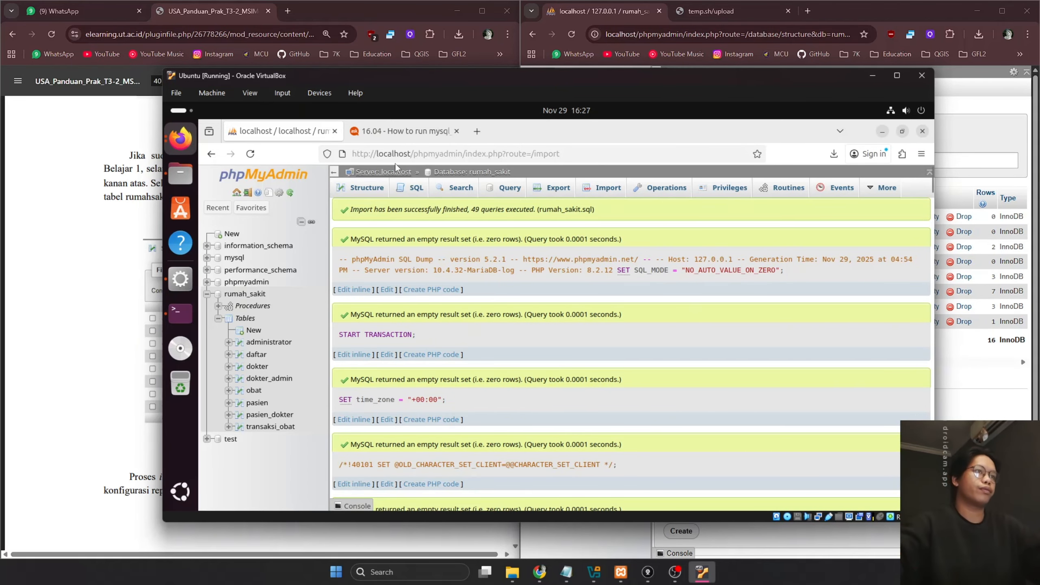
pyautogui.click(456, 132)
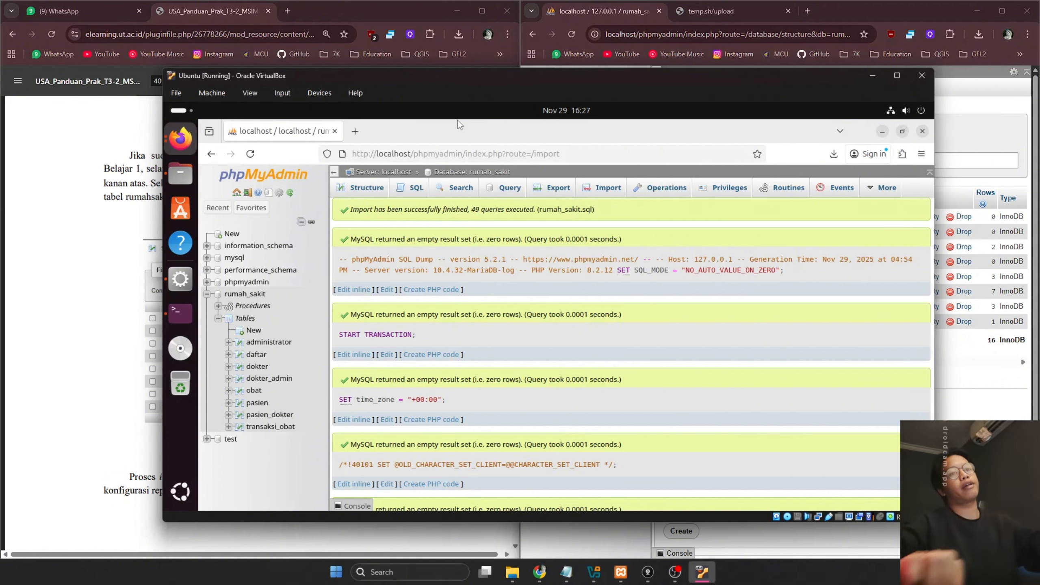
pyautogui.click(7, 333)
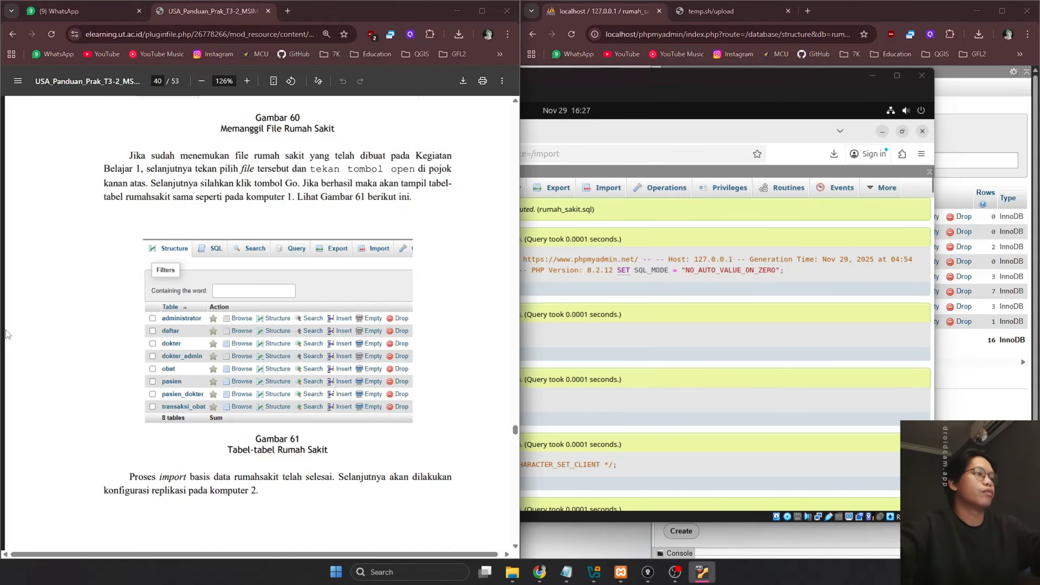
pyautogui.scroll(-7, 397, 328)
pyautogui.scroll(-2, 399, 326)
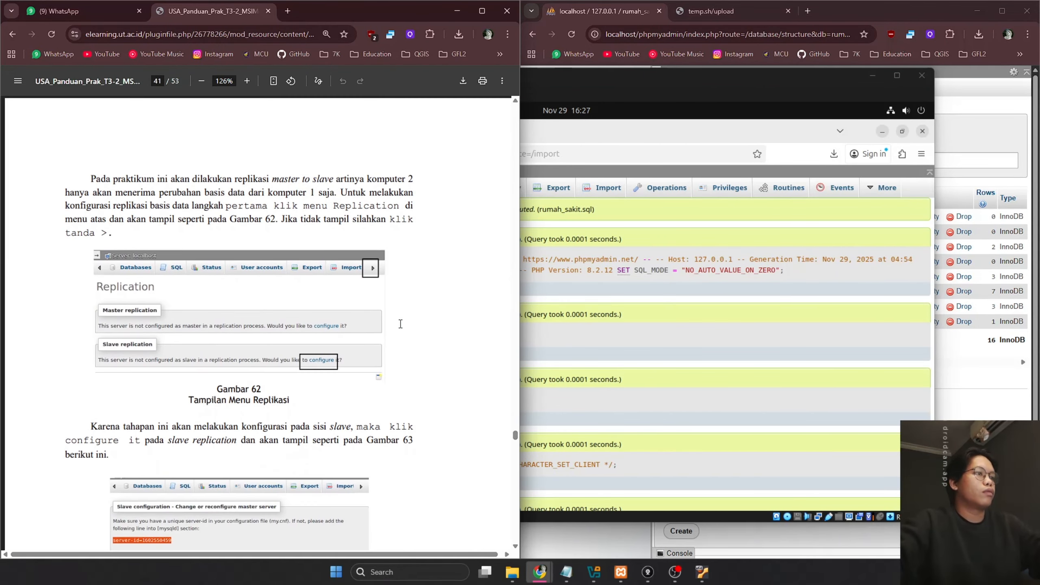
pyautogui.click(703, 324)
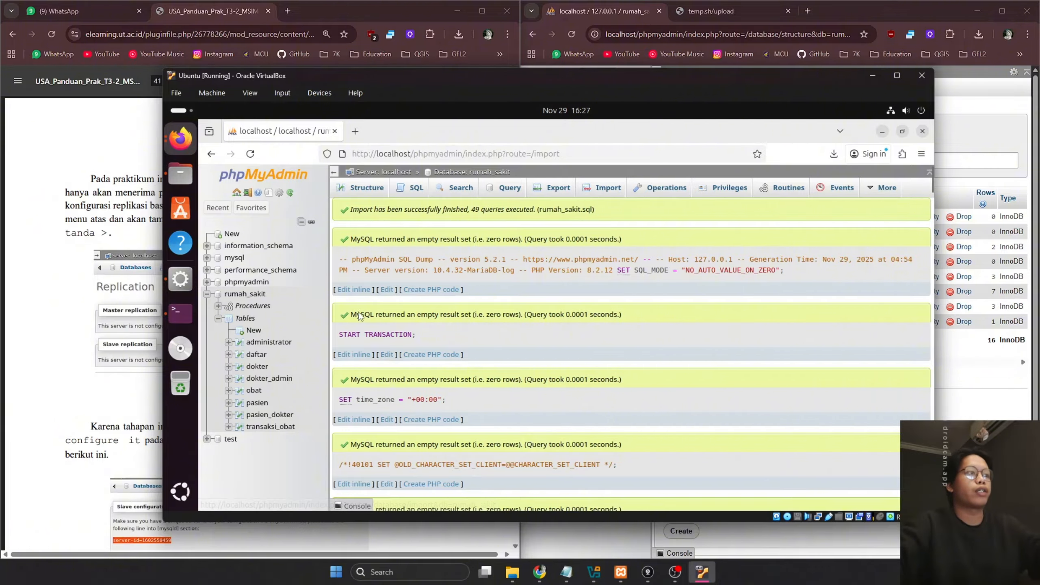
# Open the server's Replication page and the replica configuration form
pyautogui.click(257, 294)
pyautogui.click(265, 178)
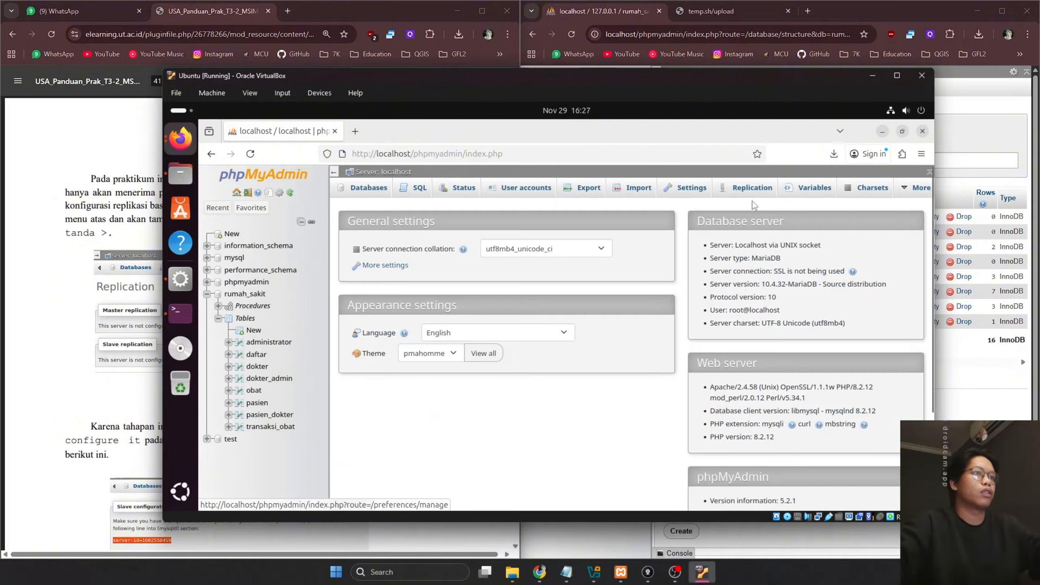
pyautogui.click(752, 189)
pyautogui.click(62, 377)
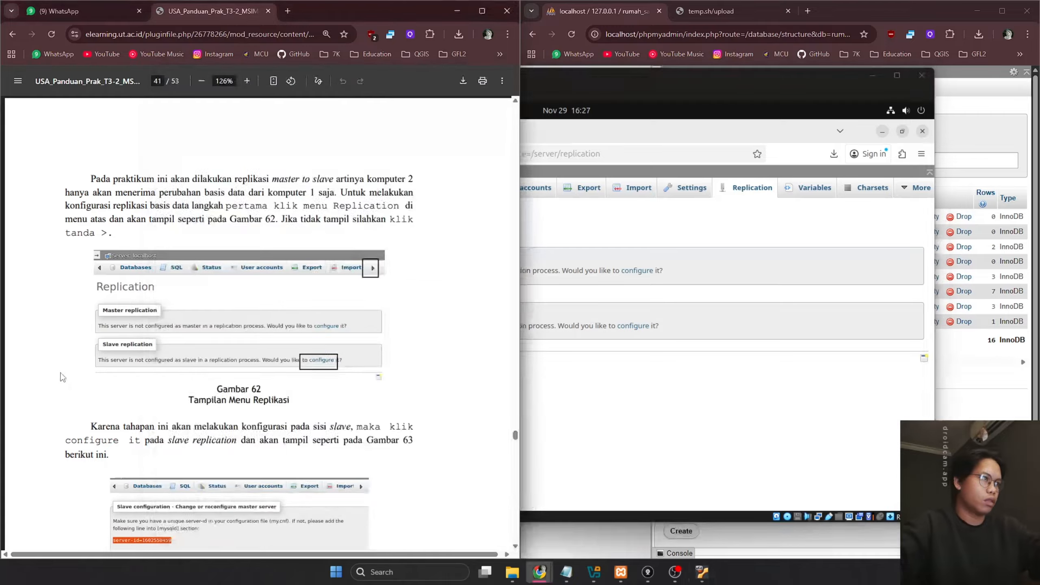
pyautogui.click(645, 415)
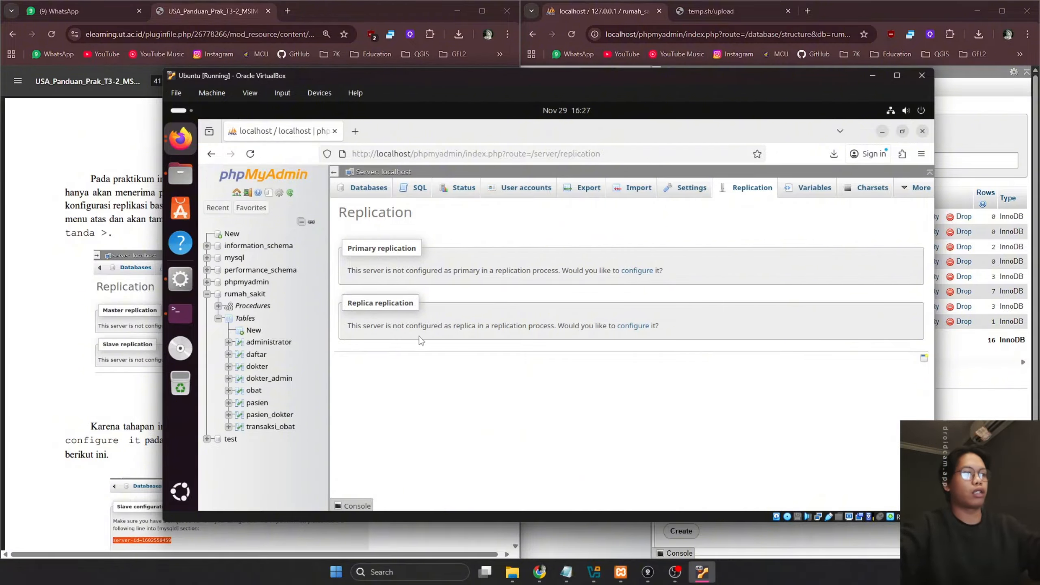
pyautogui.click(626, 326)
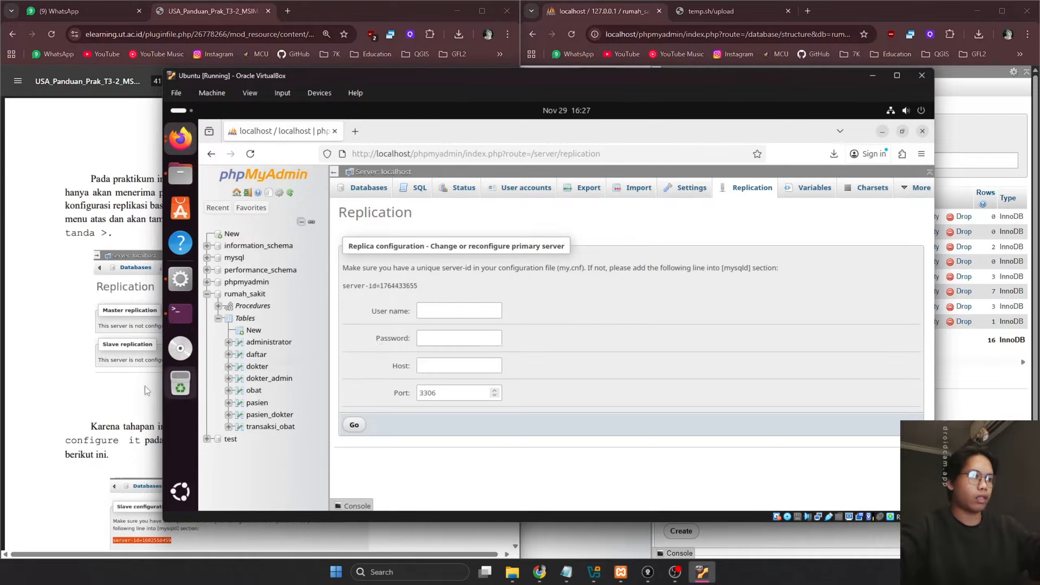
# Enter the replication account's user name and password in the replica form
pyautogui.click(122, 390)
pyautogui.scroll(-5, 122, 390)
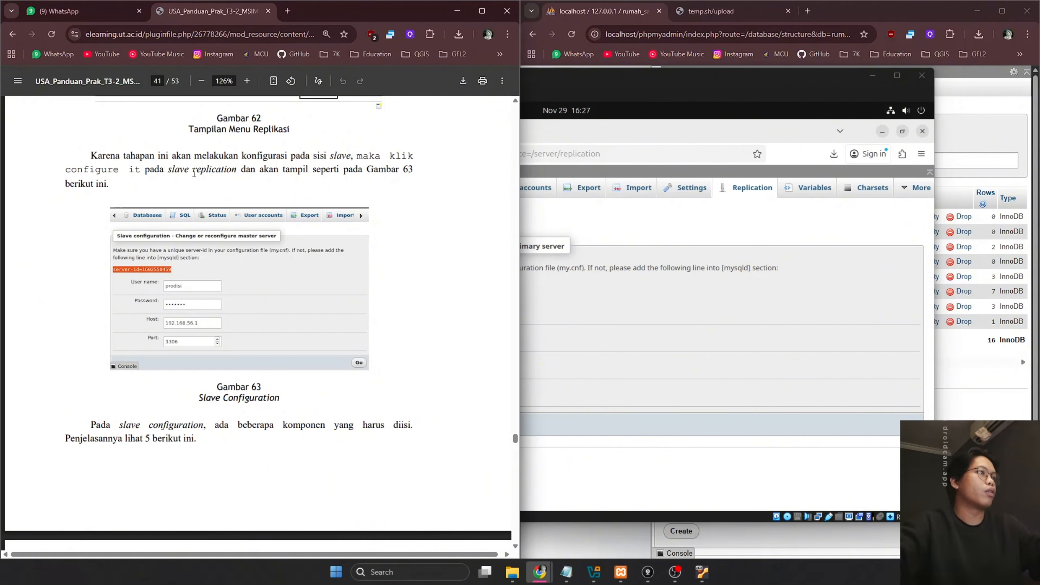
pyautogui.scroll(-7, 409, 172)
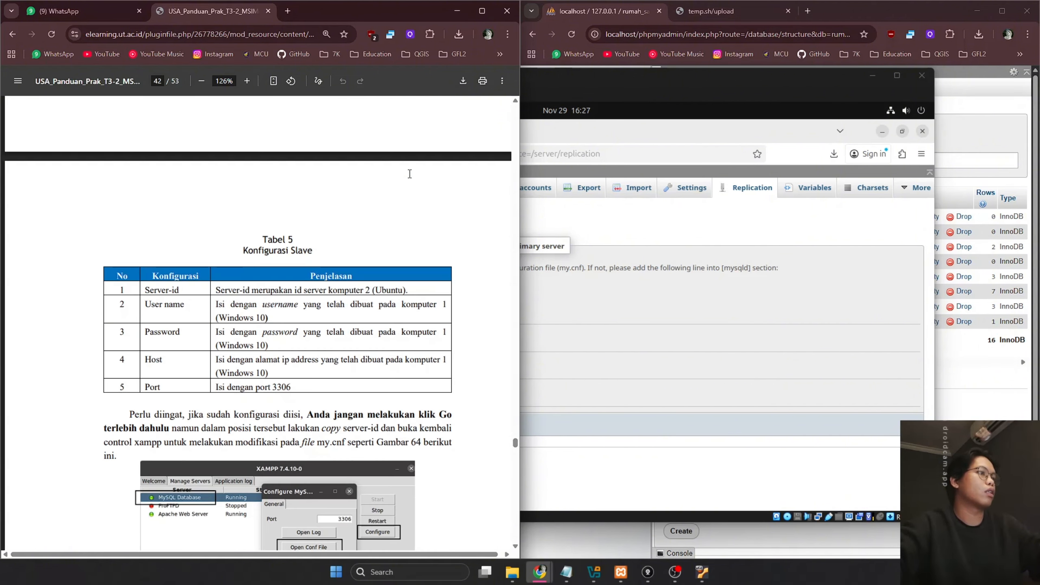
pyautogui.click(575, 331)
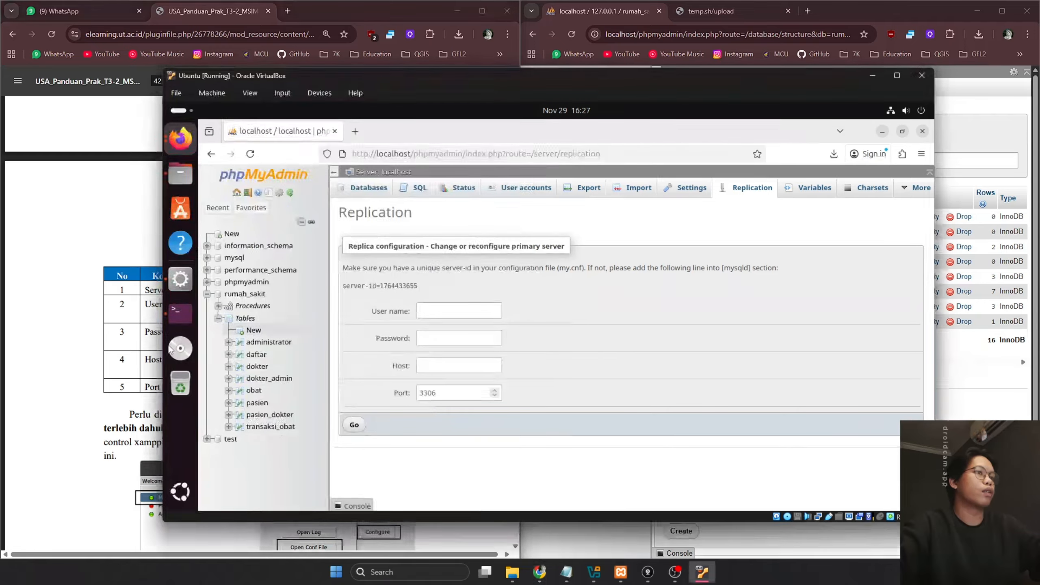
pyautogui.click(144, 332)
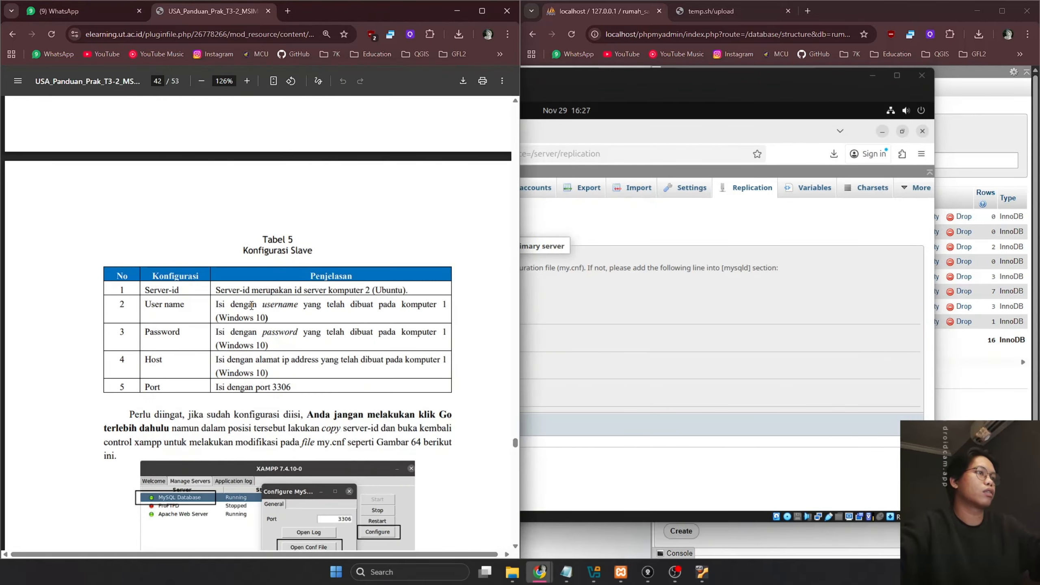
pyautogui.click(564, 292)
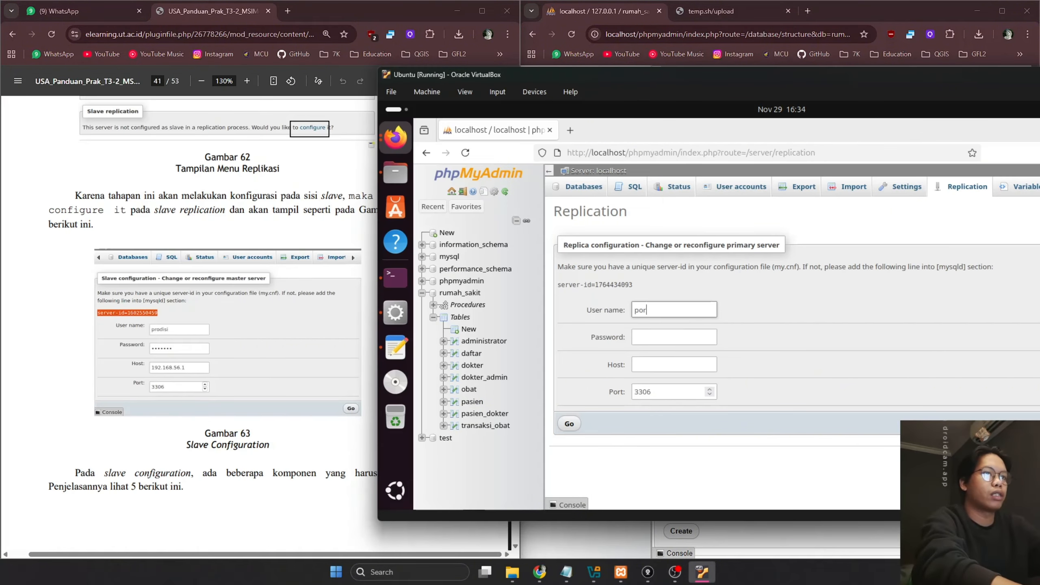
pyautogui.write('disi')
pyautogui.press('Tab')
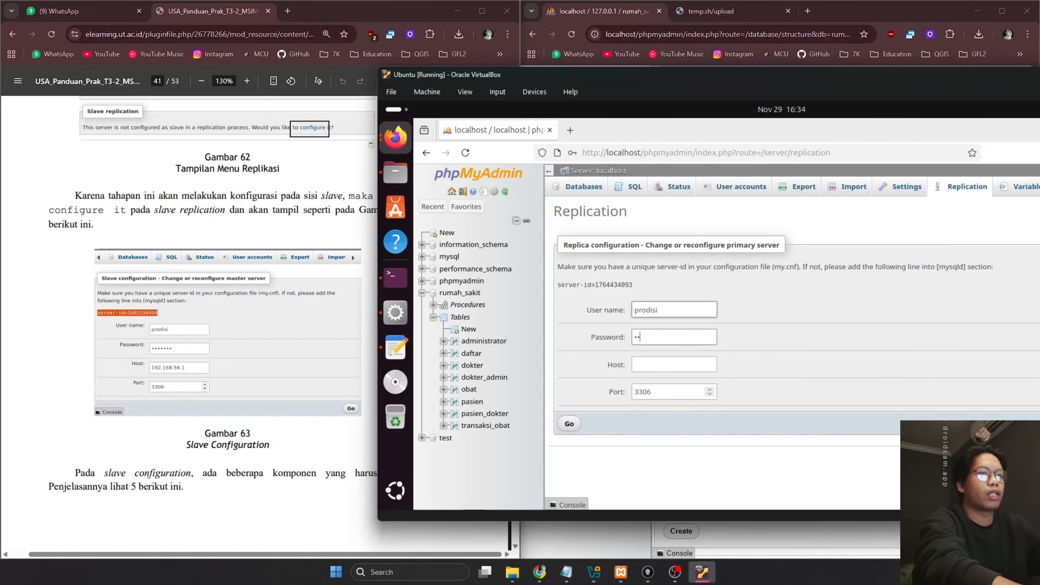
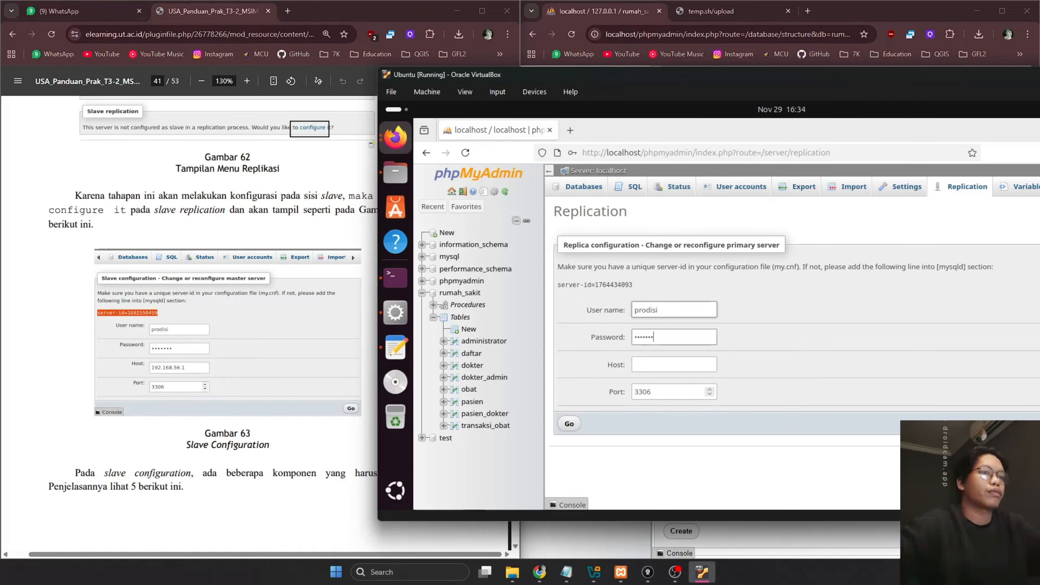
# Review the PDF guide's replica setup steps before filling in the host
pyautogui.click(255, 226)
pyautogui.scroll(10, 255, 225)
pyautogui.scroll(20, 262, 245)
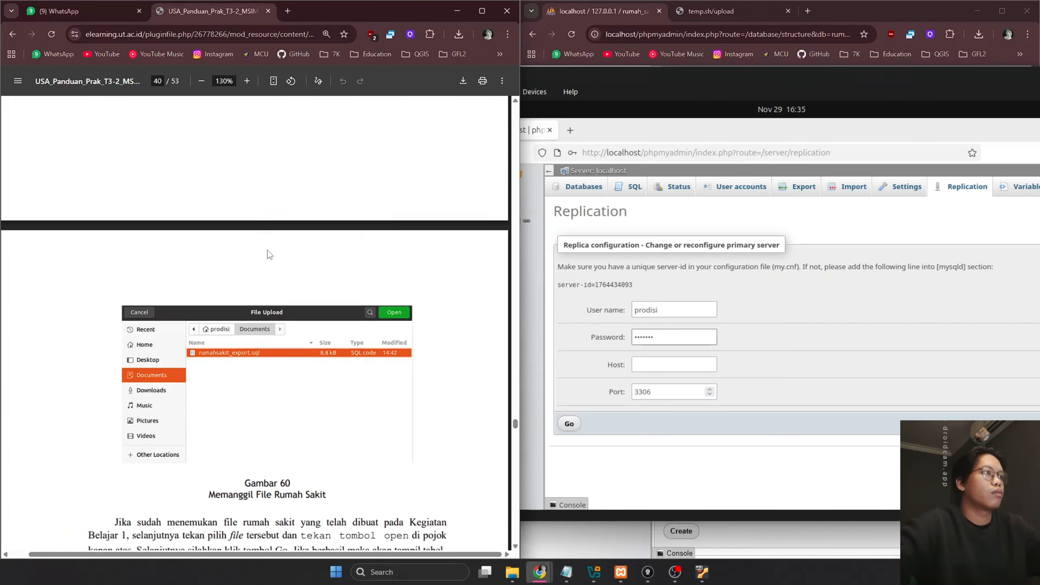
pyautogui.scroll(12, 277, 263)
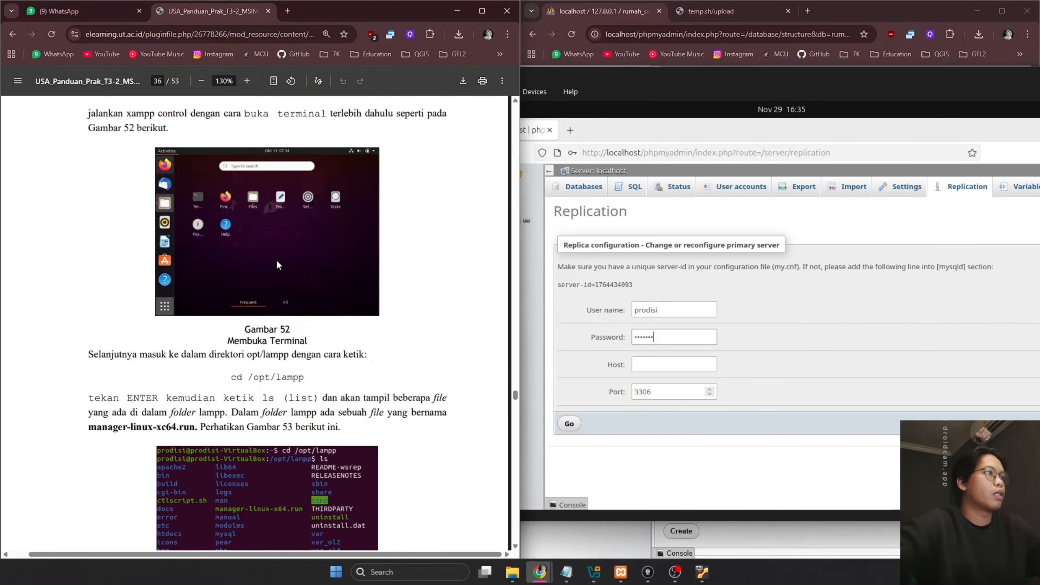
pyautogui.scroll(-15, 291, 272)
pyautogui.scroll(-20, 296, 271)
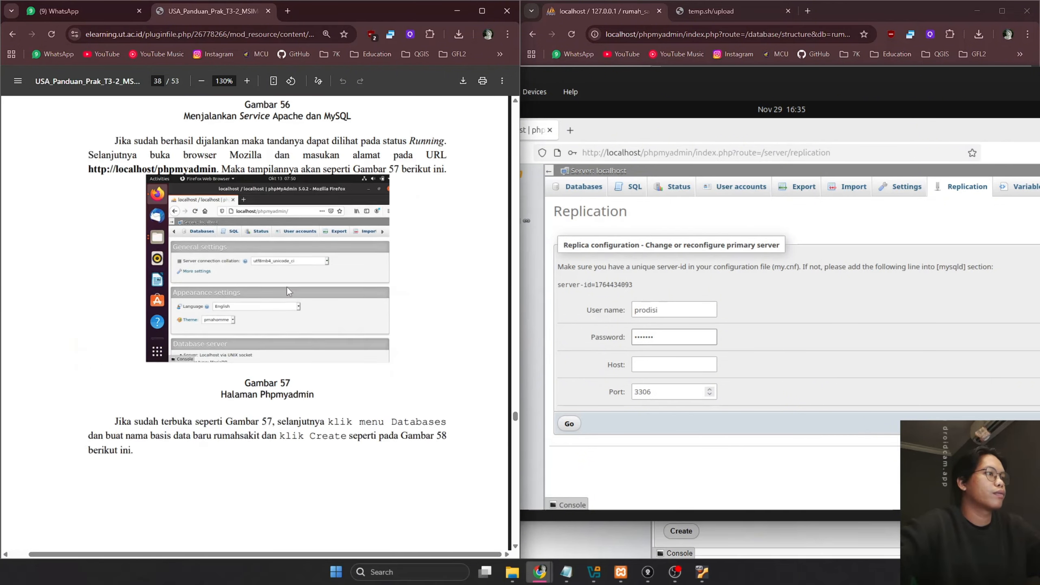
pyautogui.scroll(-5, 290, 298)
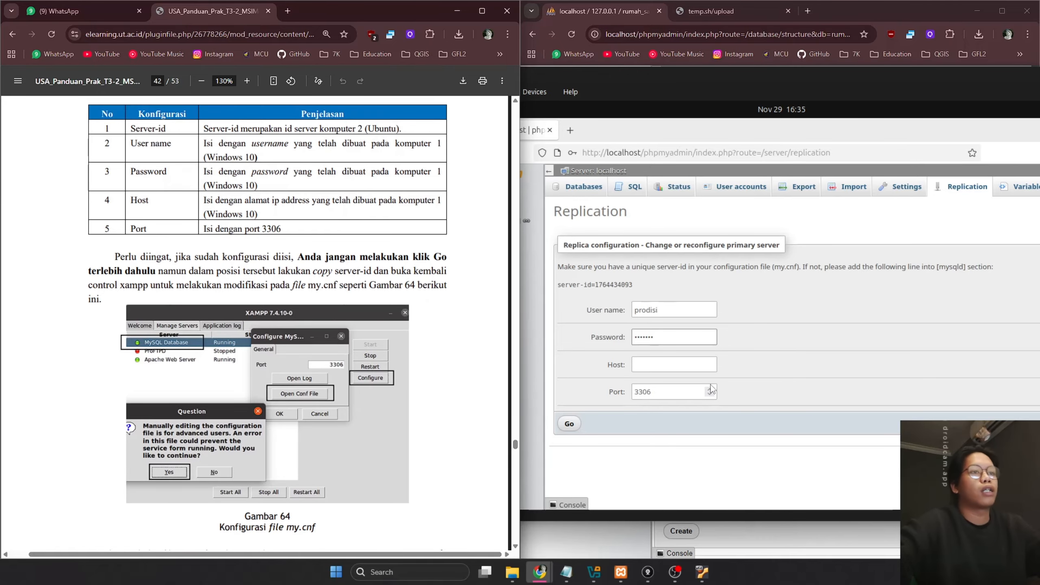
pyautogui.click(662, 367)
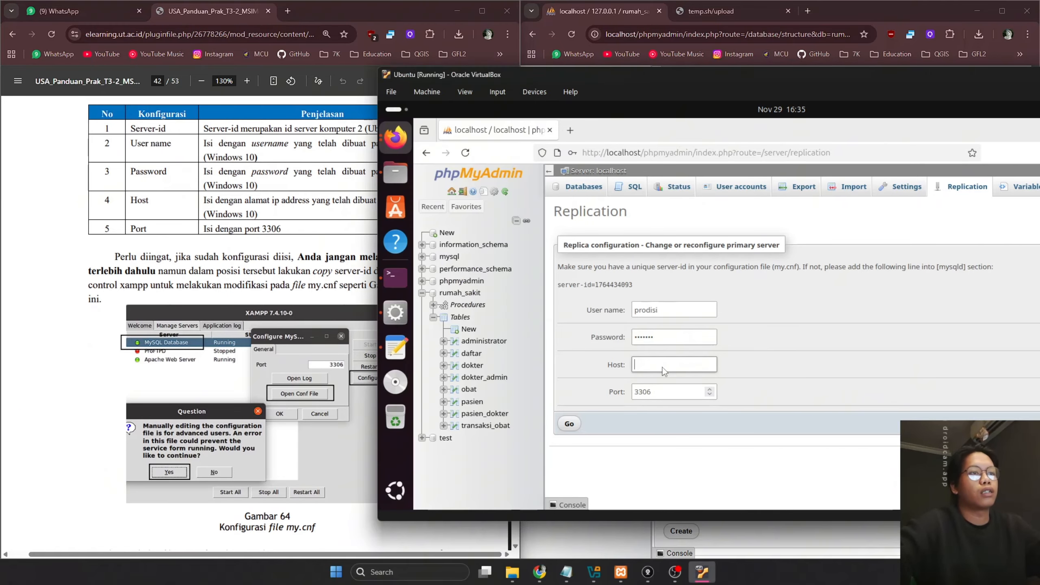
# Run ipconfig /all in a host Command Prompt to find the host's IP address
pyautogui.click(344, 565)
pyautogui.write('command prompt')
pyautogui.press('Return')
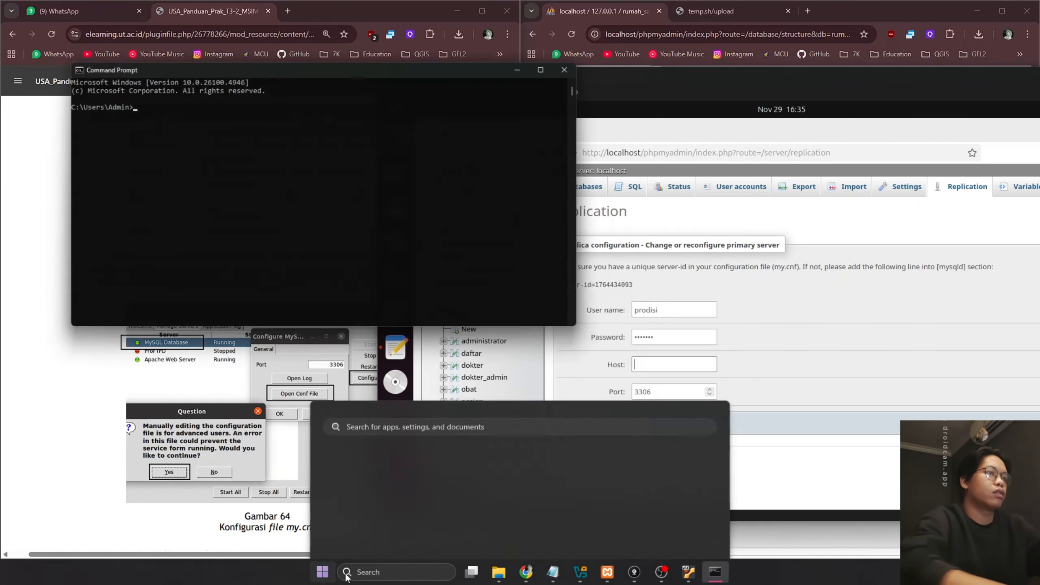
pyautogui.write('ipconfi')
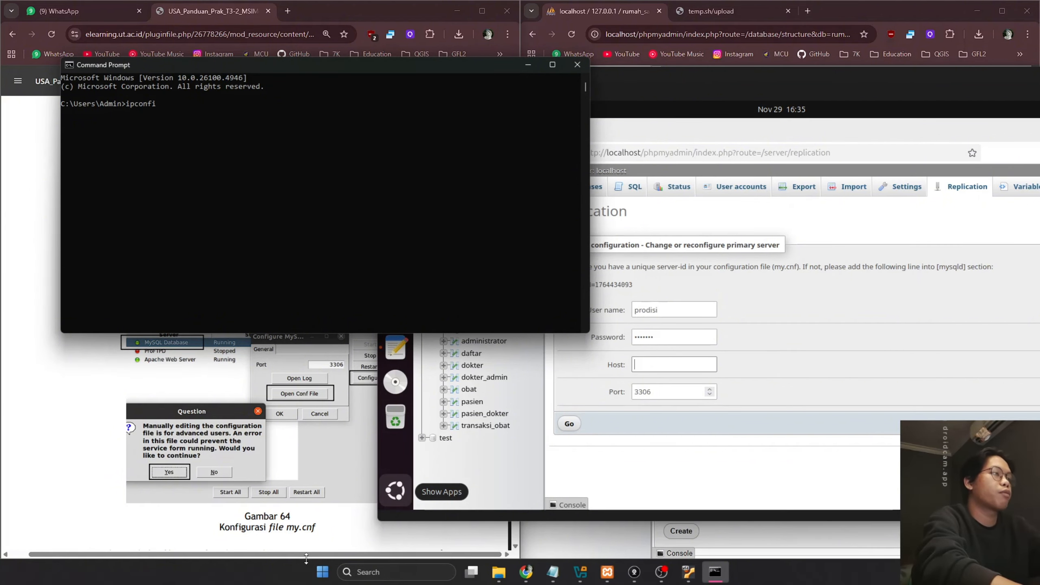
pyautogui.write('g /all')
pyautogui.press('Return')
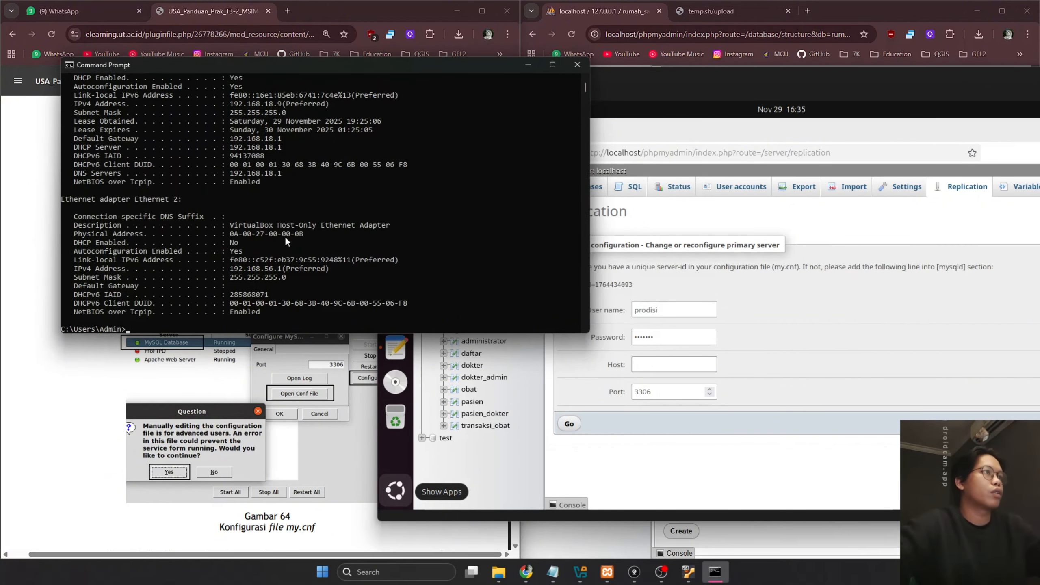
# Submit the replica form with host 192.168.18.9 and decline saving the password
pyautogui.click(577, 64)
pyautogui.click(674, 364)
pyautogui.write('1')
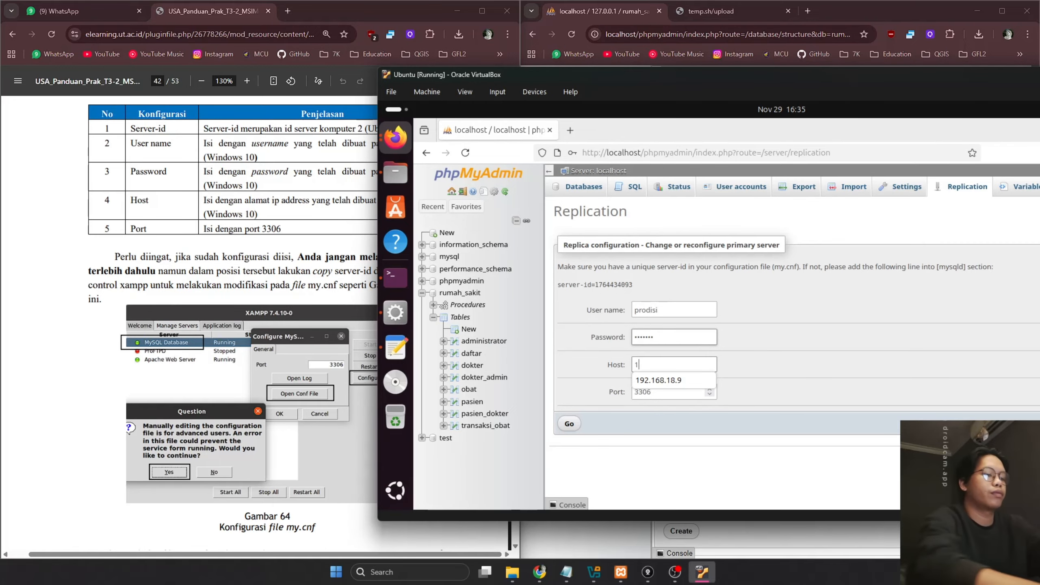
pyautogui.write('92.168.18')
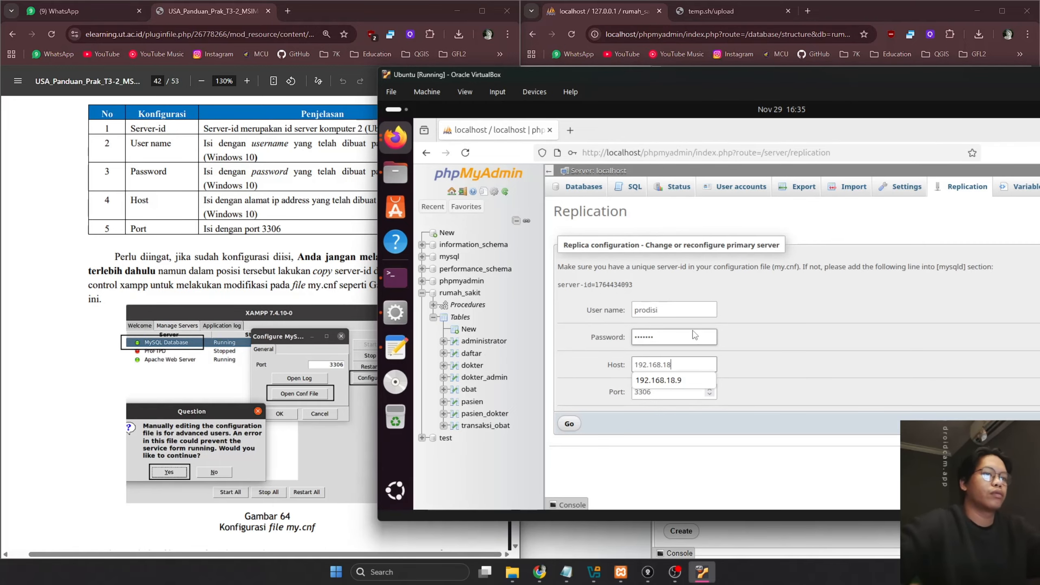
pyautogui.click(664, 380)
pyautogui.click(571, 422)
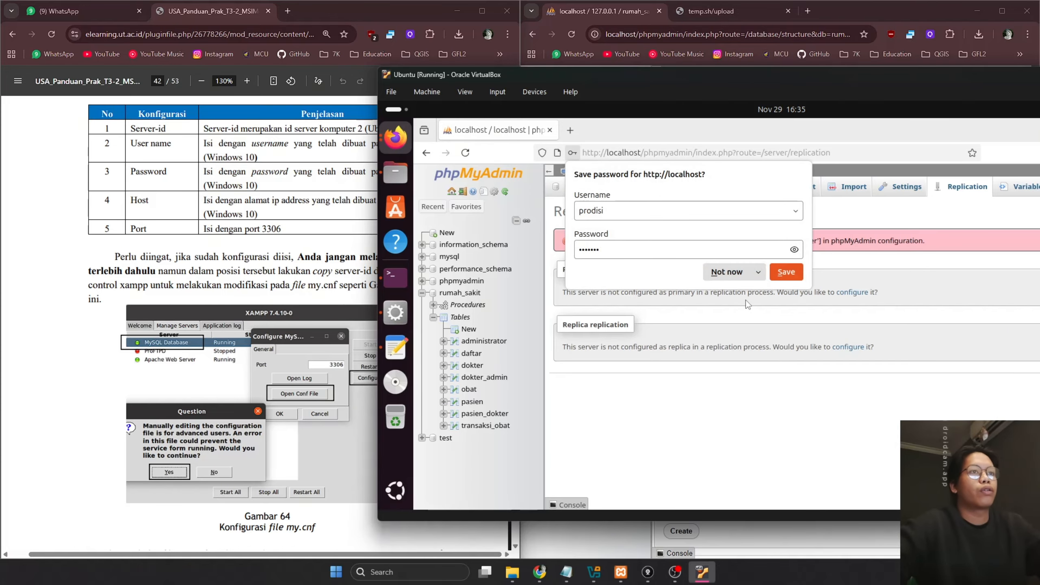
pyautogui.click(758, 274)
pyautogui.click(755, 291)
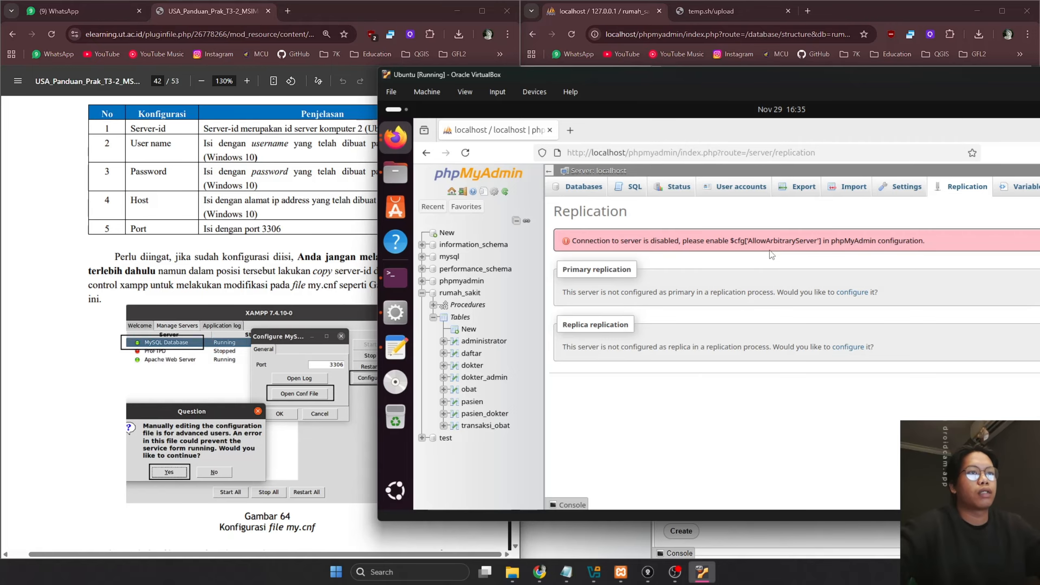
pyautogui.click(395, 348)
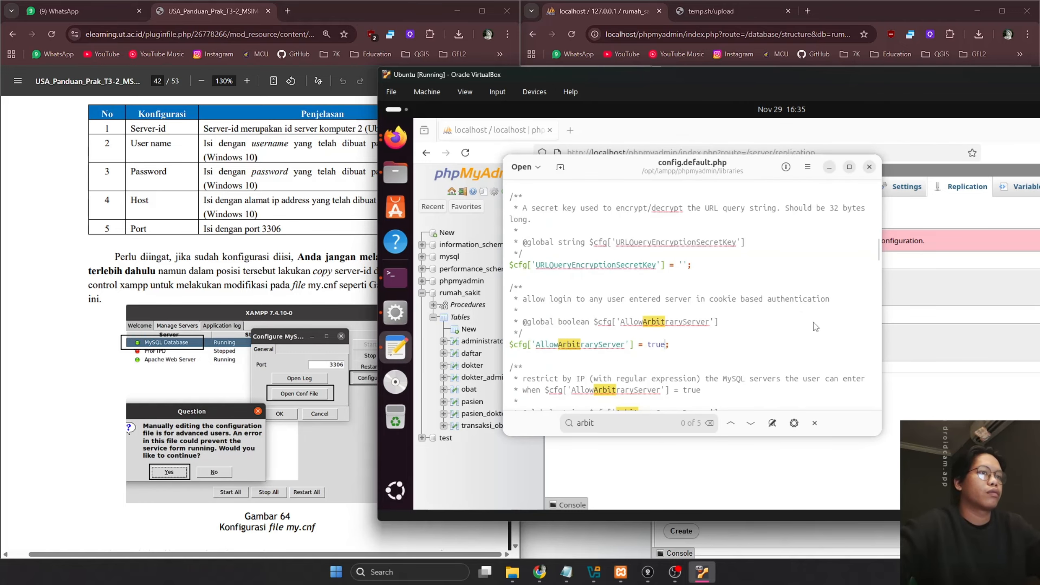
# Shift the text editor showing config.default.php slightly to the side
pyautogui.moveTo(625, 173); pyautogui.dragTo(584, 178)
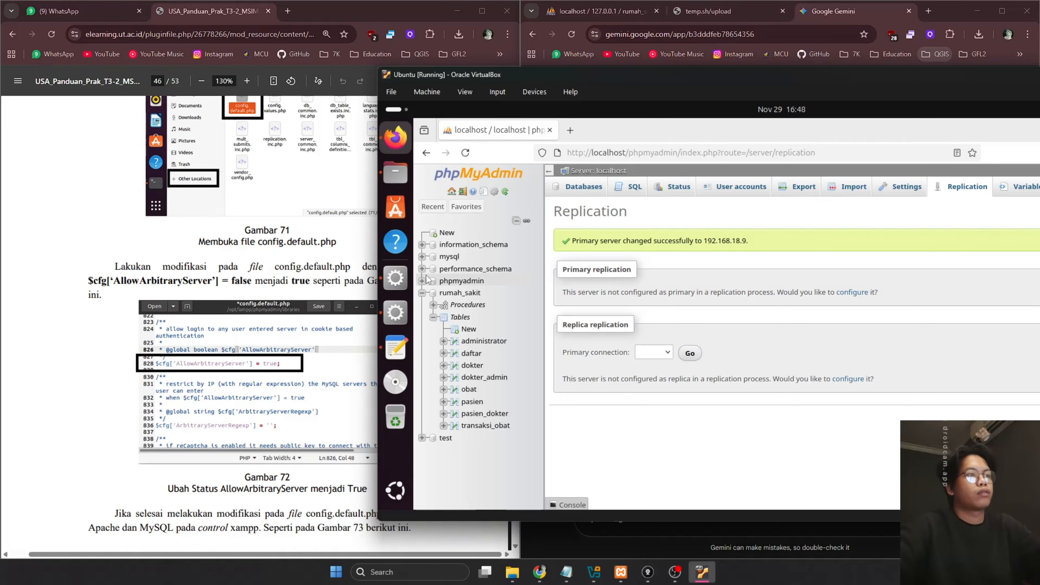
# Browse the phpmyadmin libraries folder, inspecting config.values.php and config.default.php
pyautogui.click(396, 348)
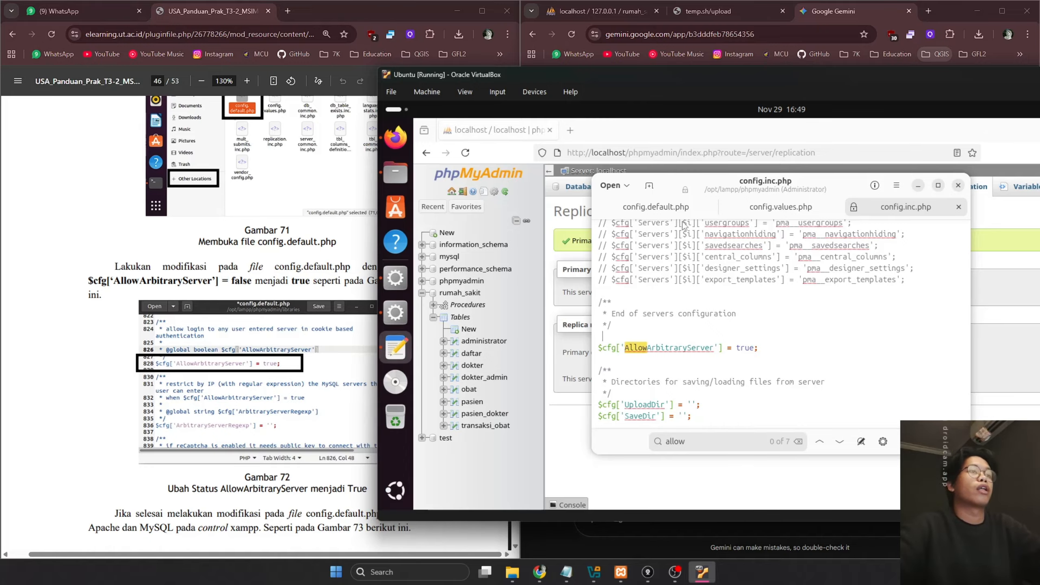
pyautogui.click(405, 176)
pyautogui.scroll(5, 752, 310)
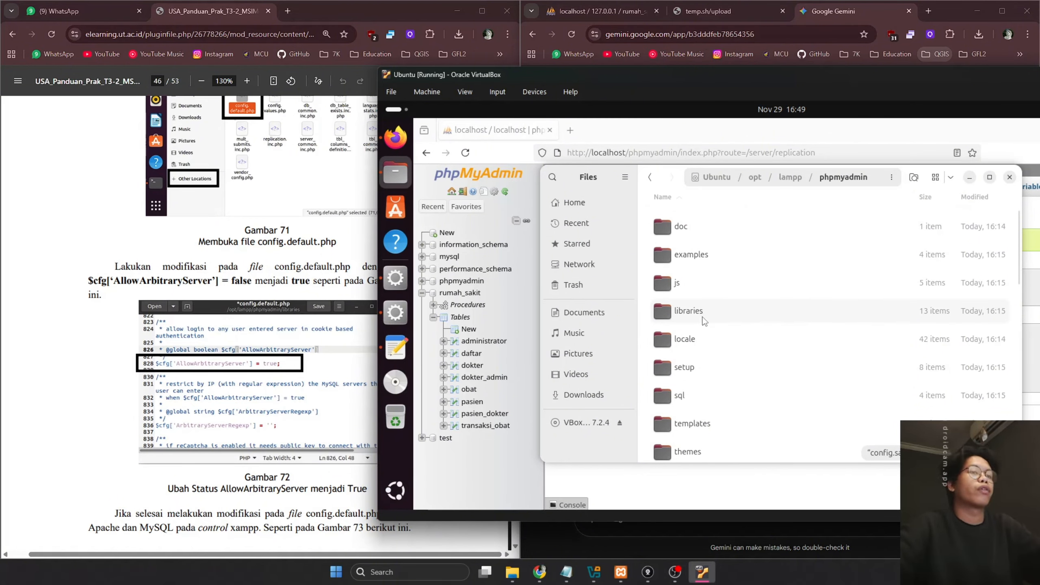
pyautogui.doubleClick(701, 311)
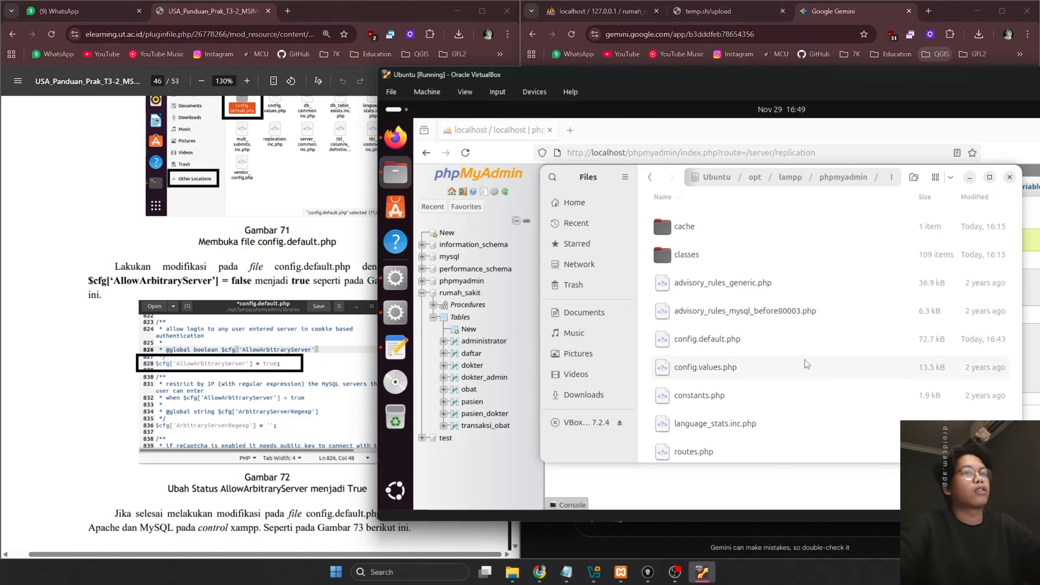
pyautogui.click(711, 367)
pyautogui.scroll(-3, 712, 273)
pyautogui.scroll(1, 712, 271)
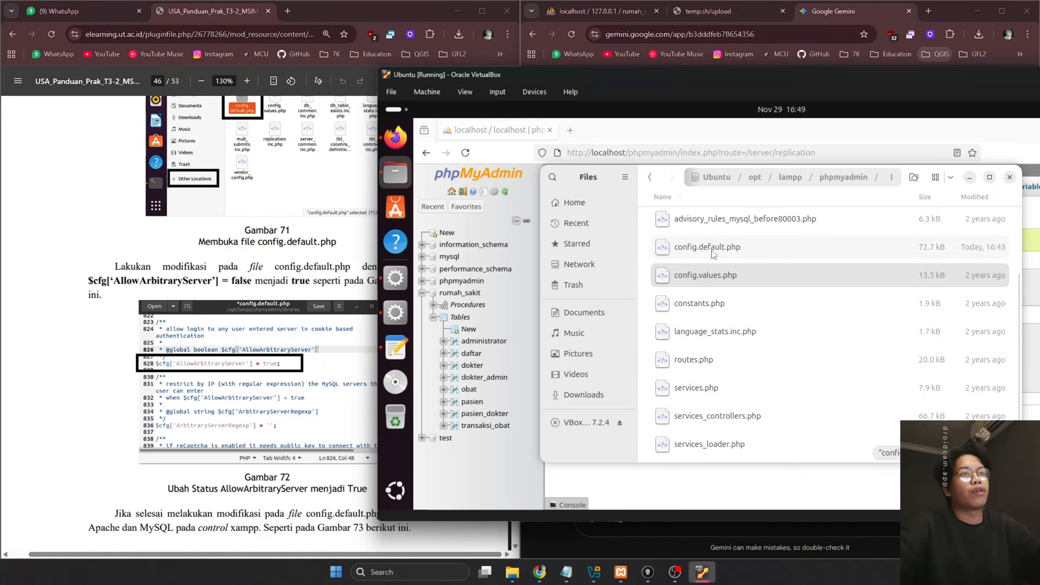
pyautogui.click(733, 247)
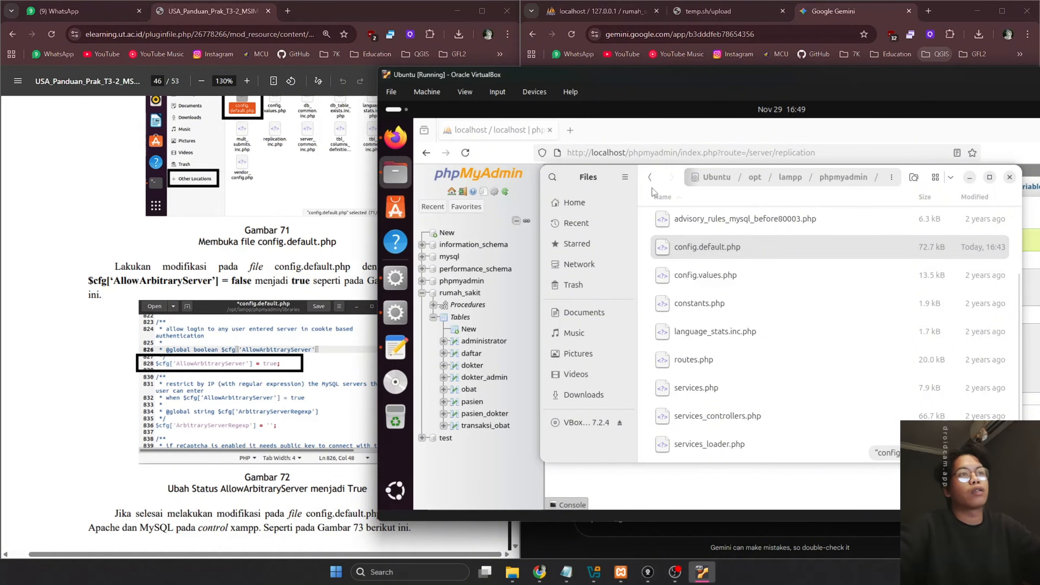
# Open config.inc.php and check its $cfg['AllowArbitraryServer'] = true; line
pyautogui.click(649, 177)
pyautogui.scroll(-6, 687, 328)
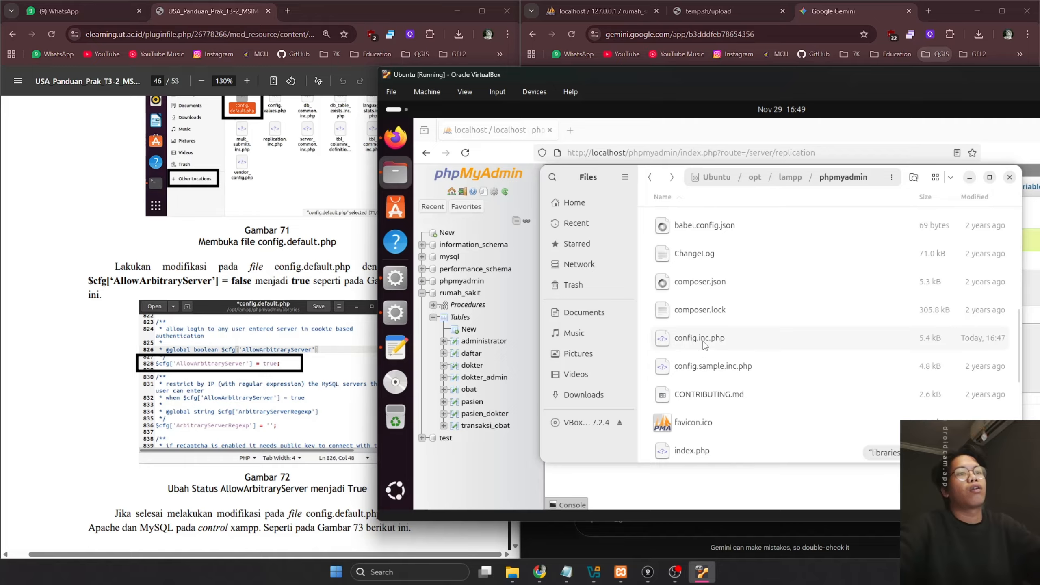
pyautogui.doubleClick(703, 341)
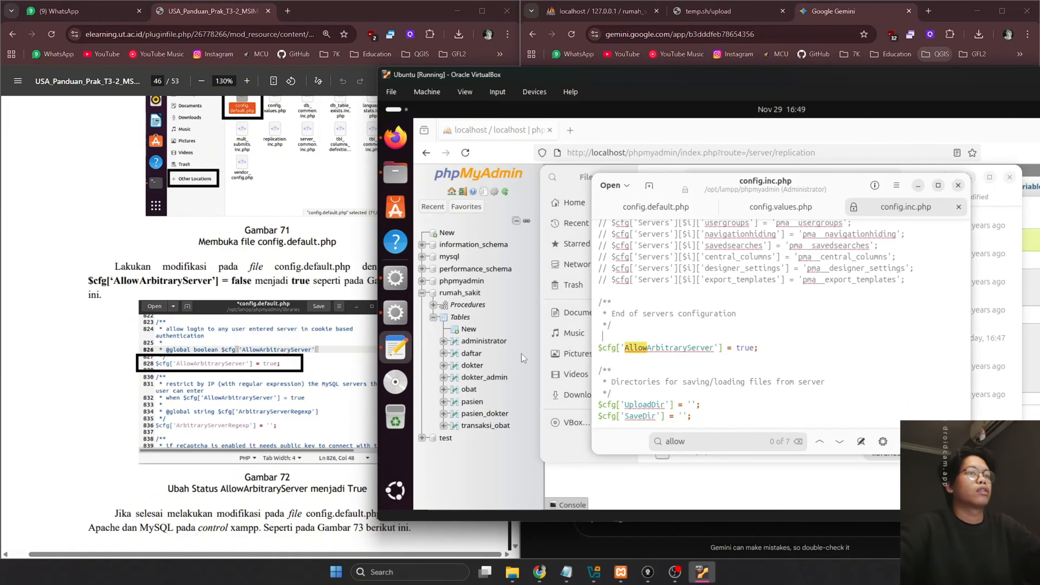
pyautogui.click(714, 349)
pyautogui.moveTo(770, 352); pyautogui.dragTo(754, 351)
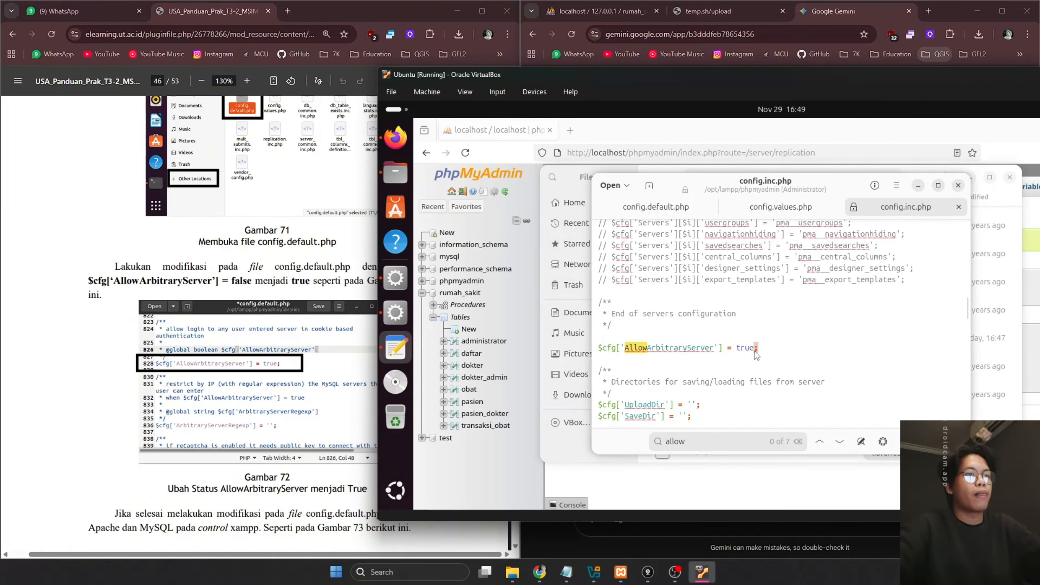
pyautogui.click(793, 351)
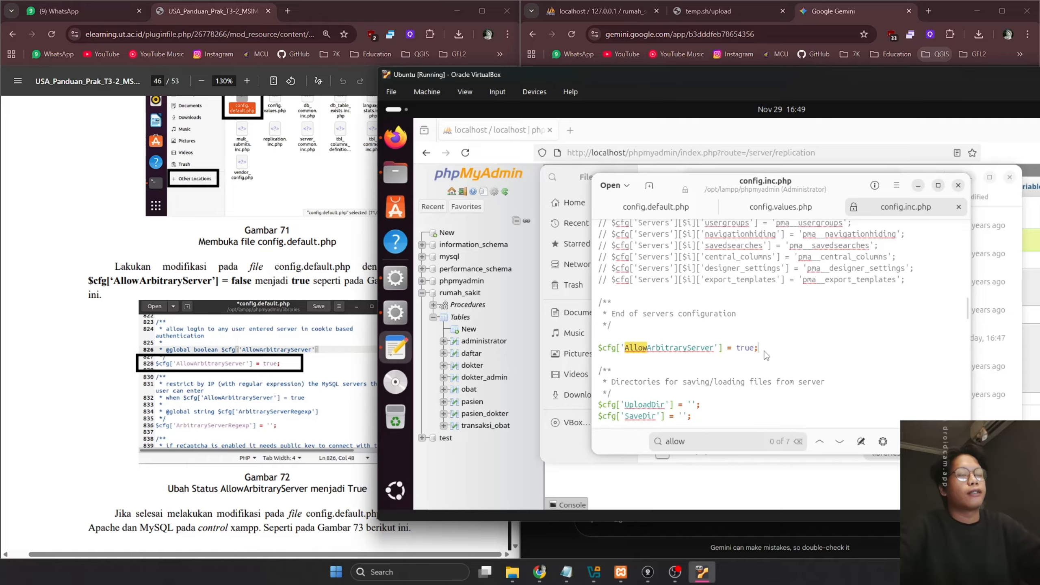
pyautogui.moveTo(767, 356); pyautogui.dragTo(593, 352)
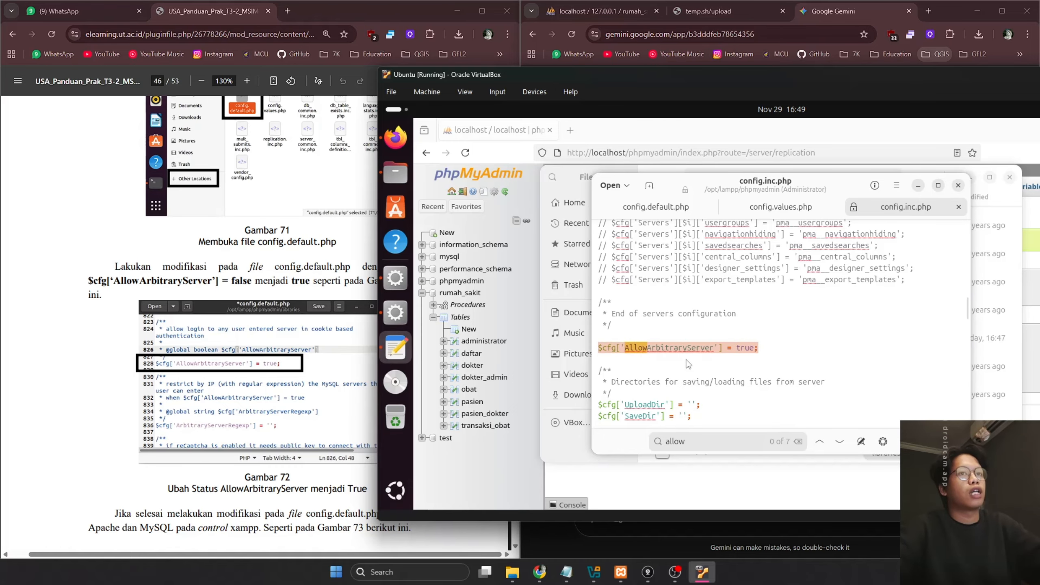
# Close the Gemini chat tab and consult the PDF guide's replication steps
pyautogui.click(908, 11)
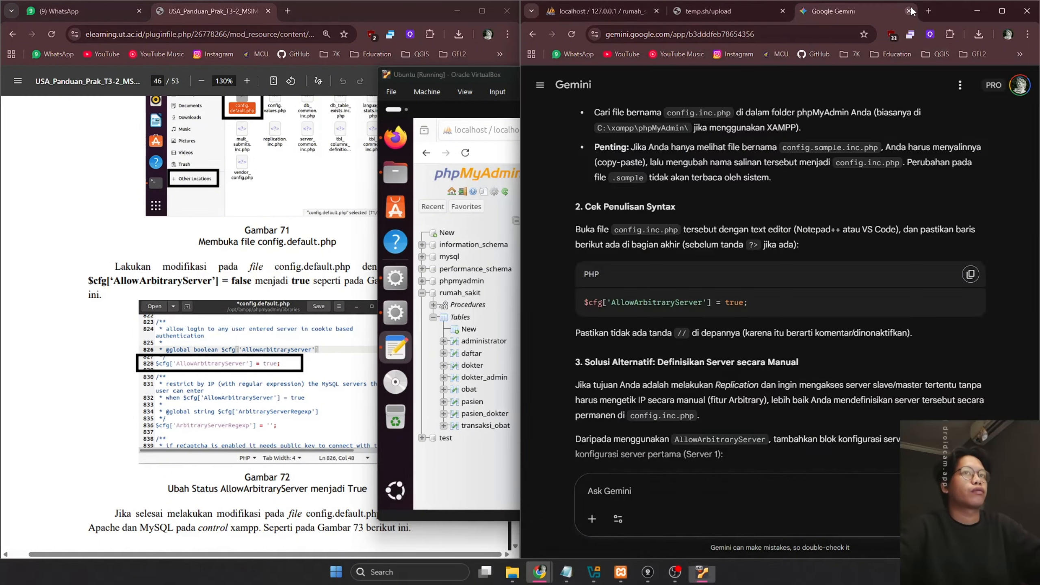
pyautogui.click(457, 450)
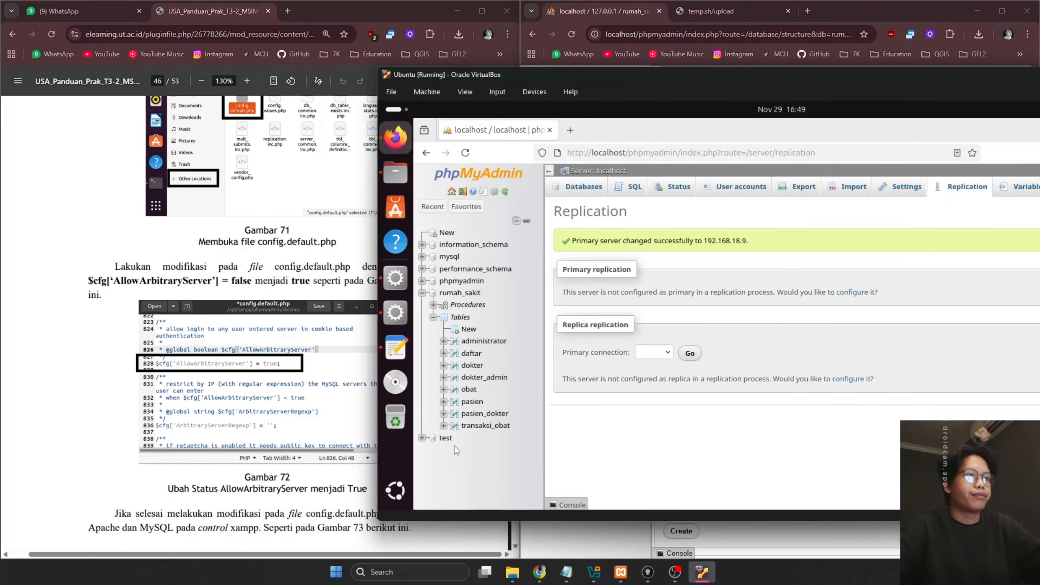
pyautogui.click(262, 453)
pyautogui.scroll(-15, 109, 415)
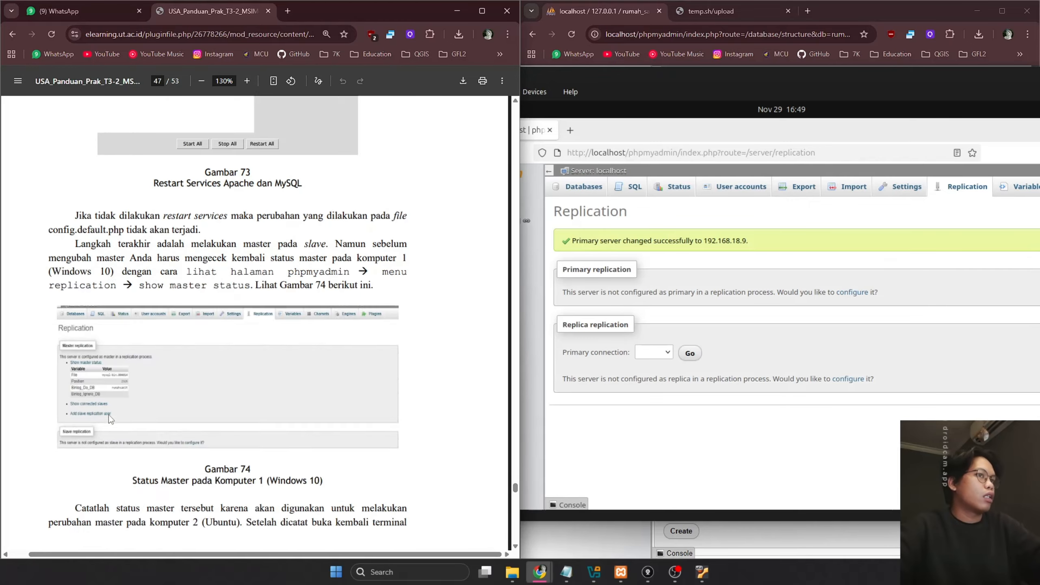
pyautogui.scroll(-10, 108, 418)
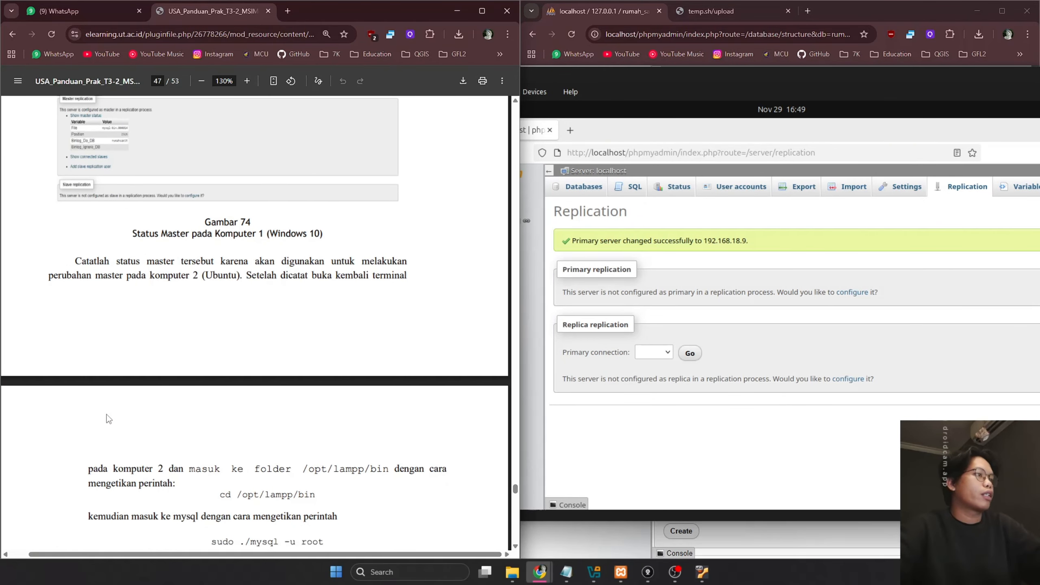
pyautogui.scroll(10, 109, 415)
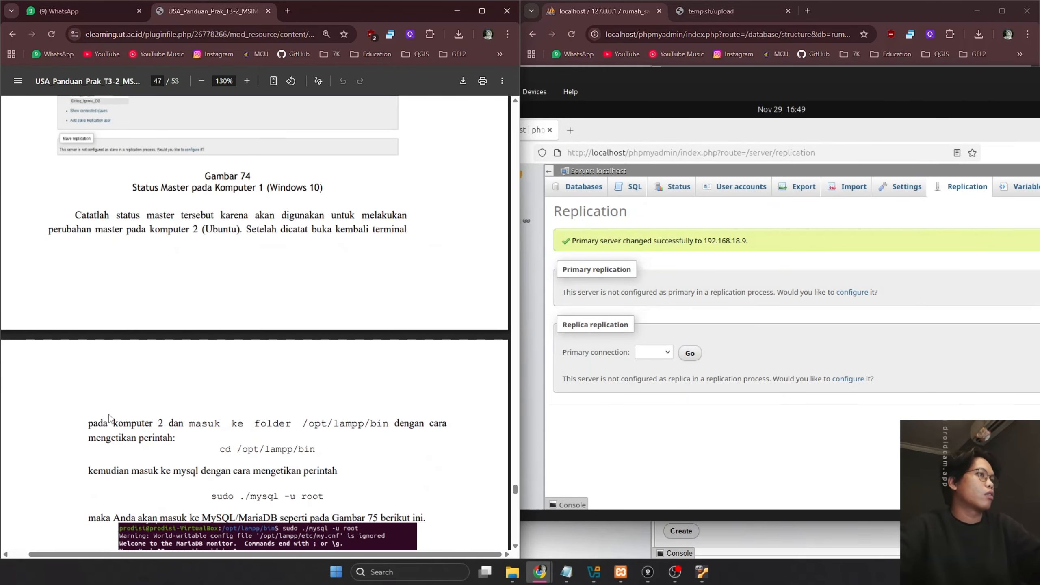
pyautogui.scroll(6, 109, 415)
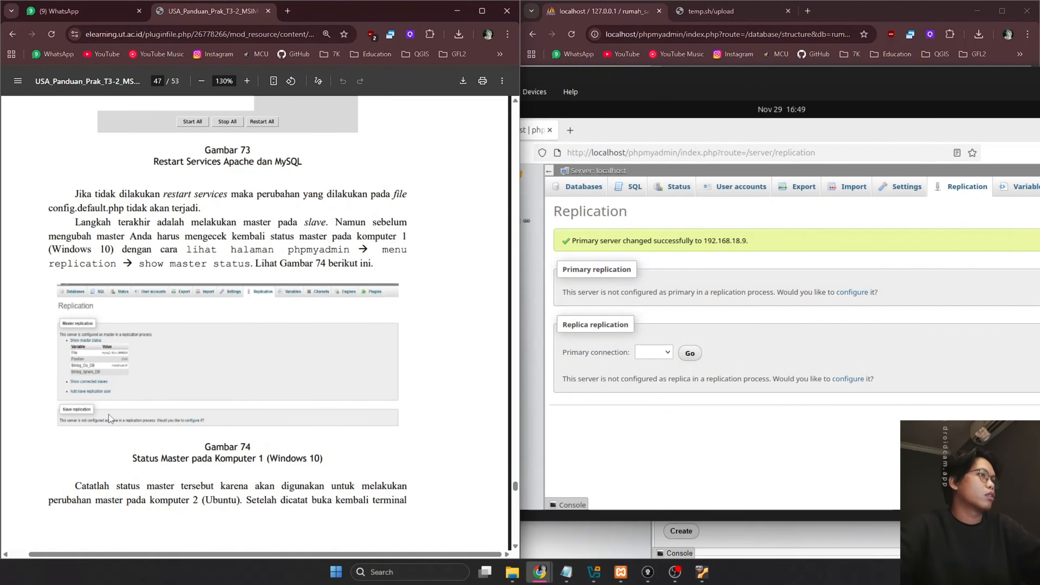
pyautogui.scroll(-5, 109, 416)
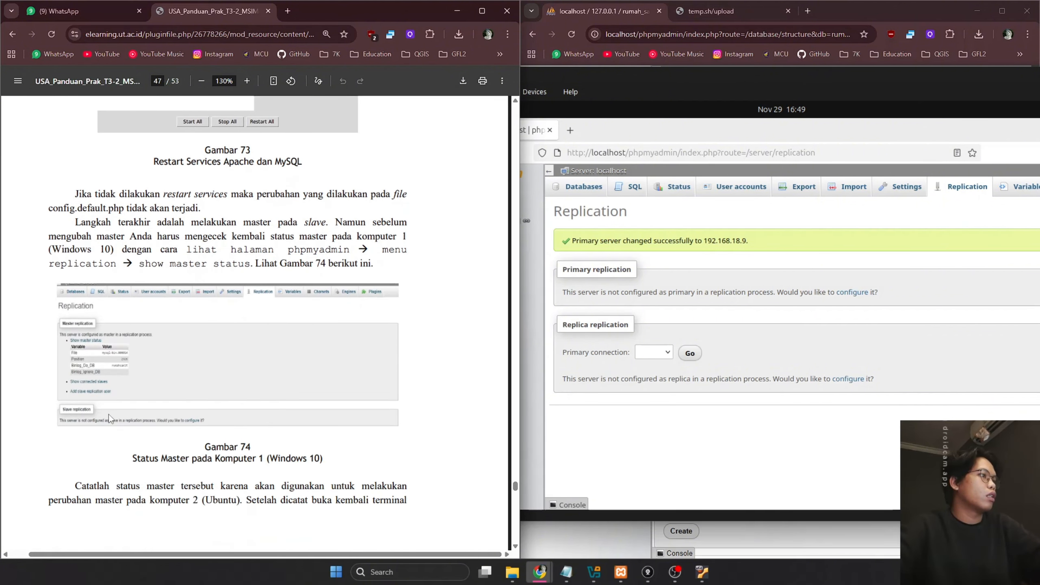
# Look through the VM's primary connection list without choosing a connection
pyautogui.click(660, 425)
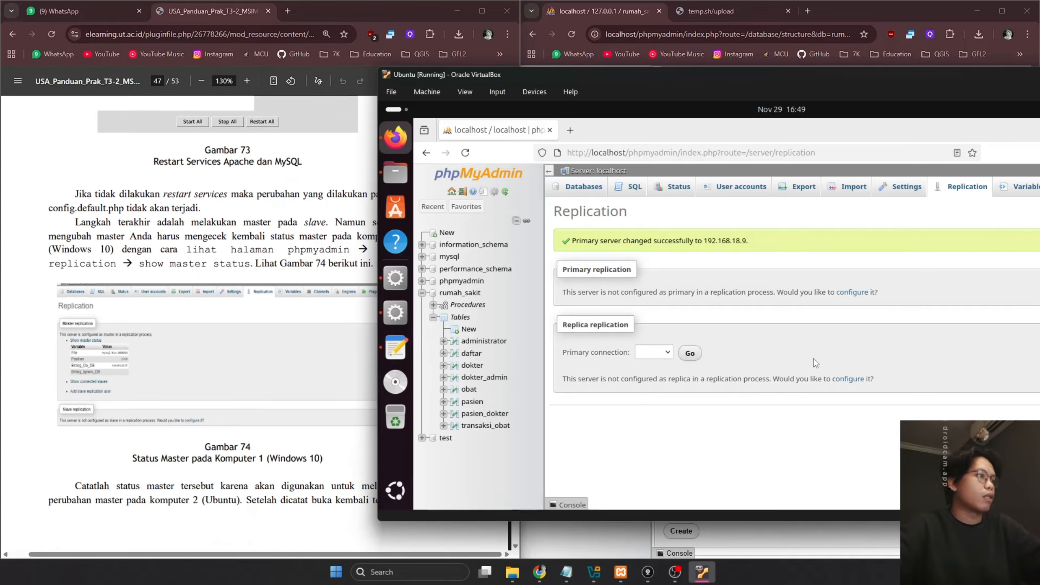
pyautogui.click(667, 353)
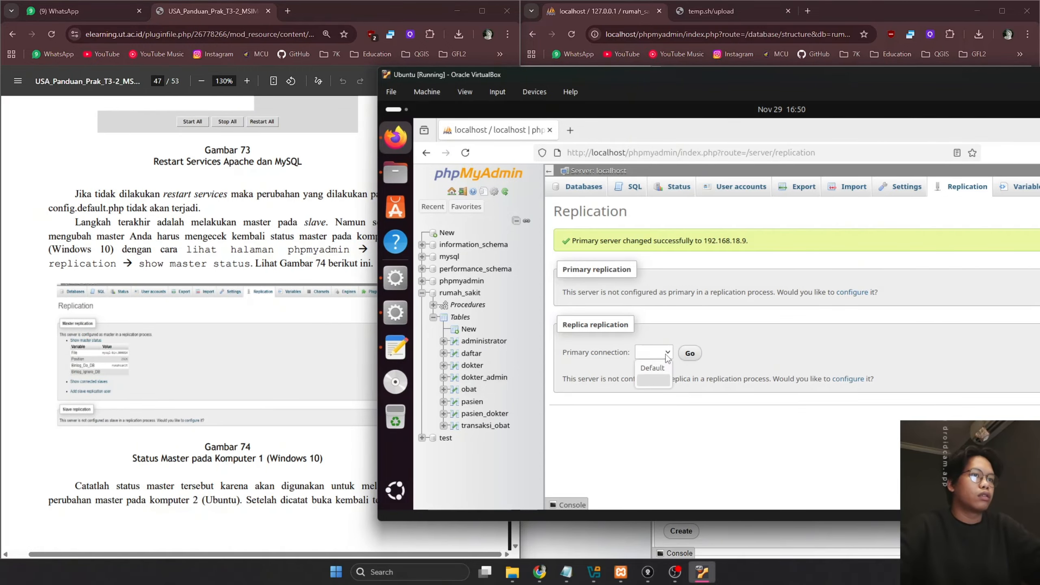
pyautogui.click(667, 354)
pyautogui.click(667, 355)
pyautogui.click(667, 354)
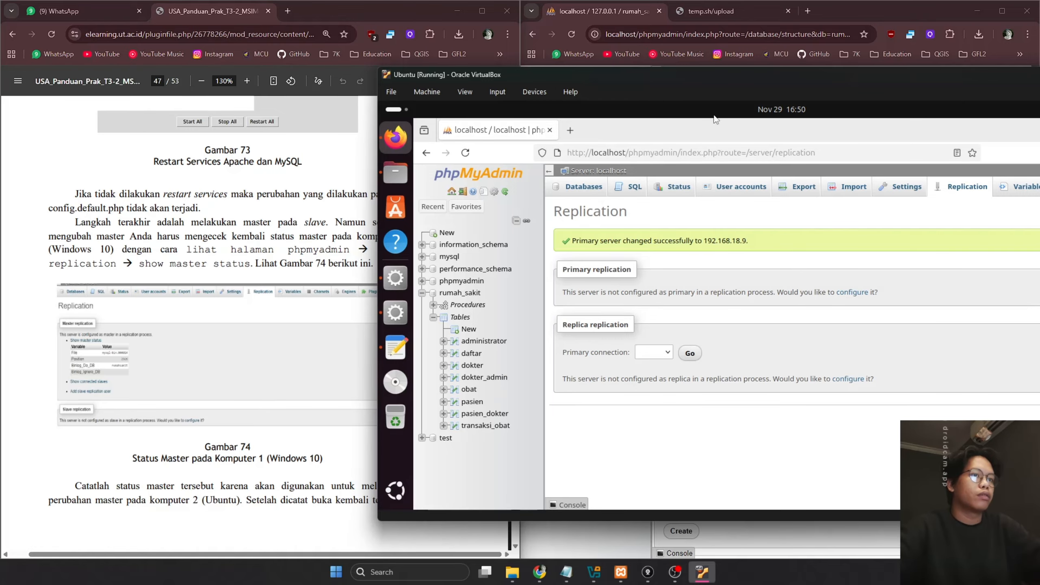
# Return the host's phpMyAdmin to its server home page at 127.0.0.1
pyautogui.click(260, 248)
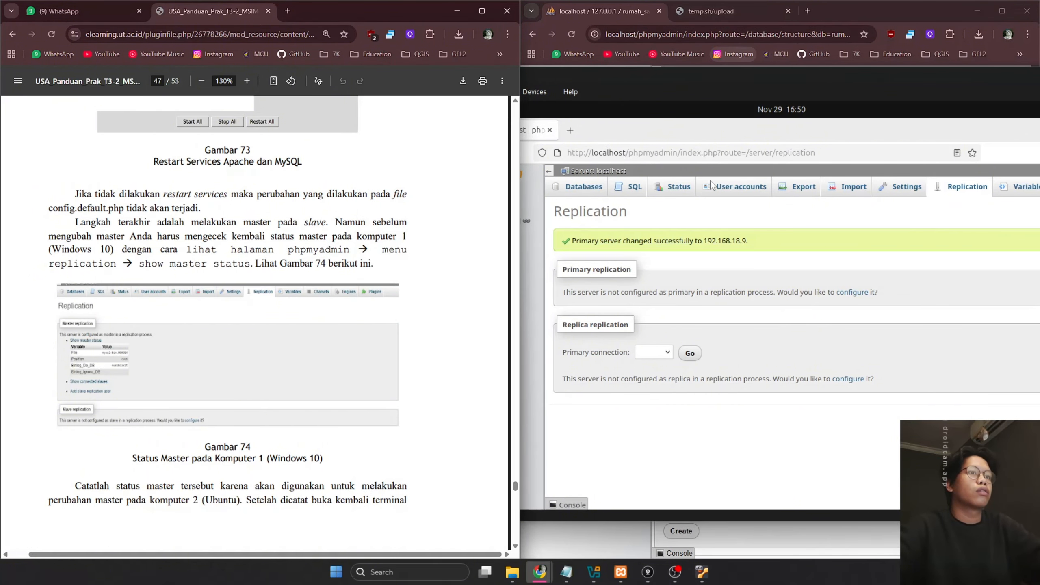
pyautogui.click(698, 77)
pyautogui.click(865, 10)
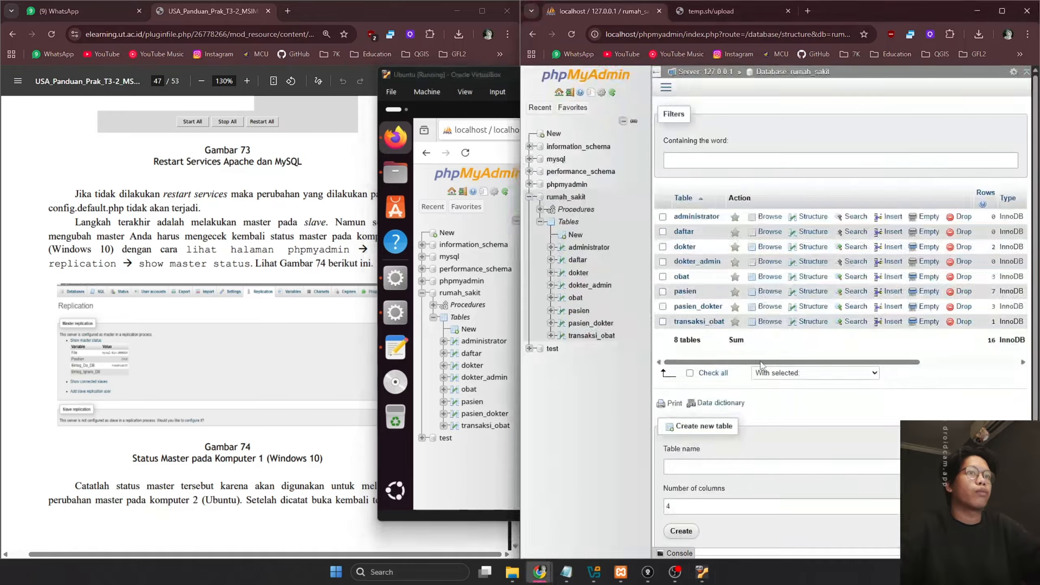
pyautogui.click(578, 79)
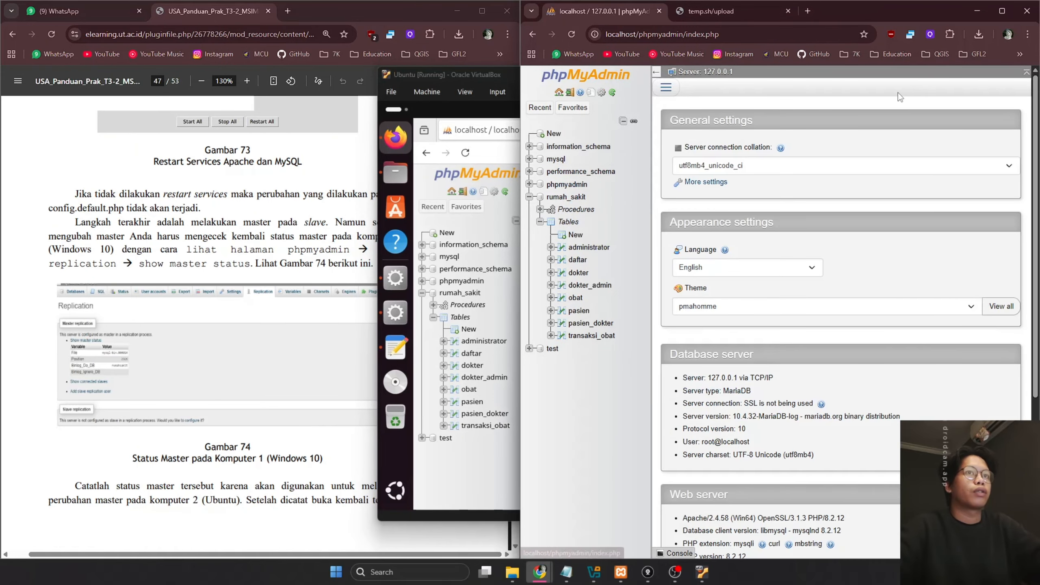
# Show the host's primary status (mysql-bin.000001, position 3785), then return to the VM's MariaDB terminal
pyautogui.click(665, 87)
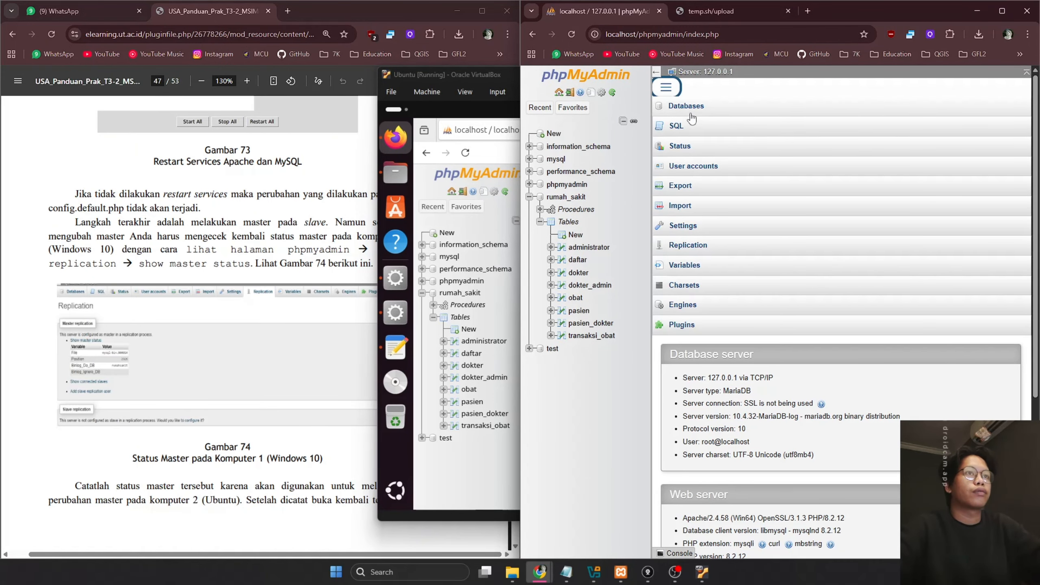
pyautogui.click(683, 248)
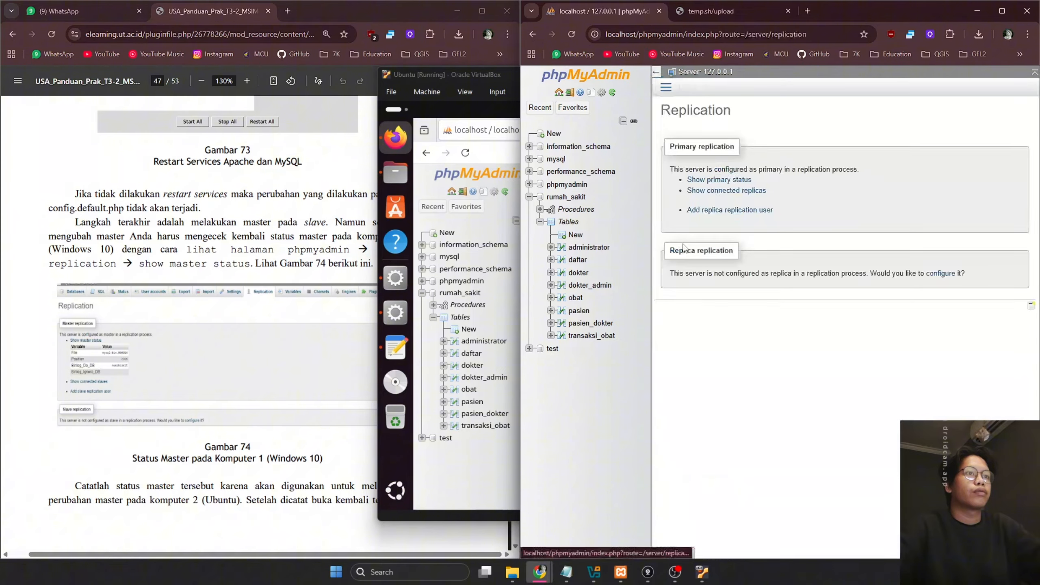
pyautogui.click(723, 180)
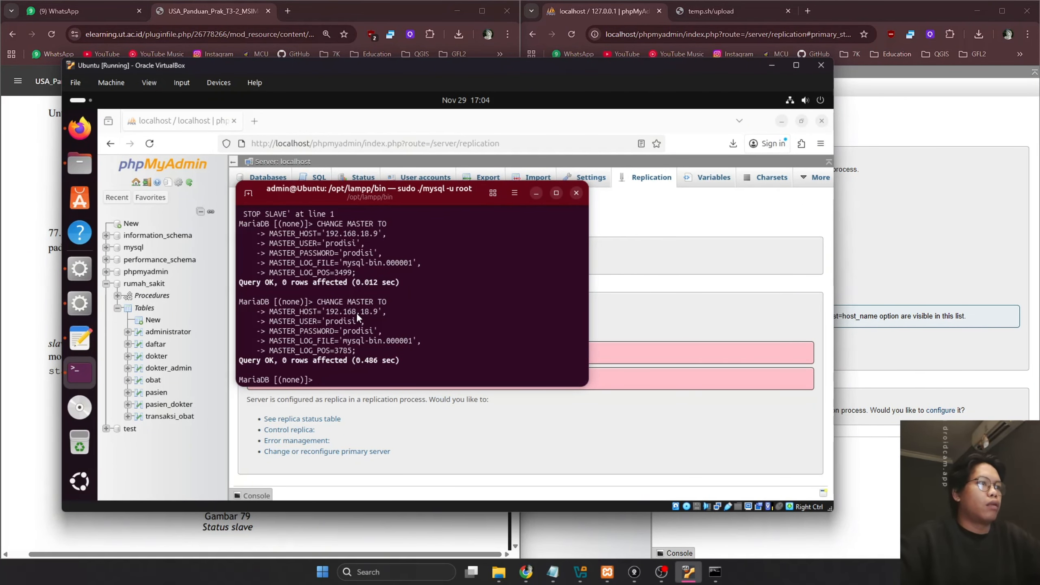
pyautogui.click(951, 219)
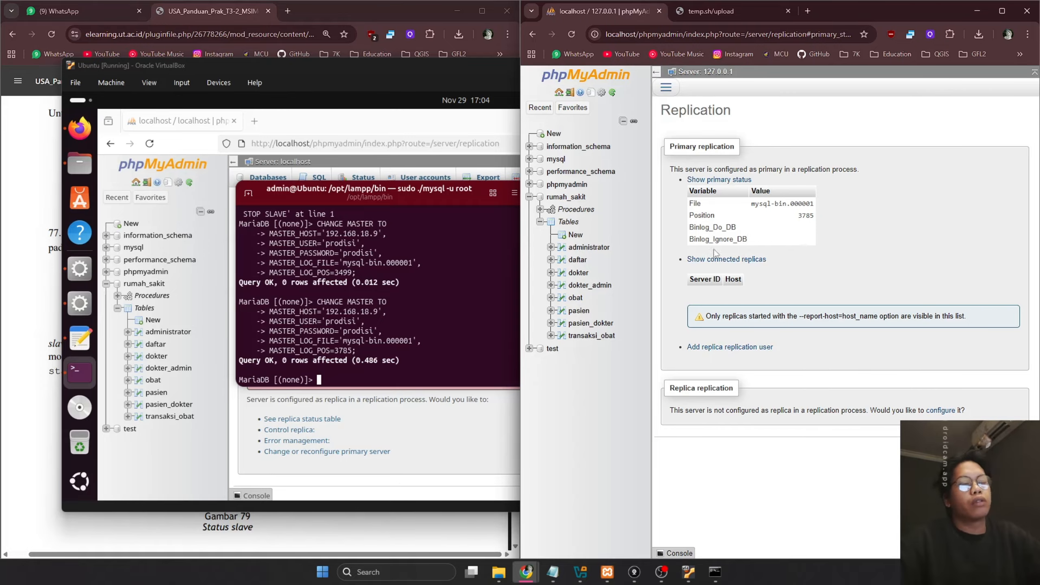
pyautogui.click(350, 348)
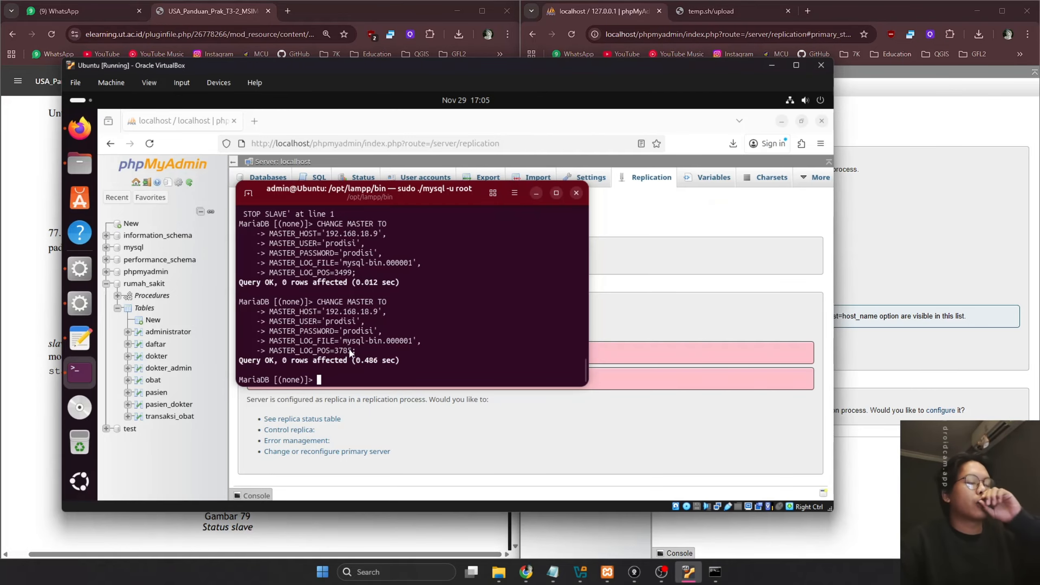
# Run start slave; in the VM's MariaDB, then reload its phpMyAdmin Replication page to recheck replica status
pyautogui.write('sta')
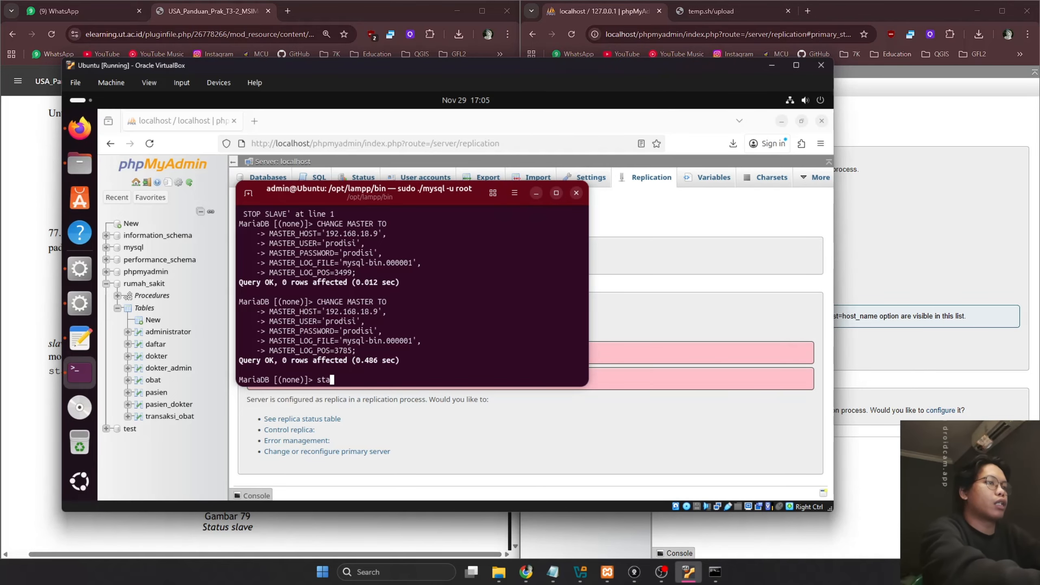
pyautogui.write('rt slave;')
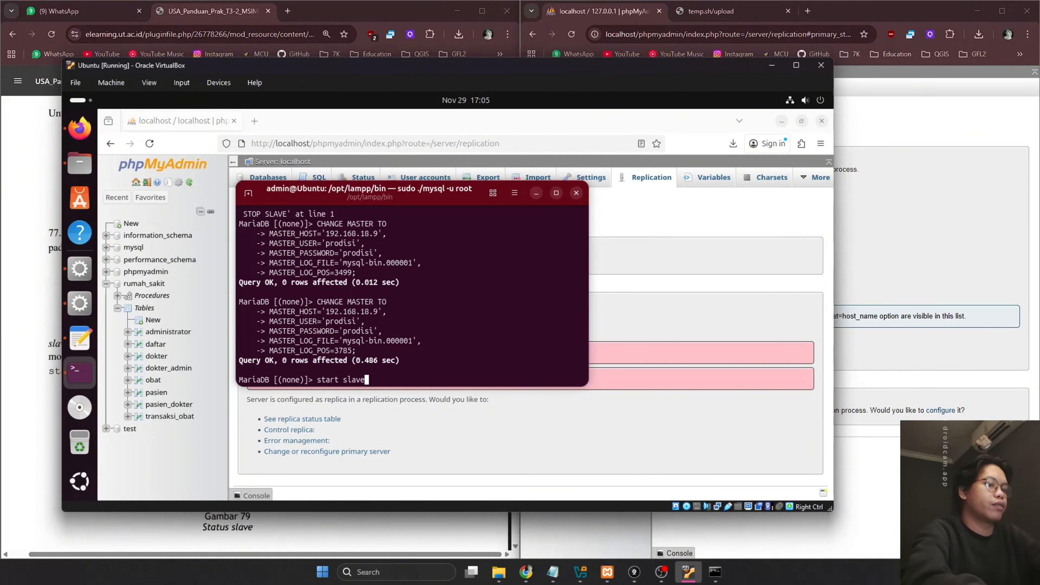
pyautogui.press('Return')
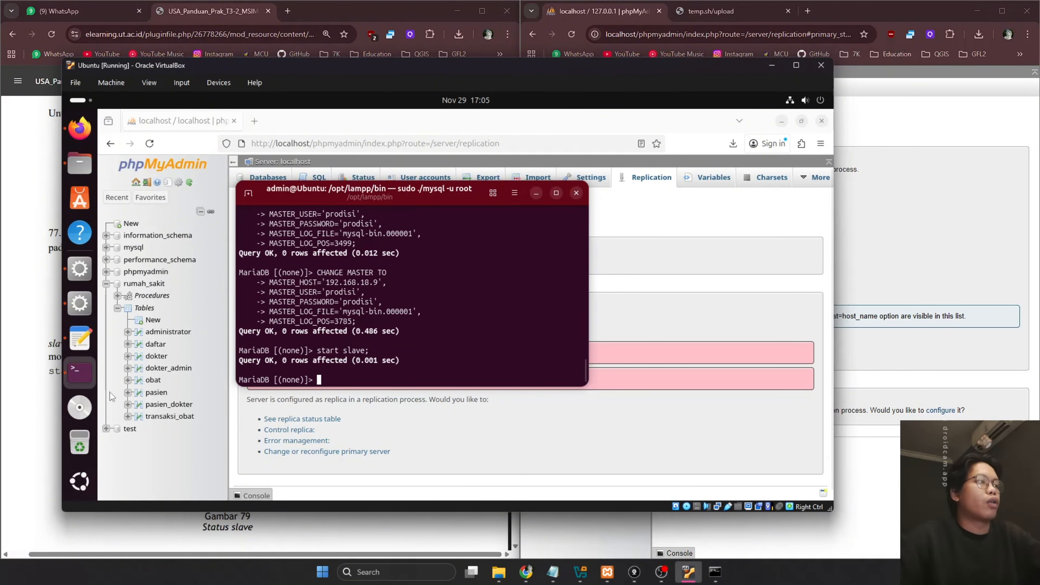
pyautogui.click(522, 424)
pyautogui.click(605, 181)
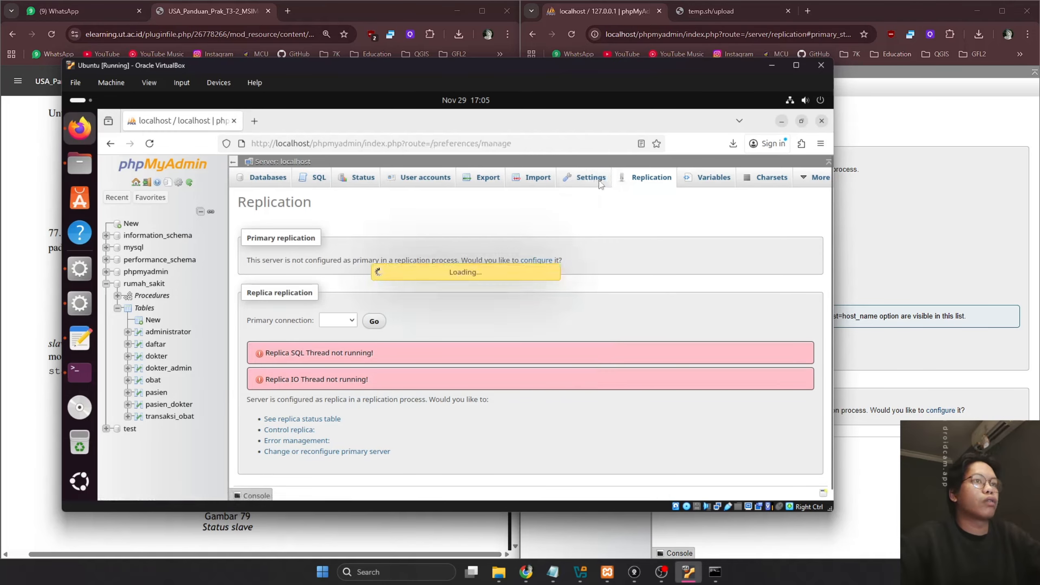
pyautogui.click(648, 184)
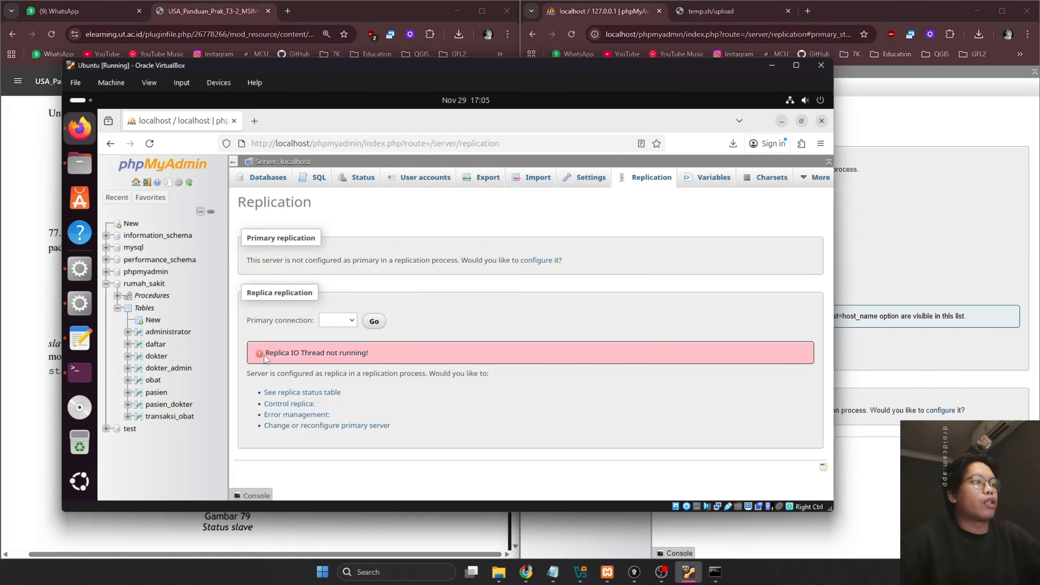
pyautogui.moveTo(264, 353); pyautogui.dragTo(420, 351)
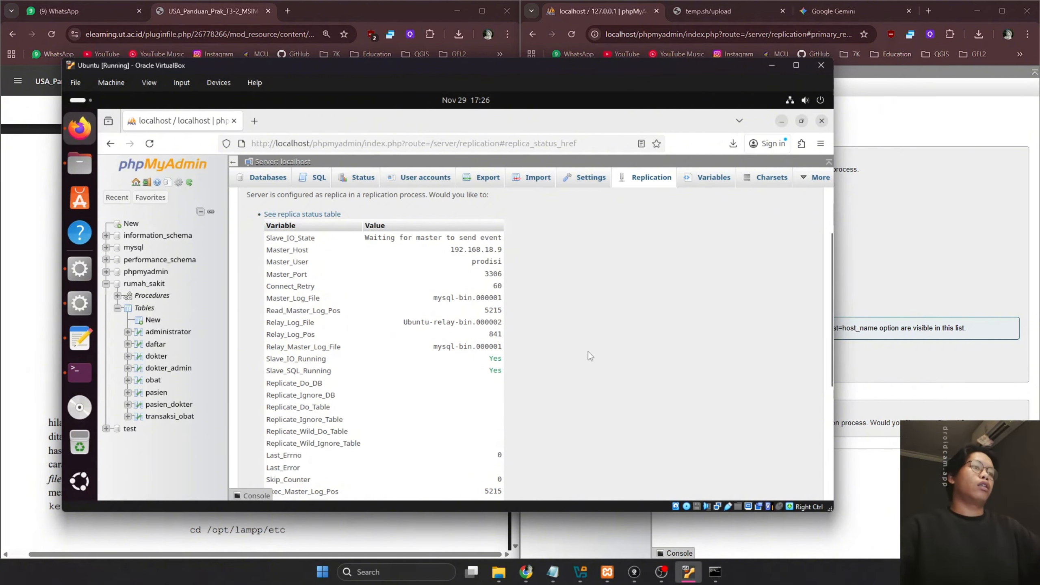
# Compare the host's primary status at position 5215 with Gambar 72 in the PDF guide, then return to the VM
pyautogui.click(911, 264)
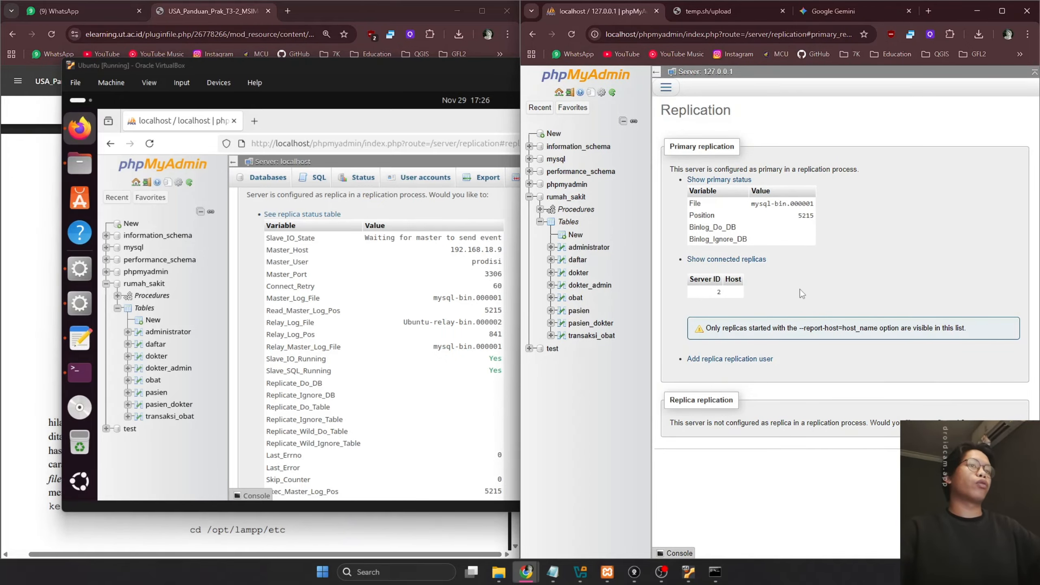
pyautogui.click(60, 342)
pyautogui.scroll(-20, 348, 305)
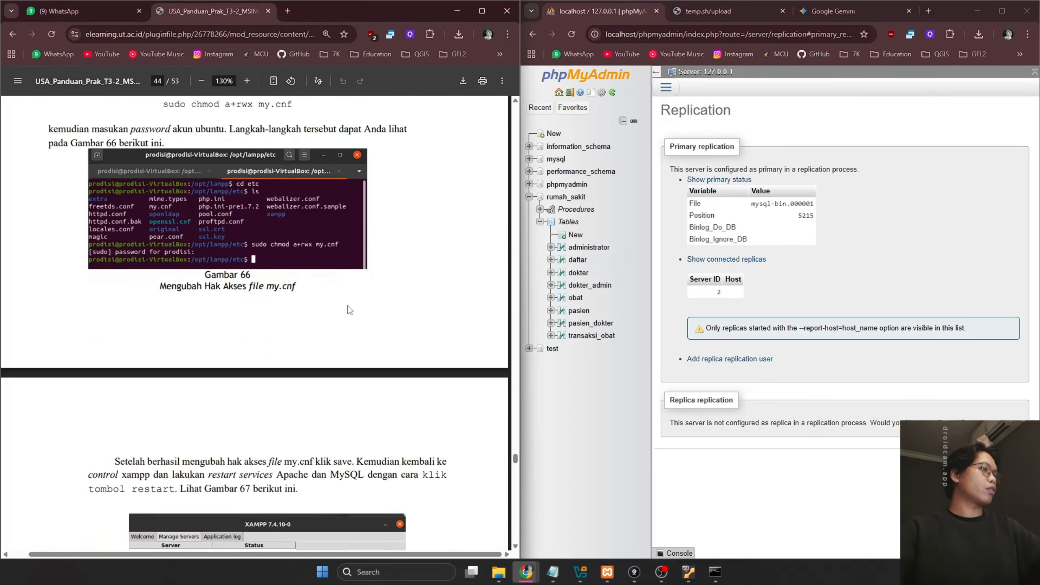
pyautogui.scroll(-10, 347, 307)
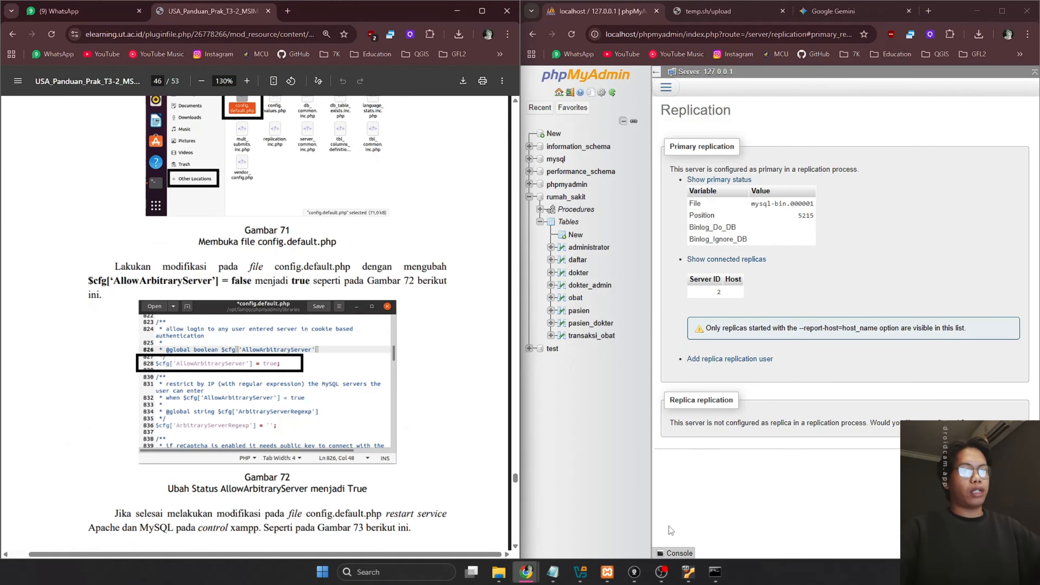
pyautogui.moveTo(721, 580)
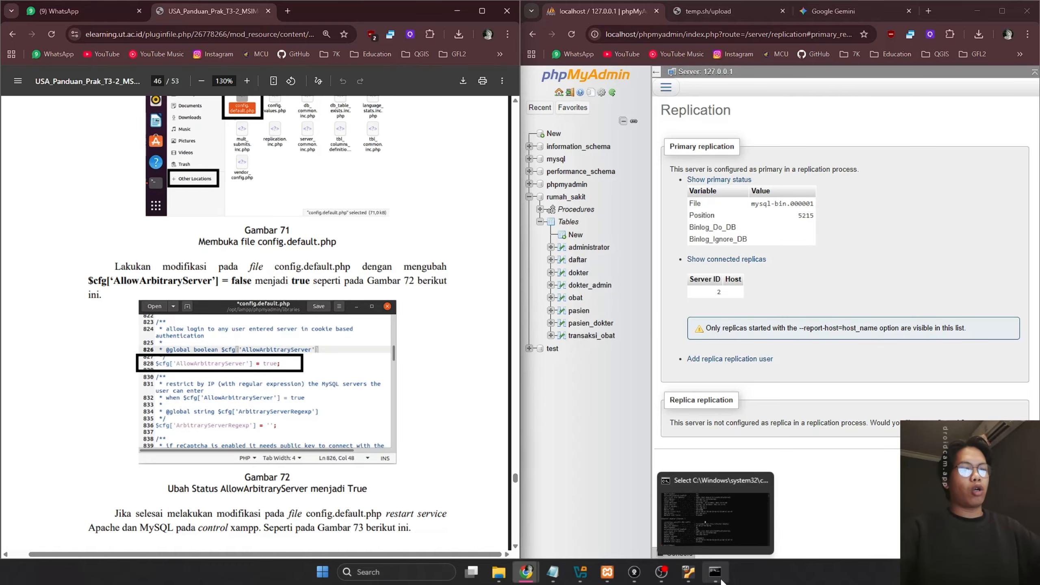
pyautogui.click(689, 581)
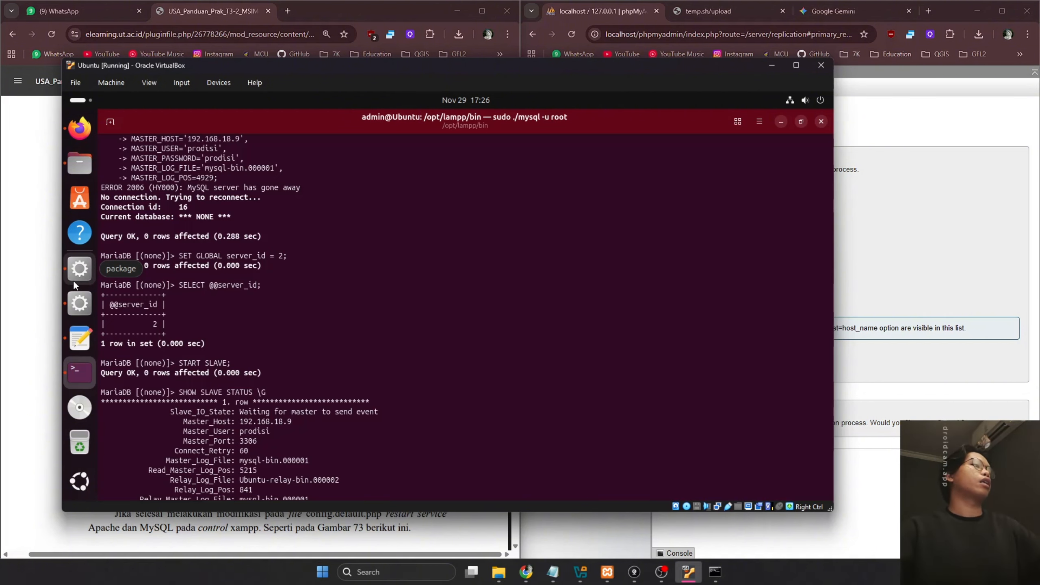
# Check the VM's XAMPP control panel and my.cnf, then return to its phpMyAdmin Replication page
pyautogui.click(74, 278)
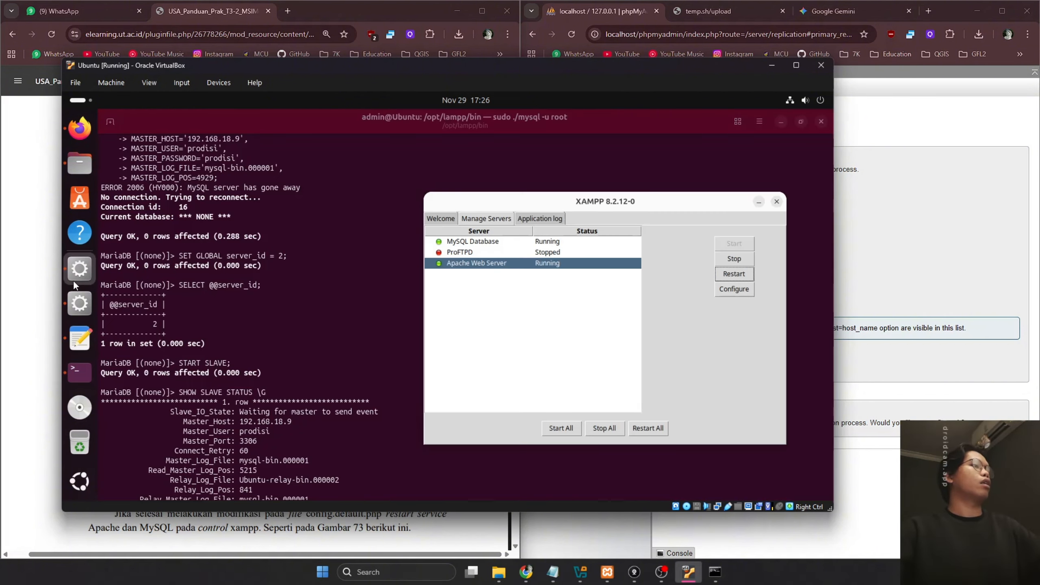
pyautogui.click(80, 303)
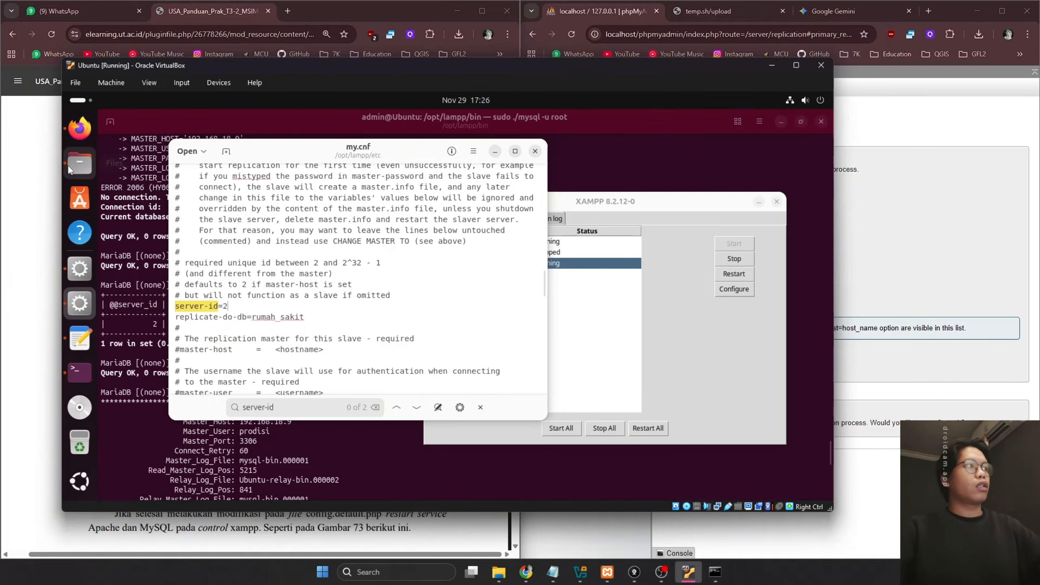
pyautogui.click(79, 129)
pyautogui.scroll(-5, 616, 321)
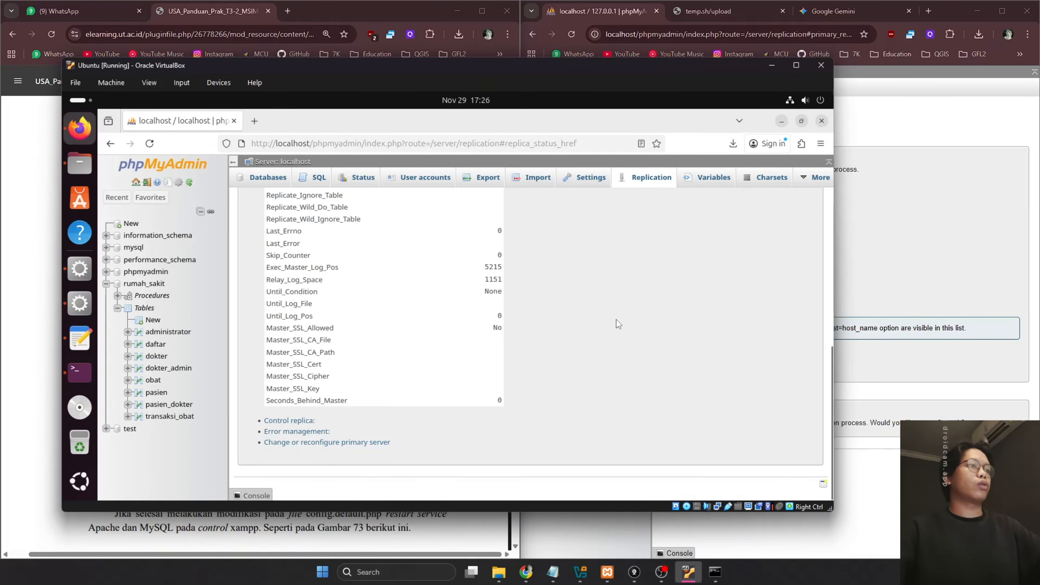
# Review the Change primary server form's server-id, then show the replica status table and return to host phpMyAdmin
pyautogui.click(309, 442)
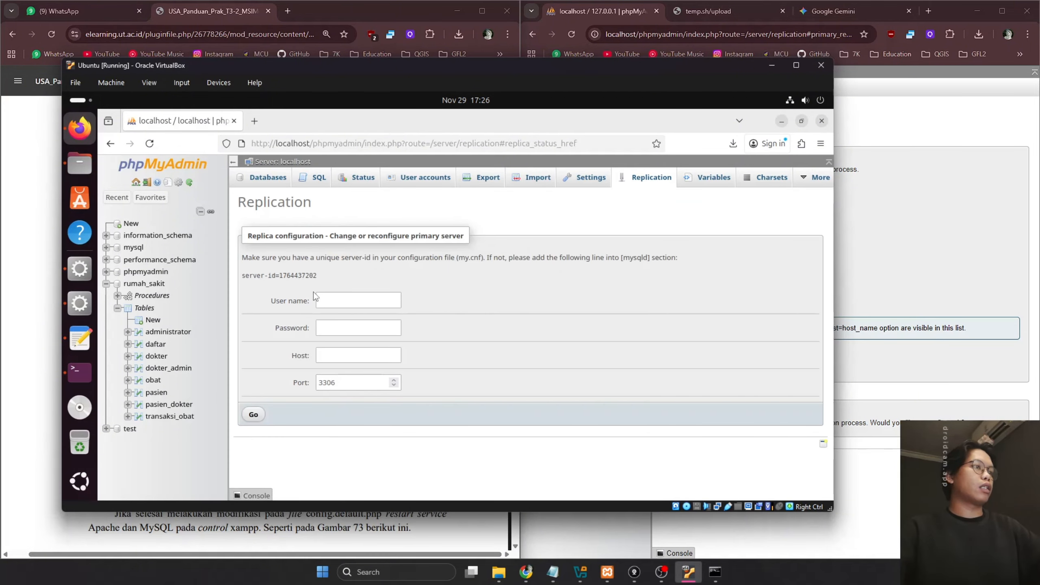
pyautogui.moveTo(315, 277); pyautogui.dragTo(239, 282)
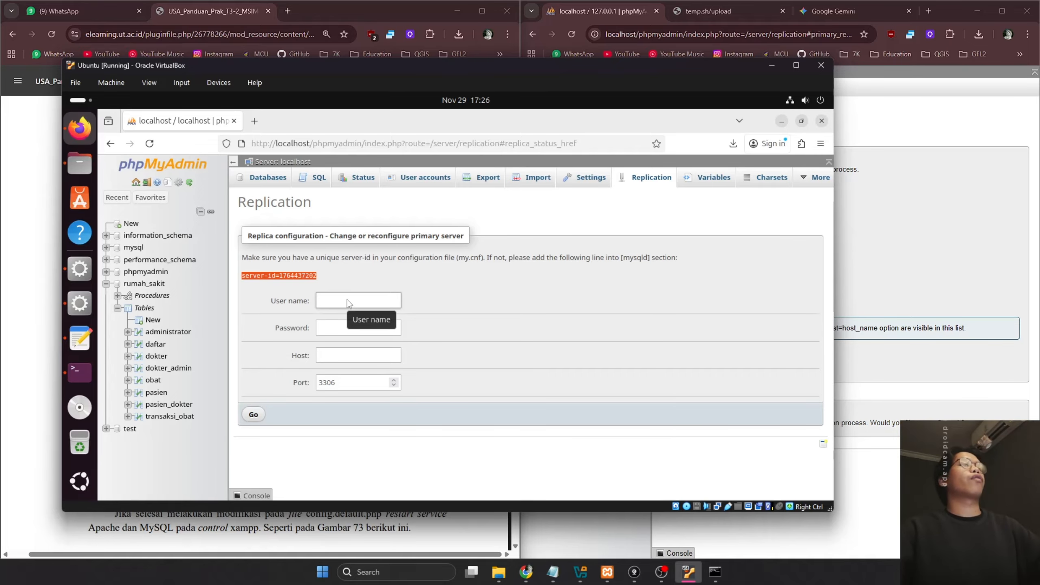
pyautogui.click(653, 180)
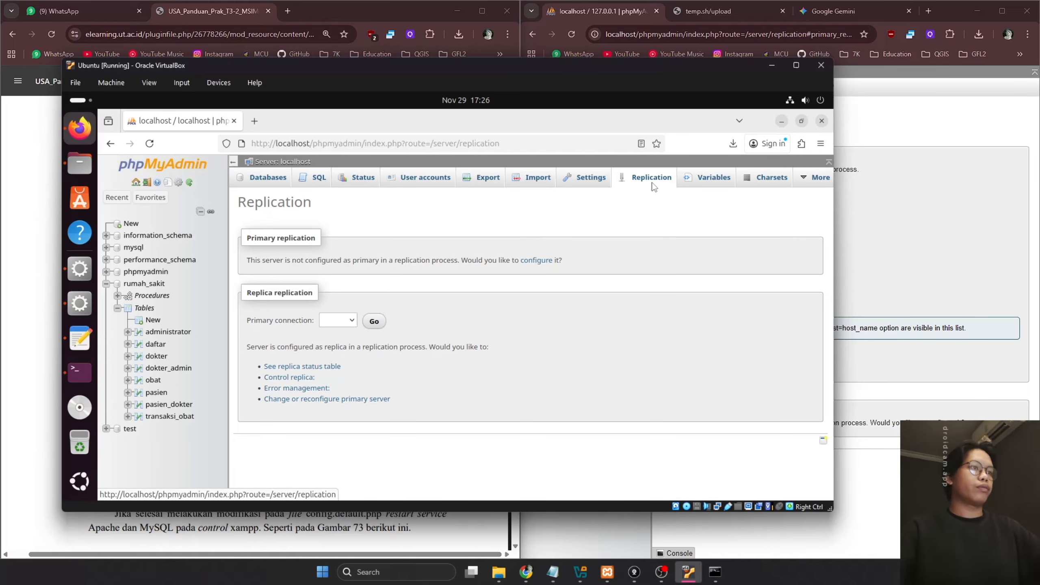
pyautogui.click(311, 366)
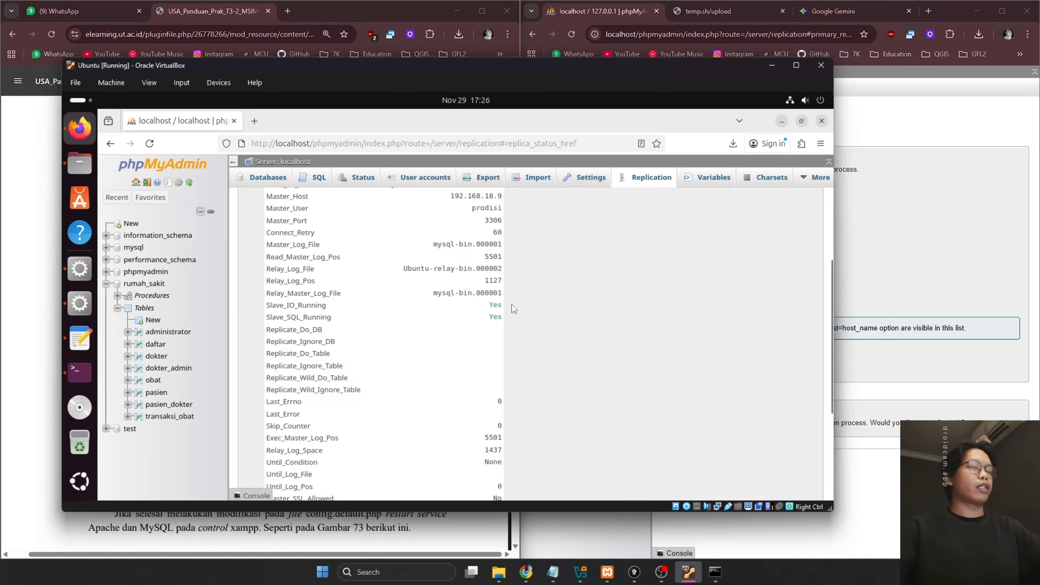
pyautogui.click(29, 438)
pyautogui.click(941, 259)
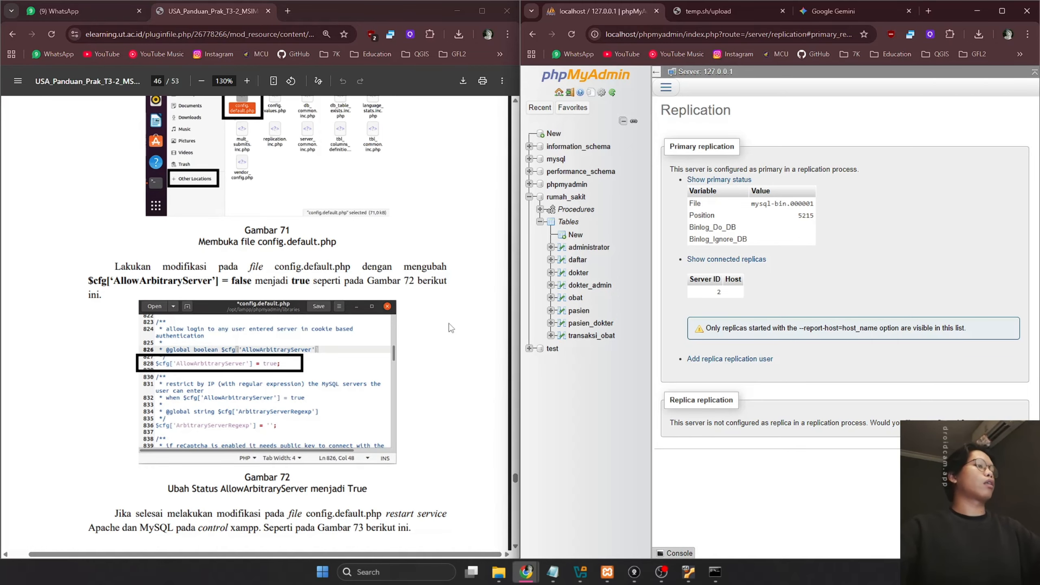
# Open the Insert form for the host's obat table
pyautogui.scroll(-15, 450, 328)
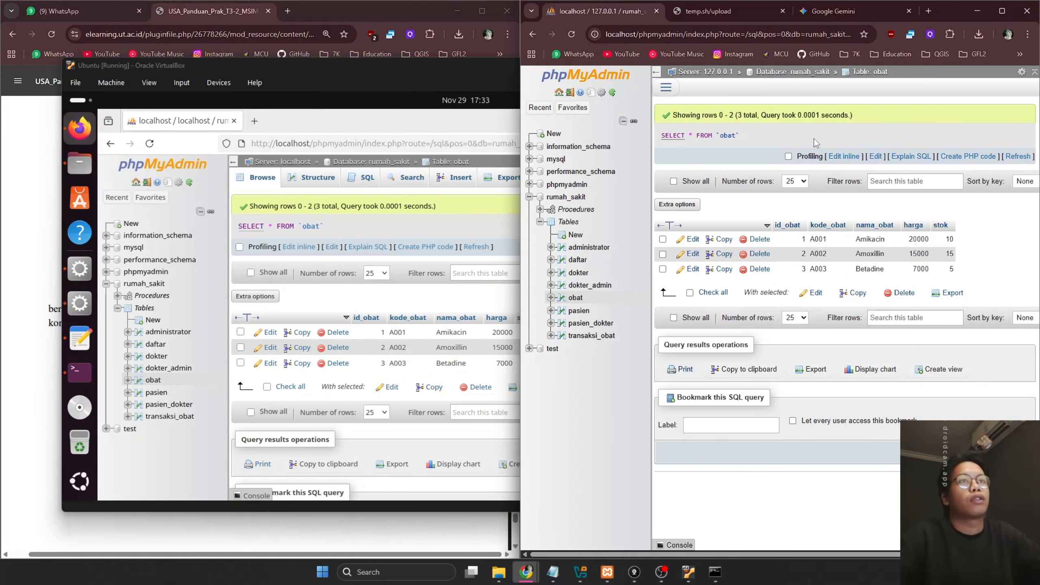
pyautogui.click(666, 88)
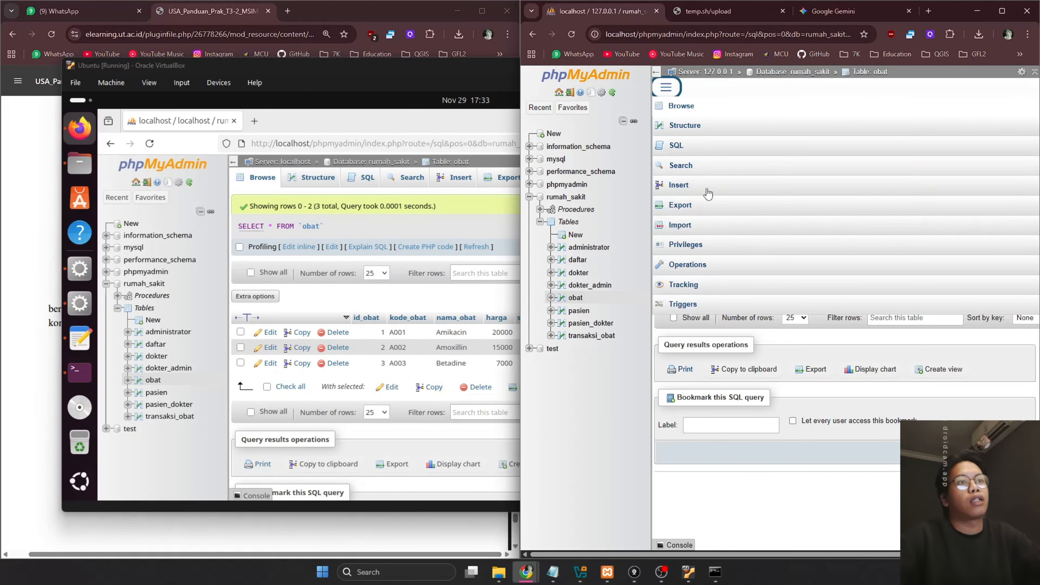
pyautogui.click(690, 190)
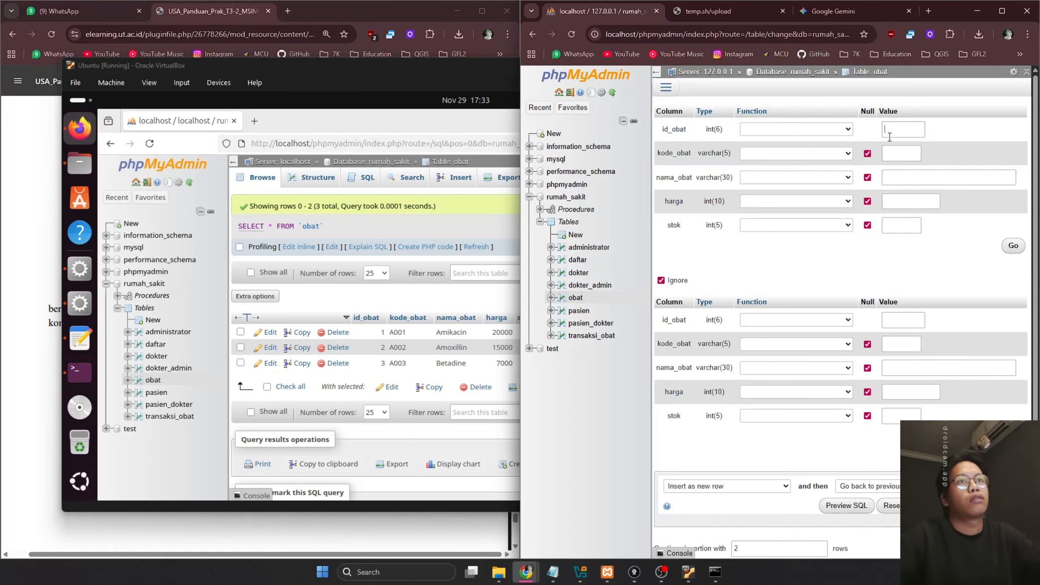
# Insert row id_obat 4, kode_obat A004, Paramex, harga 5000, stok 20, and browse the table
pyautogui.click(893, 130)
pyautogui.click(902, 154)
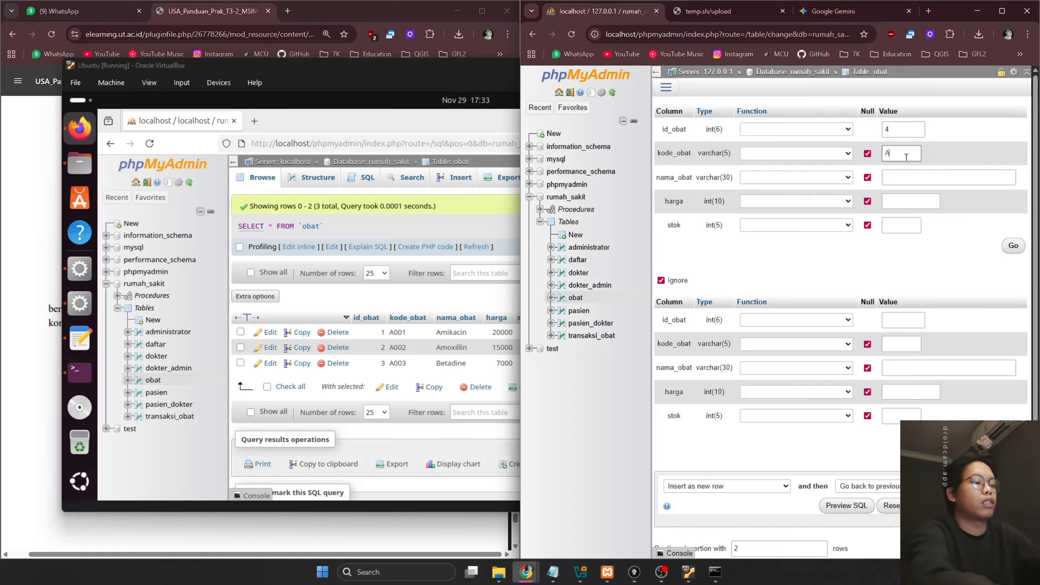
pyautogui.write('A004')
pyautogui.press('Tab')
pyautogui.write('Param')
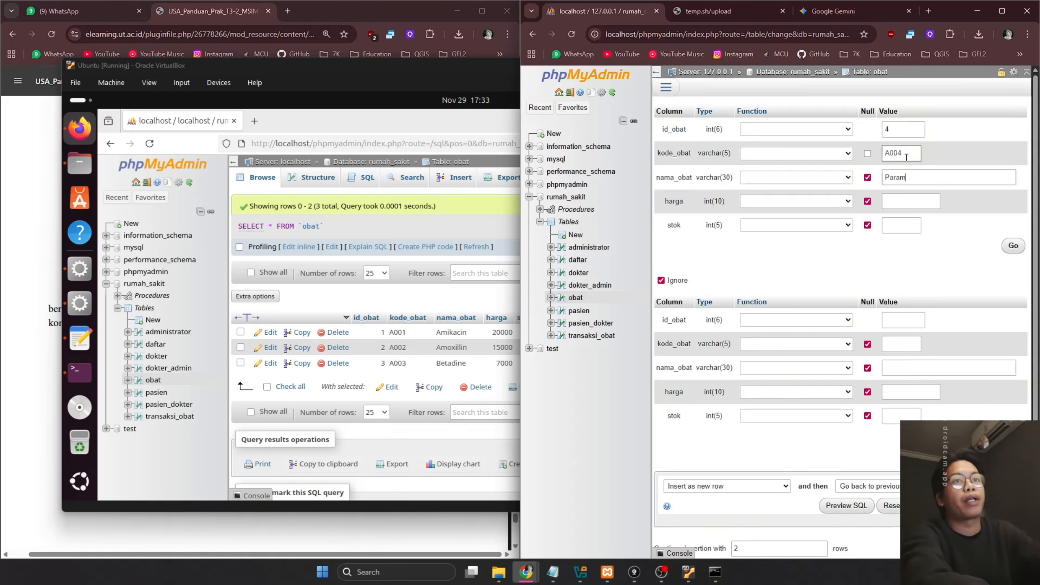
pyautogui.write('ex')
pyautogui.press('Tab')
pyautogui.write('5000')
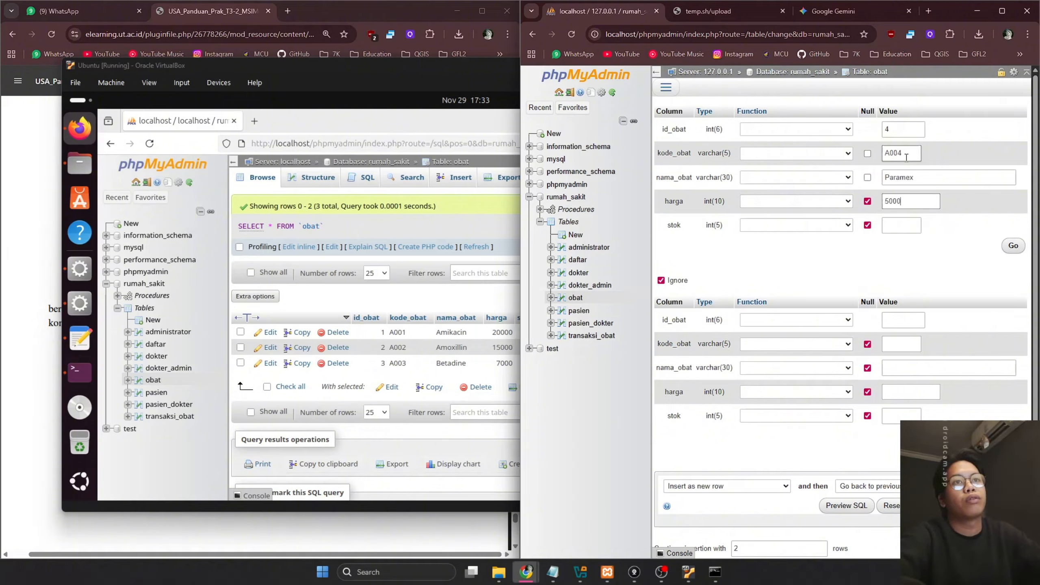
pyautogui.press('Tab')
pyautogui.write('20')
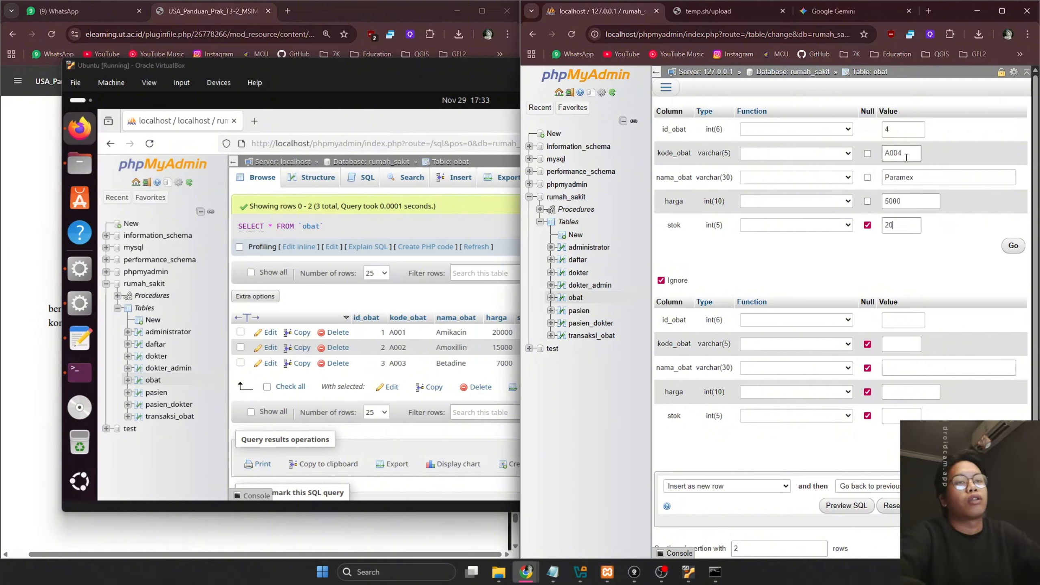
pyautogui.click(1011, 245)
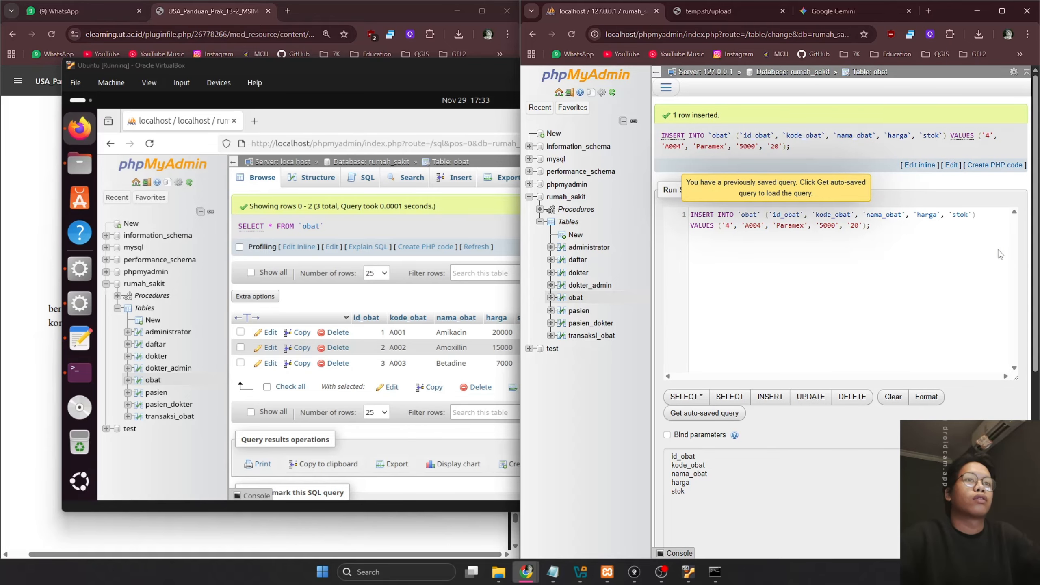
pyautogui.click(575, 297)
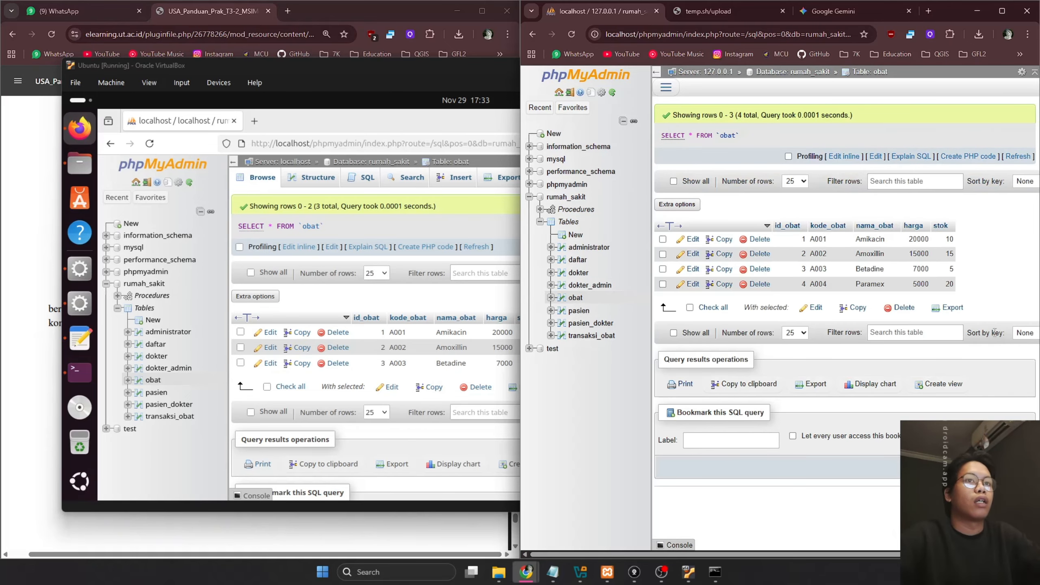
# Reload the VM's obat table to reveal the replicated A004 Paramex row and widen kode_obat
pyautogui.click(476, 294)
pyautogui.press('F5')
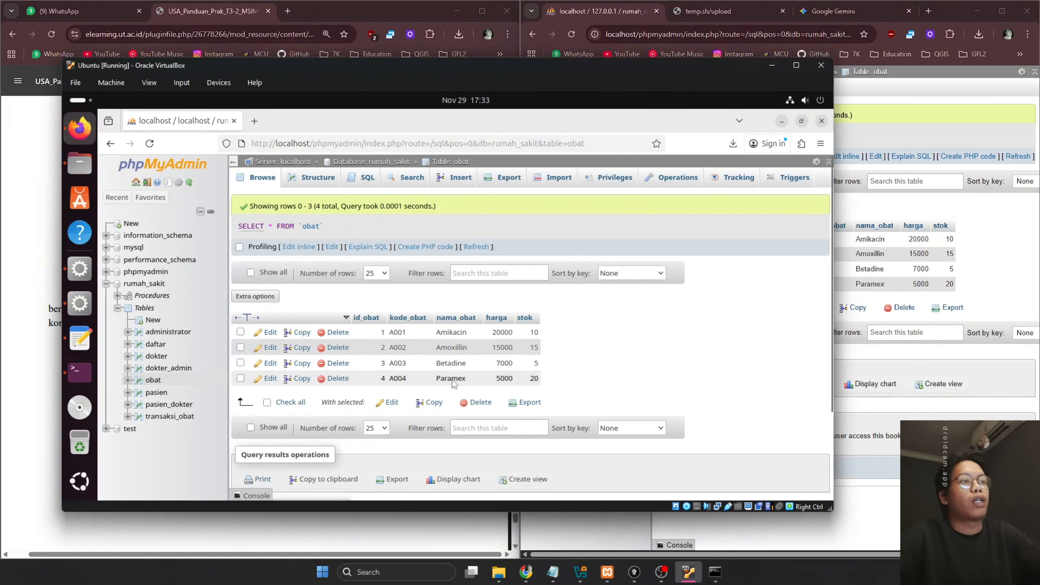
pyautogui.moveTo(434, 382); pyautogui.dragTo(468, 380)
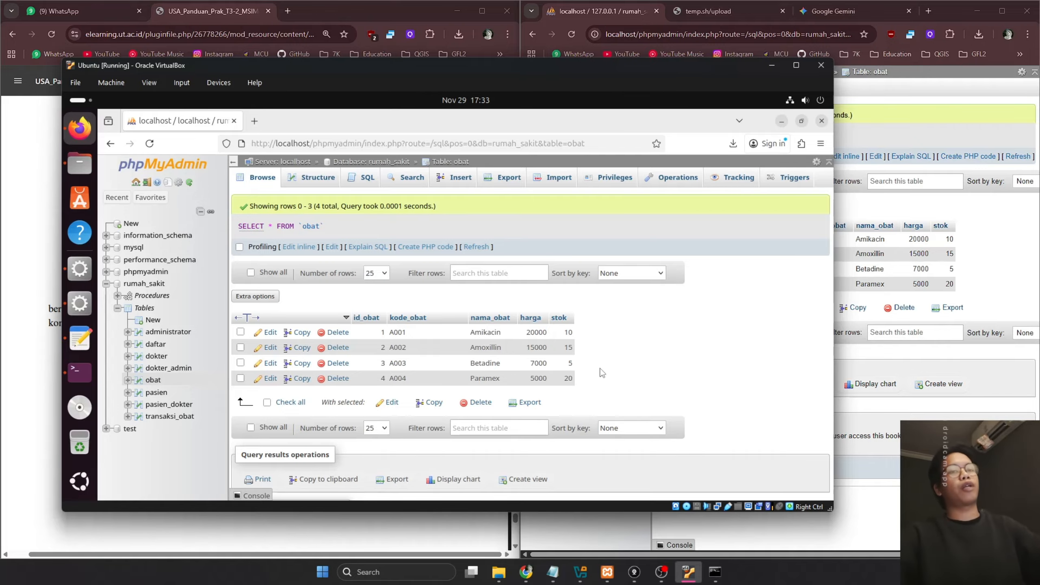
# Compare the VM's obat table with the host's table and the guide's expected result
pyautogui.click(992, 274)
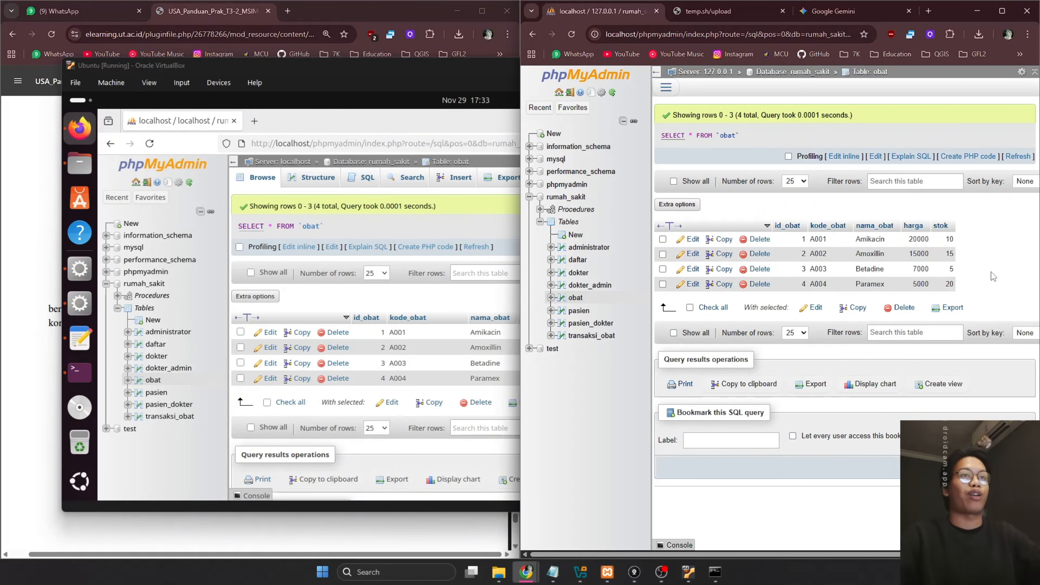
pyautogui.click(31, 272)
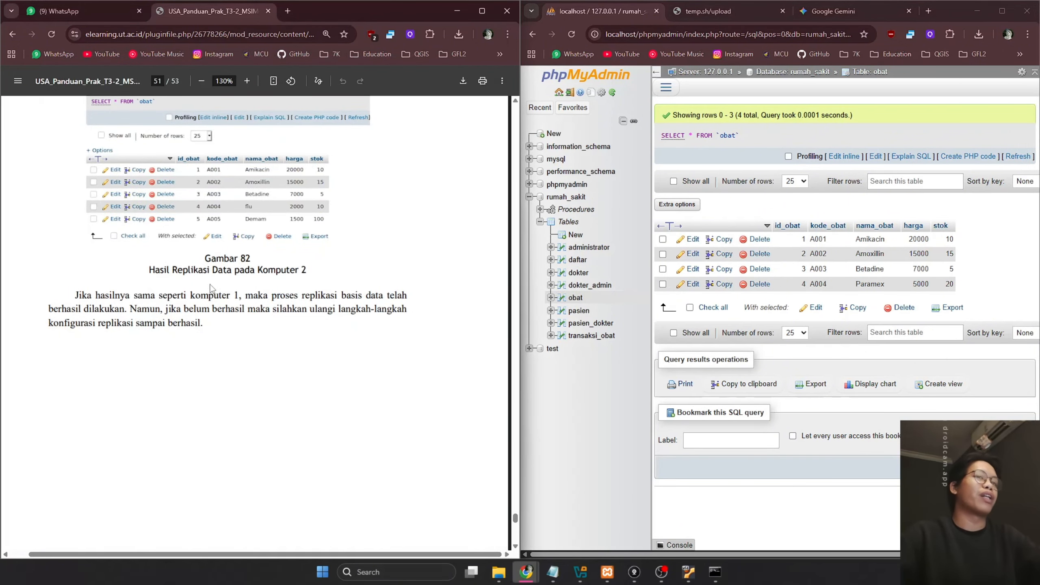
pyautogui.click(997, 247)
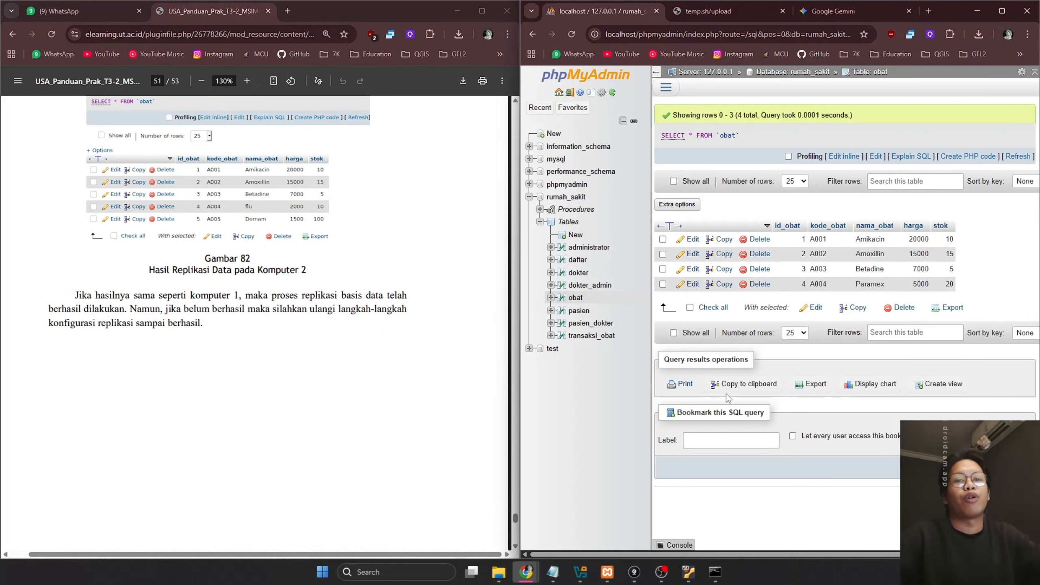
pyautogui.click(688, 571)
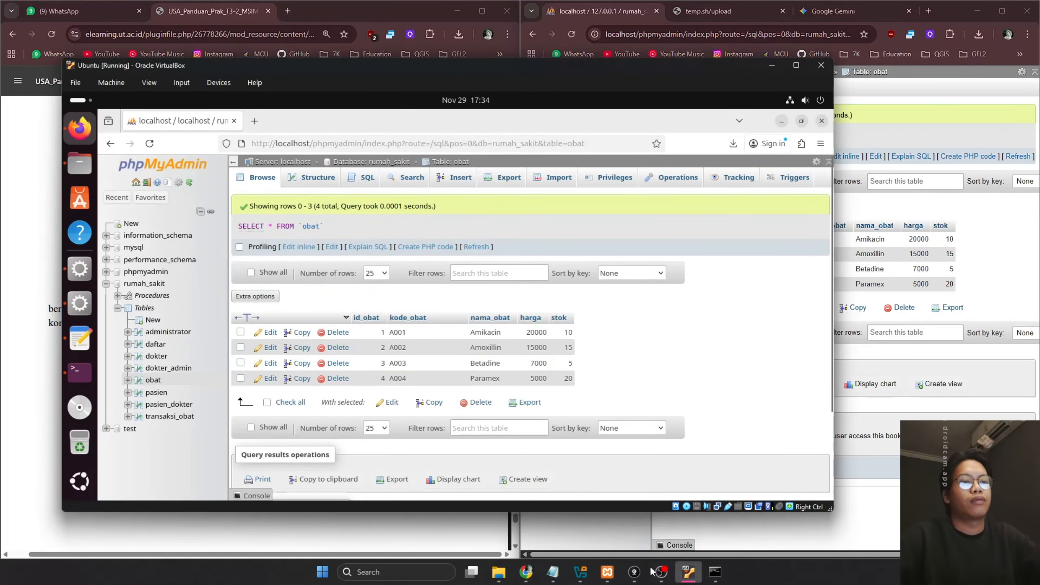